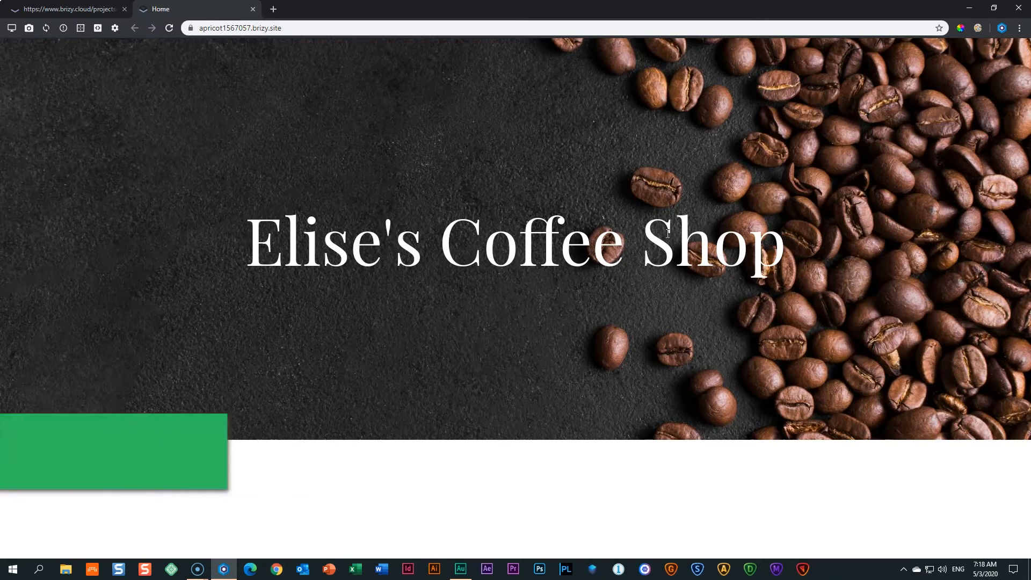
# Close the Home preview tab, then publish and save the coffee shop page updates.
pyautogui.click(253, 9)
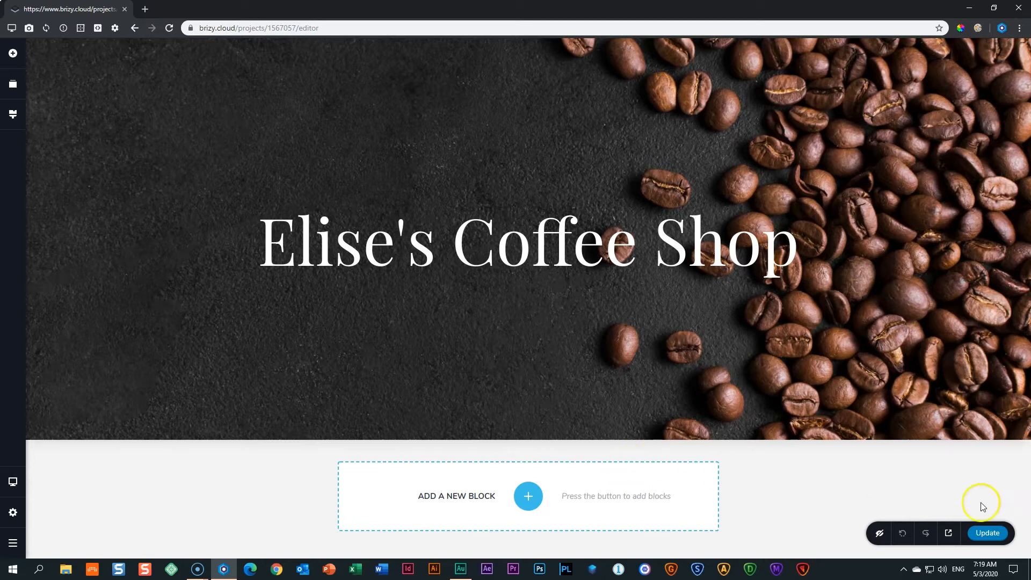
pyautogui.click(999, 539)
pyautogui.hotkey('ctrl', 's')
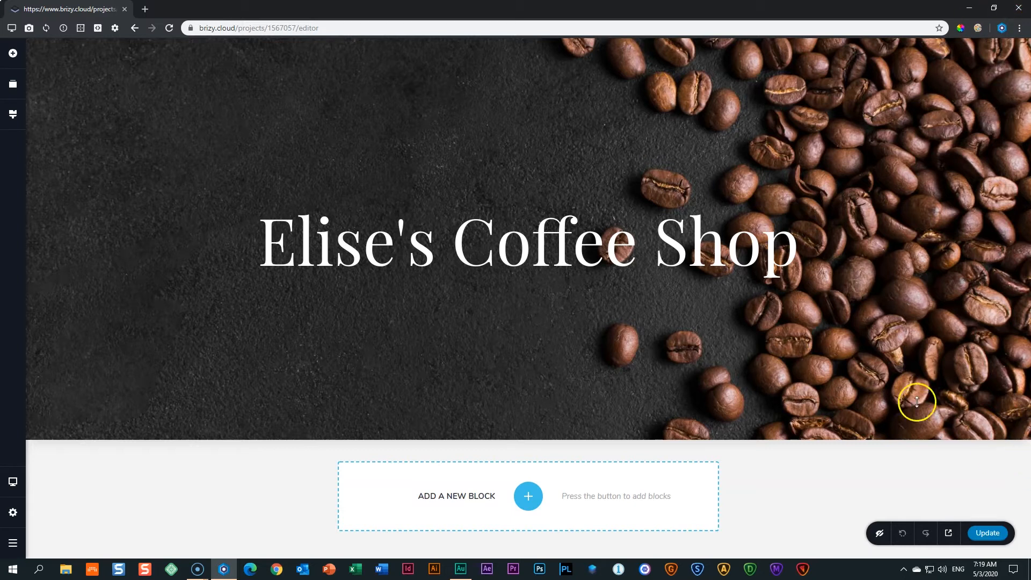
# Close the current browser window and launch Blisk from the taskbar.
pyautogui.click(1018, 8)
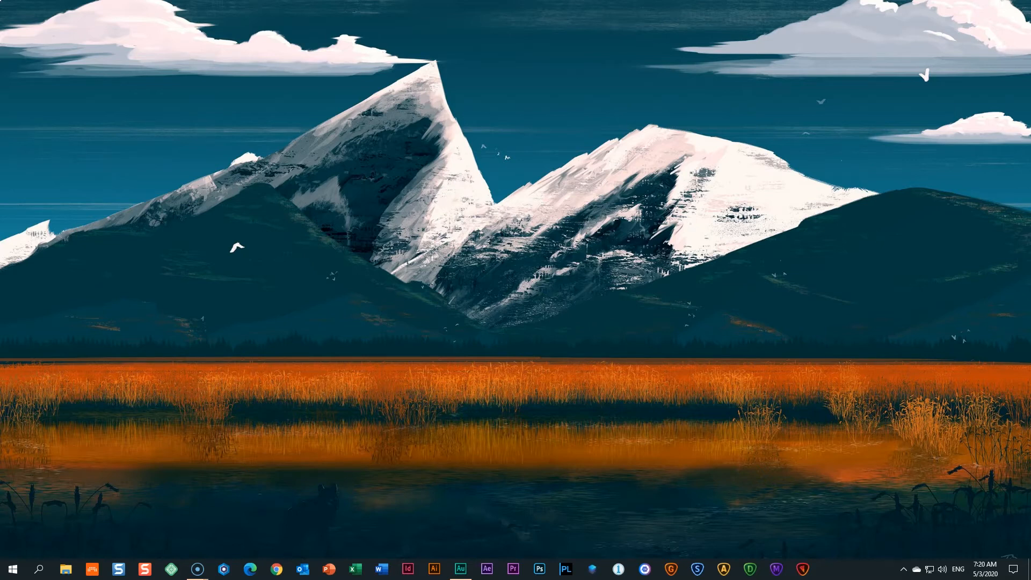
pyautogui.click(223, 570)
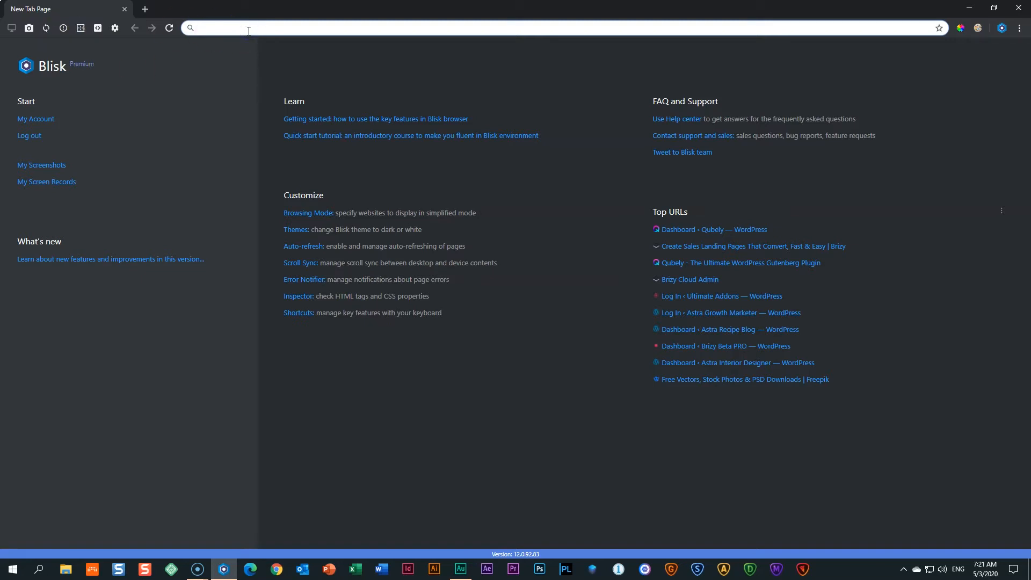
# Load brizy.cloud in the Blisk address bar.
pyautogui.write('brizy.clo')
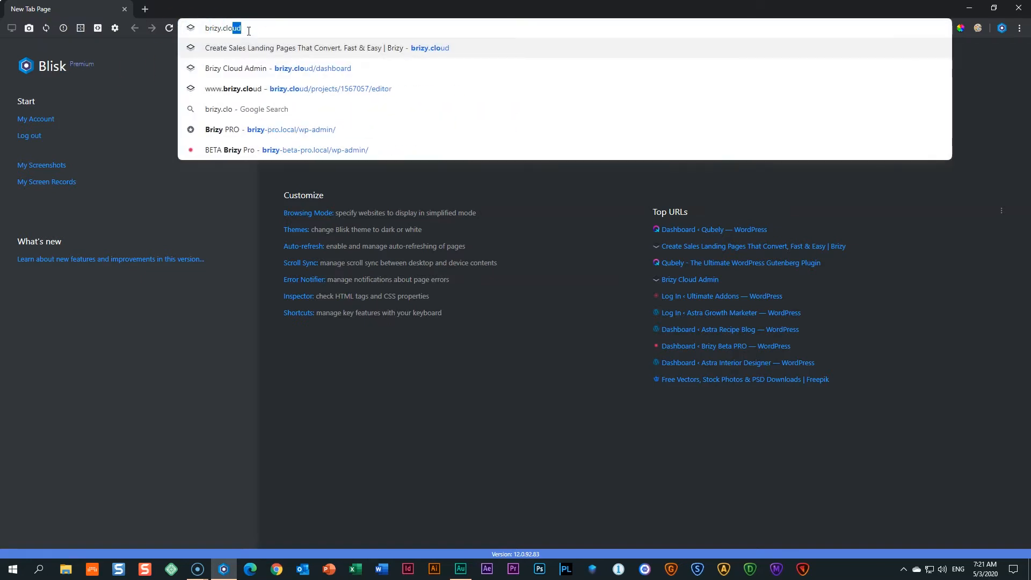
pyautogui.write('ud')
pyautogui.press('Delete')
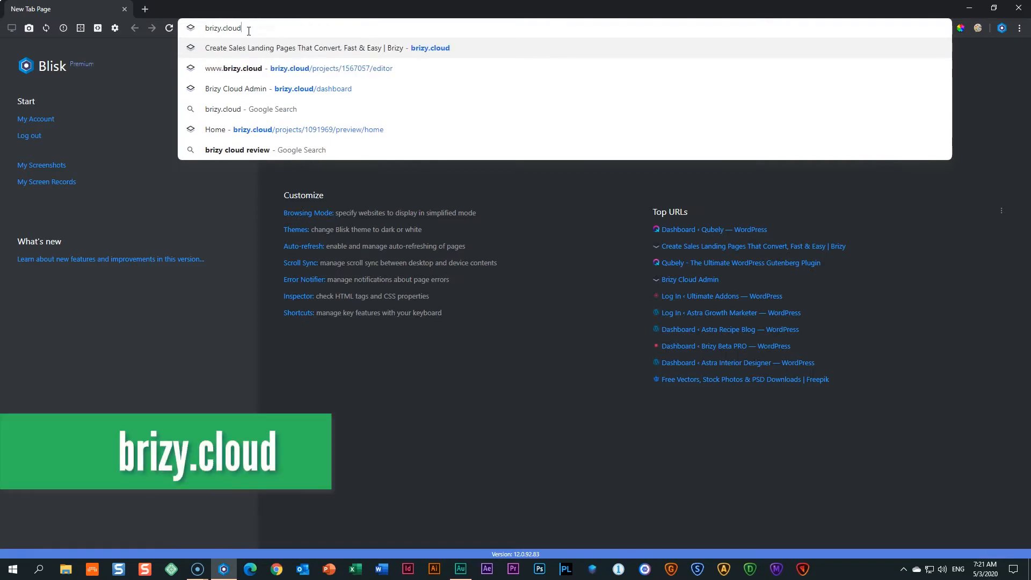
pyautogui.press('Return')
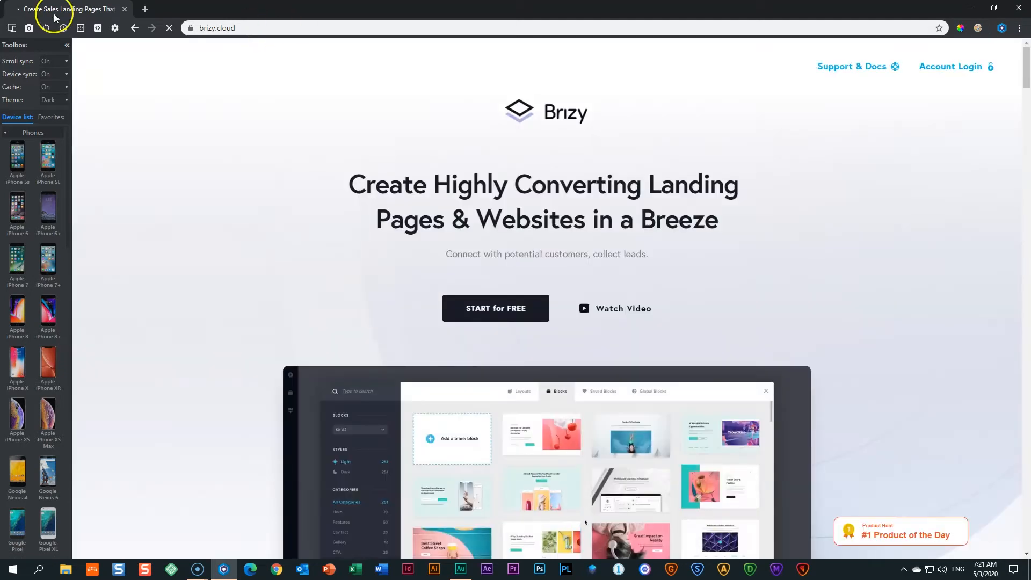
# Switch Blisk to Browsing Mode and go to the account's projects dashboard.
pyautogui.click(12, 28)
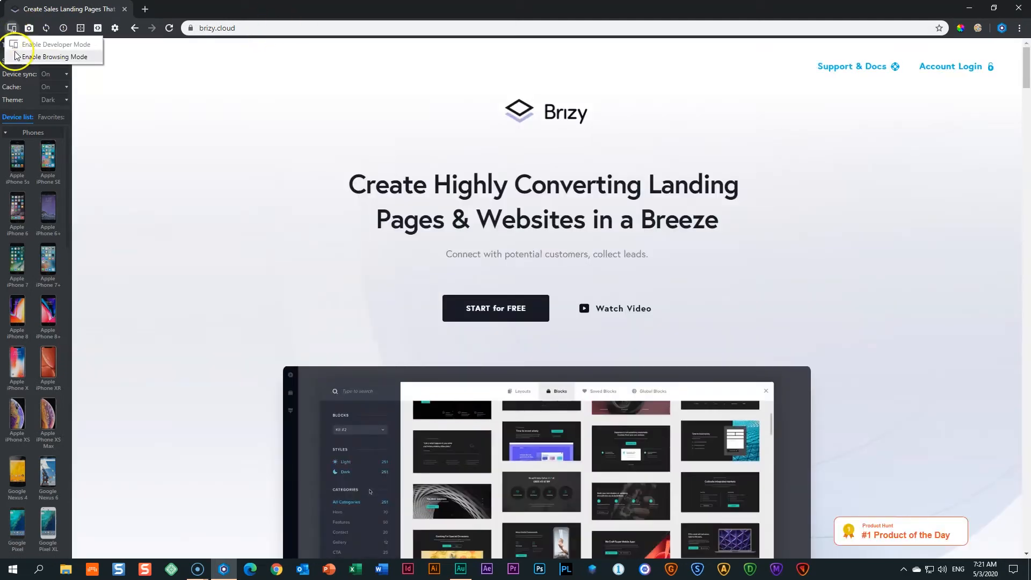
pyautogui.click(17, 56)
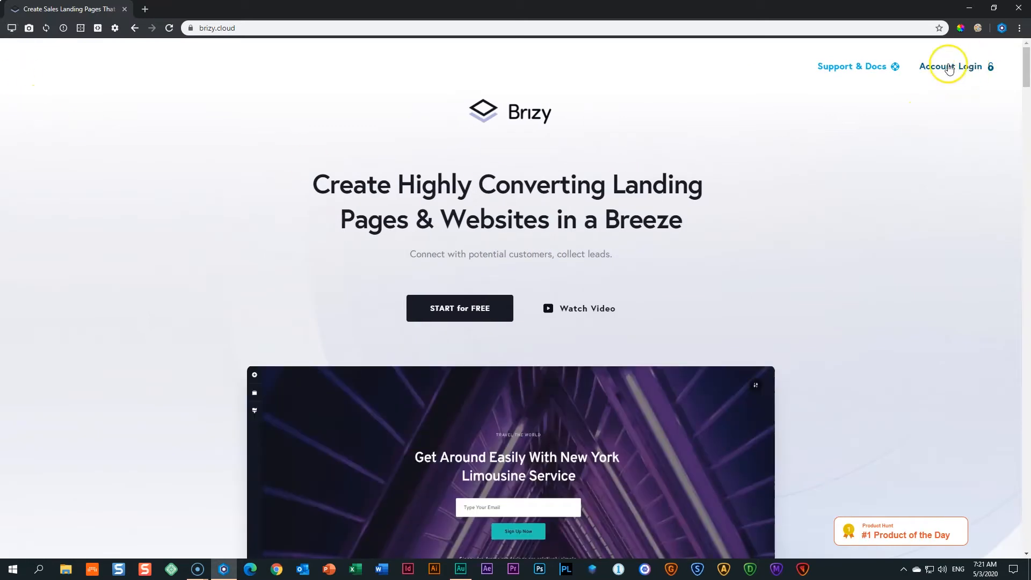
pyautogui.click(954, 76)
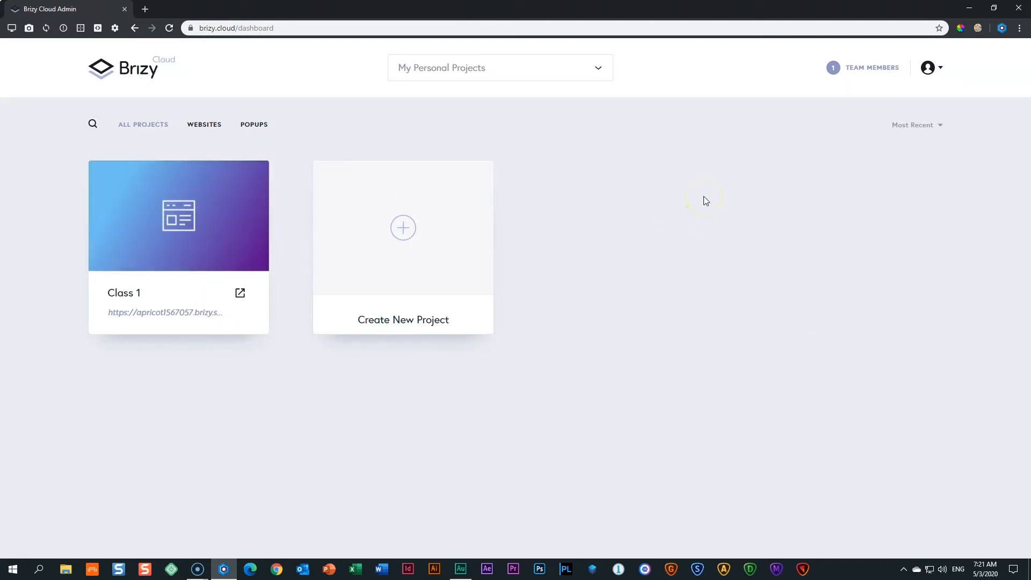
# Sign out from the avatar menu, then return to the Account Login area.
pyautogui.moveTo(108, 292)
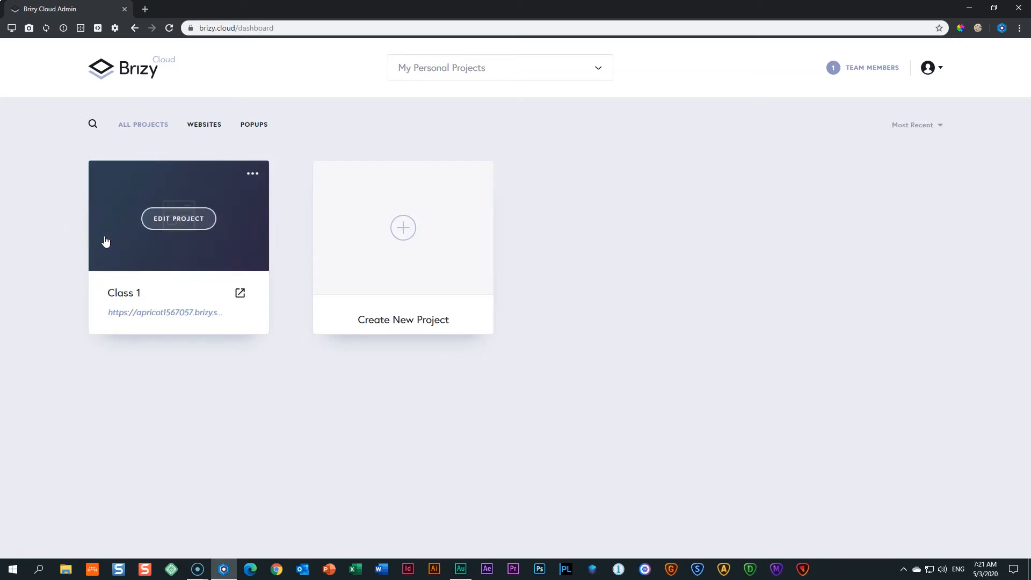
pyautogui.click(939, 69)
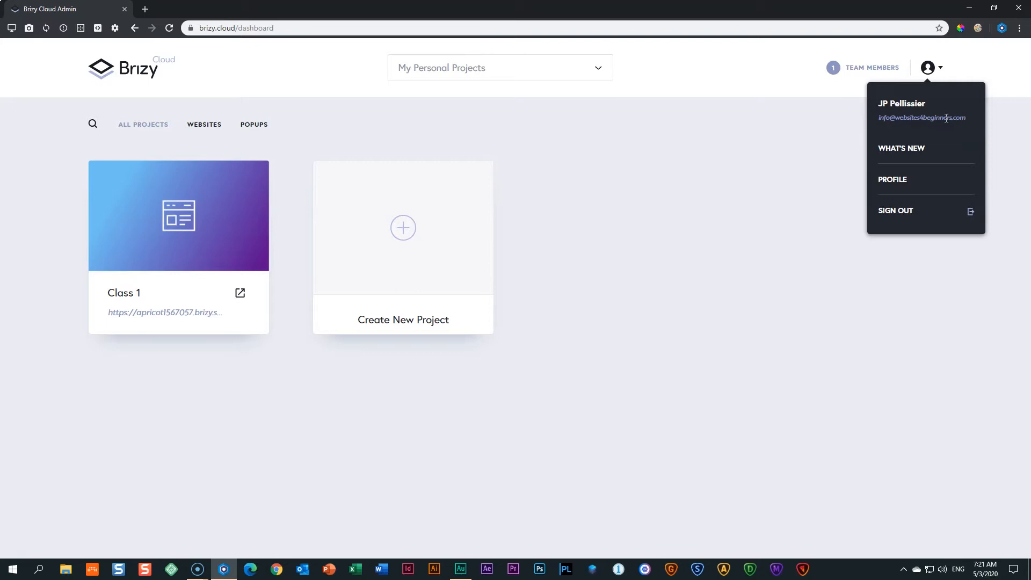
pyautogui.click(912, 215)
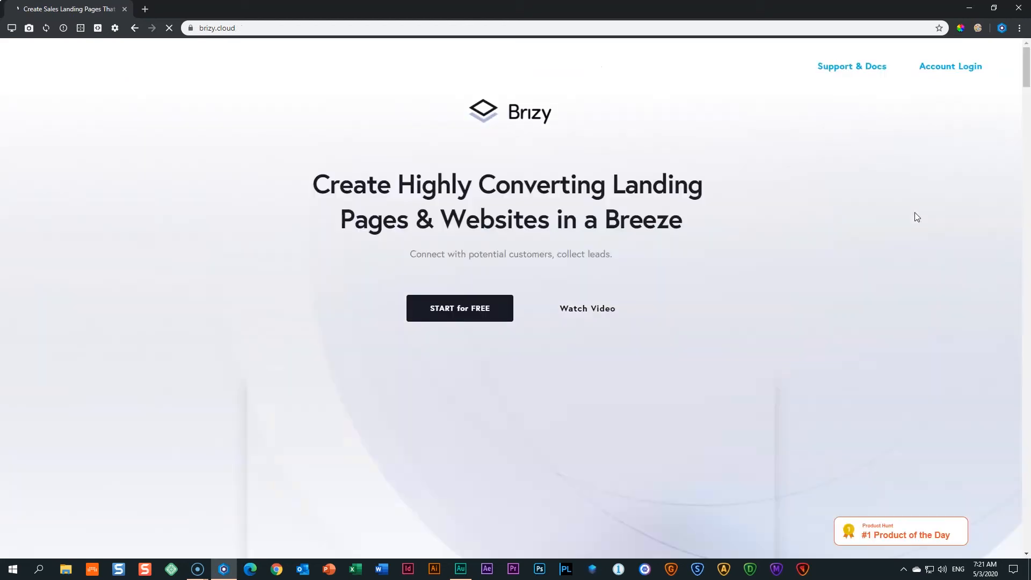
pyautogui.click(952, 70)
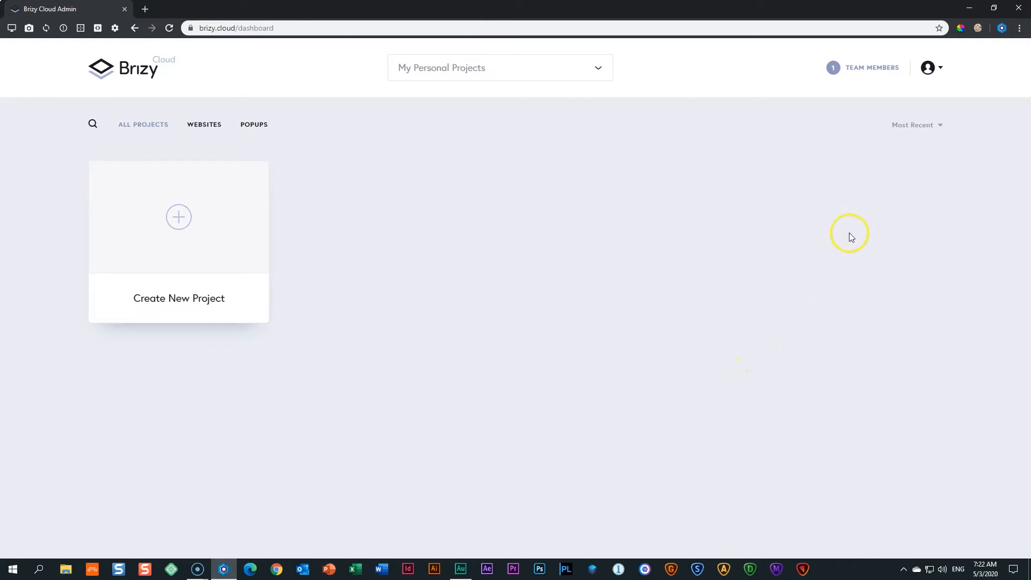
# Log in with the autofilled email and account password, and let the browser save the login.
pyautogui.click(930, 70)
pyautogui.click(889, 109)
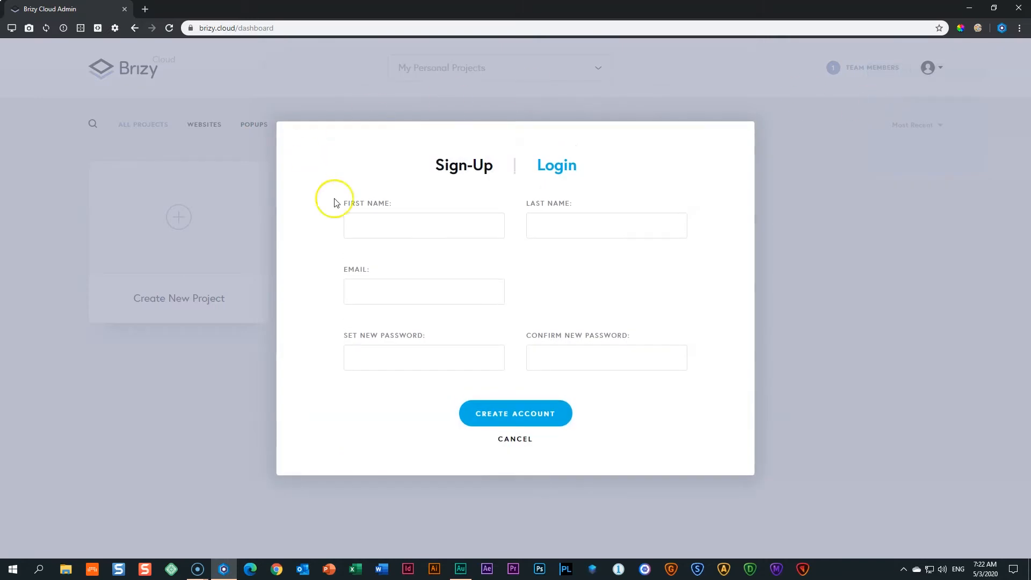
pyautogui.click(557, 167)
pyautogui.click(463, 239)
pyautogui.click(488, 267)
pyautogui.click(485, 300)
pyautogui.write('•••••••')
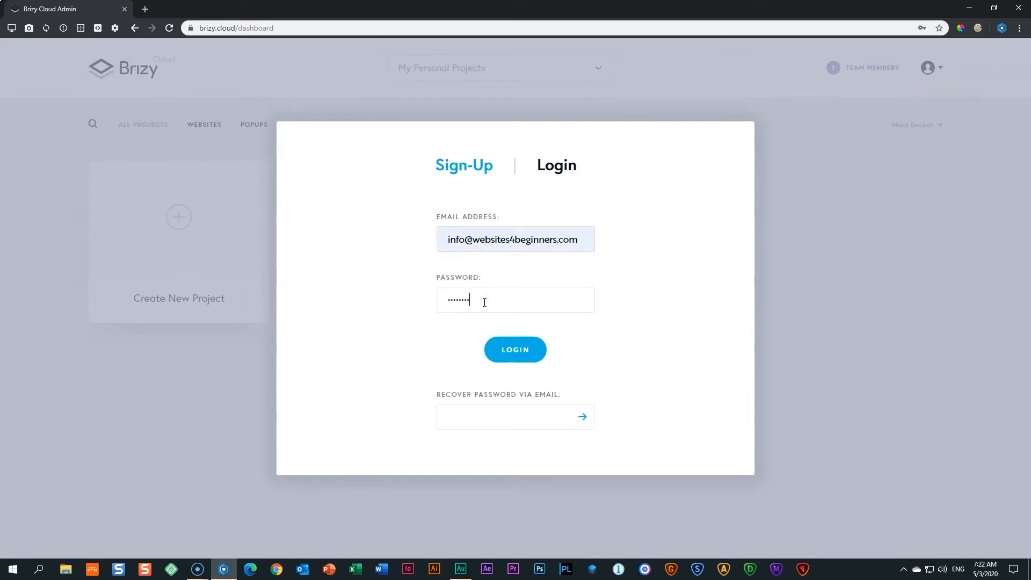
pyautogui.write('••••••')
pyautogui.click(524, 349)
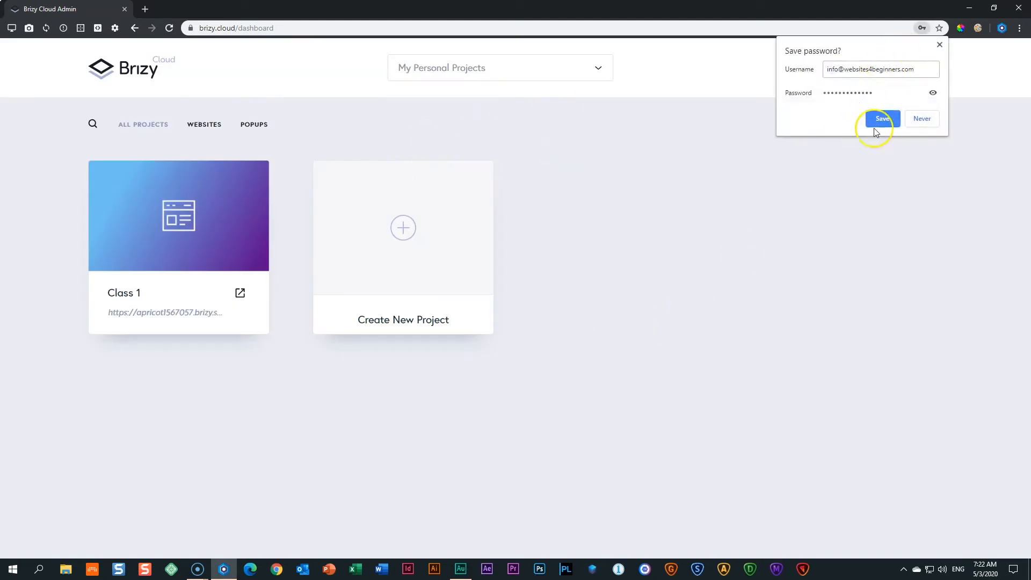
pyautogui.click(881, 120)
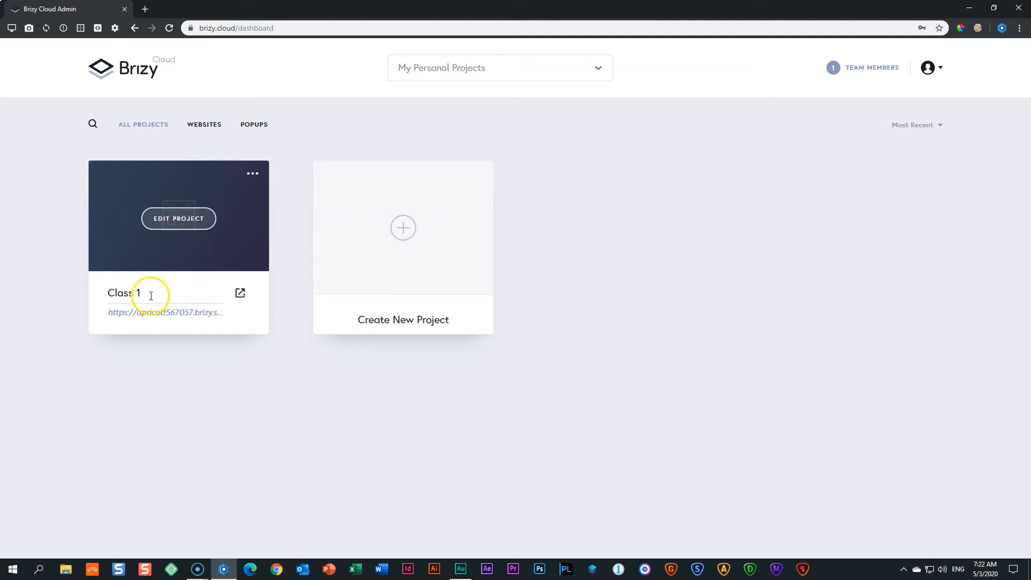
# Open the Class 1 project card in the page editor.
pyautogui.click(182, 223)
pyautogui.click(183, 224)
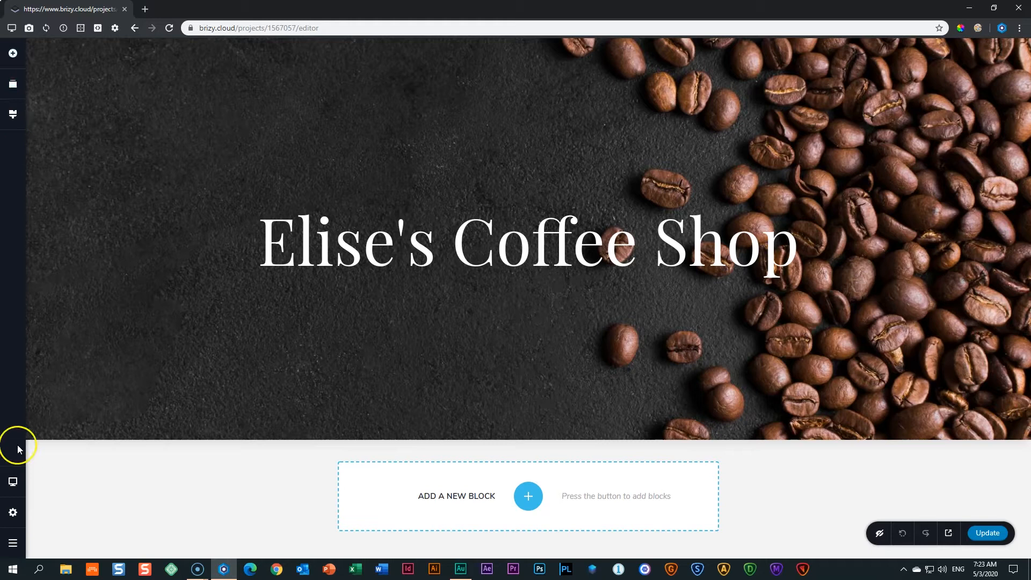
pyautogui.moveTo(41, 436)
# Use the editor's main menu to choose Go to Dashboard.
pyautogui.click(14, 543)
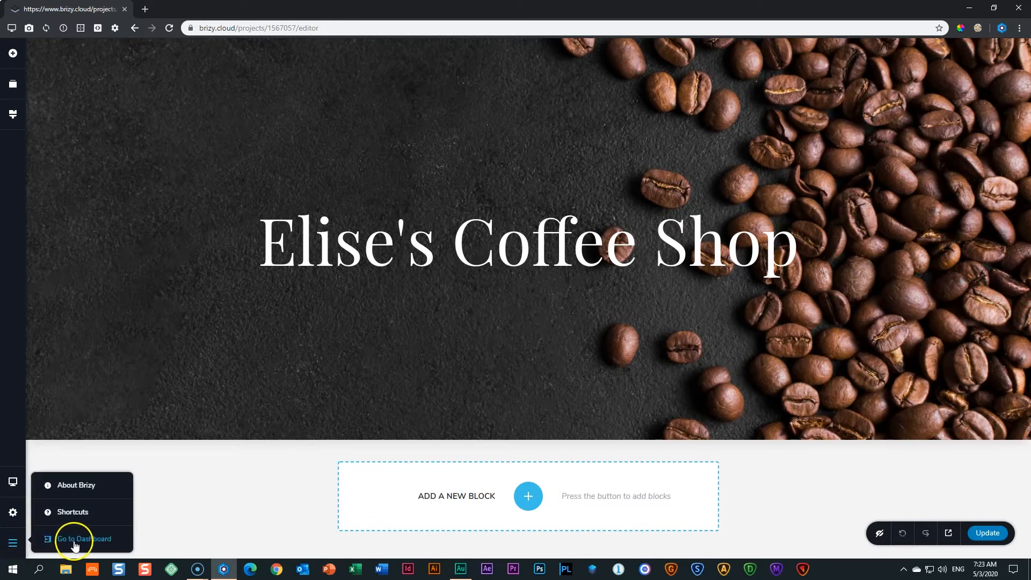
pyautogui.click(90, 543)
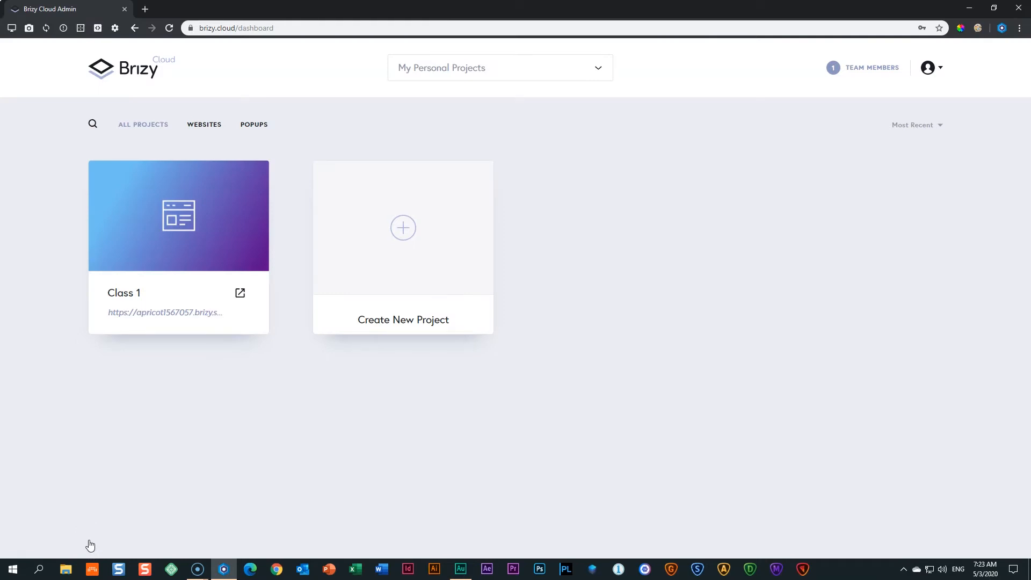
# Open the Class 1 live site in a new tab and copy its brizy.site address.
pyautogui.click(353, 472)
pyautogui.click(240, 295)
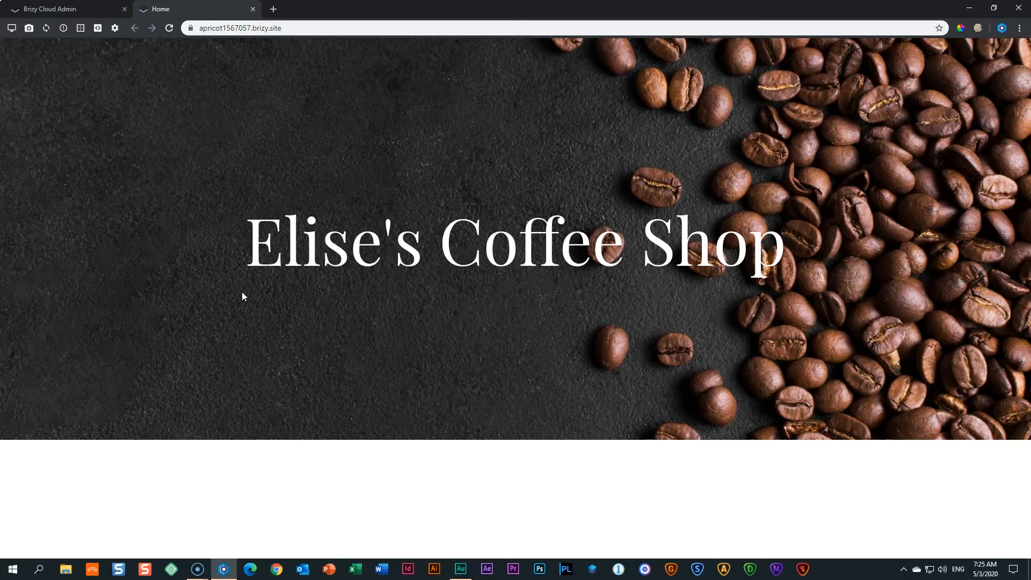
pyautogui.moveTo(300, 27); pyautogui.dragTo(186, 24)
pyautogui.hotkey('ctrl', 'c')
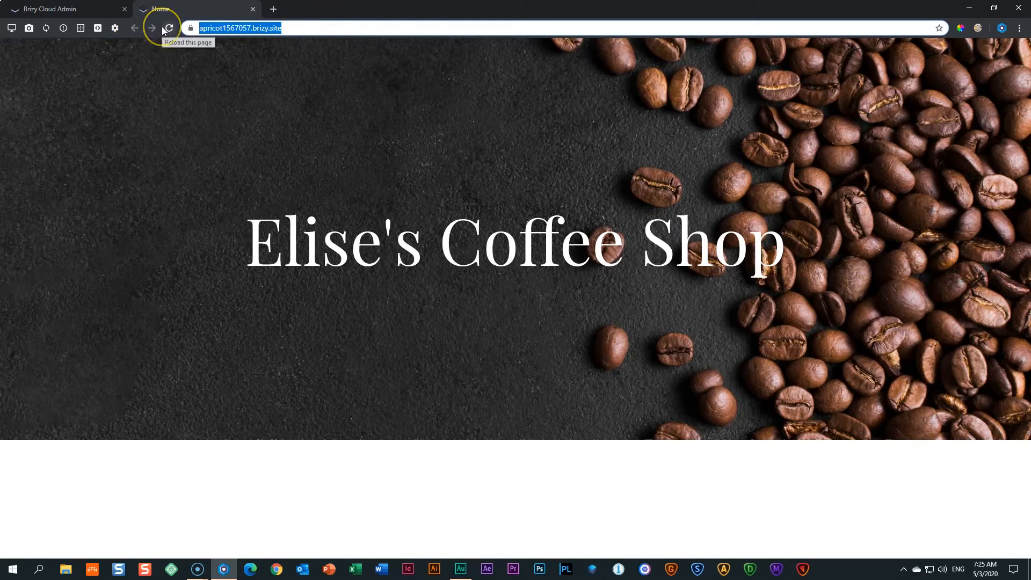
pyautogui.rightClick(225, 30)
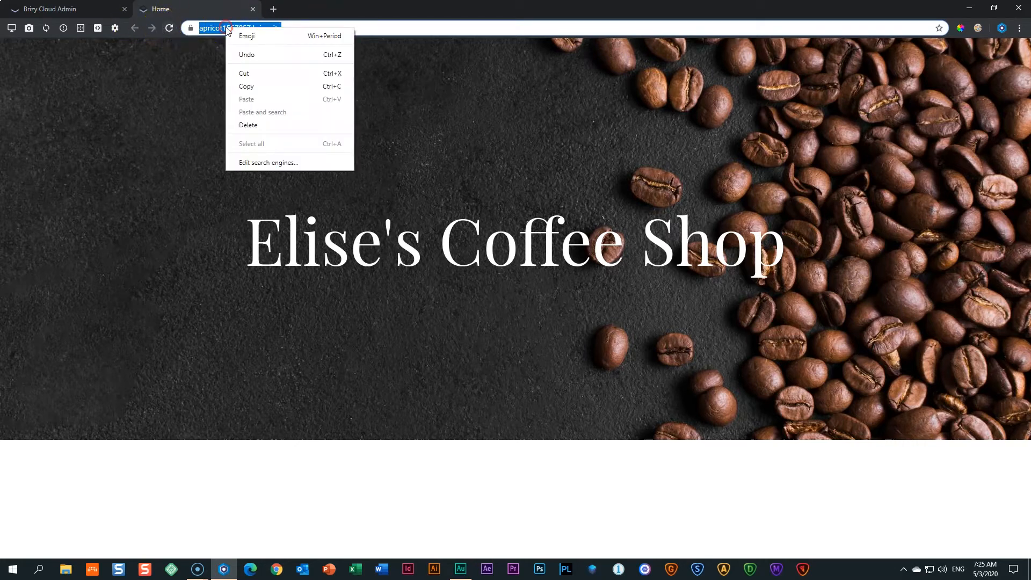
pyautogui.click(242, 85)
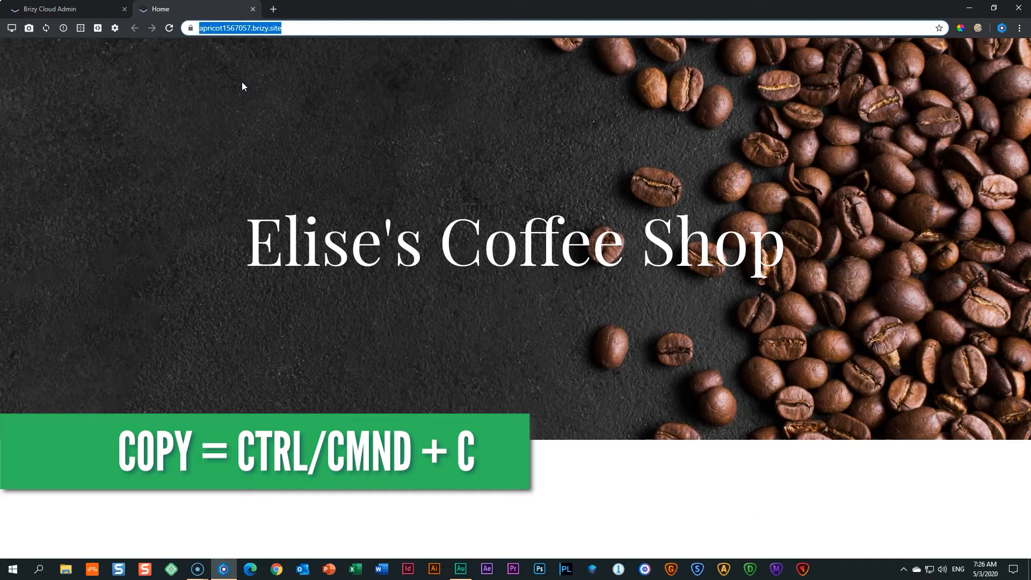
# Launch Microsoft Edge and paste the copied site address into its address bar.
pyautogui.click(249, 572)
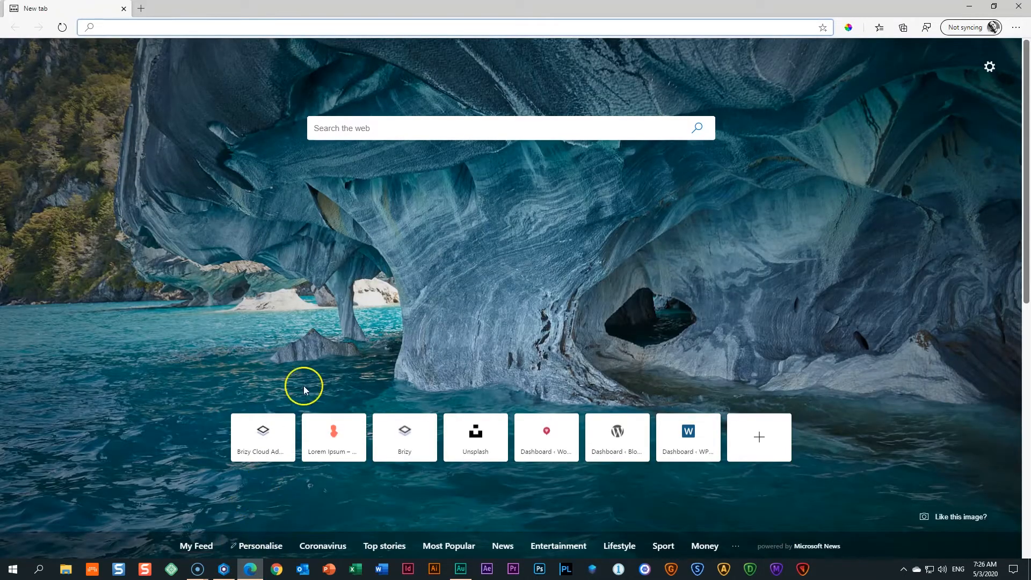
pyautogui.click(172, 27)
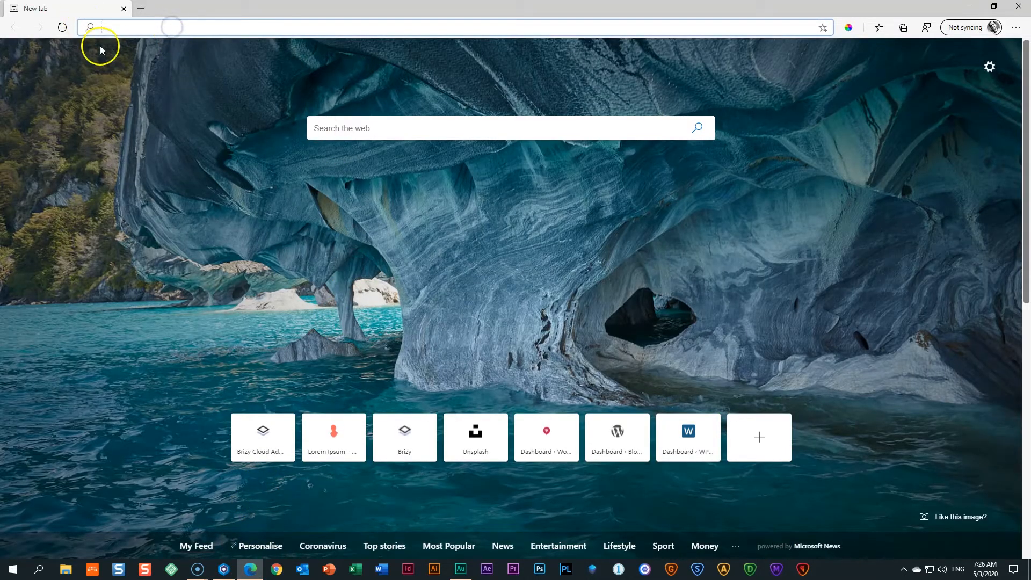
pyautogui.click(119, 24)
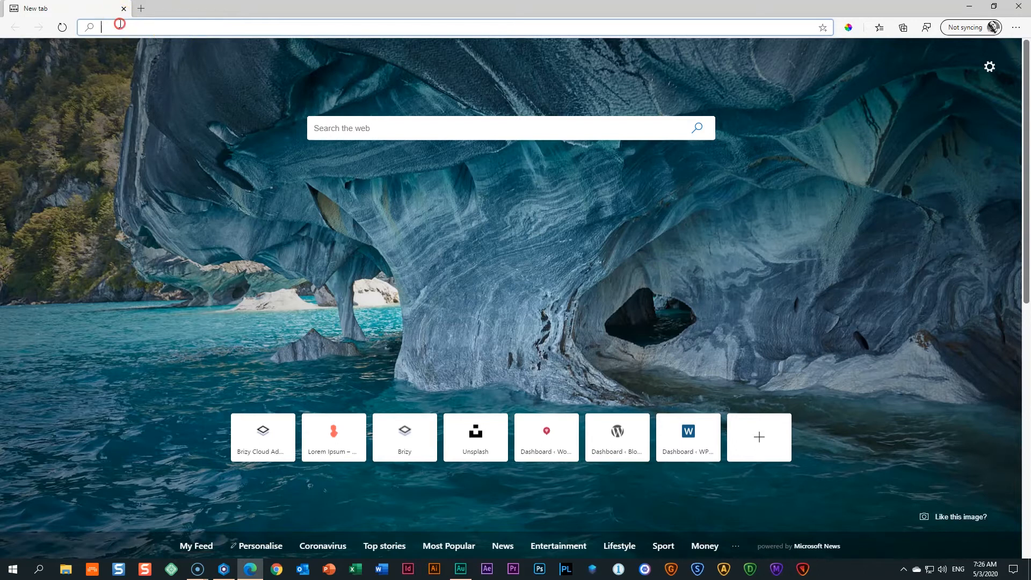
pyautogui.rightClick(119, 24)
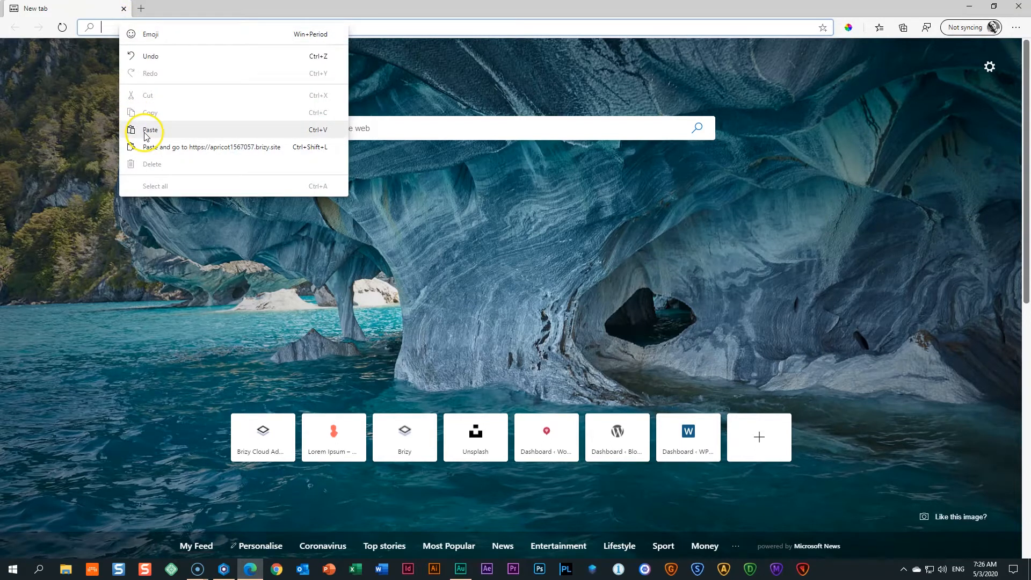
pyautogui.click(317, 131)
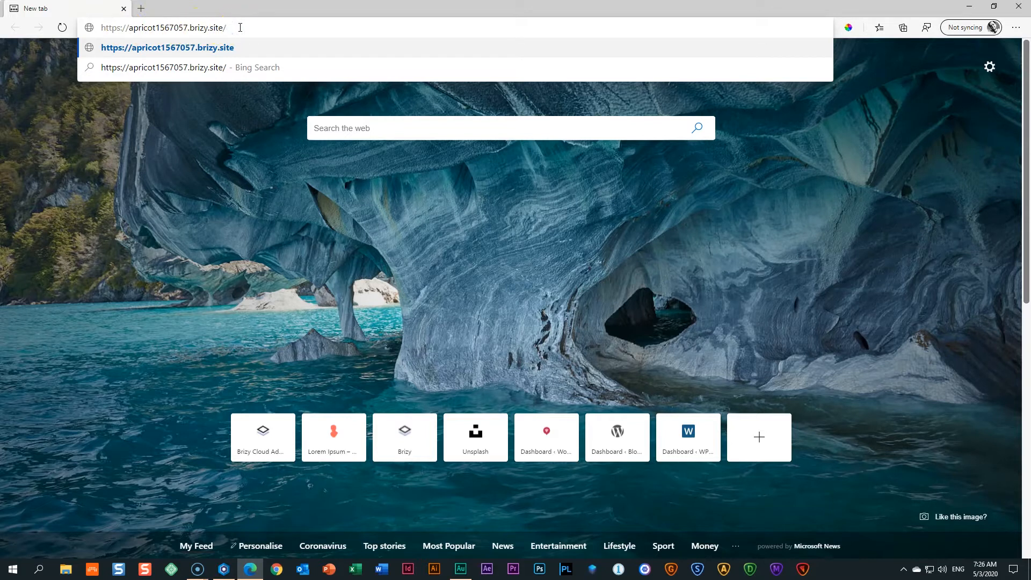
# Check the address in the other browser, then load the pasted brizy.site URL in Edge.
pyautogui.click(224, 570)
pyautogui.click(196, 30)
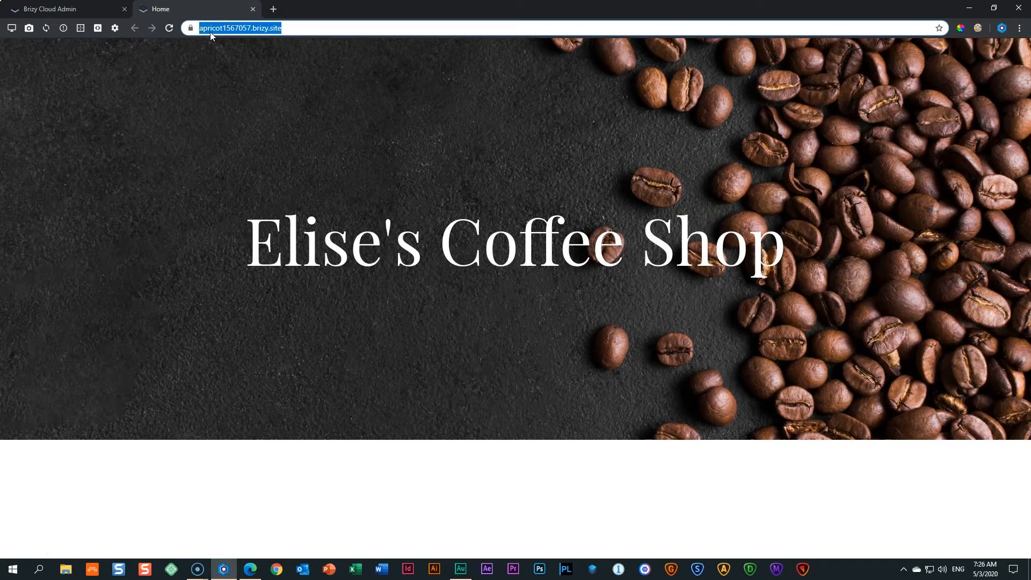
pyautogui.click(249, 569)
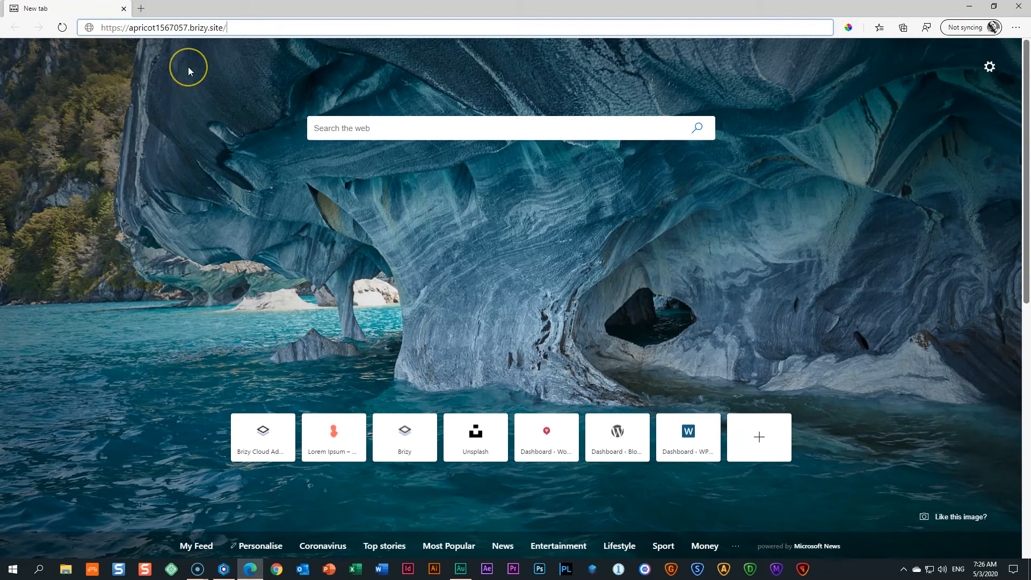
pyautogui.click(245, 25)
pyautogui.press('Return')
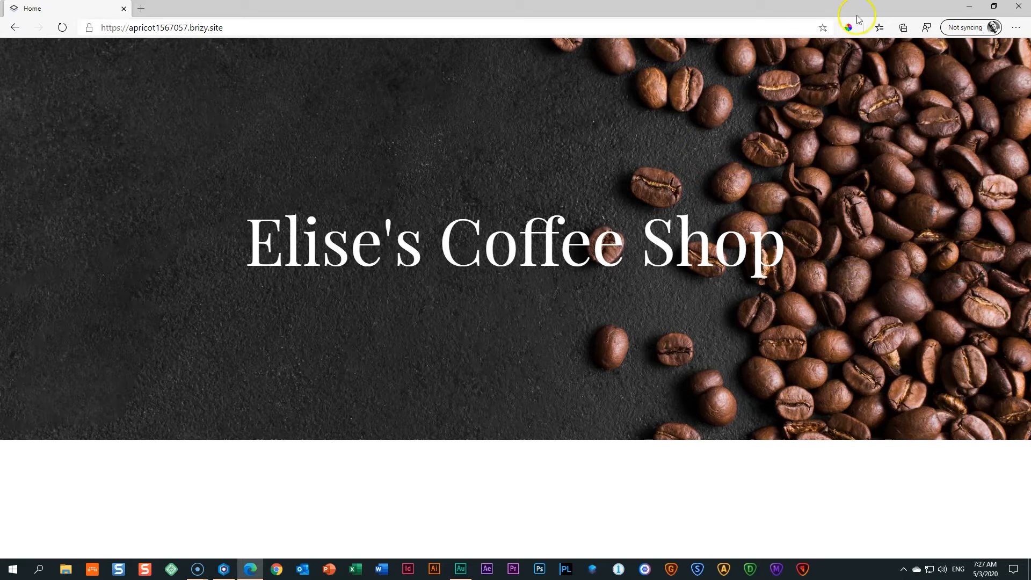
# Close the Edge window and the live site tab to reveal the Brizy dashboard.
pyautogui.click(1016, 7)
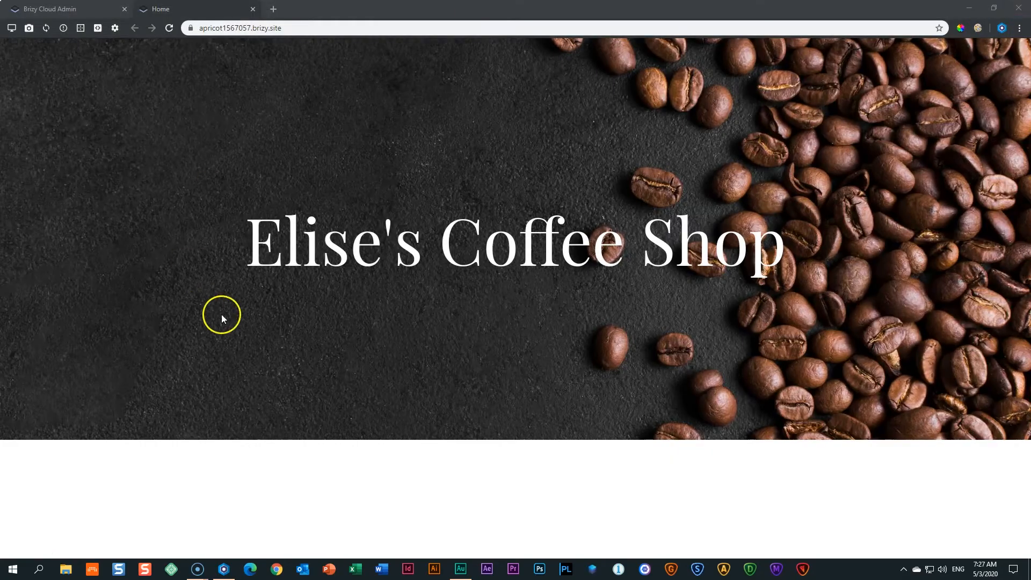
pyautogui.click(223, 28)
pyautogui.click(251, 10)
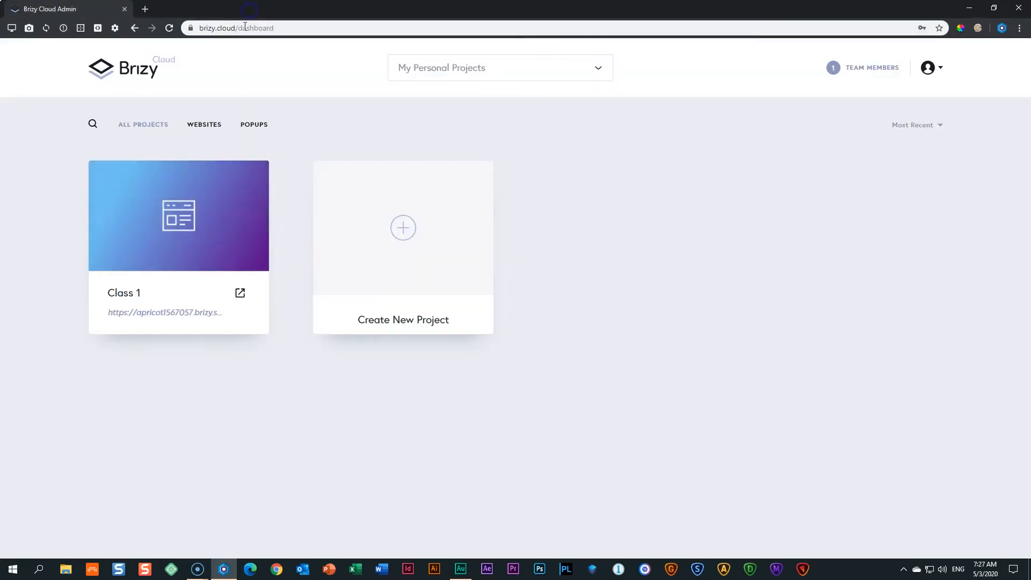
pyautogui.moveTo(197, 255)
# Create a new Website & Landing Page project.
pyautogui.click(402, 233)
pyautogui.click(402, 233)
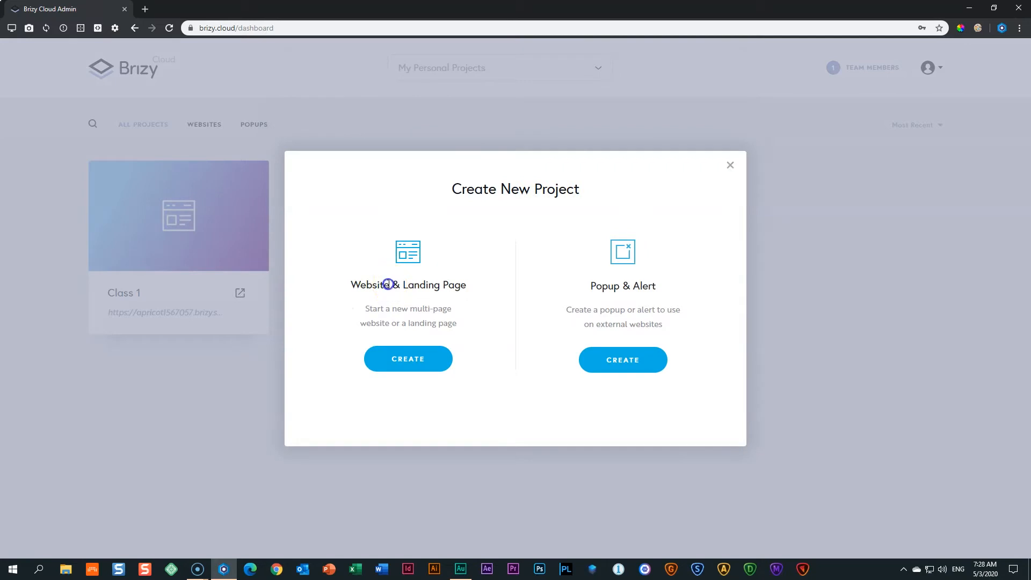
pyautogui.doubleClick(370, 285)
pyautogui.click(422, 358)
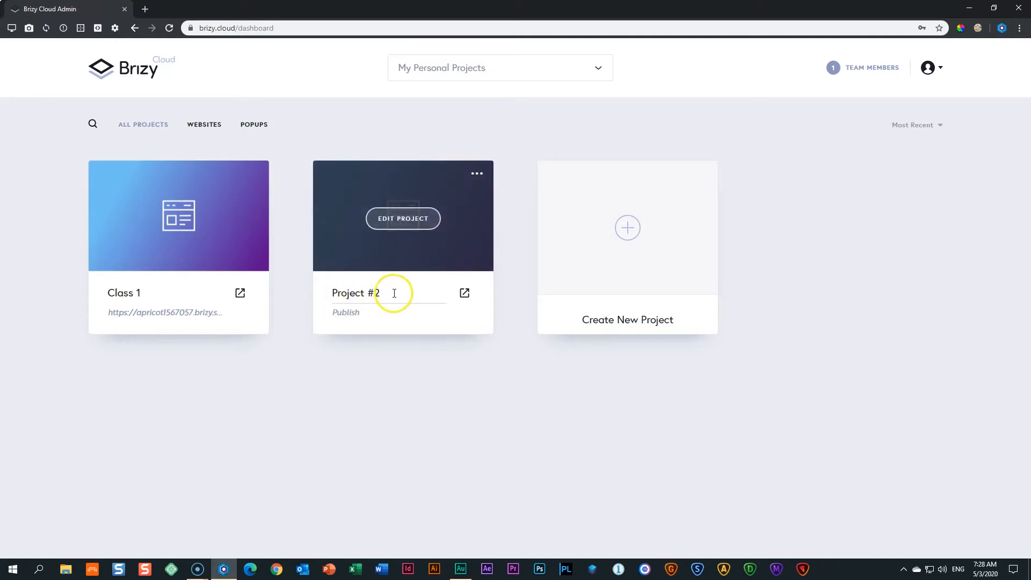
# Rename Project #2 to 'Class 2' and open it in the editor's block library.
pyautogui.moveTo(394, 293); pyautogui.dragTo(329, 296)
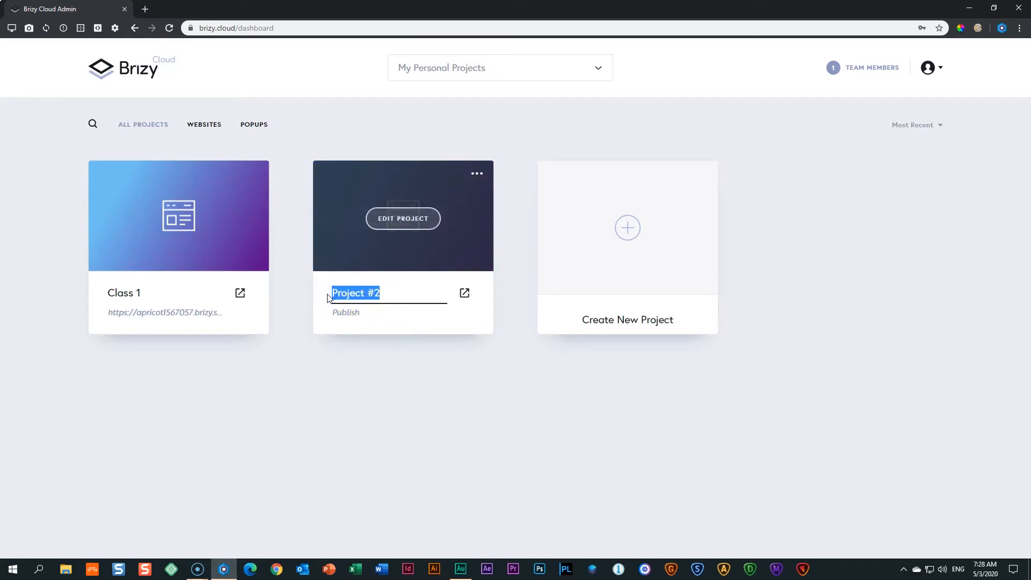
pyautogui.write('Class 2')
pyautogui.click(466, 400)
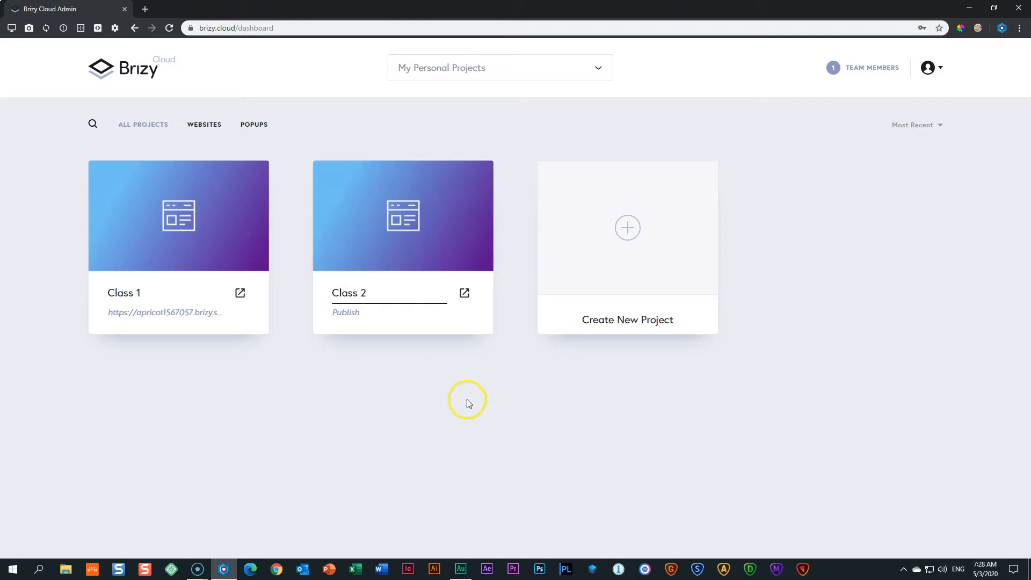
pyautogui.click(528, 282)
pyautogui.click(414, 226)
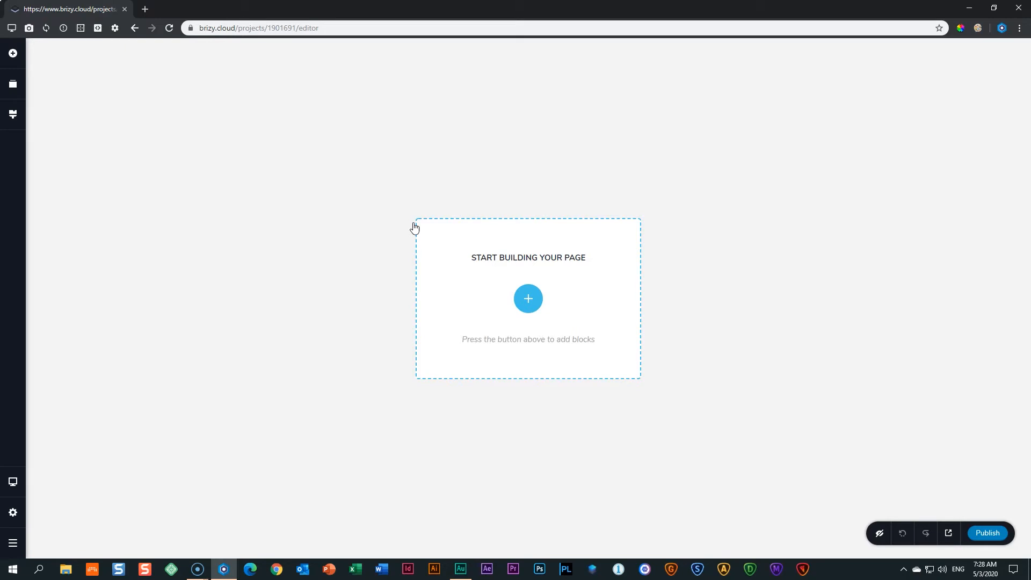
pyautogui.click(527, 300)
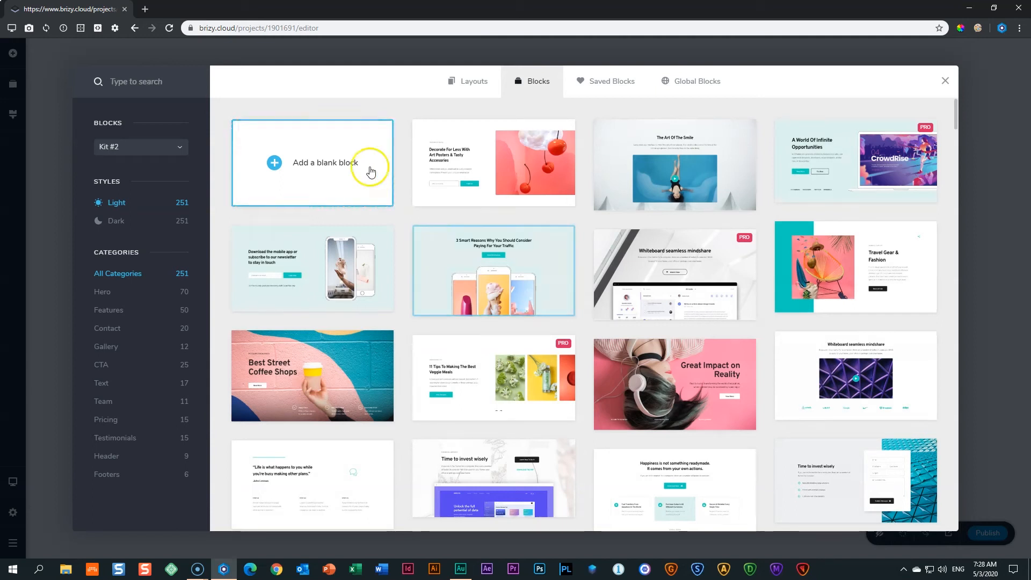
# Insert a blank block from the Blocks library at the top of the Class 2 page.
pyautogui.click(333, 166)
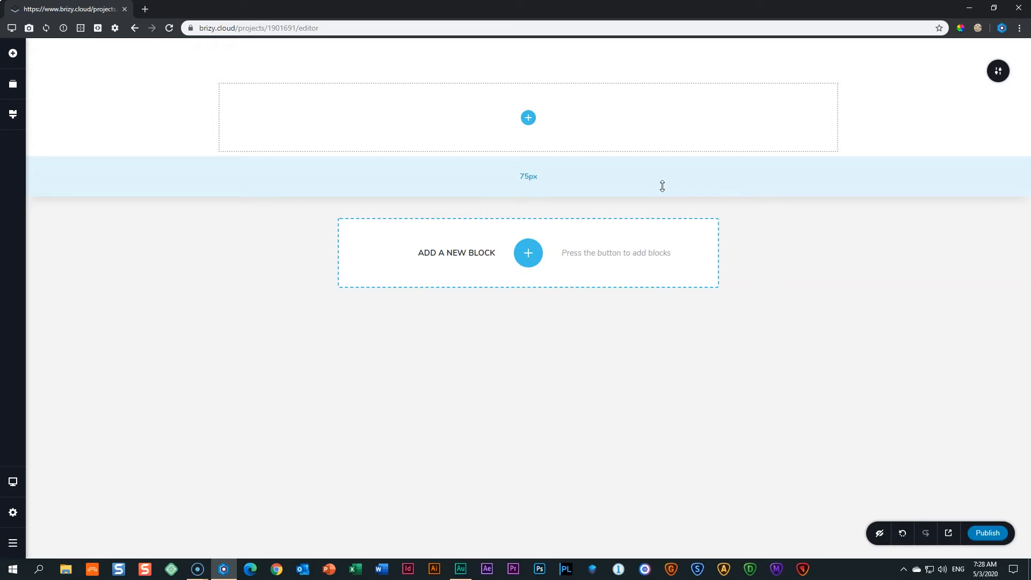
pyautogui.click(528, 118)
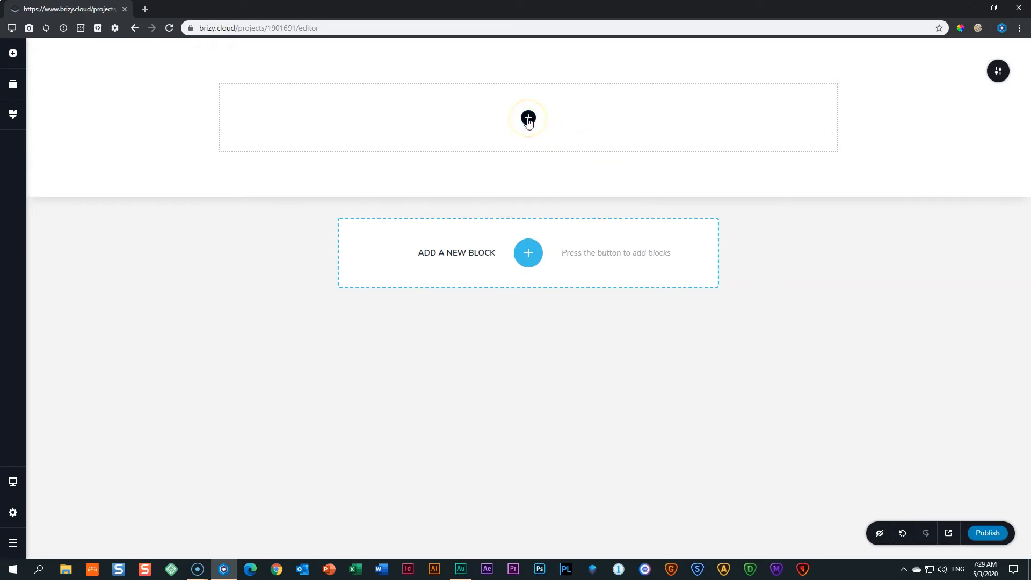
pyautogui.click(16, 58)
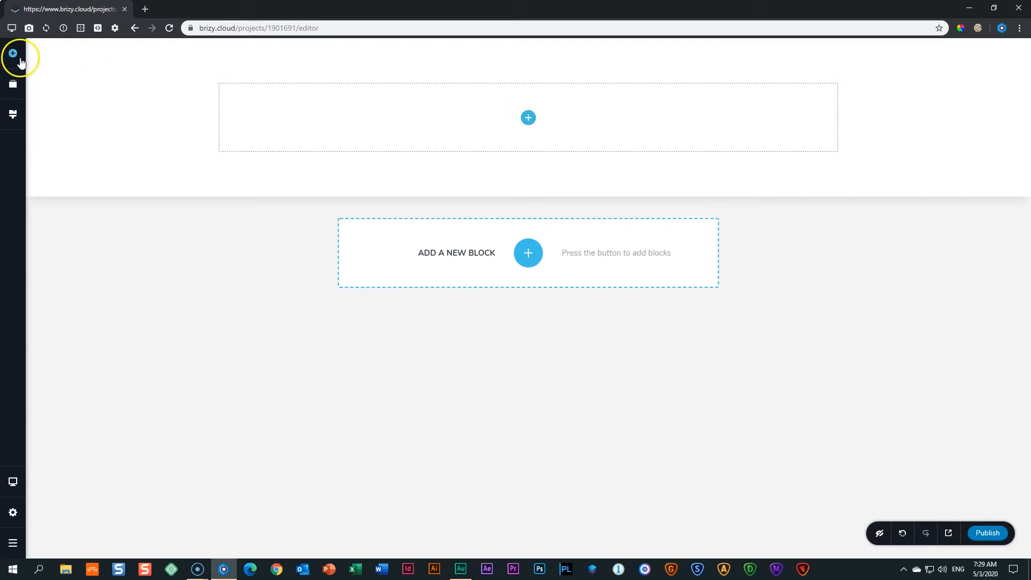
pyautogui.click(533, 123)
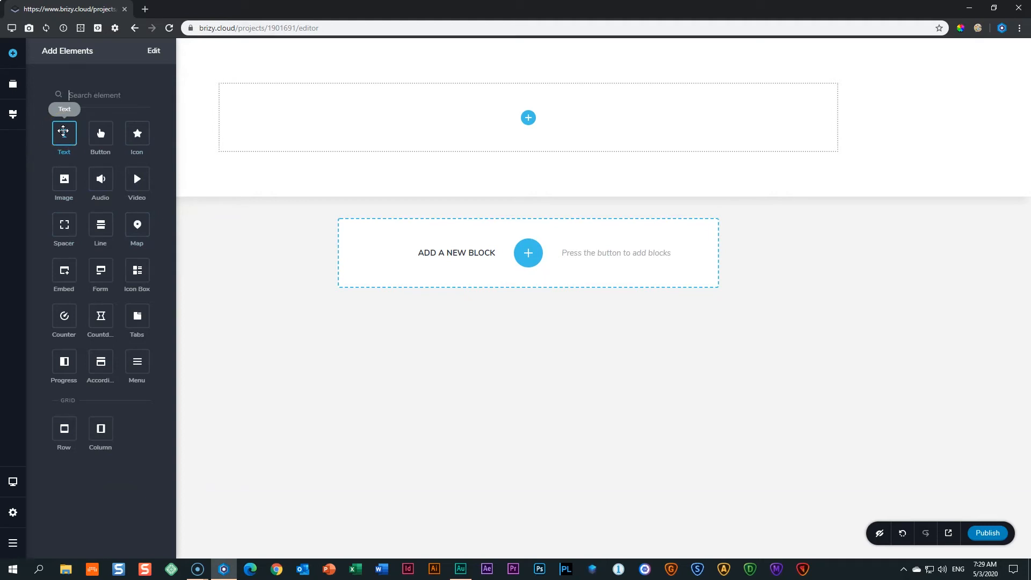
pyautogui.moveTo(63, 131); pyautogui.dragTo(527, 120)
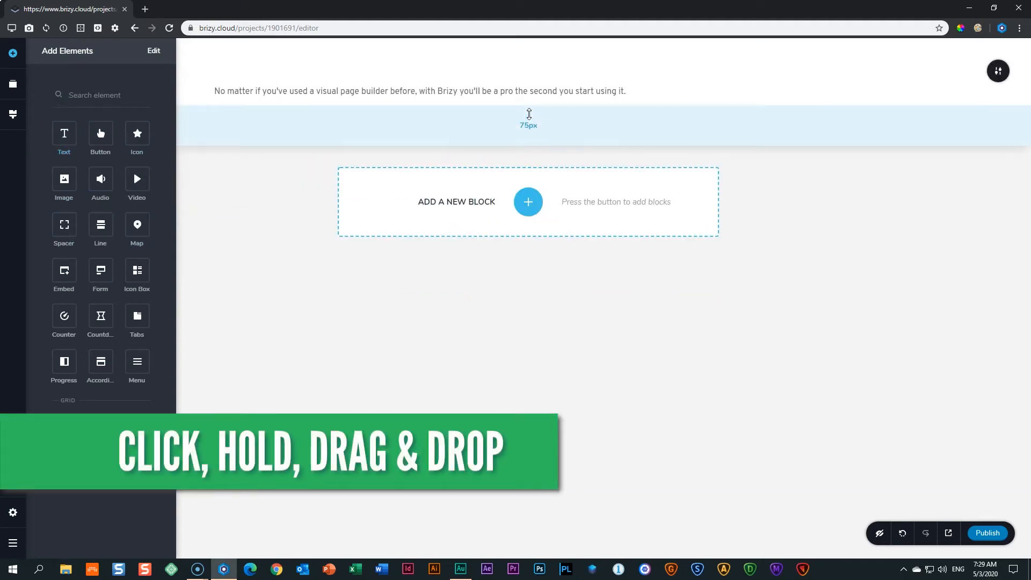
pyautogui.click(481, 96)
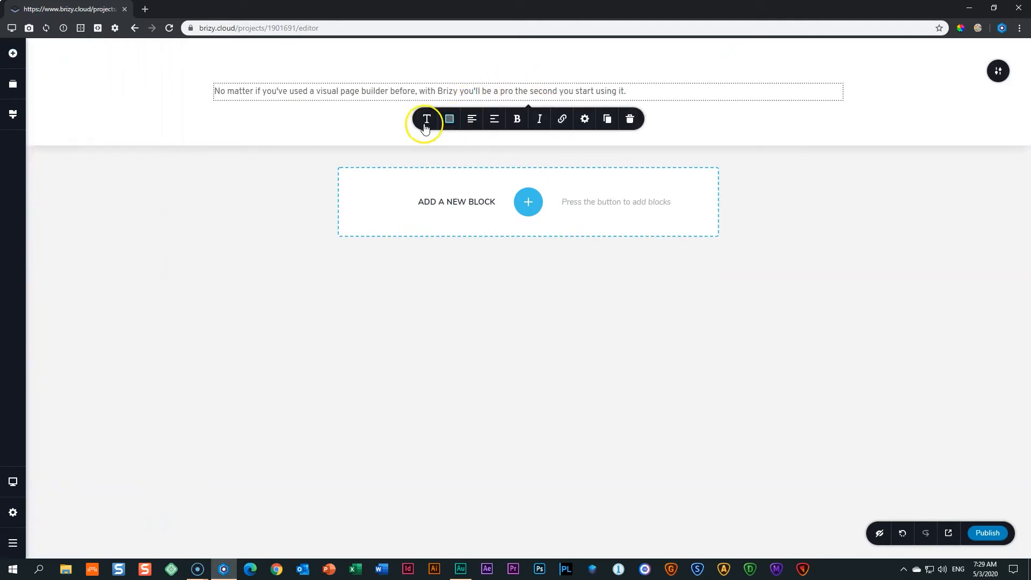
pyautogui.click(632, 123)
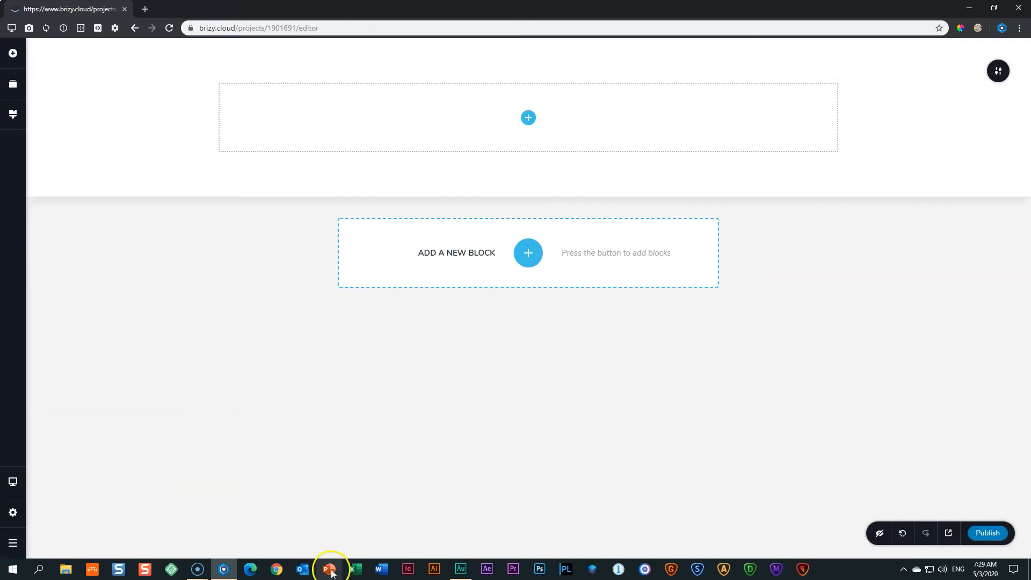
# In a blank Word document, insert a 2x4 table, grow it to 3x5, then return to Brizy.
pyautogui.click(379, 572)
pyautogui.click(149, 121)
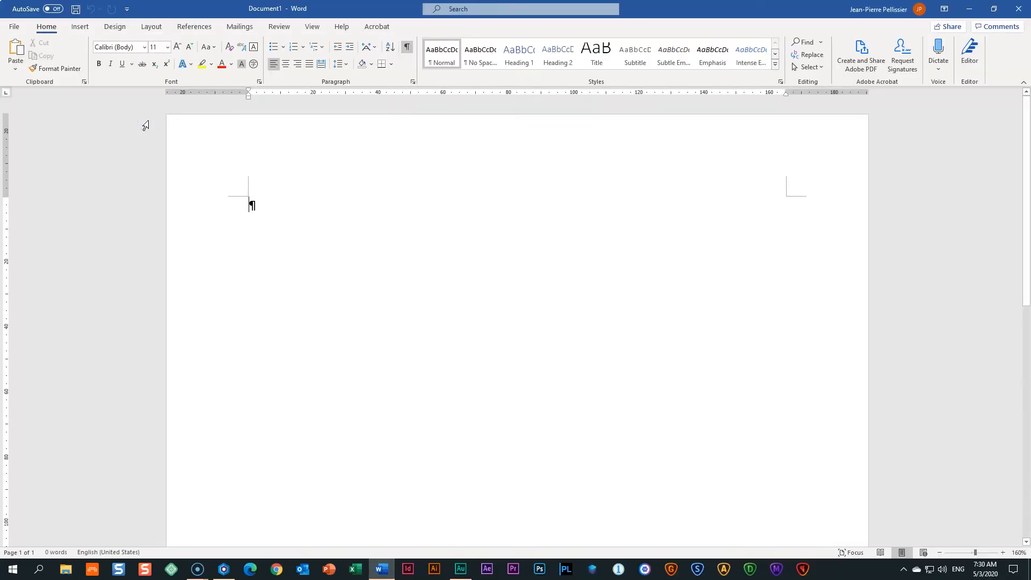
pyautogui.click(80, 26)
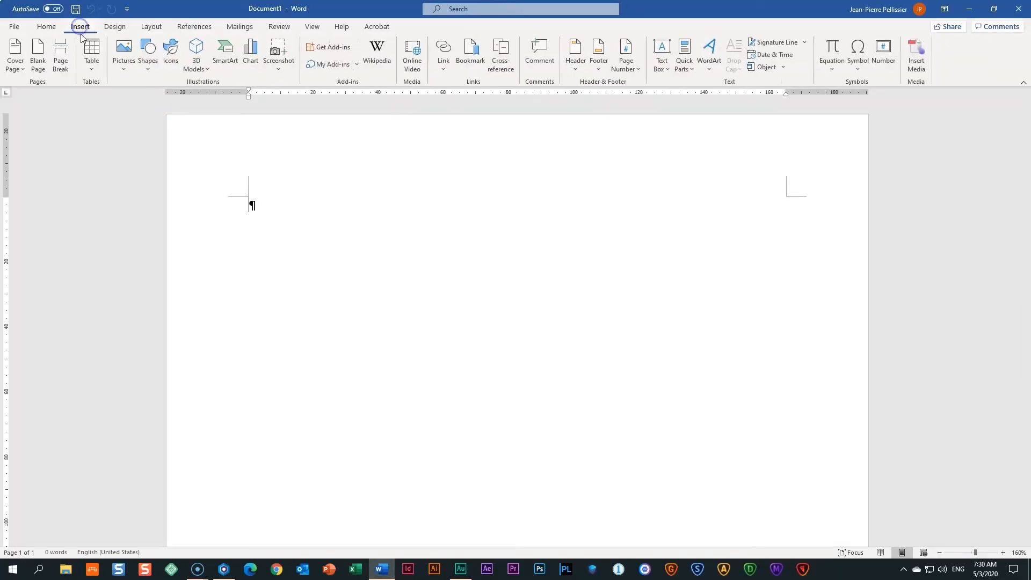
pyautogui.click(90, 54)
pyautogui.click(97, 127)
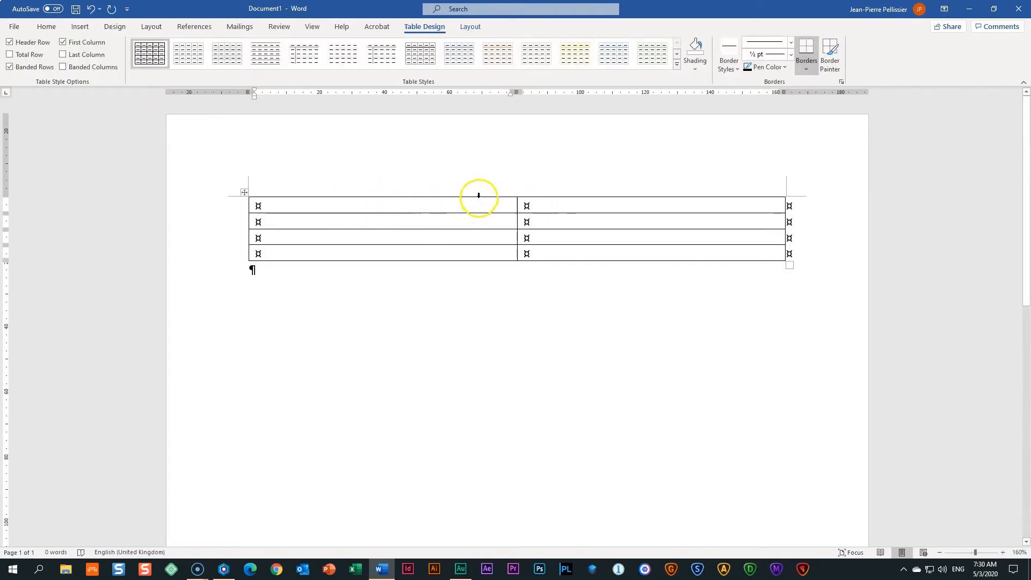
pyautogui.click(518, 193)
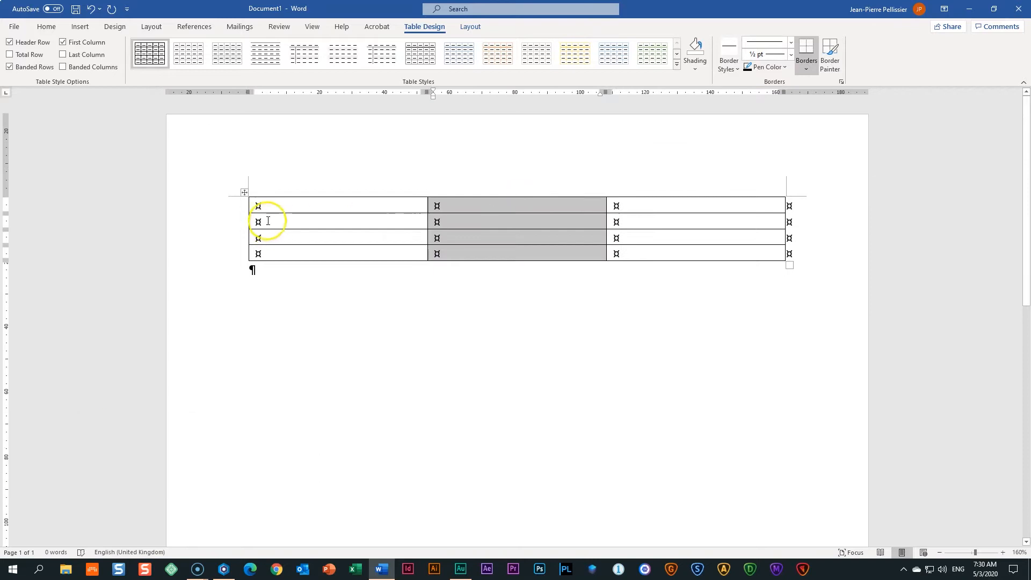
pyautogui.click(242, 215)
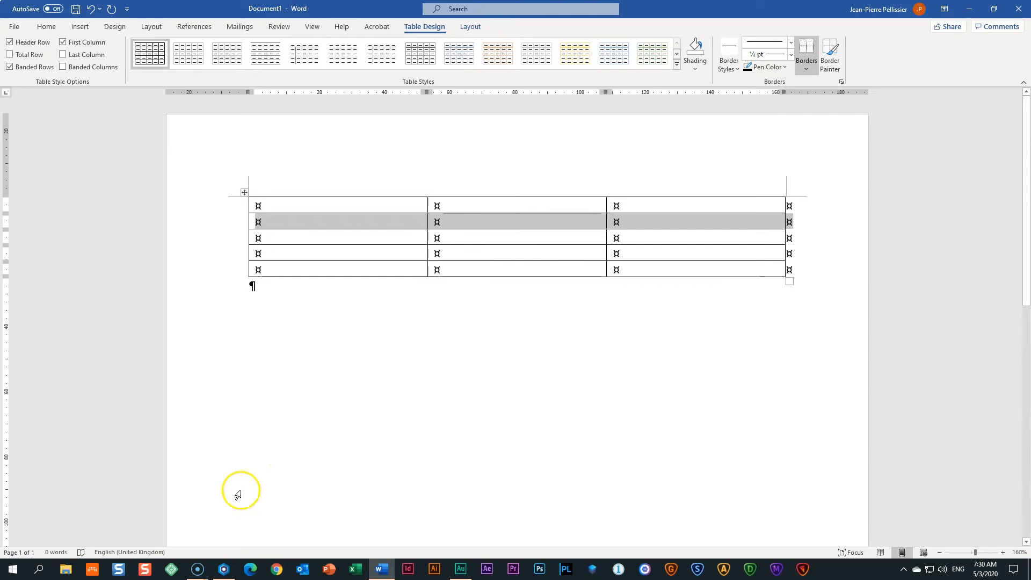
pyautogui.click(224, 570)
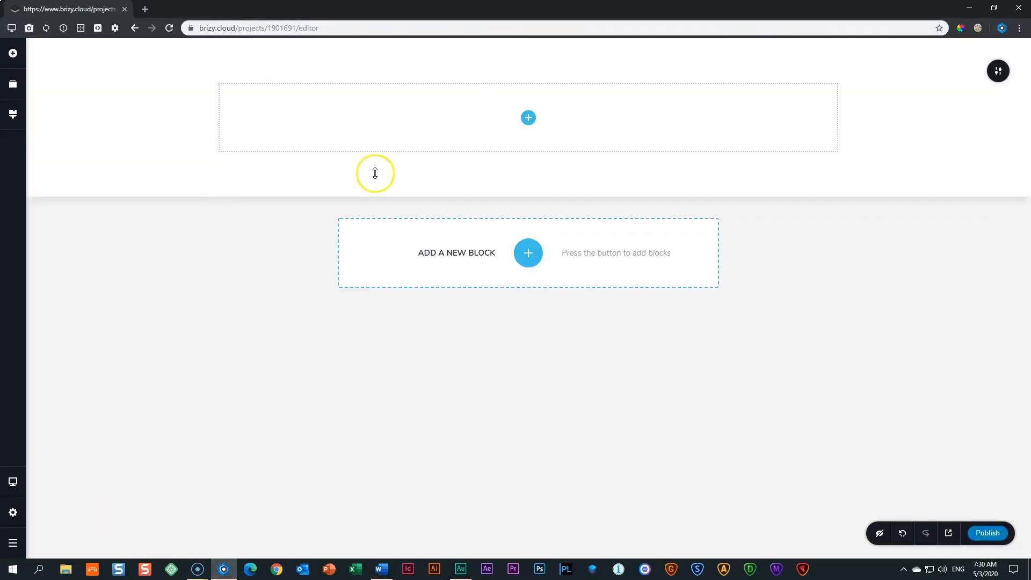
# Switch back and forth between the Word table document and the Brizy page editor.
pyautogui.click(528, 117)
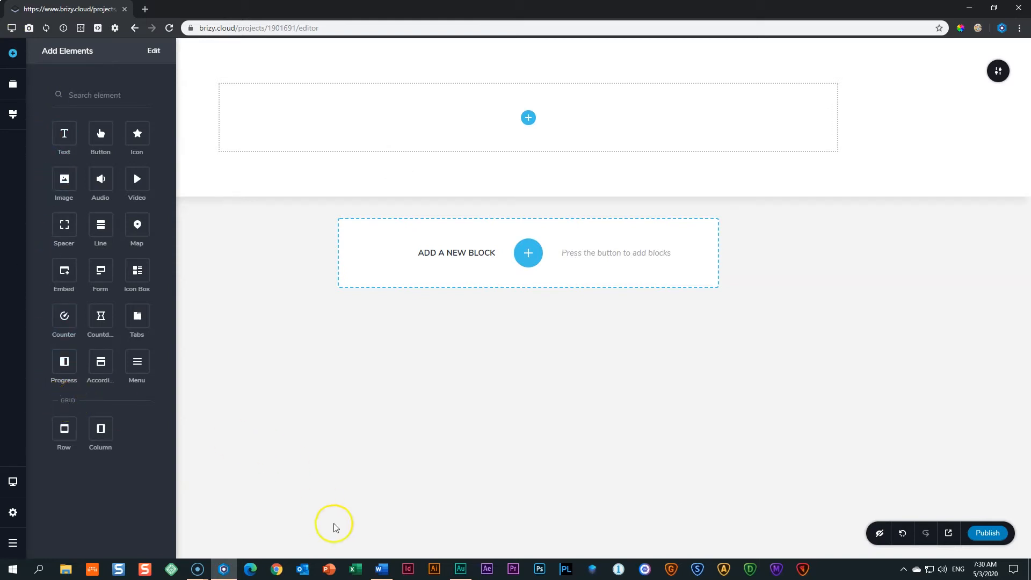
pyautogui.click(382, 569)
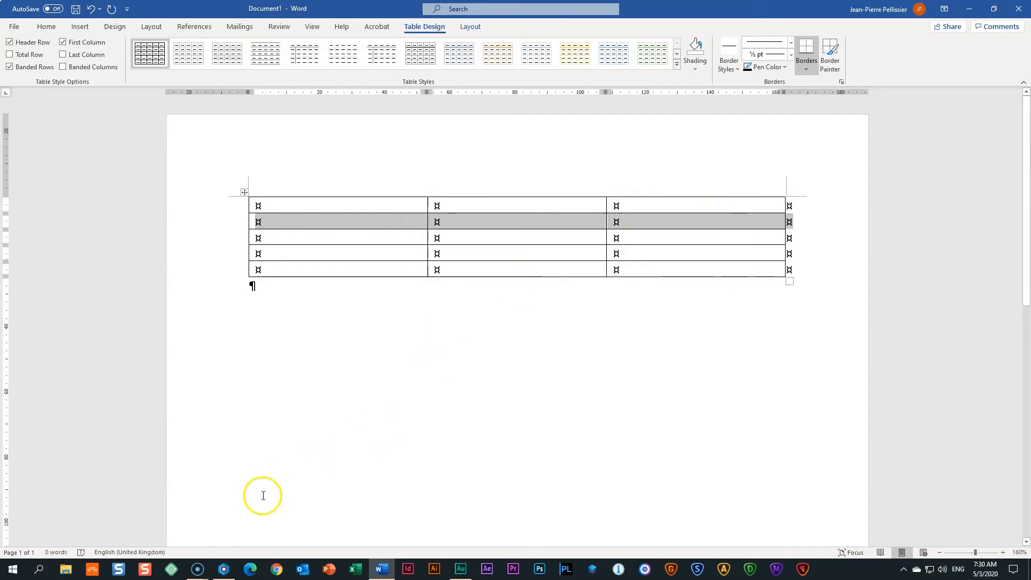
pyautogui.click(222, 569)
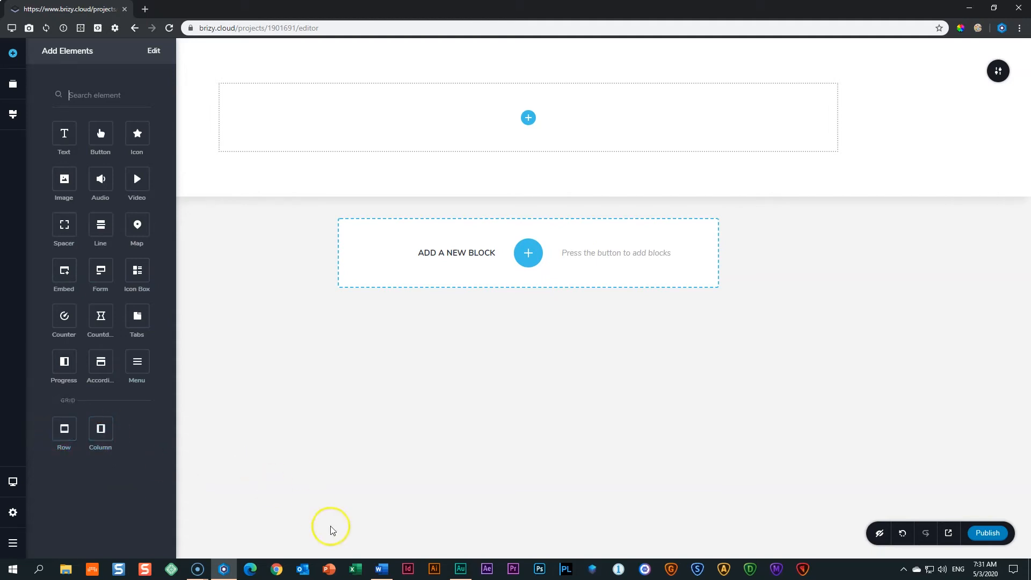
pyautogui.click(381, 569)
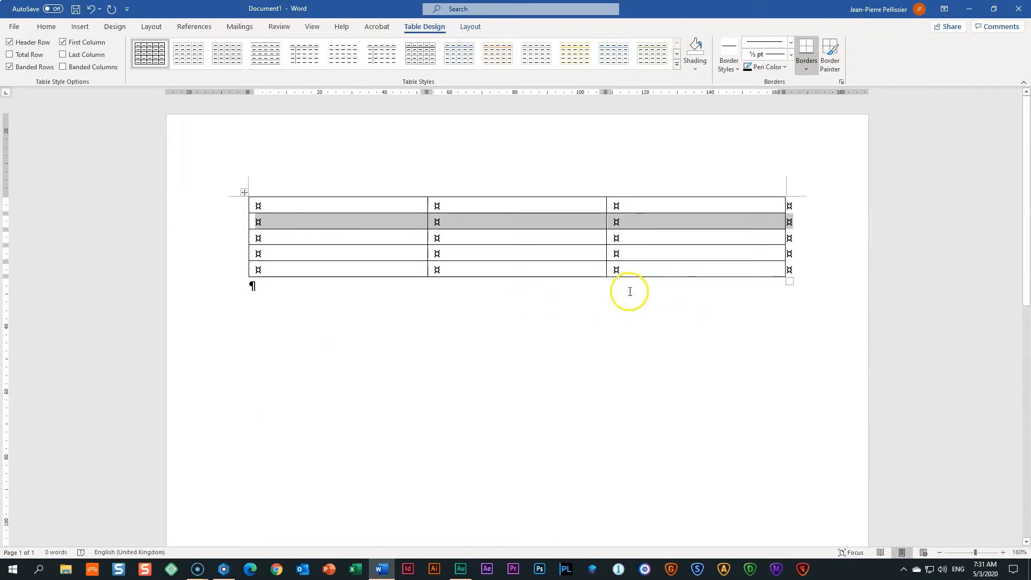
pyautogui.click(225, 572)
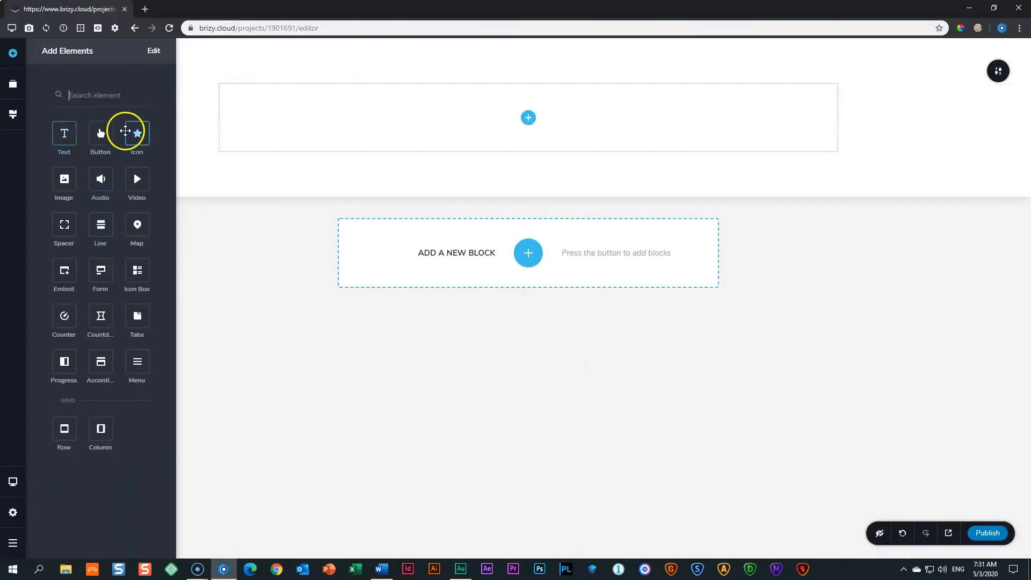
# Drop a Text element into the empty column, then delete it again.
pyautogui.moveTo(64, 132); pyautogui.dragTo(533, 115)
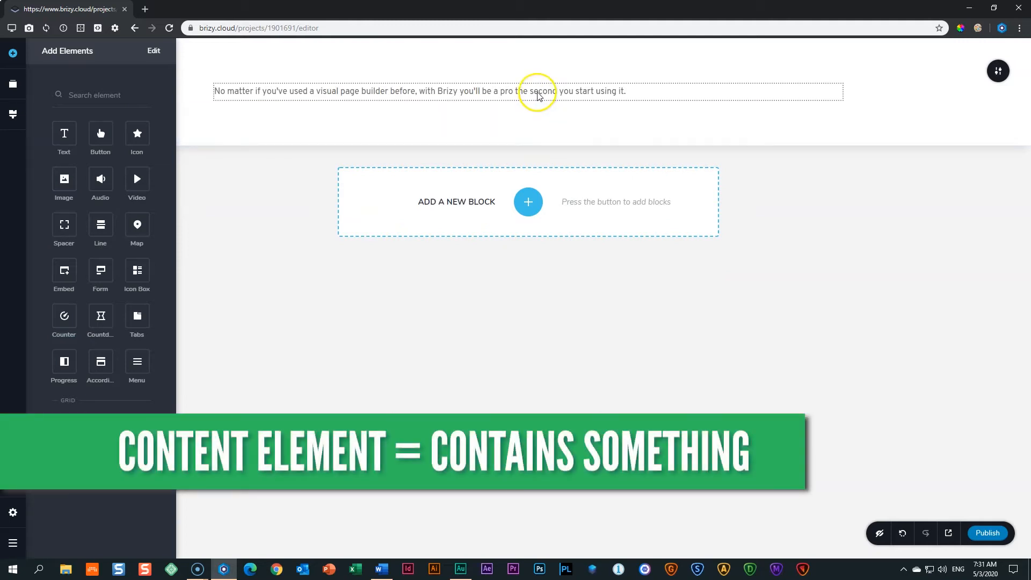
pyautogui.click(538, 95)
pyautogui.click(637, 116)
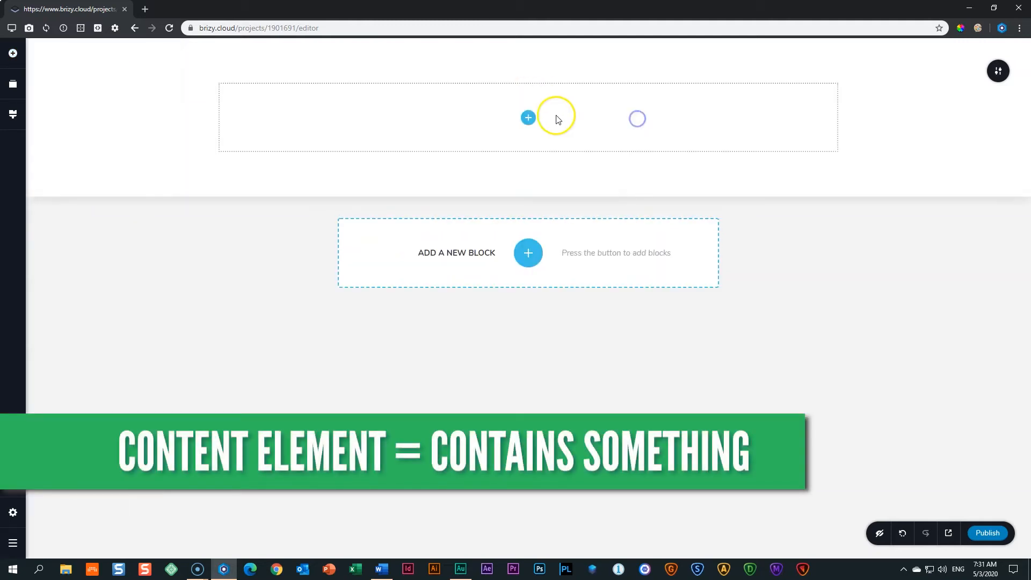
# Drag a Column element into the row to create a second empty column.
pyautogui.click(528, 118)
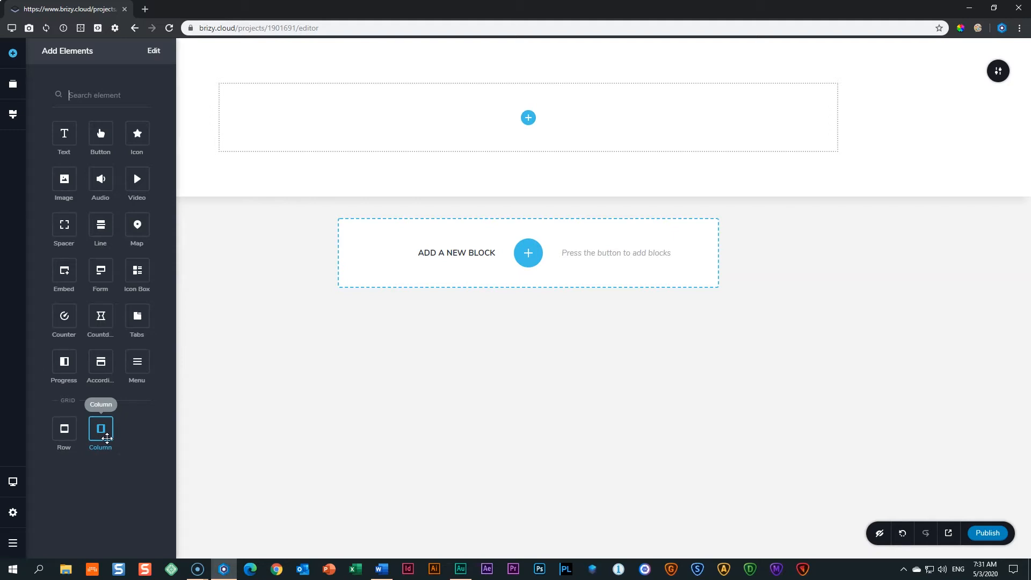
pyautogui.moveTo(102, 433); pyautogui.dragTo(530, 118)
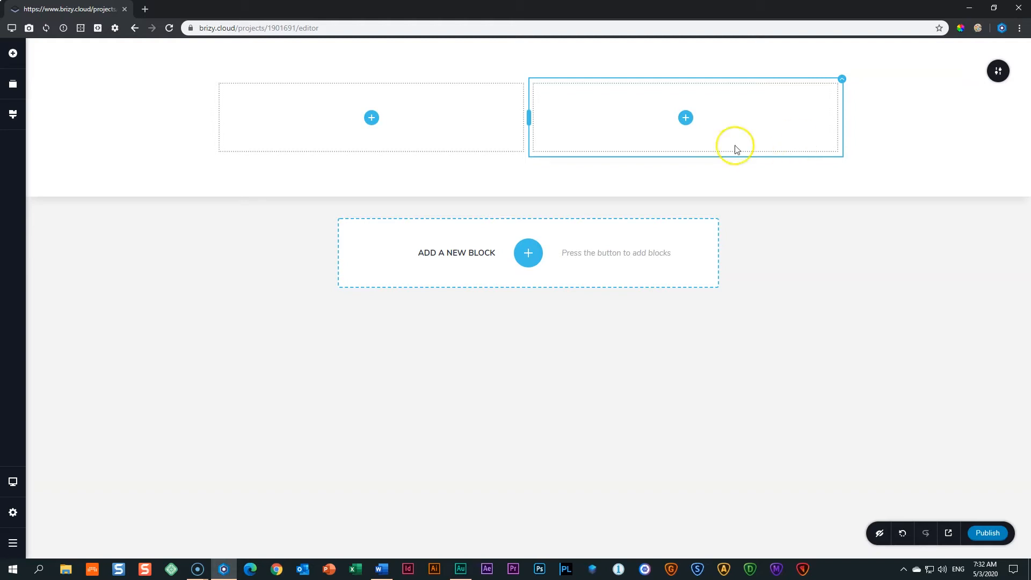
pyautogui.click(370, 120)
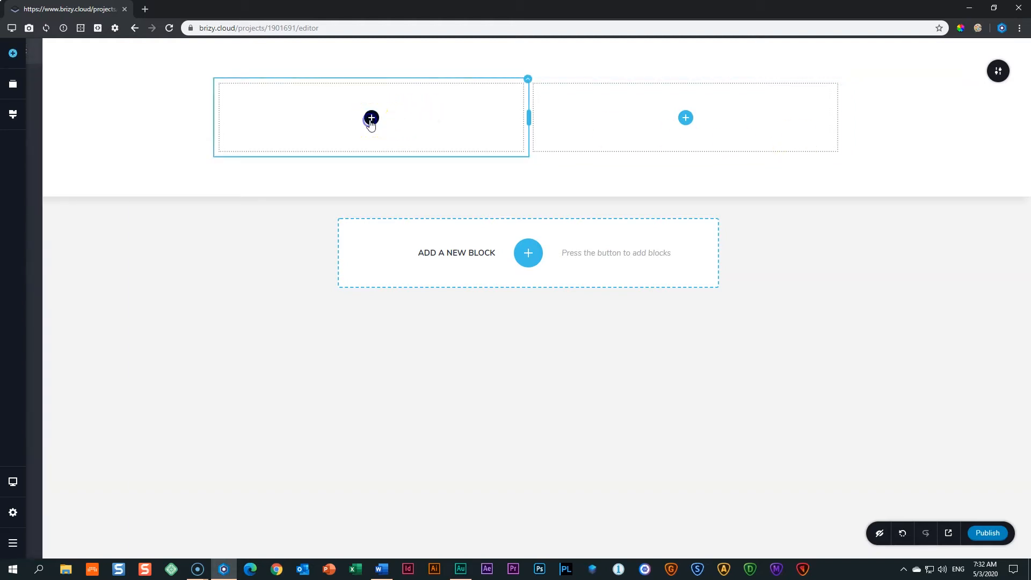
# Drop default paragraph Text elements into the left and right columns.
pyautogui.moveTo(62, 131); pyautogui.dragTo(375, 125)
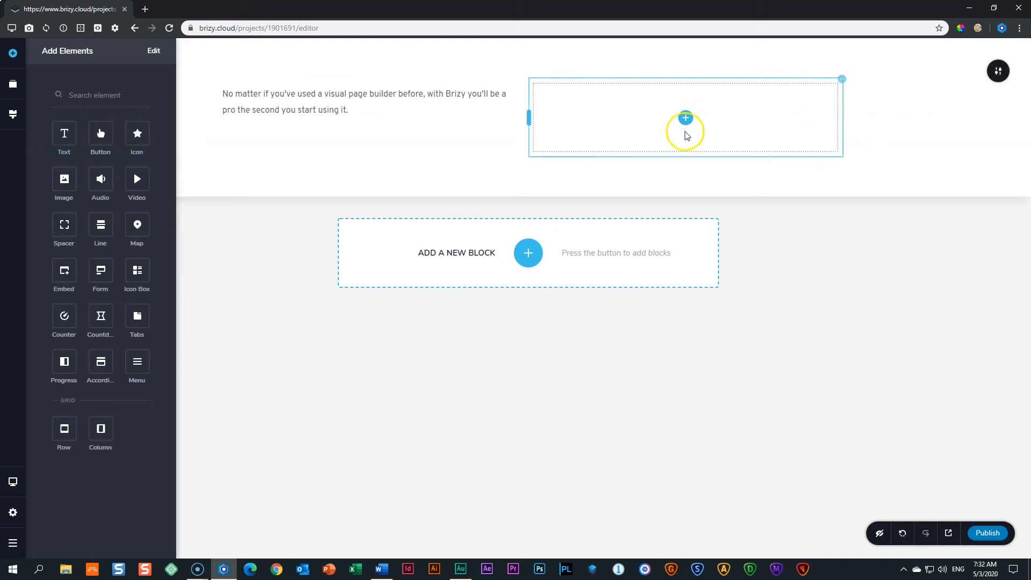
pyautogui.moveTo(64, 132); pyautogui.dragTo(688, 128)
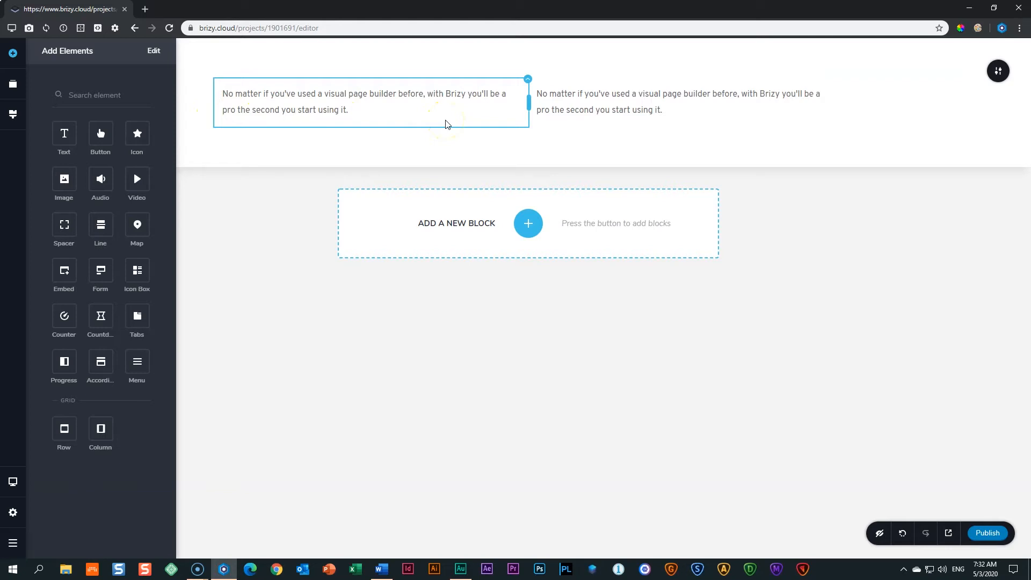
pyautogui.click(225, 94)
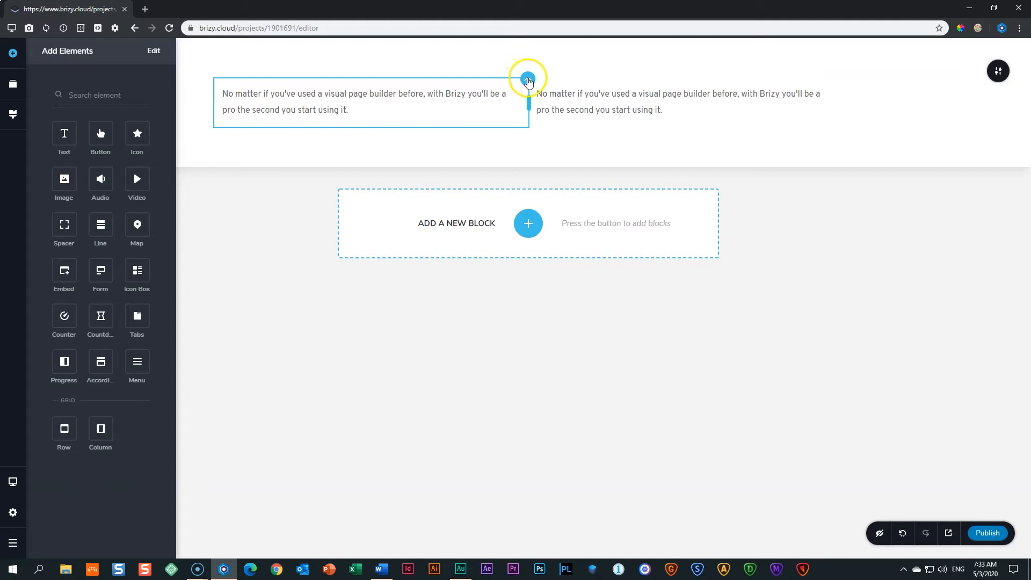
pyautogui.click(528, 81)
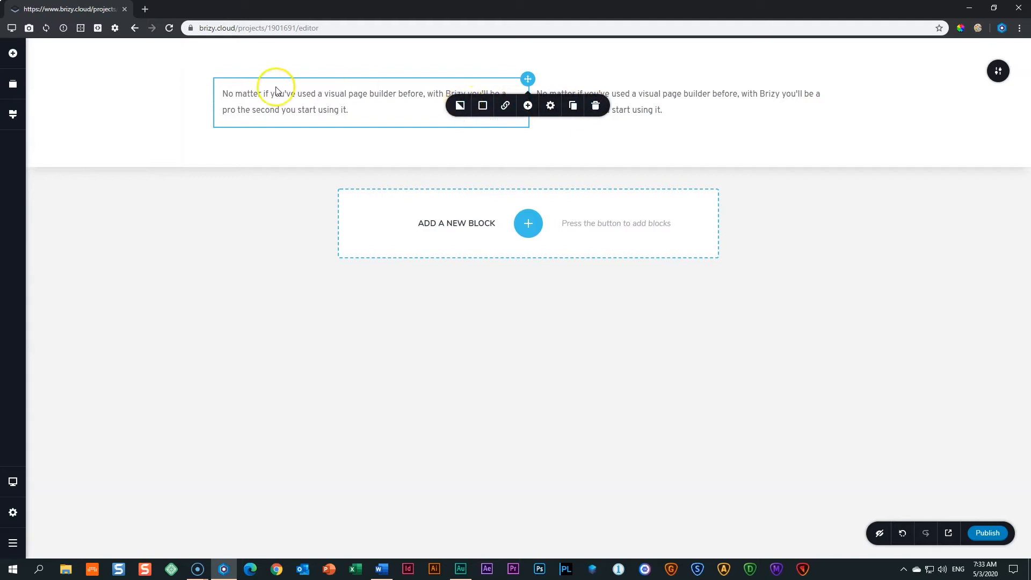
pyautogui.click(260, 110)
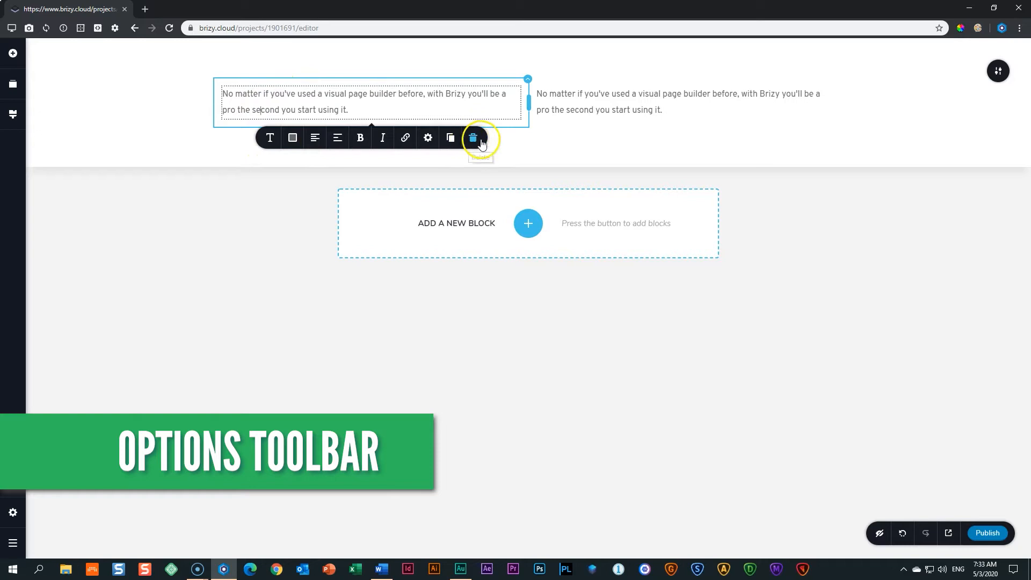
pyautogui.click(527, 81)
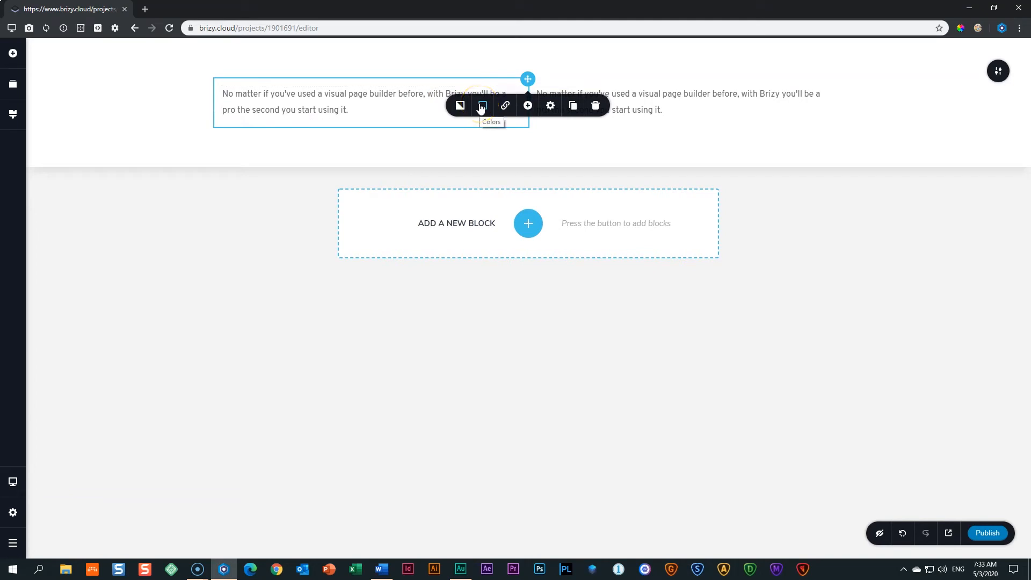
pyautogui.click(842, 79)
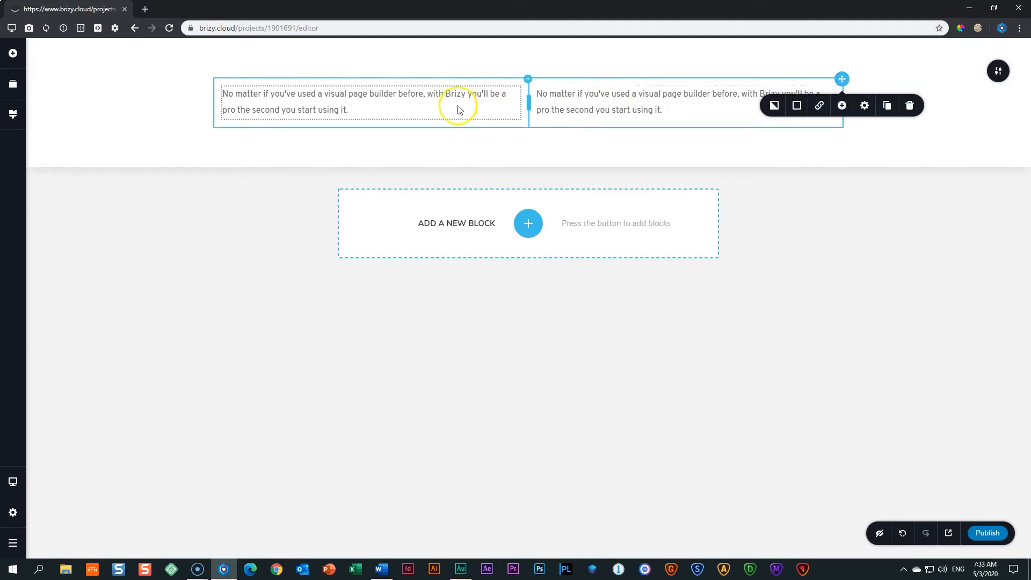
pyautogui.click(507, 95)
# Add two more columns to the Word table, making it five wide, then return to the browser.
pyautogui.click(382, 569)
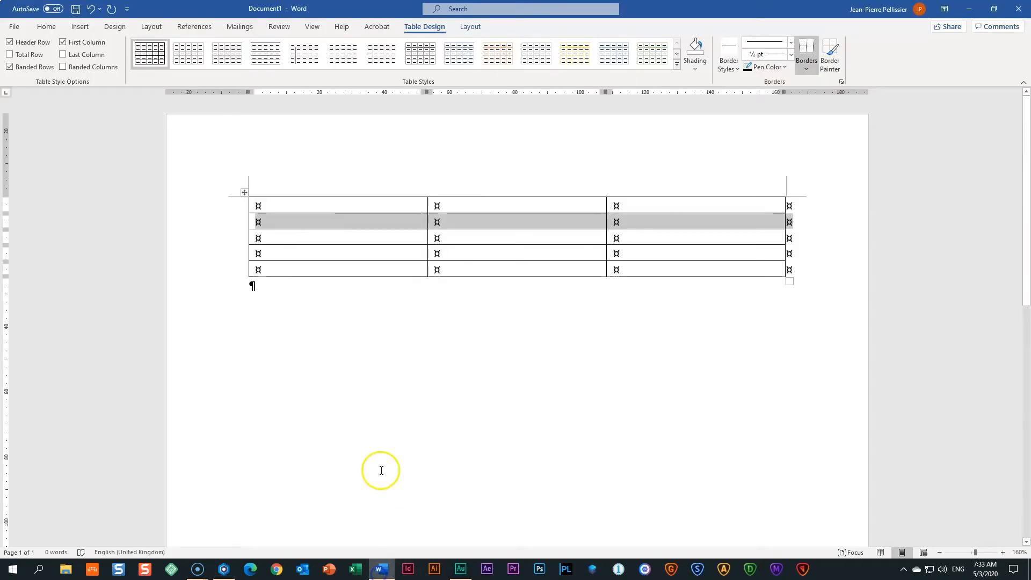
pyautogui.click(464, 246)
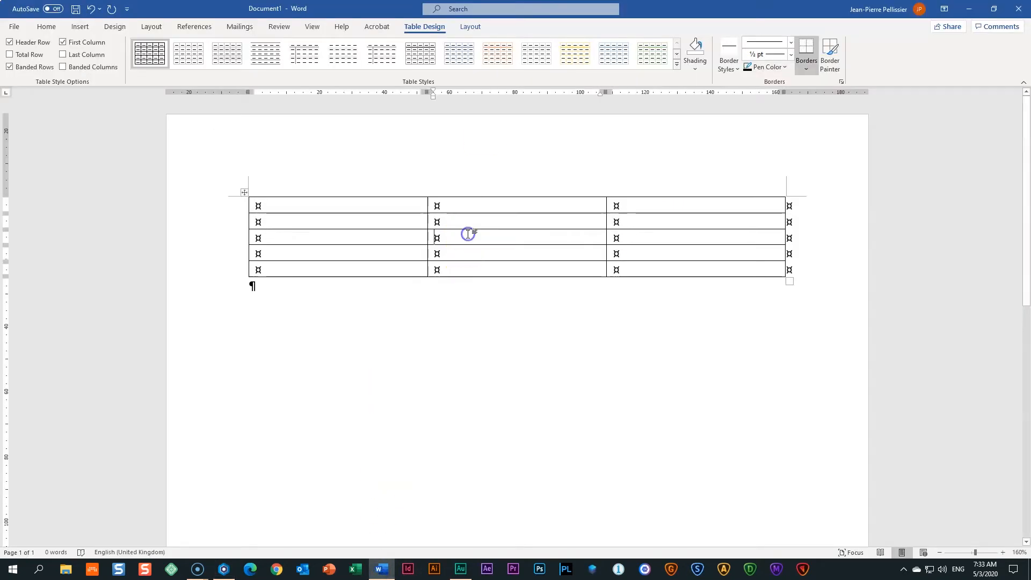
pyautogui.click(428, 193)
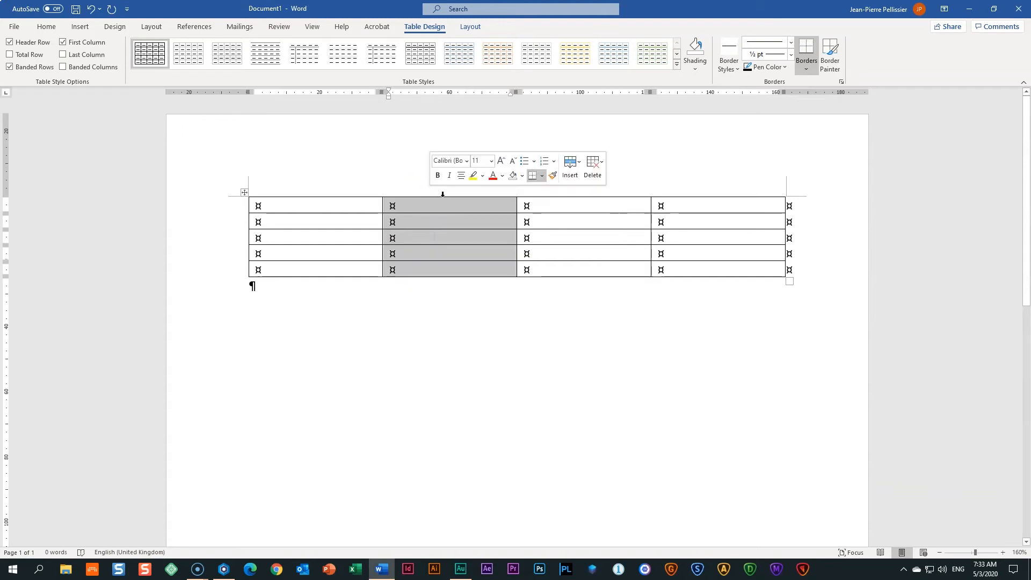
pyautogui.rightClick(443, 195)
pyautogui.moveTo(463, 275)
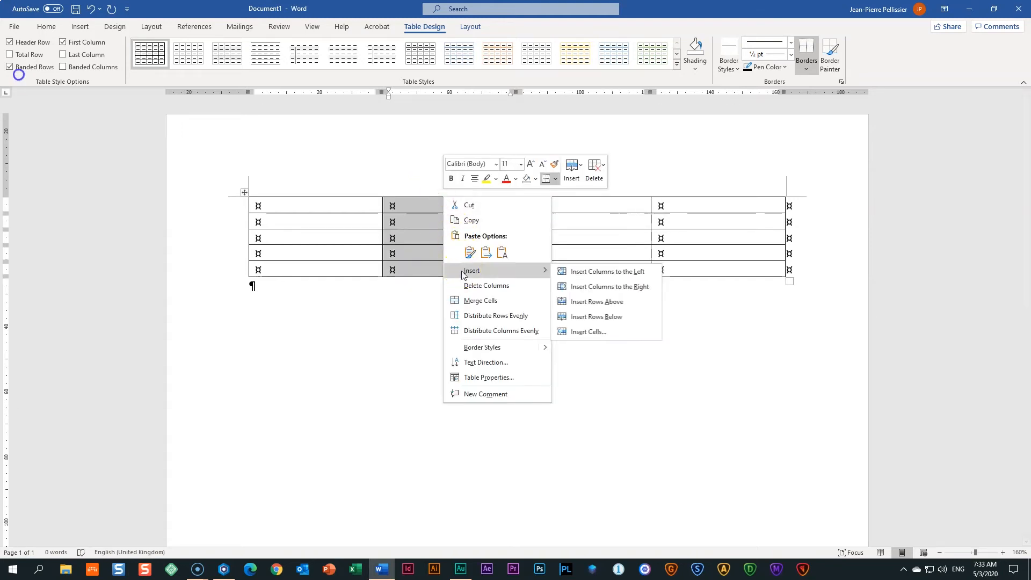
pyautogui.click(588, 287)
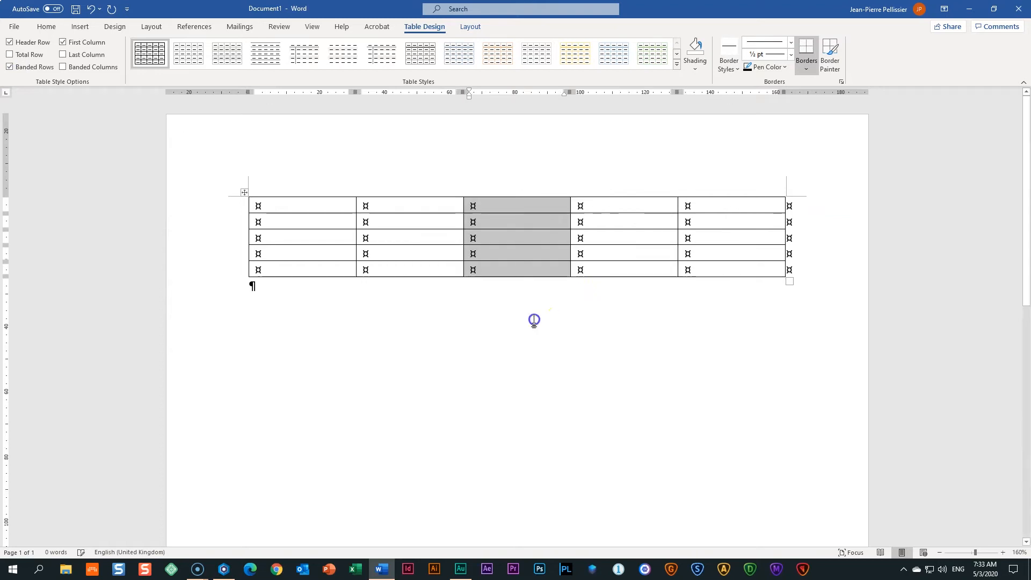
pyautogui.click(533, 320)
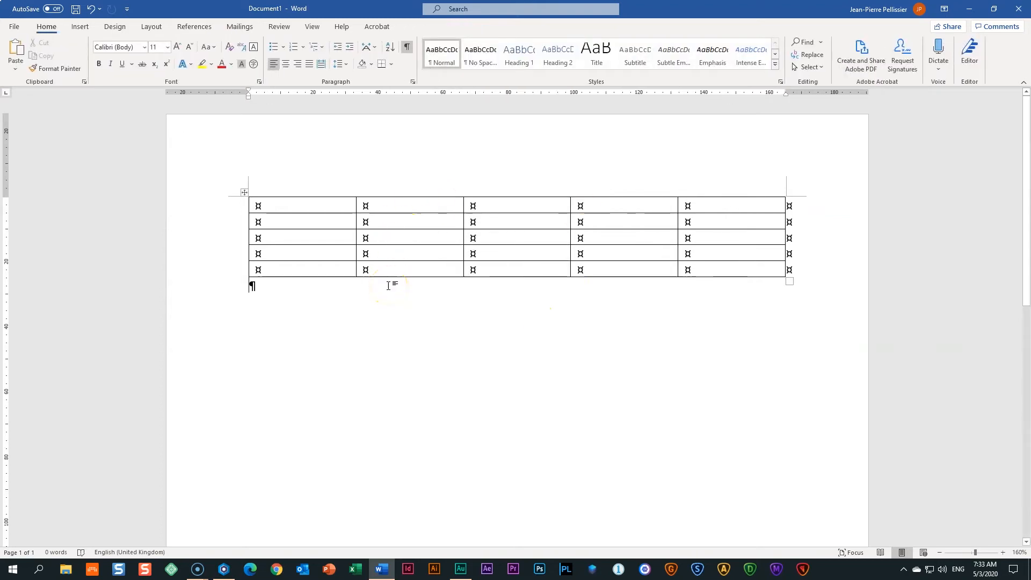
pyautogui.click(224, 568)
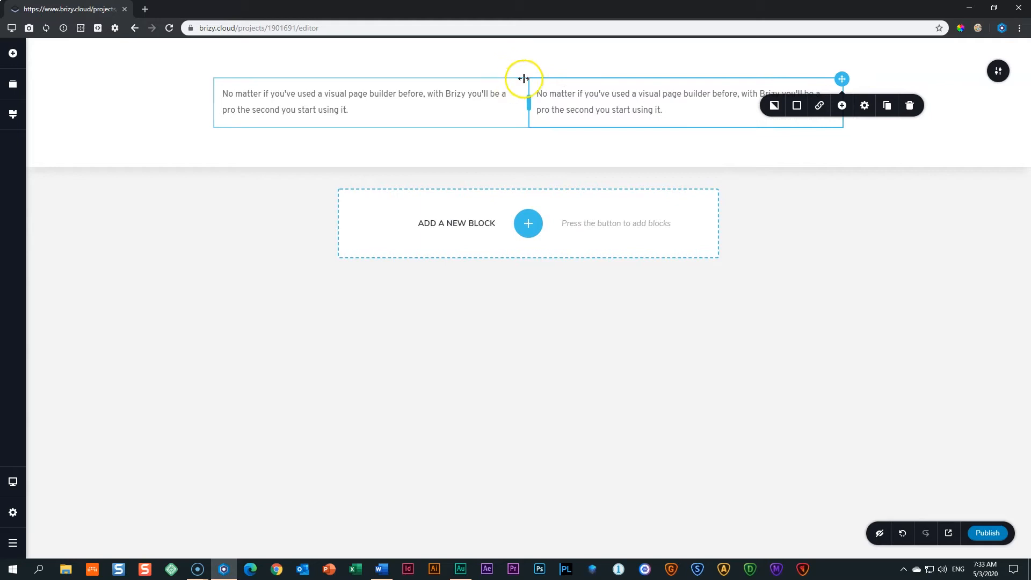
# Use the left column's Add New Column button to insert an empty middle column.
pyautogui.moveTo(526, 82)
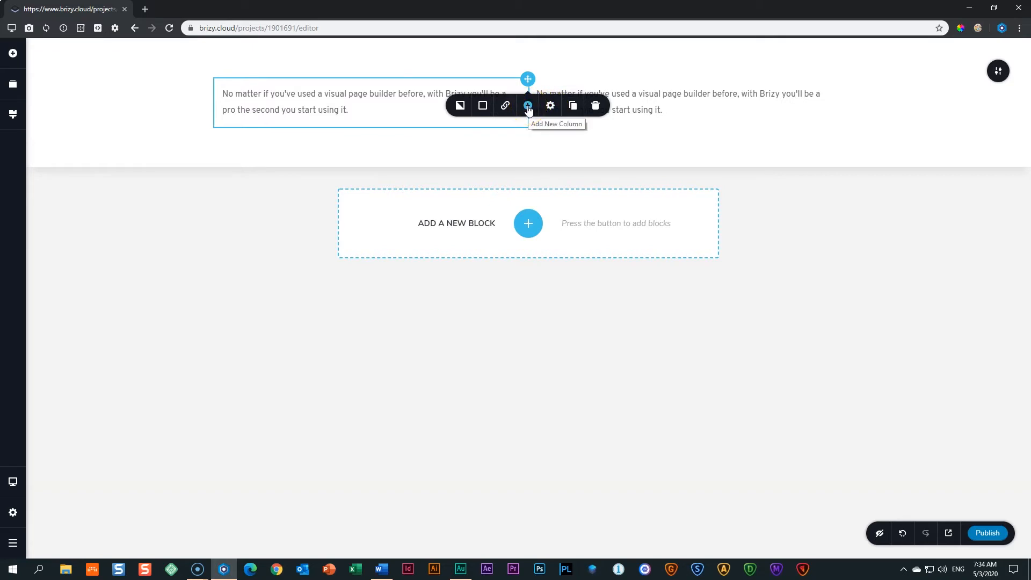
pyautogui.click(528, 107)
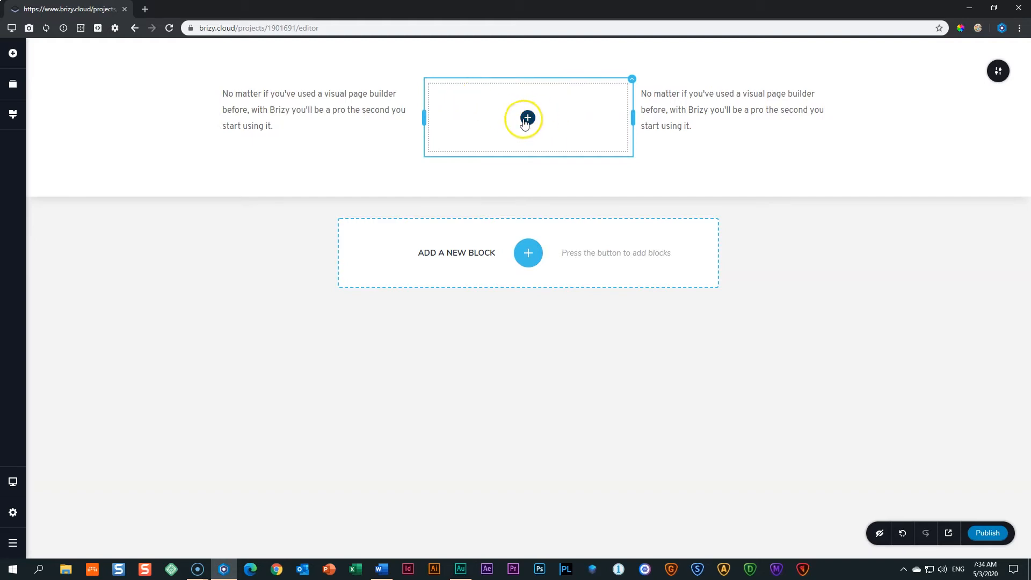
# Place a Text element in the middle column and duplicate the left text column.
pyautogui.click(12, 62)
pyautogui.moveTo(64, 133); pyautogui.dragTo(526, 140)
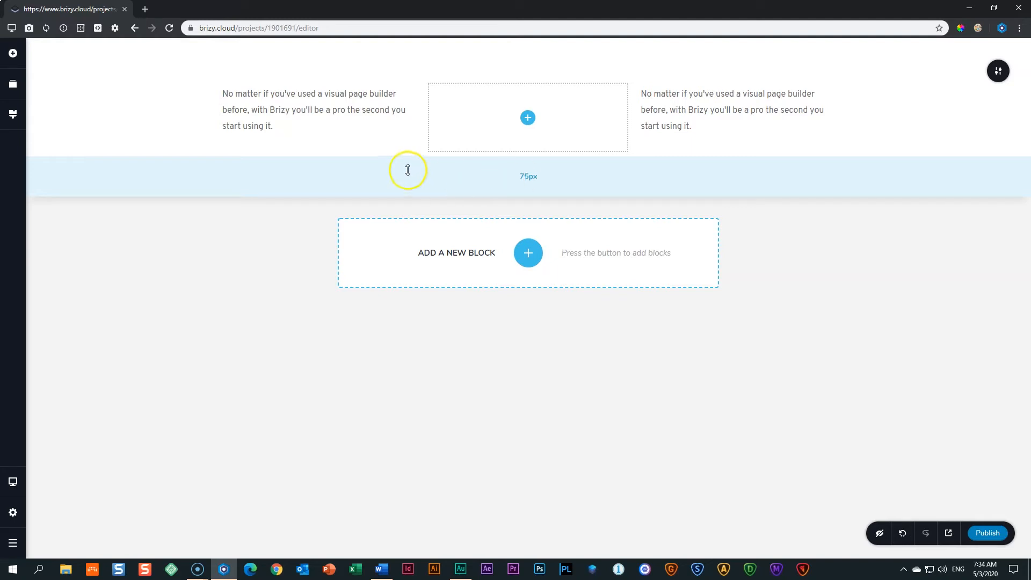
pyautogui.click(329, 108)
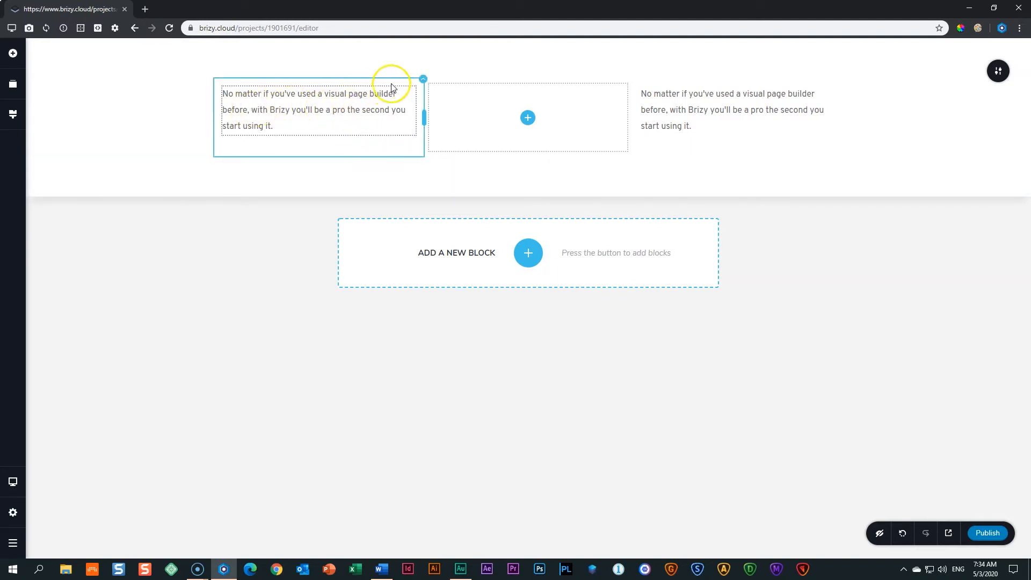
pyautogui.click(423, 80)
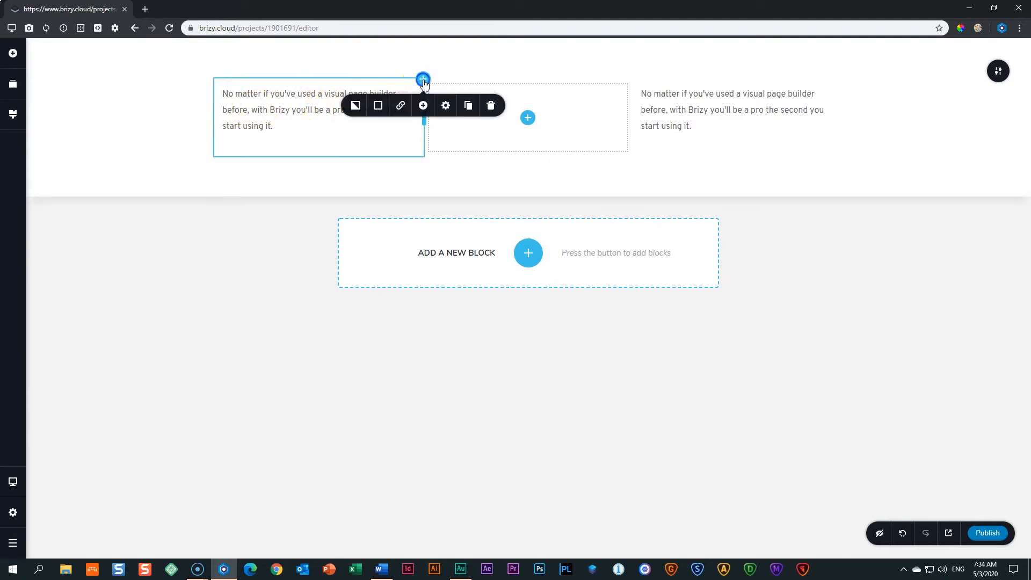
pyautogui.click(469, 110)
pyautogui.click(452, 145)
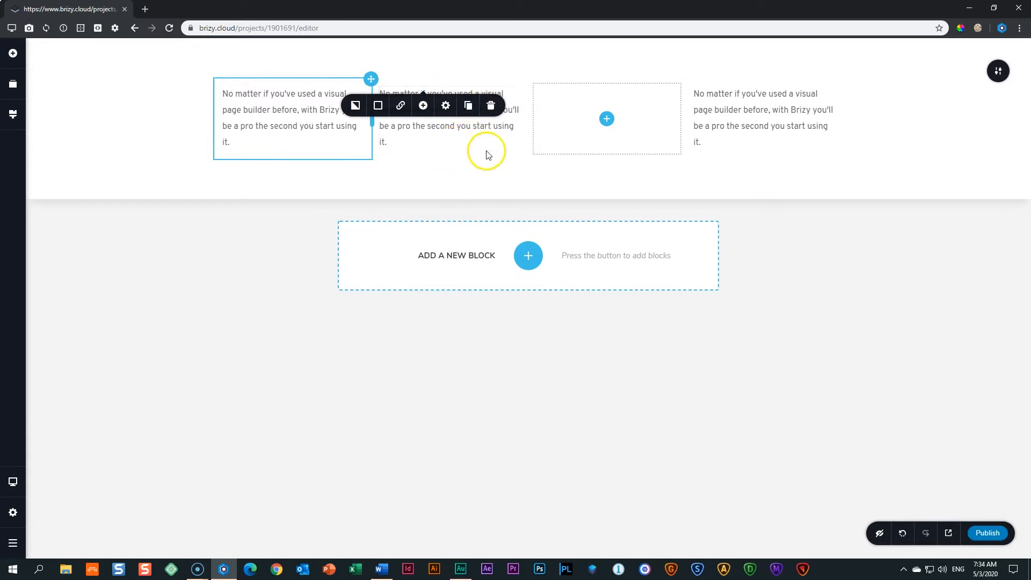
pyautogui.click(442, 172)
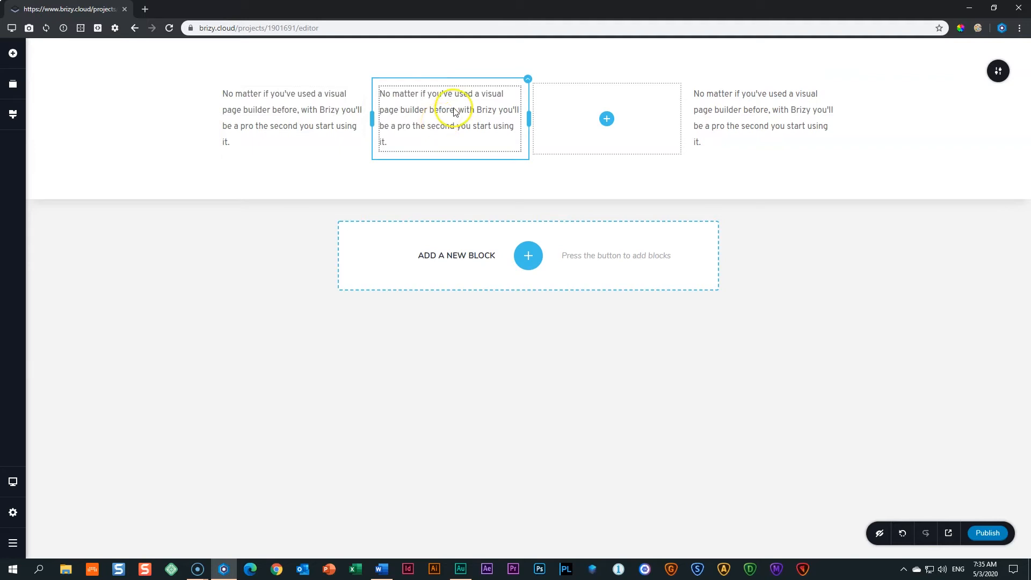
# Insert an empty column right after the first text column.
pyautogui.click(528, 80)
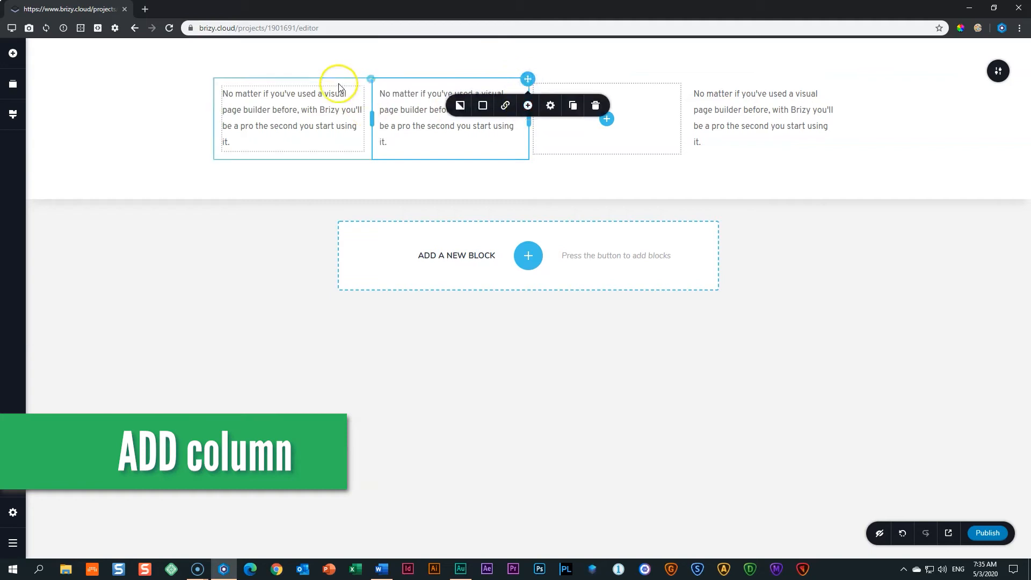
pyautogui.click(310, 96)
pyautogui.click(371, 79)
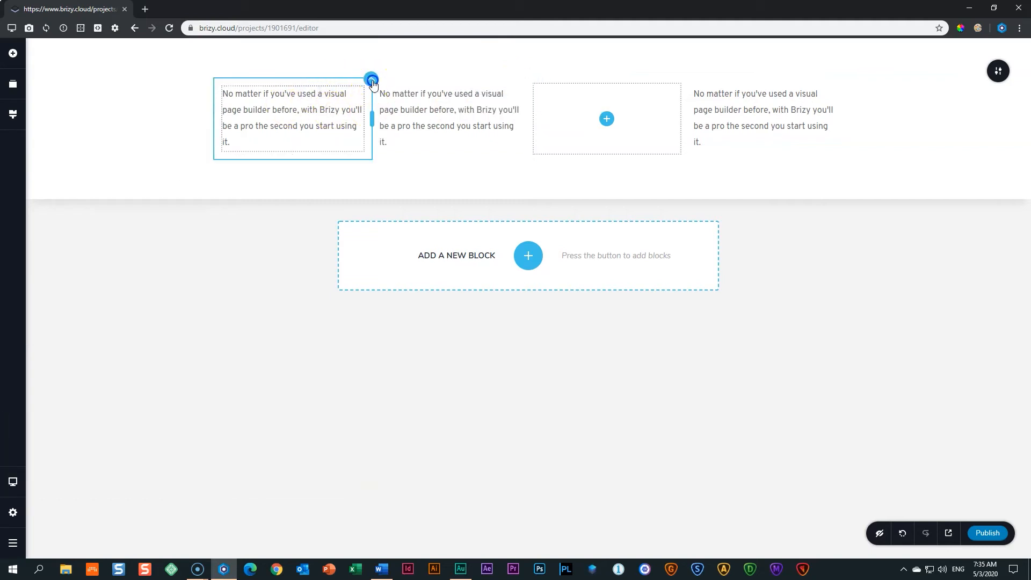
pyautogui.click(370, 105)
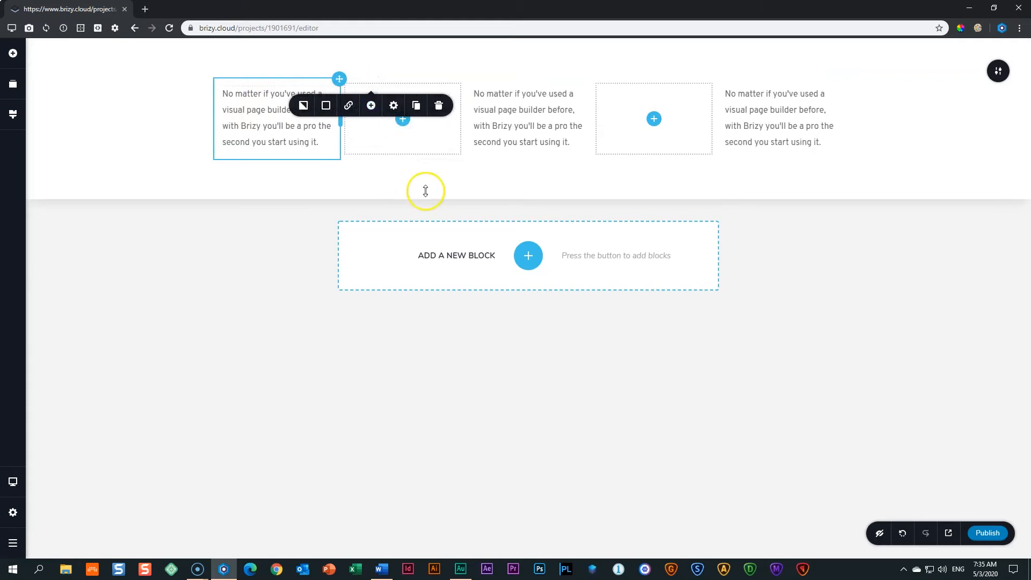
pyautogui.click(445, 155)
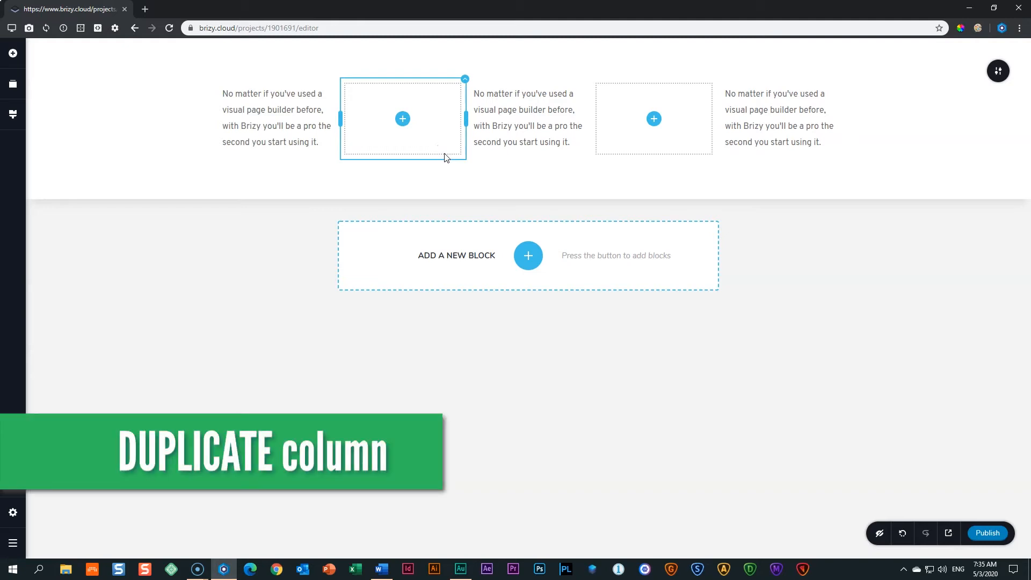
# Duplicate the first text column from its toolbar.
pyautogui.click(278, 131)
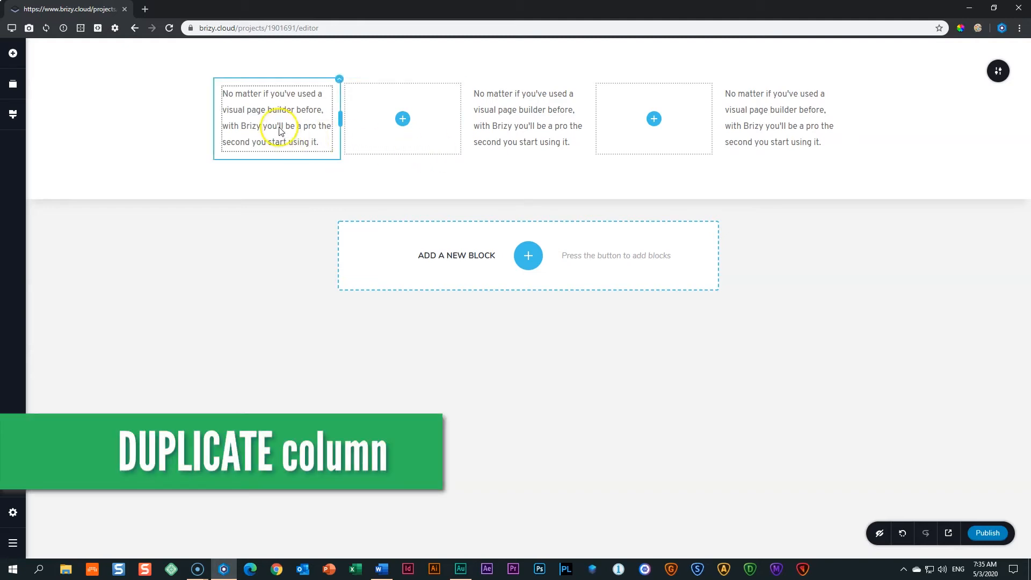
pyautogui.click(339, 79)
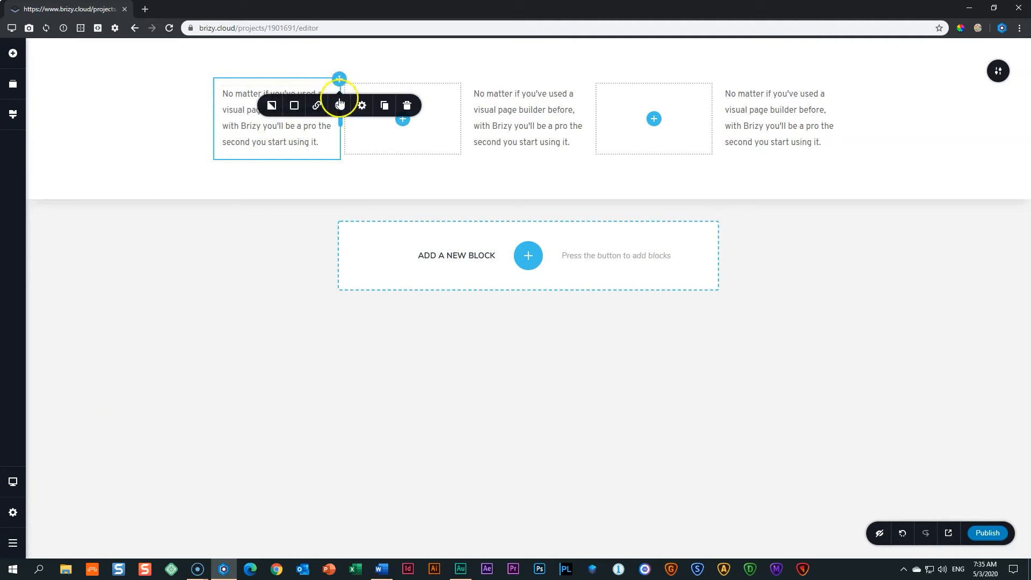
pyautogui.click(384, 106)
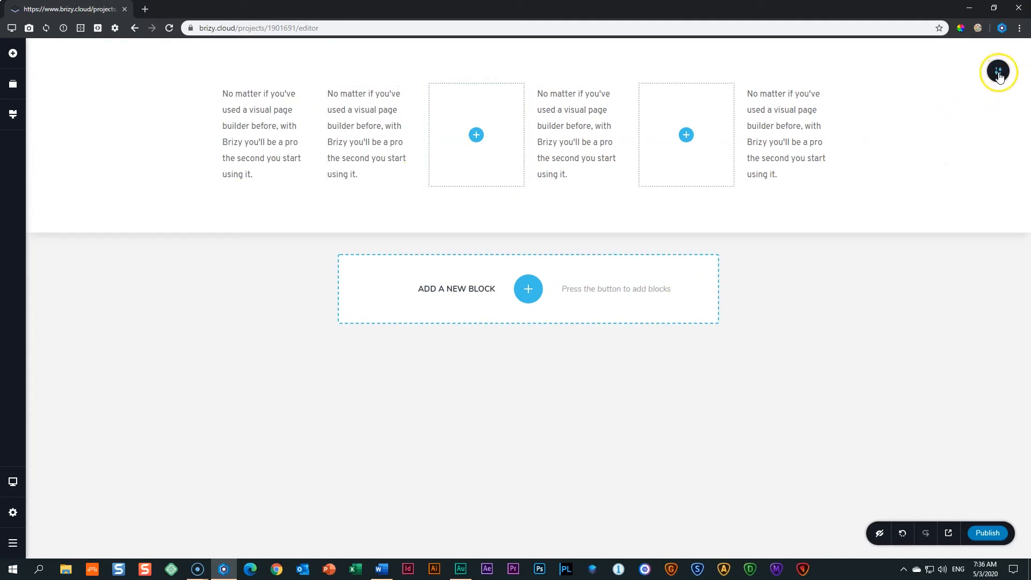
pyautogui.click(998, 75)
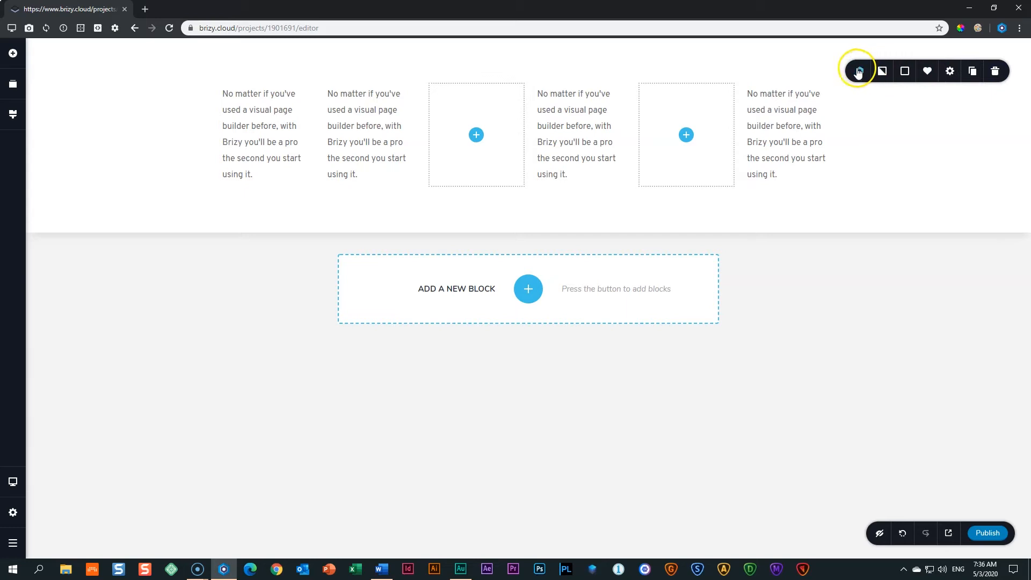
# Delete the six-column block from the Class 2 page.
pyautogui.click(995, 72)
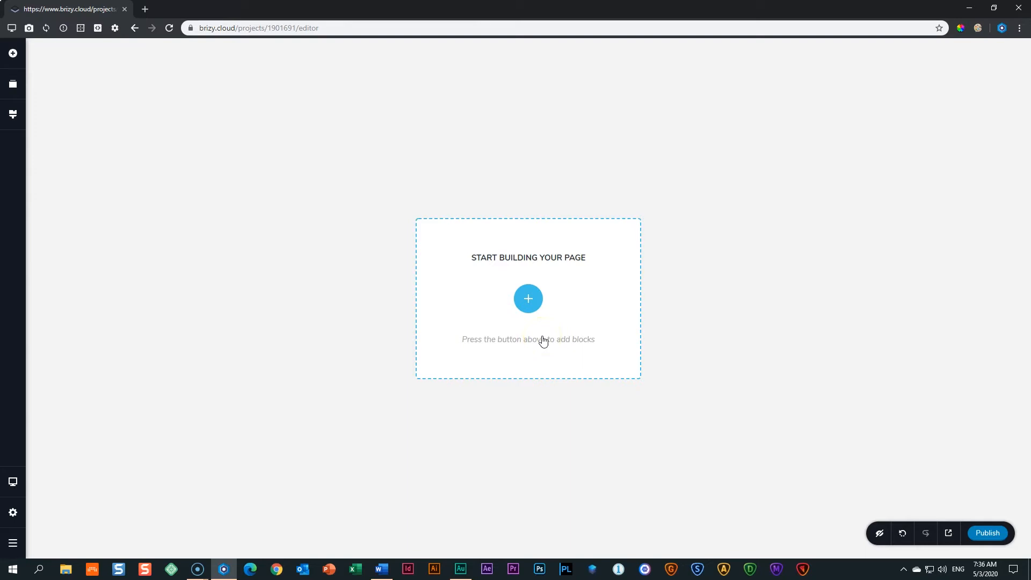
# Insert a blank block on the empty Class 2 page and open its Background settings.
pyautogui.click(528, 299)
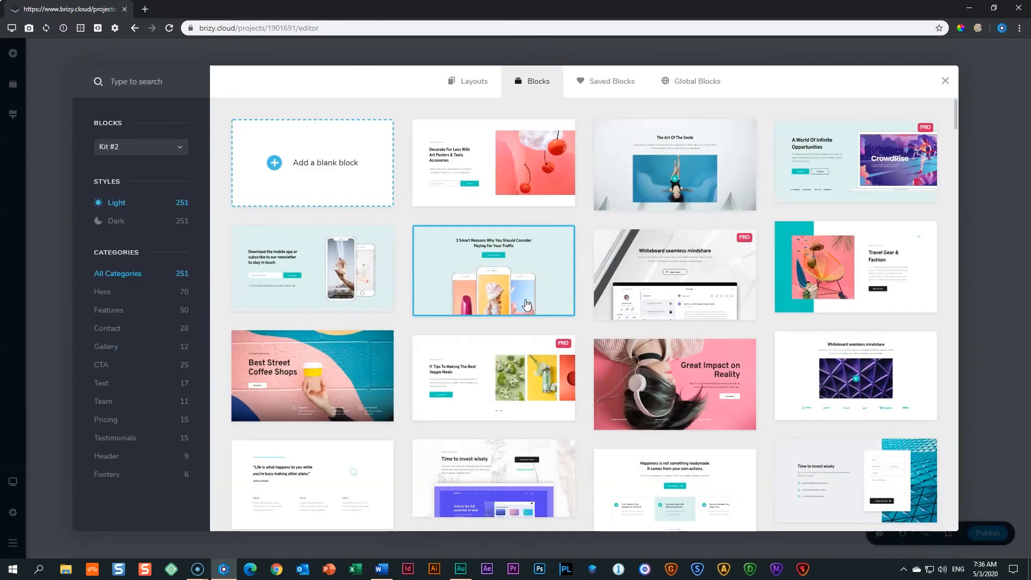
pyautogui.click(306, 164)
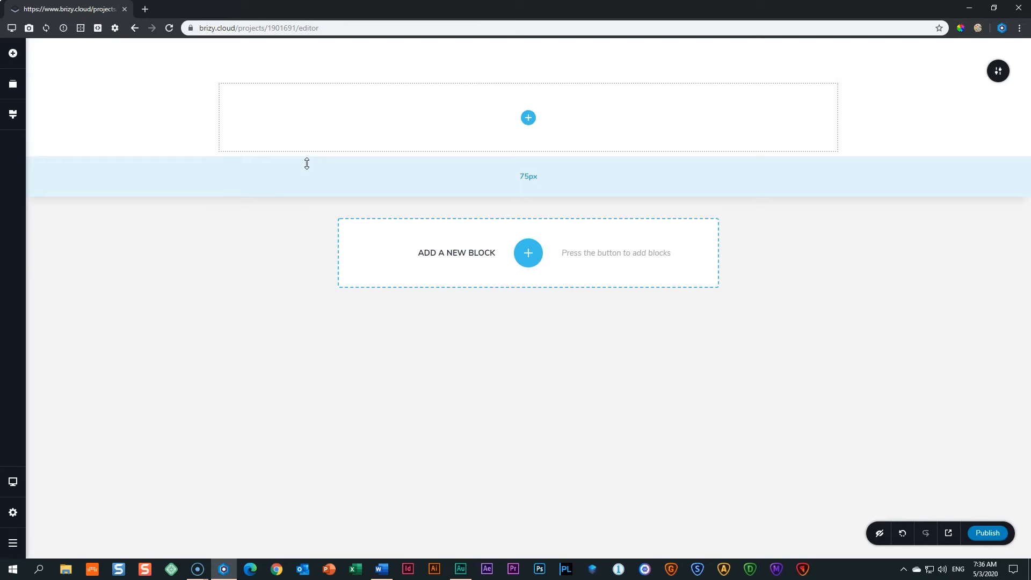
pyautogui.click(997, 78)
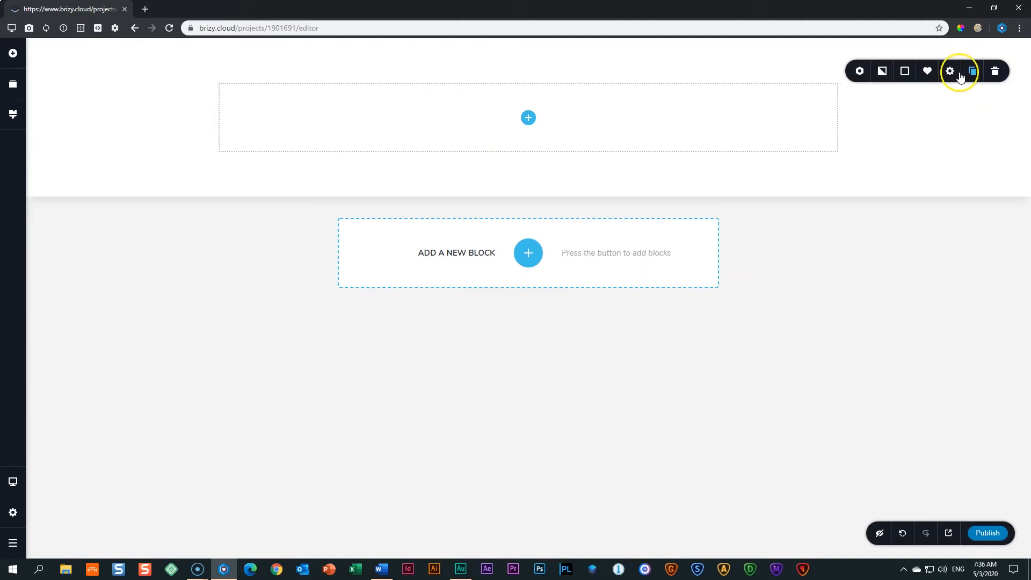
pyautogui.click(883, 76)
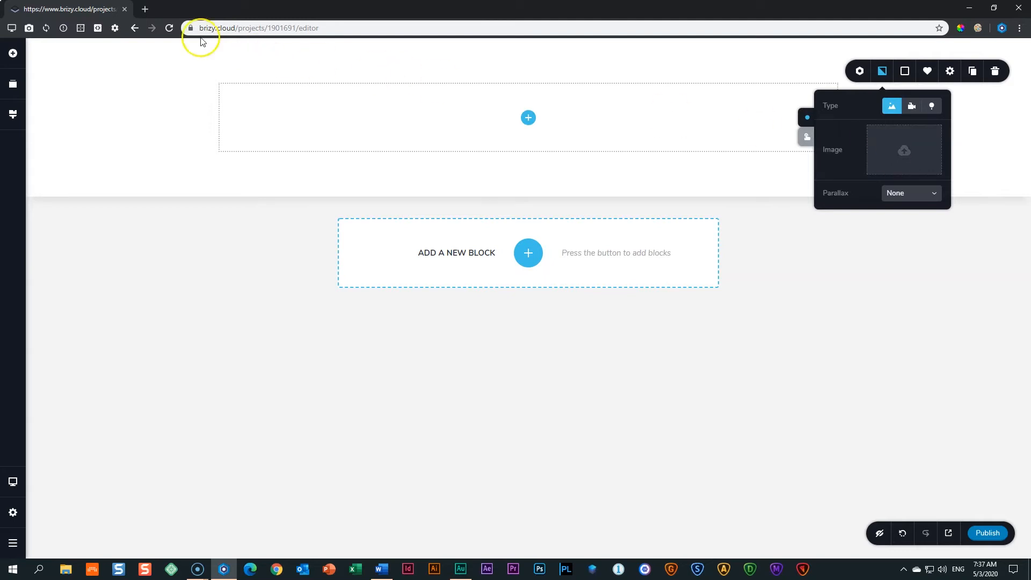
# Load freepik.com in a new tab and search for 'front view hand holding milkshake'.
pyautogui.click(144, 9)
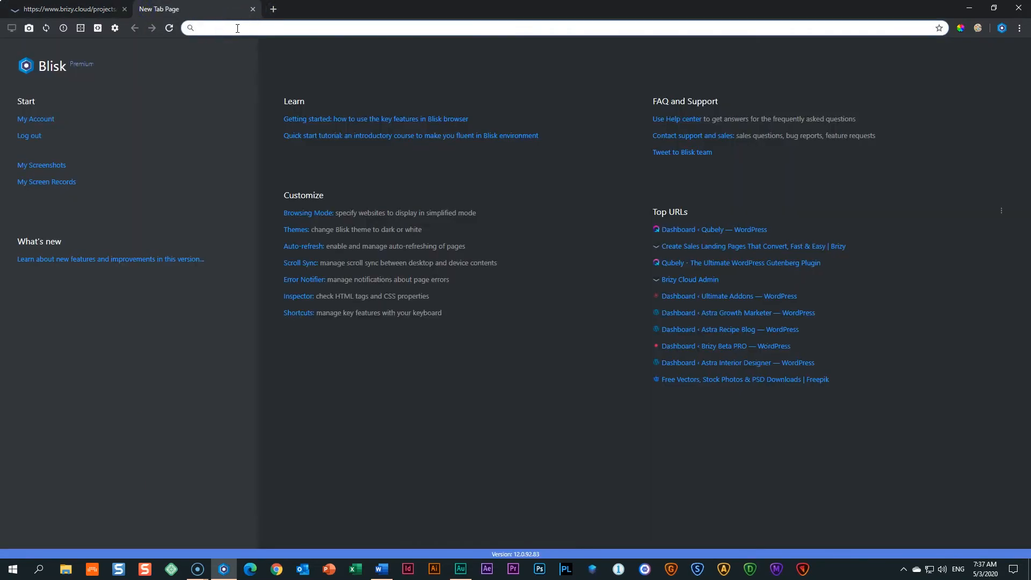
pyautogui.write('freepik.com')
pyautogui.press('Return')
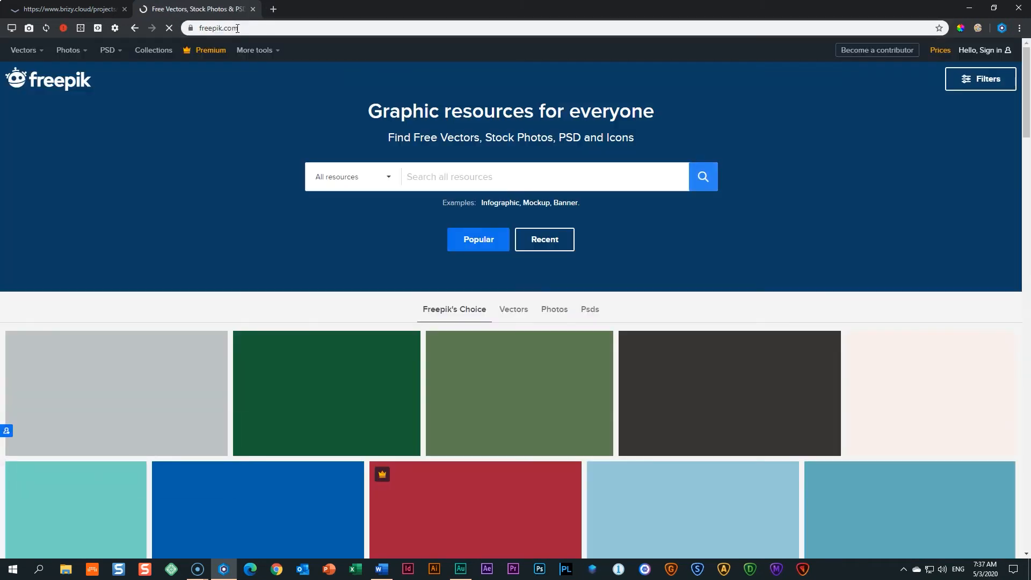
pyautogui.click(509, 177)
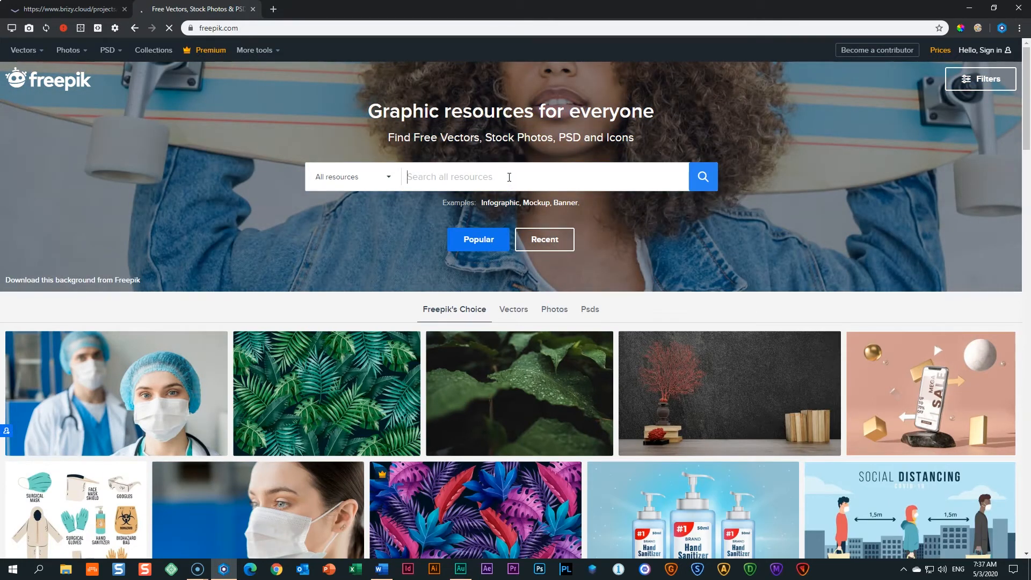
pyautogui.write('front view hand ho')
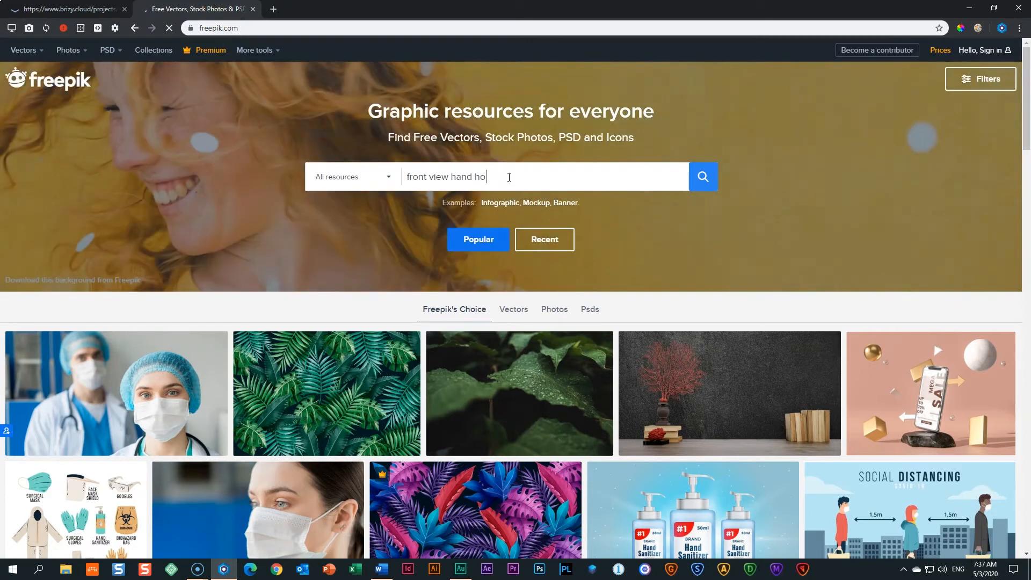
pyautogui.write('lding milkshake')
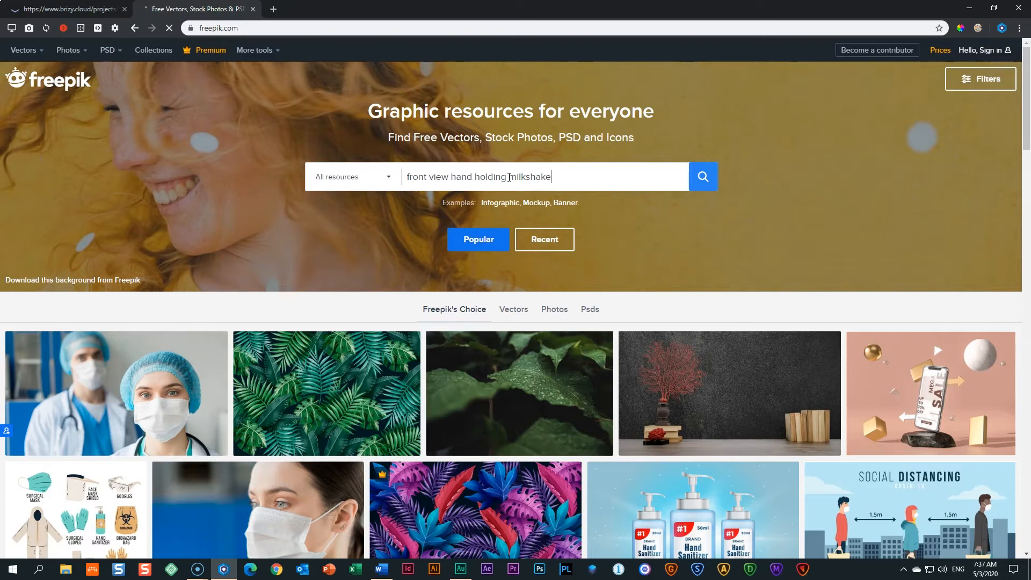
pyautogui.click(702, 180)
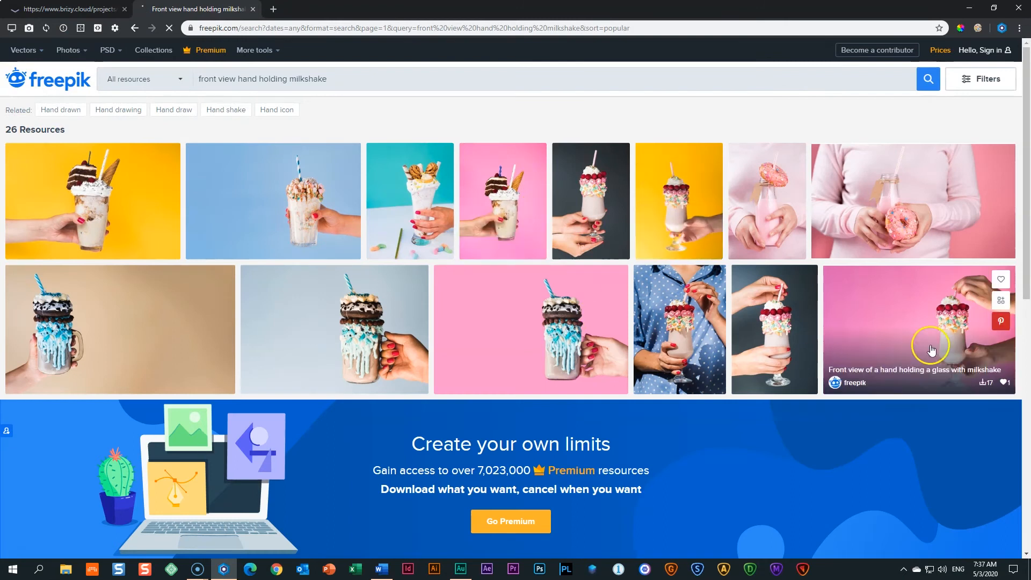
# Download the pink-background hand-holding-milkshake photo with the Free Download option.
pyautogui.scroll(-3, 945, 391)
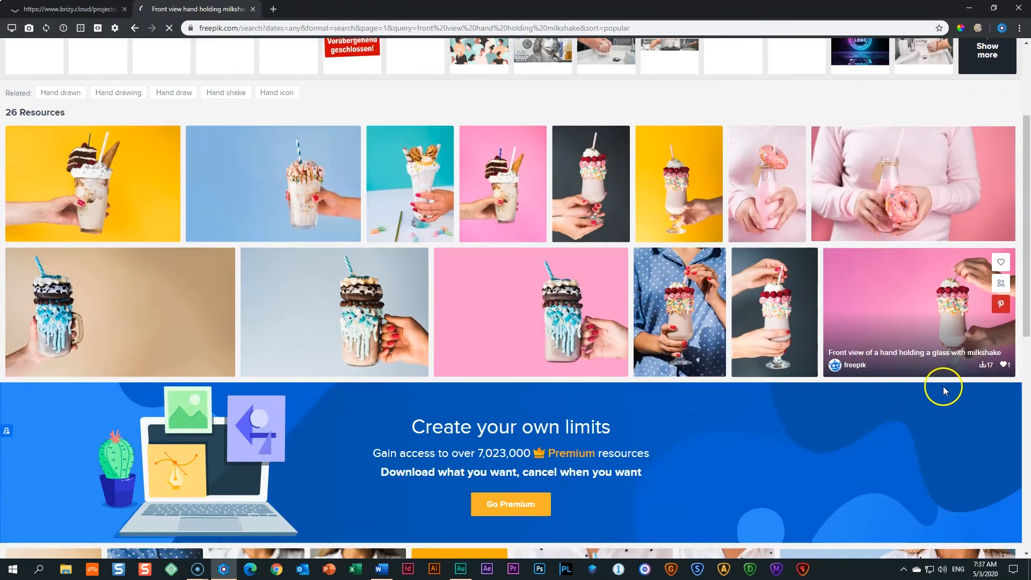
pyautogui.click(926, 296)
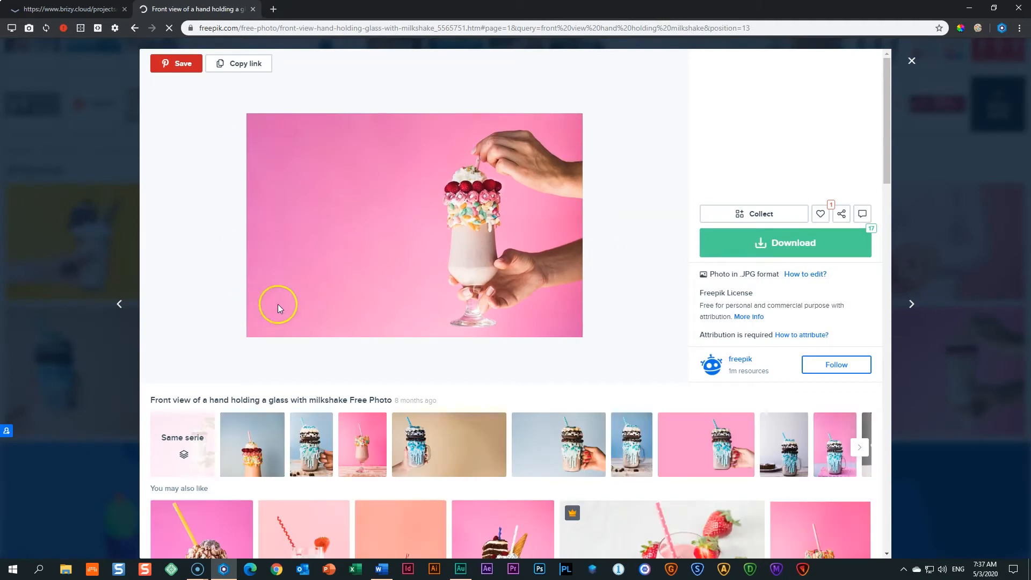
pyautogui.click(816, 251)
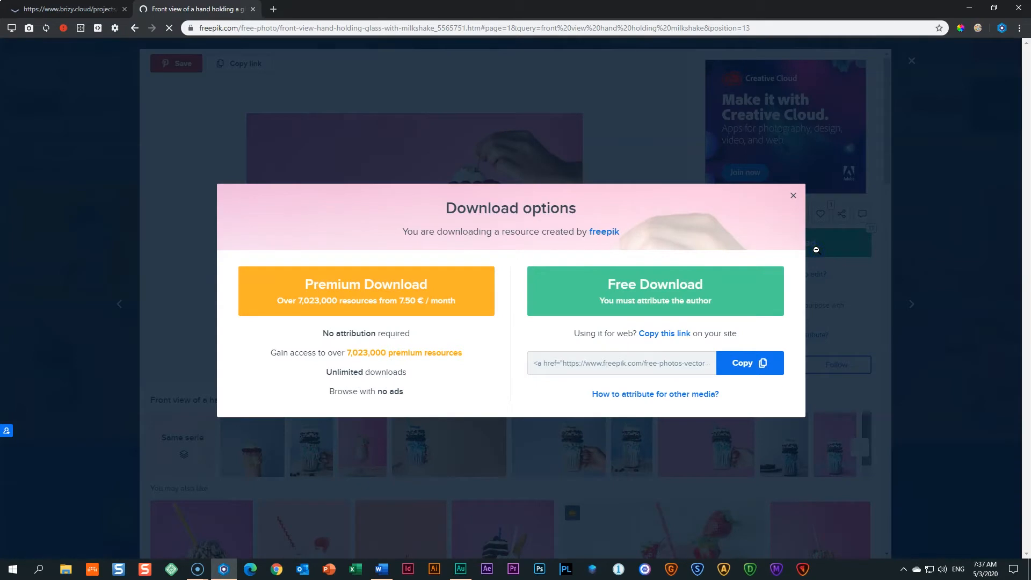
pyautogui.click(690, 299)
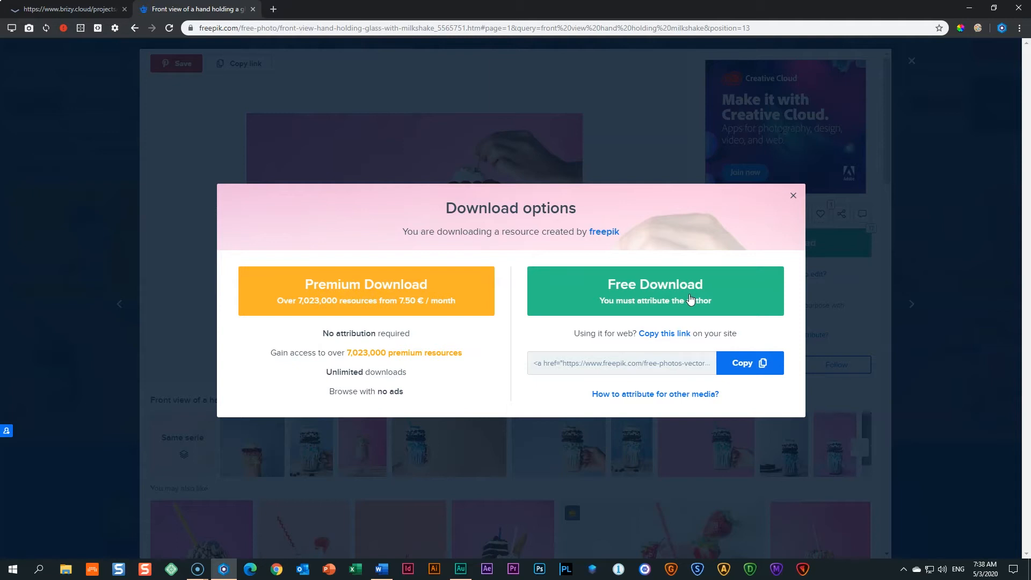
pyautogui.click(626, 288)
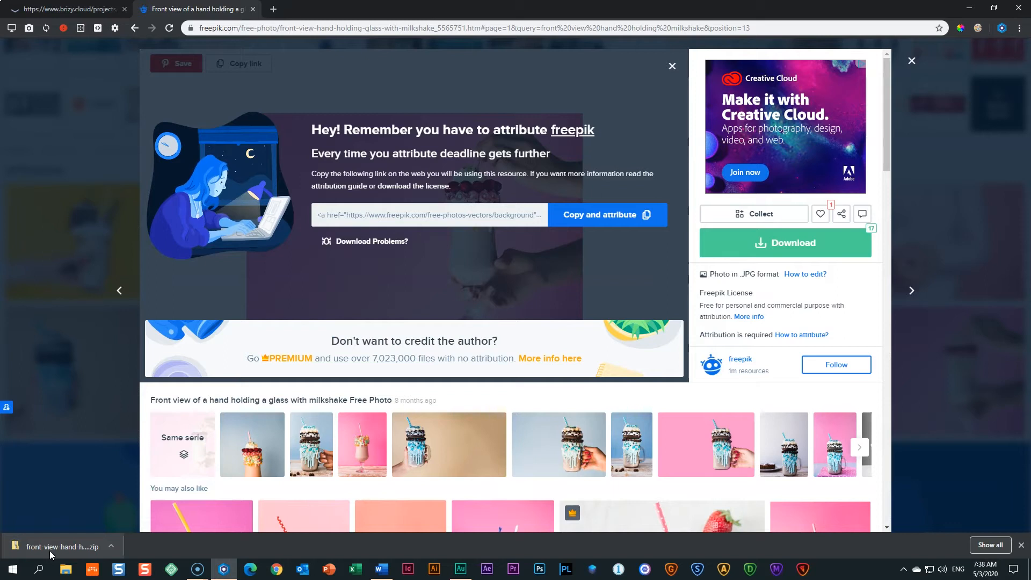
# Extract image 2908454 from the downloaded zip into Downloads, replacing the existing file.
pyautogui.click(57, 548)
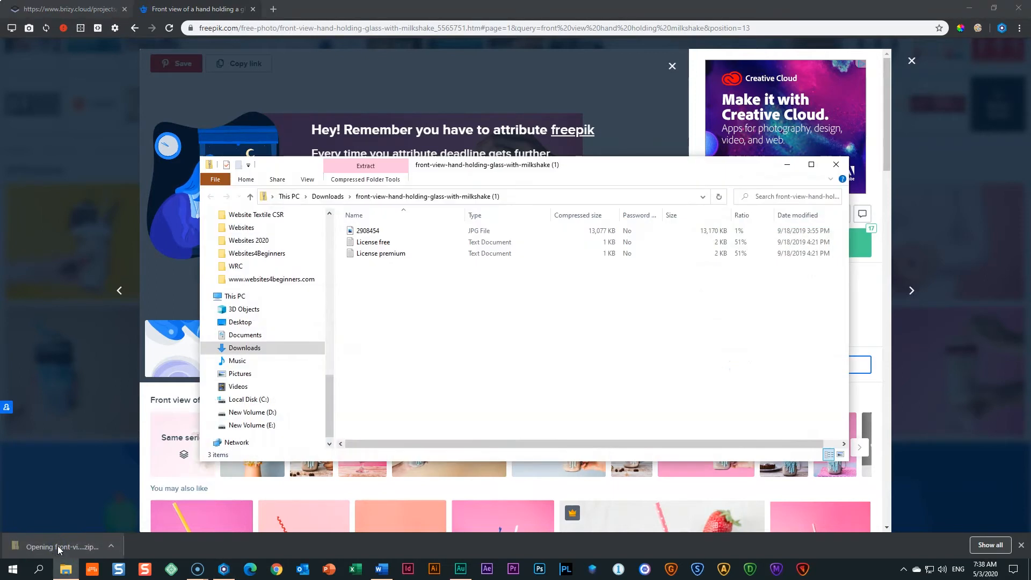
pyautogui.click(369, 232)
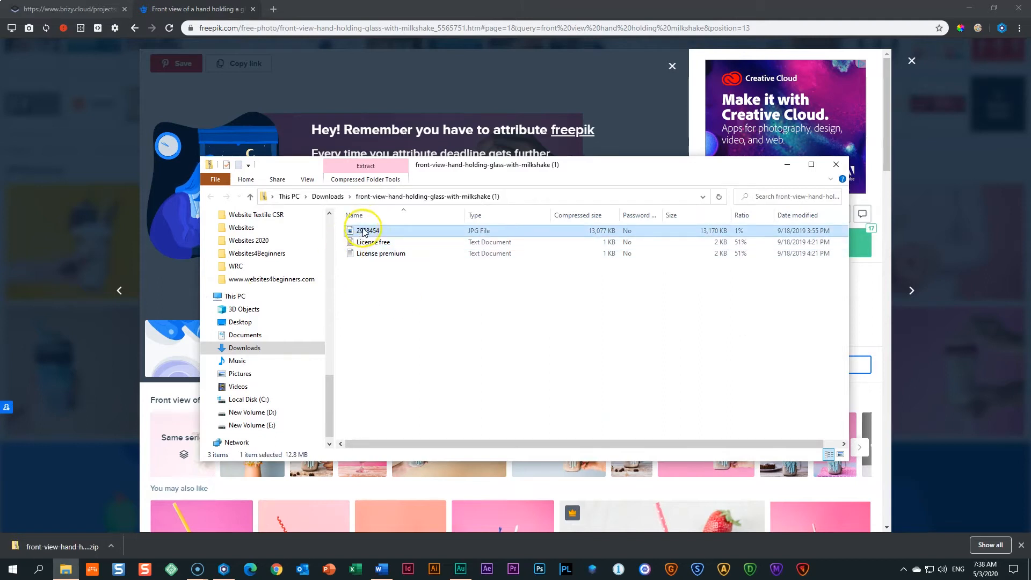
pyautogui.moveTo(369, 234); pyautogui.dragTo(335, 195)
pyautogui.click(258, 200)
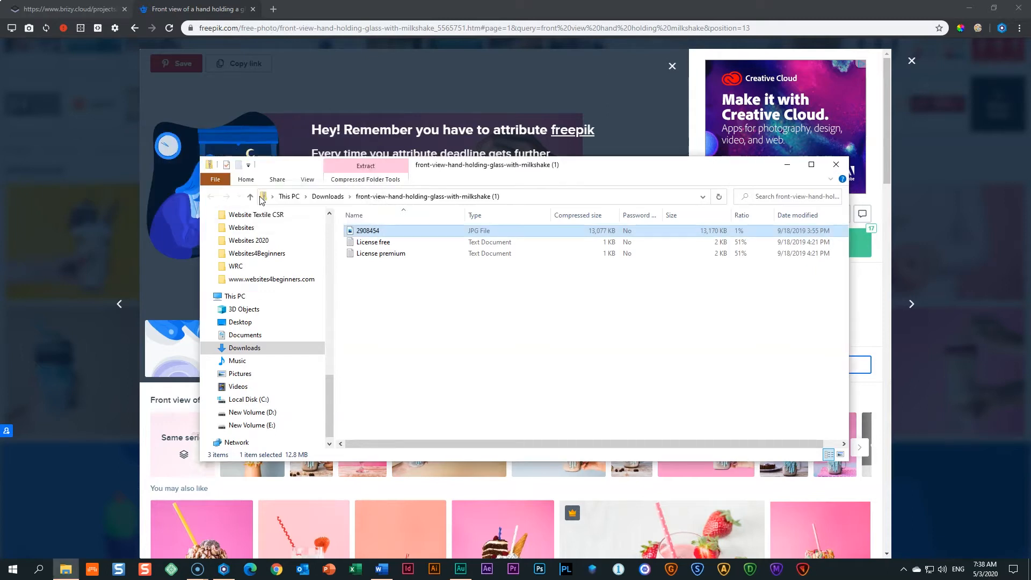
# Check the extracted 2908454 image in Downloads, then minimize Explorer and open a new tab.
pyautogui.click(327, 199)
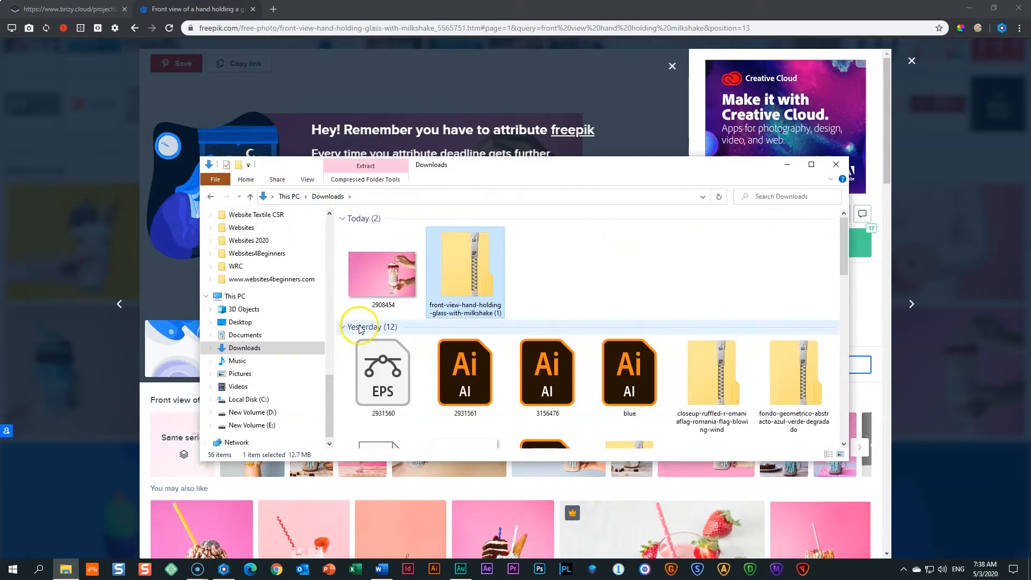
pyautogui.click(389, 280)
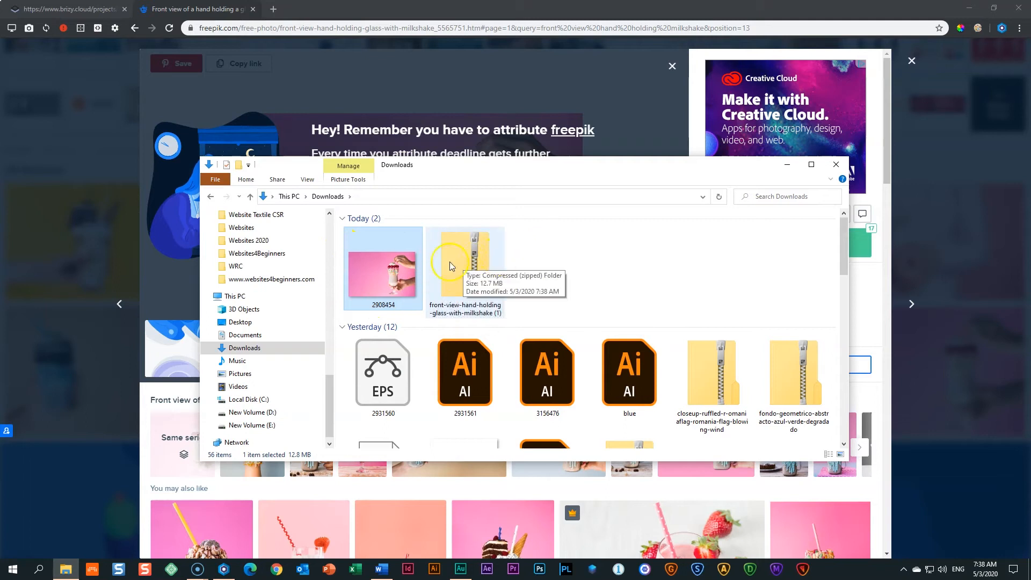
pyautogui.click(787, 164)
pyautogui.click(273, 9)
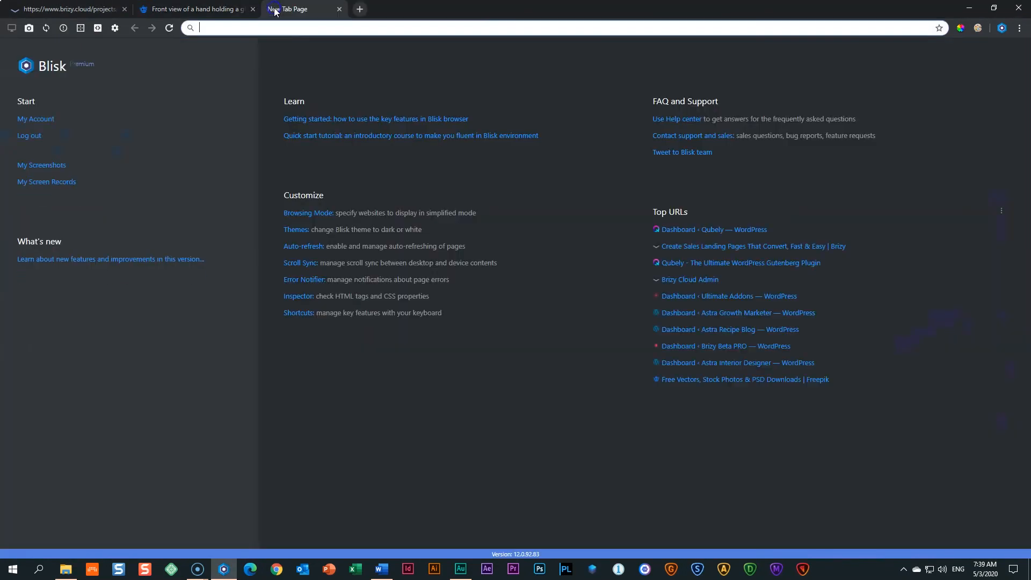
# Go to pixlr.com and launch the advanced Pixlr E editor.
pyautogui.write('pixlr.com')
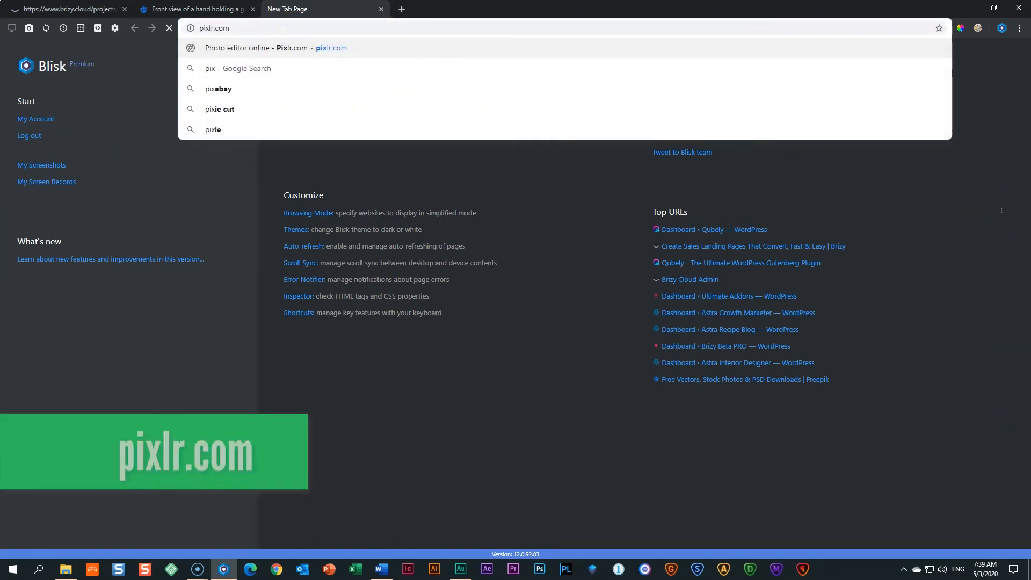
pyautogui.press('Return')
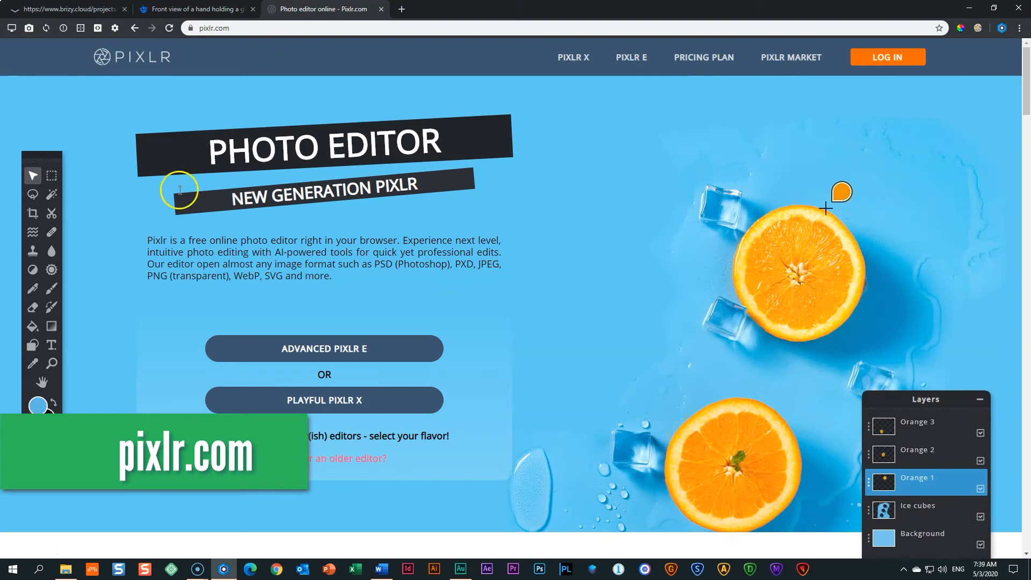
pyautogui.click(332, 352)
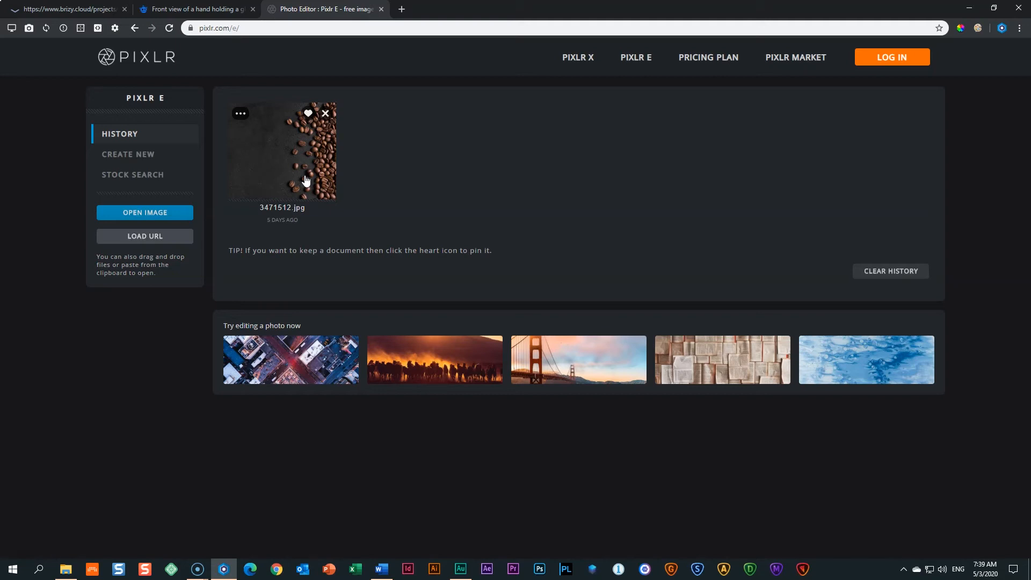
# Open the 2908454 milkshake photo from Downloads in Pixlr E.
pyautogui.click(138, 214)
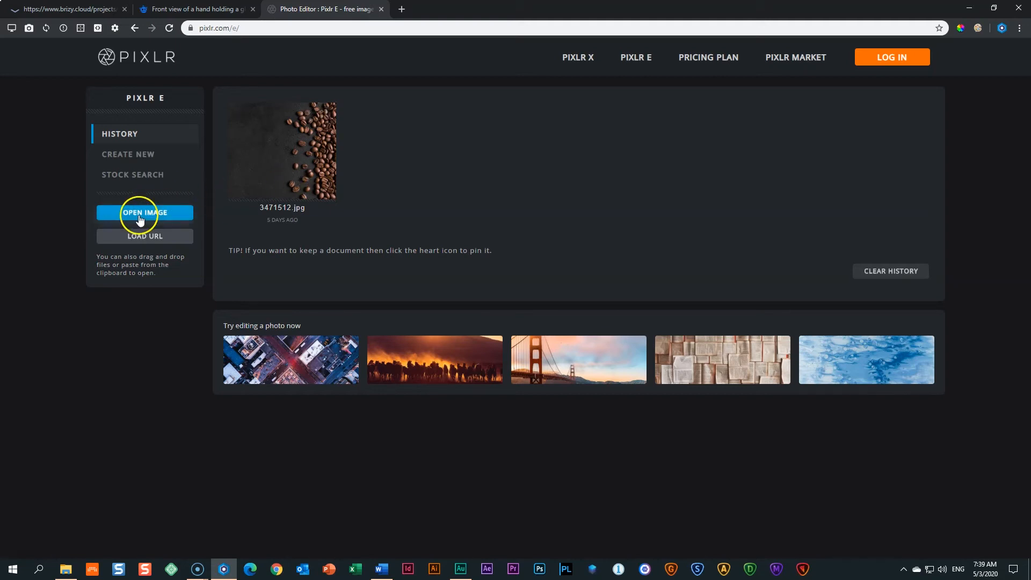
pyautogui.click(317, 220)
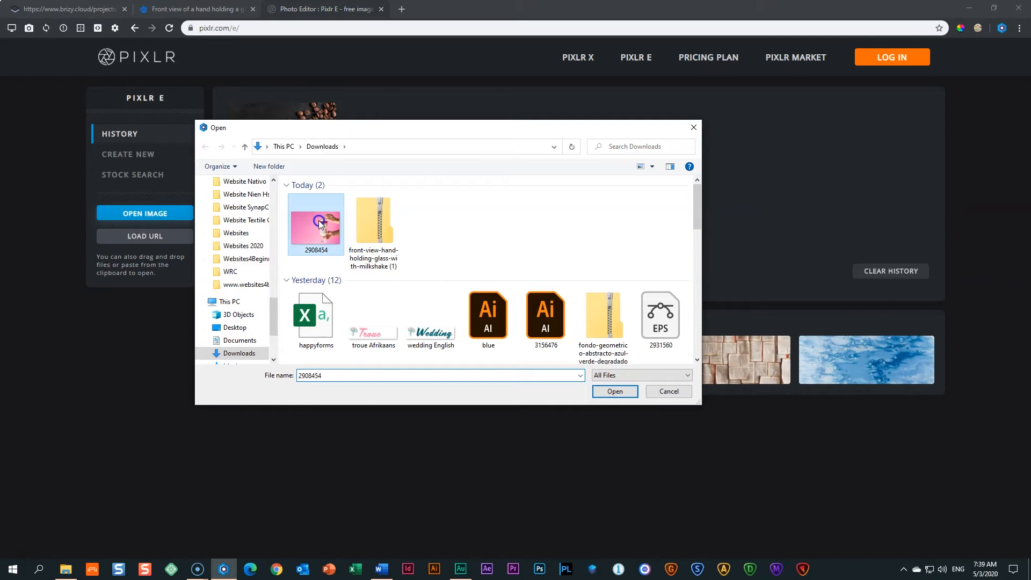
pyautogui.click(610, 392)
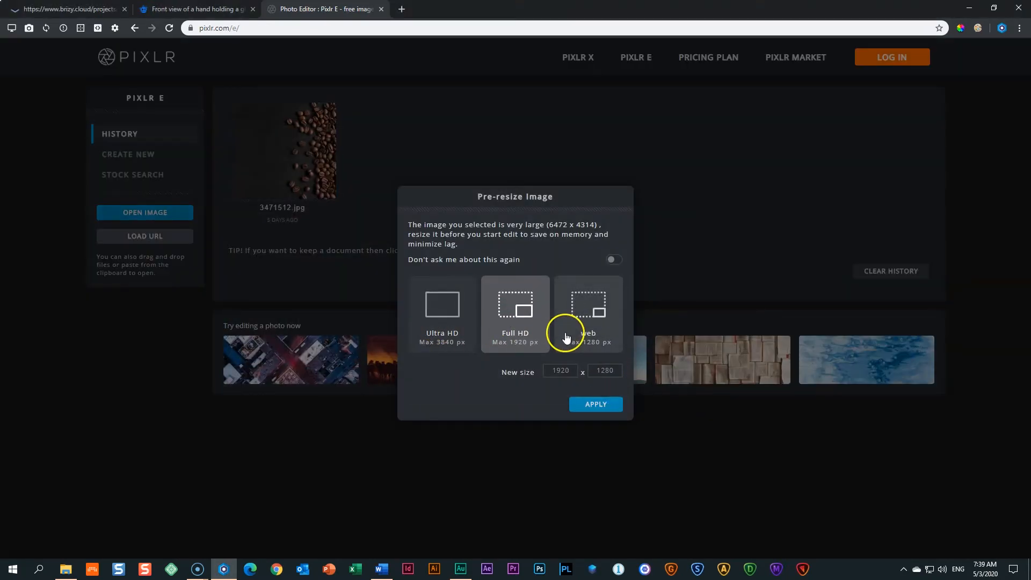
# Choose the Full HD 1920 px pre-resize for the 6472 x 4314 photo.
pyautogui.moveTo(548, 225); pyautogui.dragTo(599, 225)
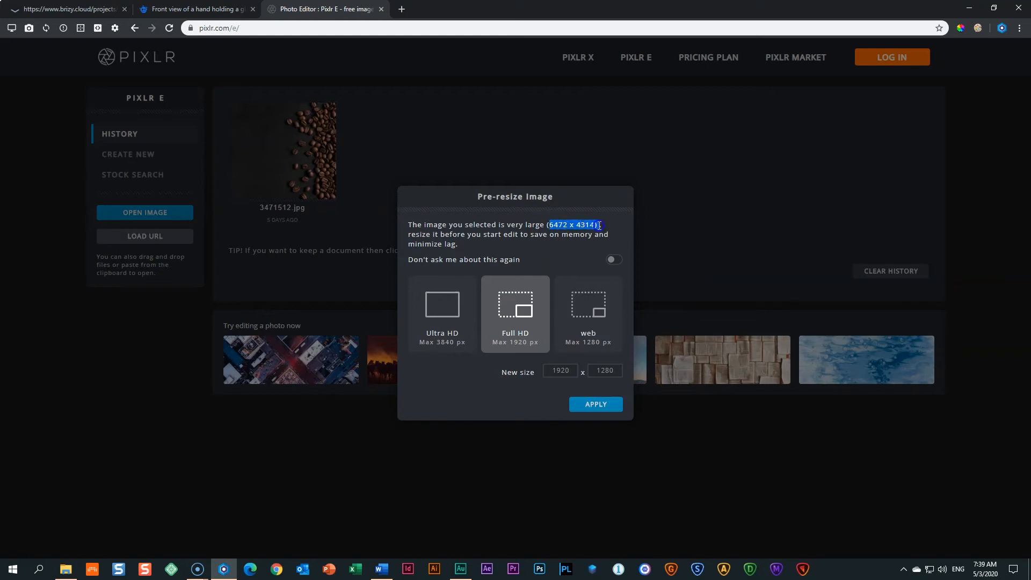
pyautogui.click(582, 255)
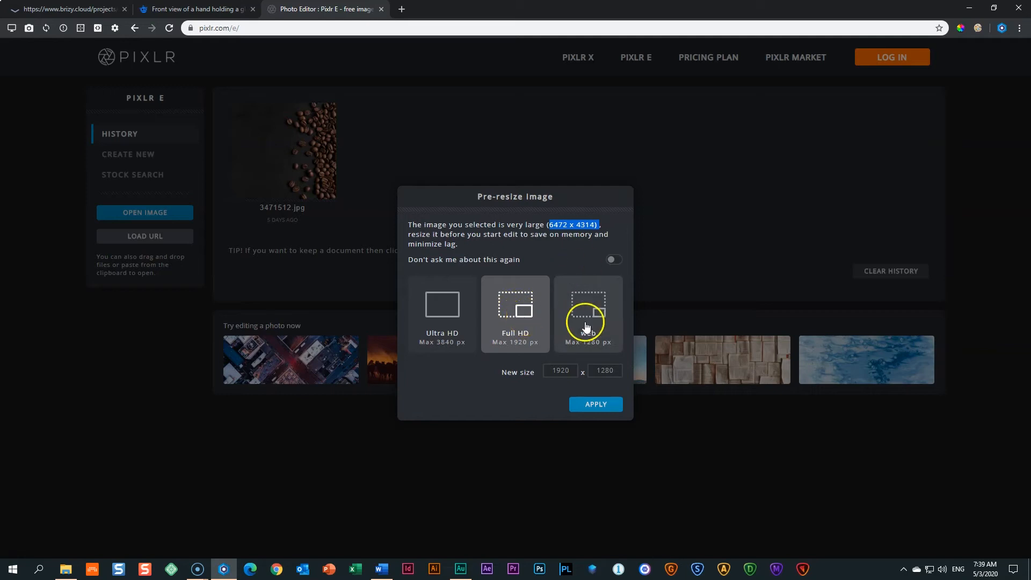
pyautogui.click(517, 326)
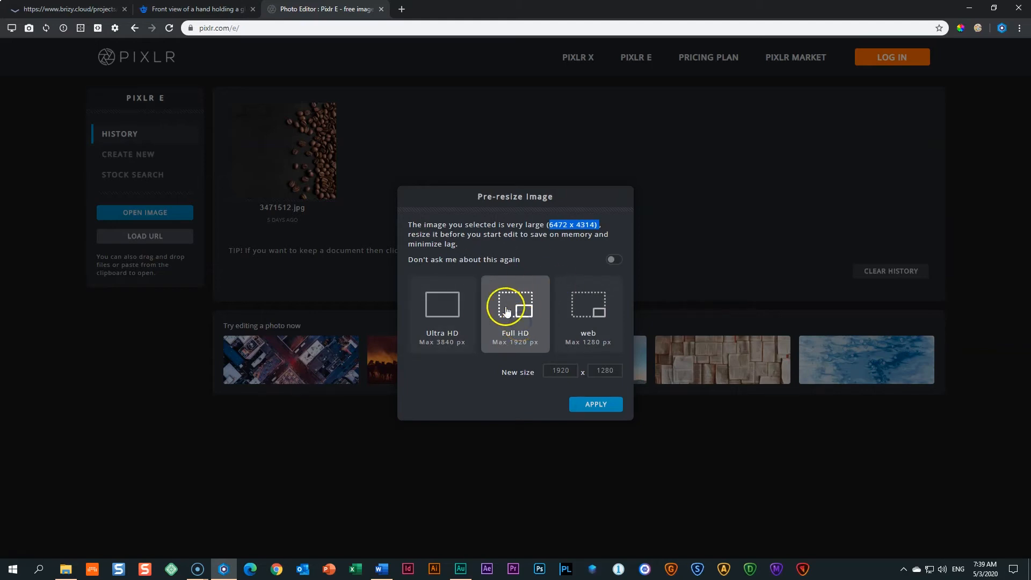
pyautogui.click(600, 408)
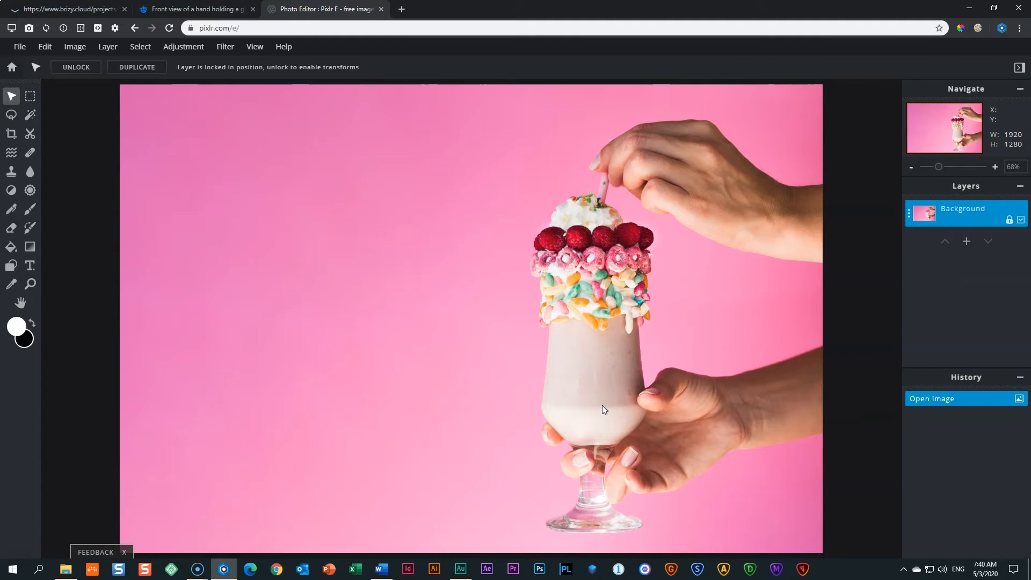
# Apply the 1920 x 1280 pre-resize and bring up the Save Image dialog.
pyautogui.click(600, 354)
pyautogui.click(29, 48)
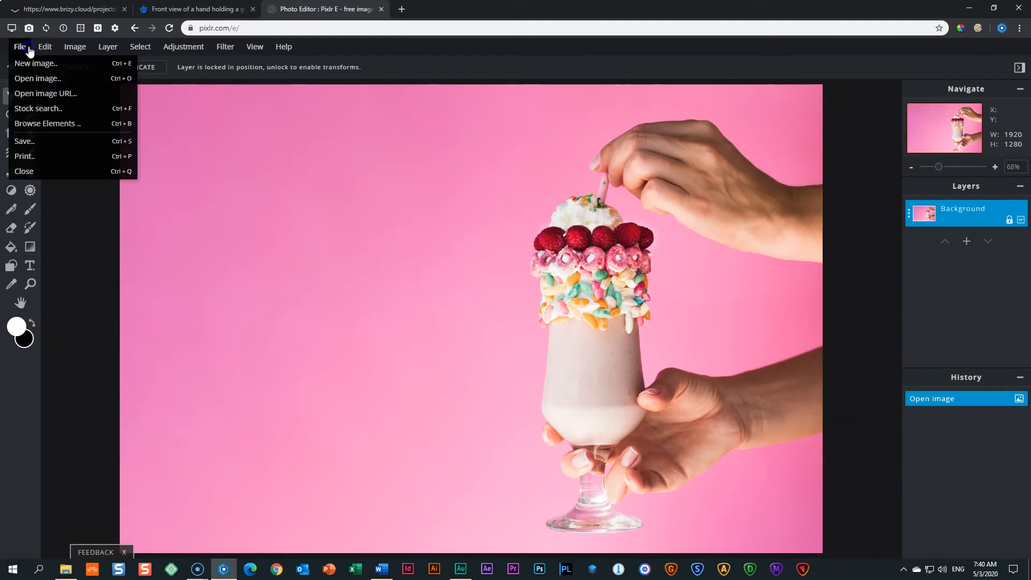
pyautogui.click(29, 140)
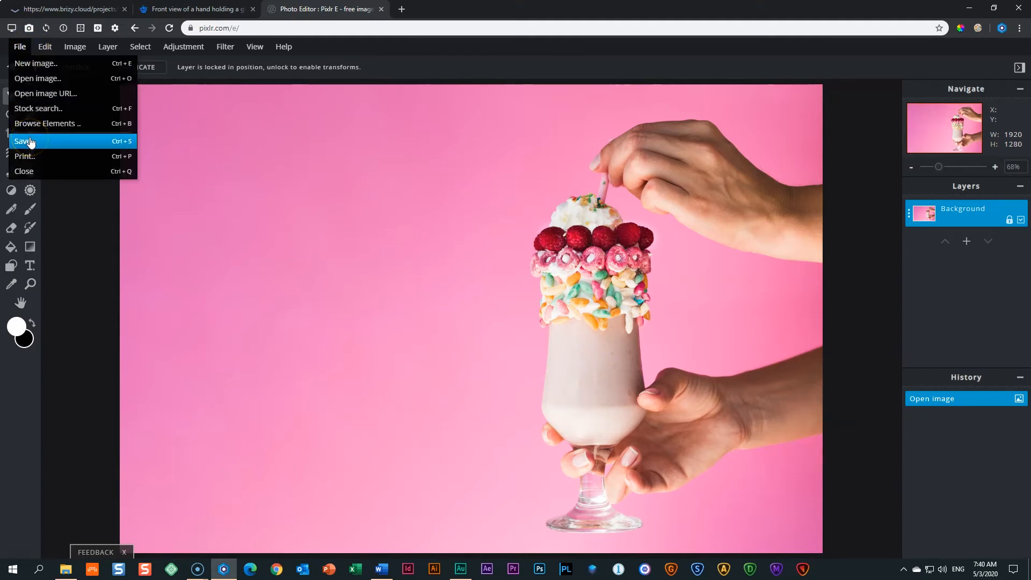
pyautogui.click(29, 141)
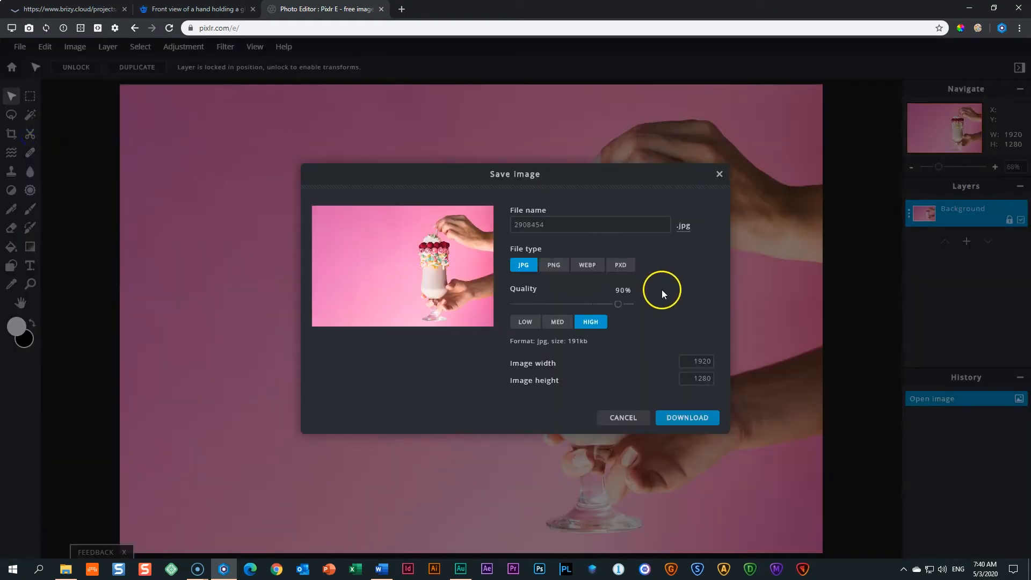
# Download the photo as Milkshake.jpg at MED 70% quality, about 76.7 kb.
pyautogui.click(573, 224)
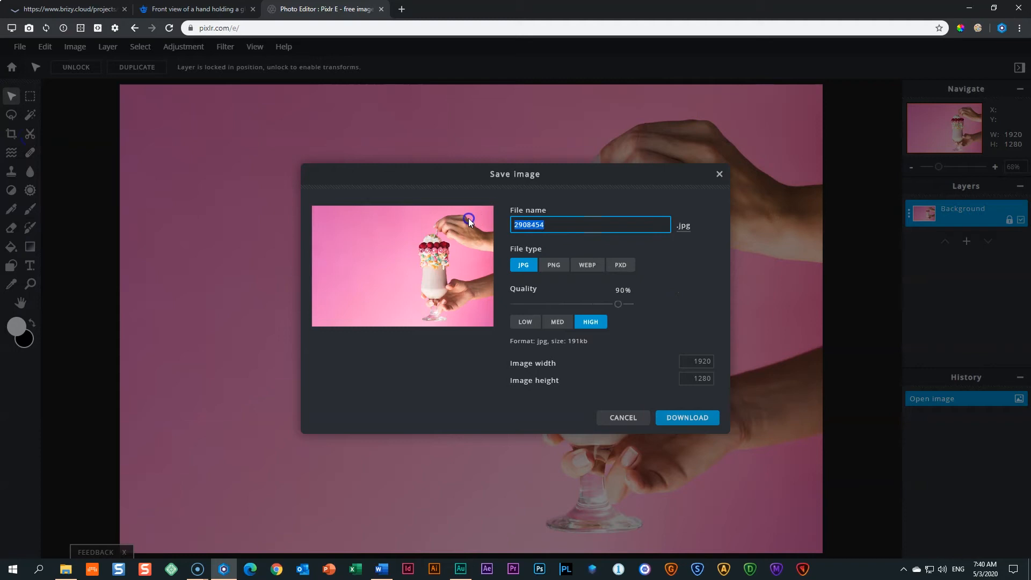
pyautogui.write('Milkshake')
pyautogui.click(524, 265)
pyautogui.click(555, 326)
pyautogui.moveTo(568, 341); pyautogui.dragTo(583, 340)
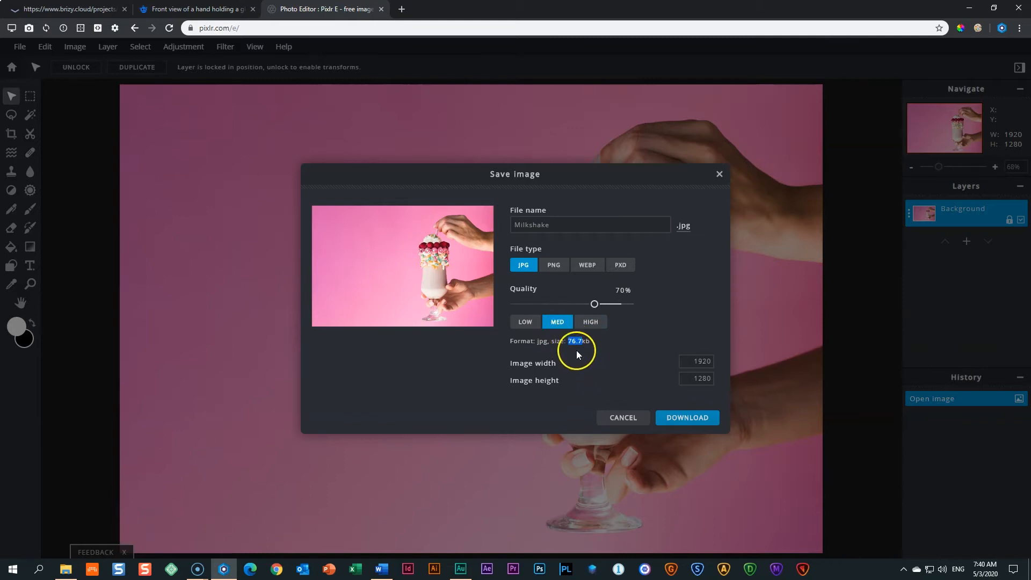
pyautogui.click(592, 346)
pyautogui.click(702, 416)
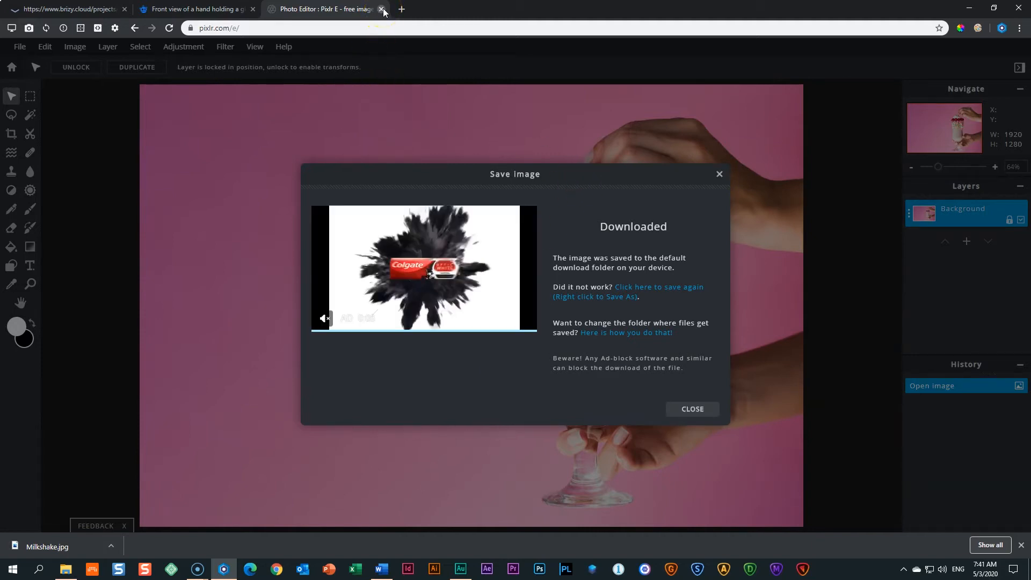
# Dismiss the download confirmation, close the Pixlr and Freepik tabs, and close Brizy's background settings.
pyautogui.click(670, 408)
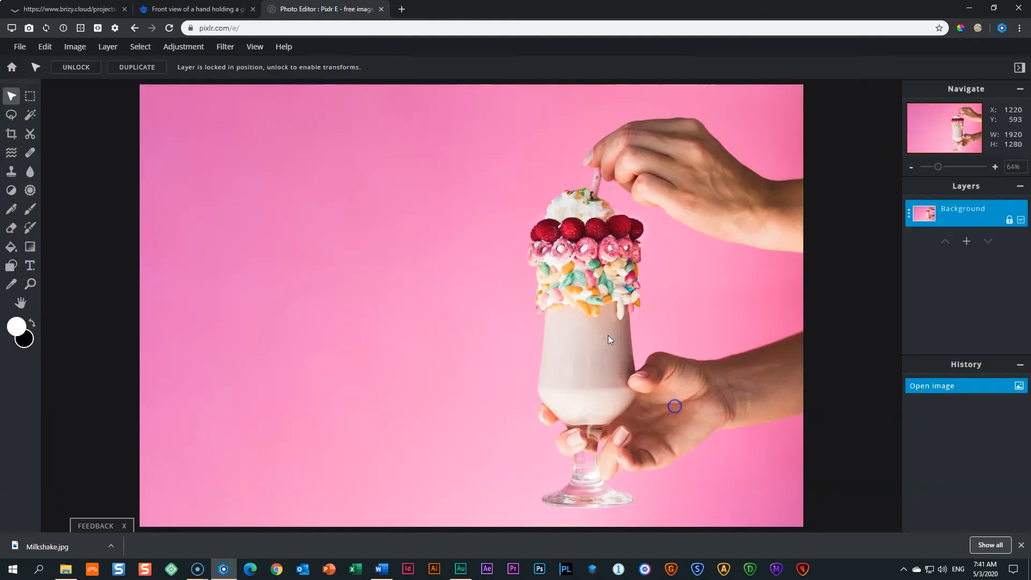
pyautogui.click(382, 10)
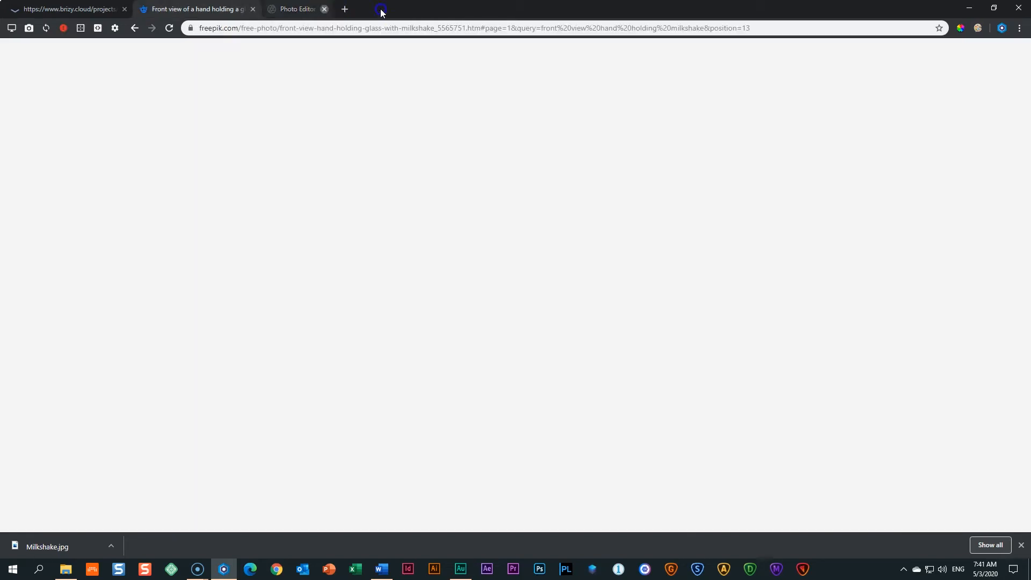
pyautogui.click(253, 9)
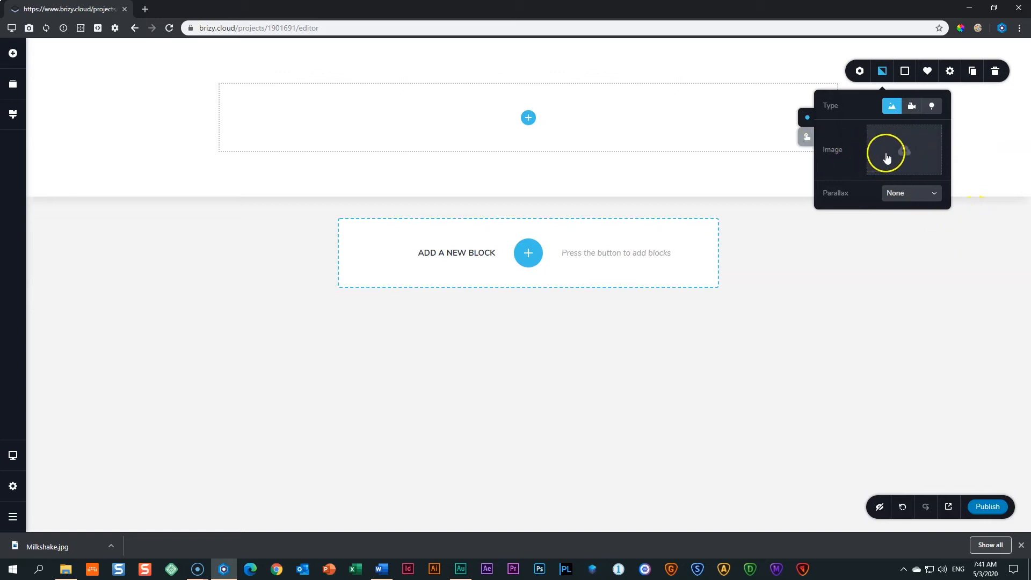
pyautogui.click(890, 266)
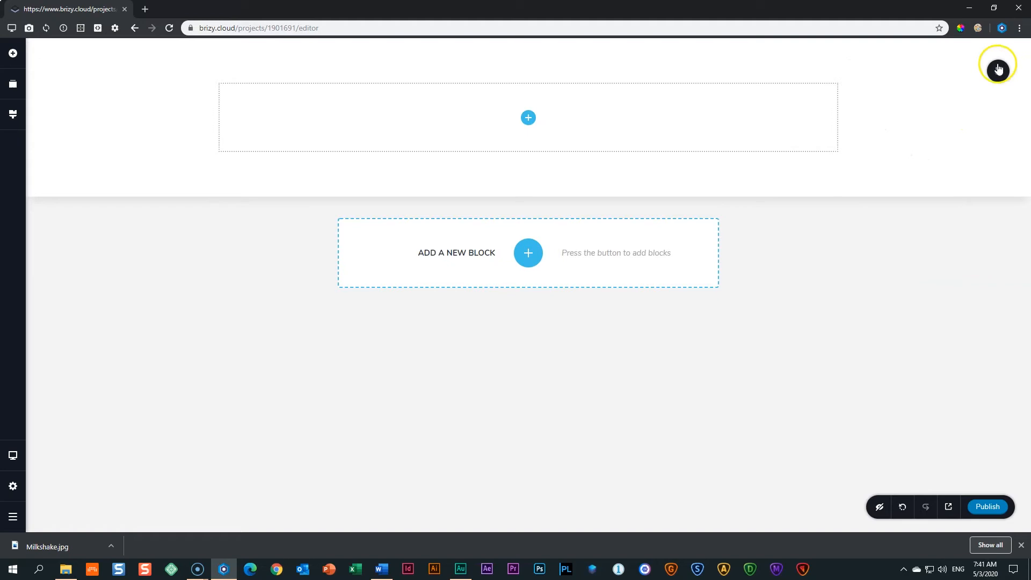
# Use the block's background settings to upload the Milkshake photo from Downloads as the section background.
pyautogui.click(1002, 73)
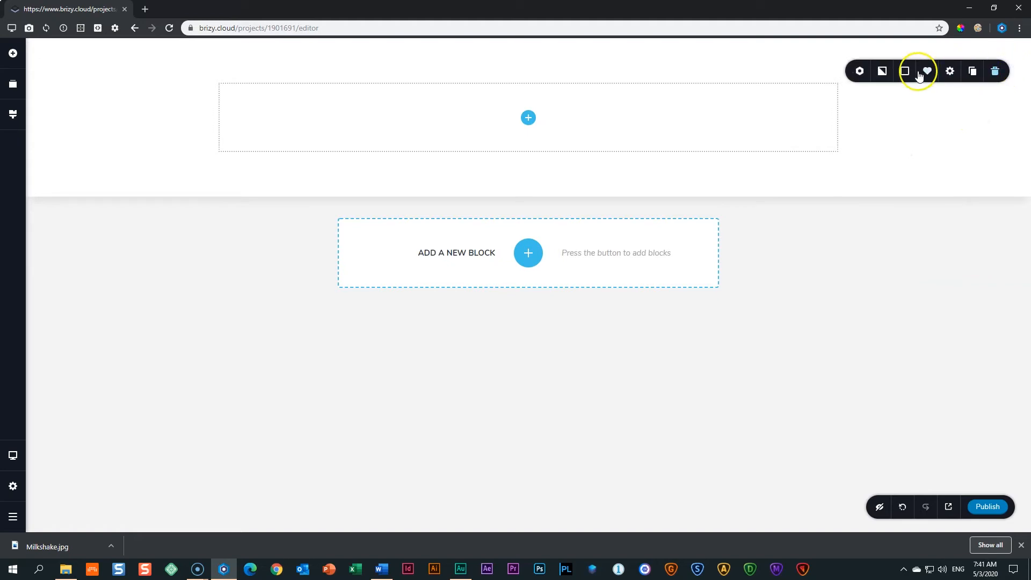
pyautogui.click(881, 77)
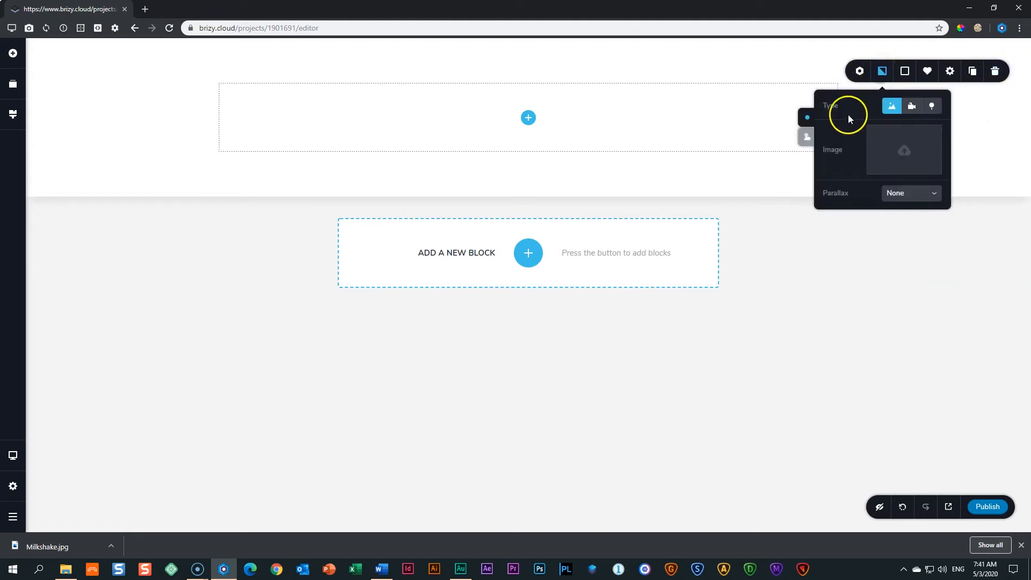
pyautogui.click(907, 160)
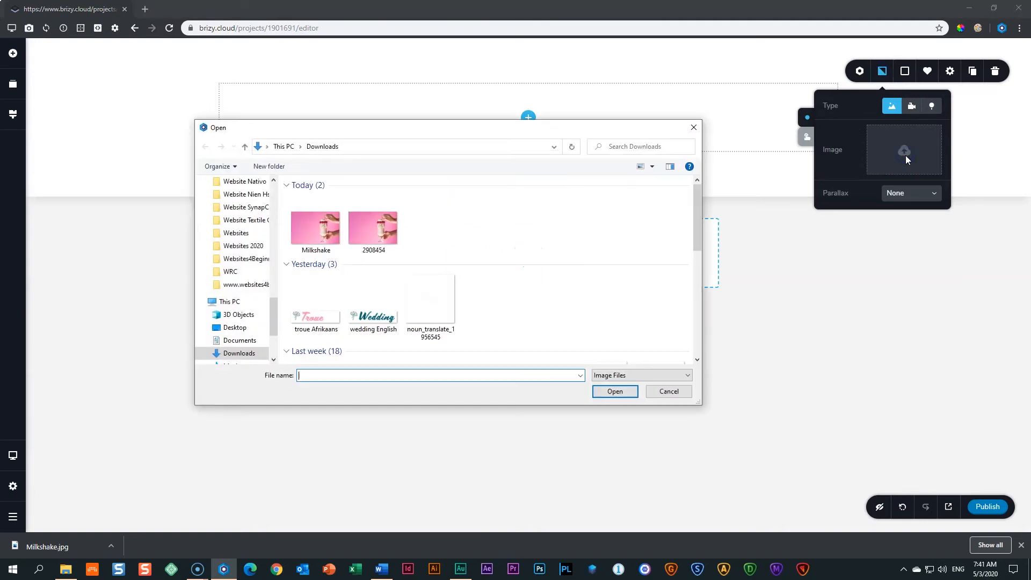
pyautogui.click(553, 121)
pyautogui.click(315, 230)
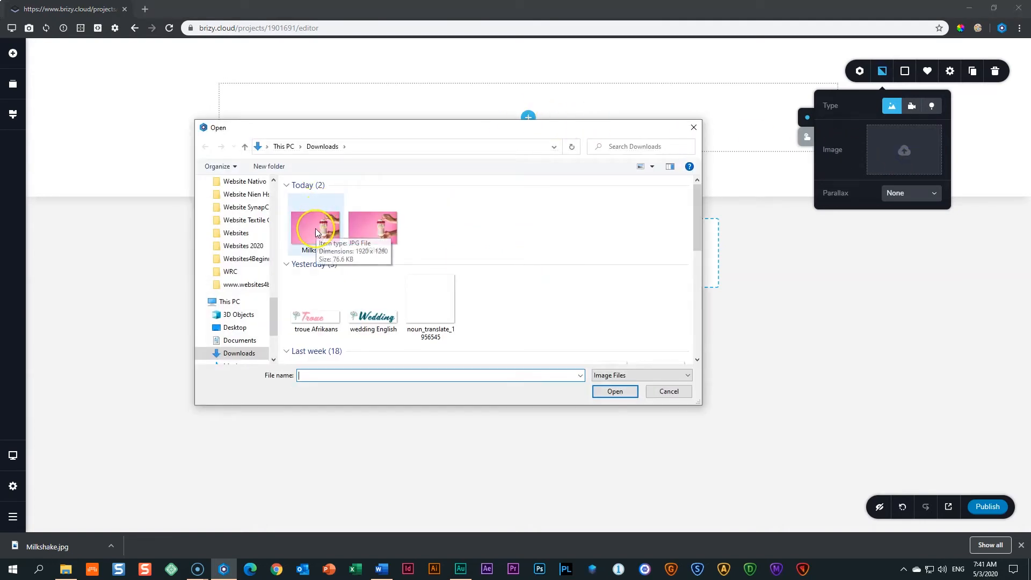
pyautogui.click(365, 225)
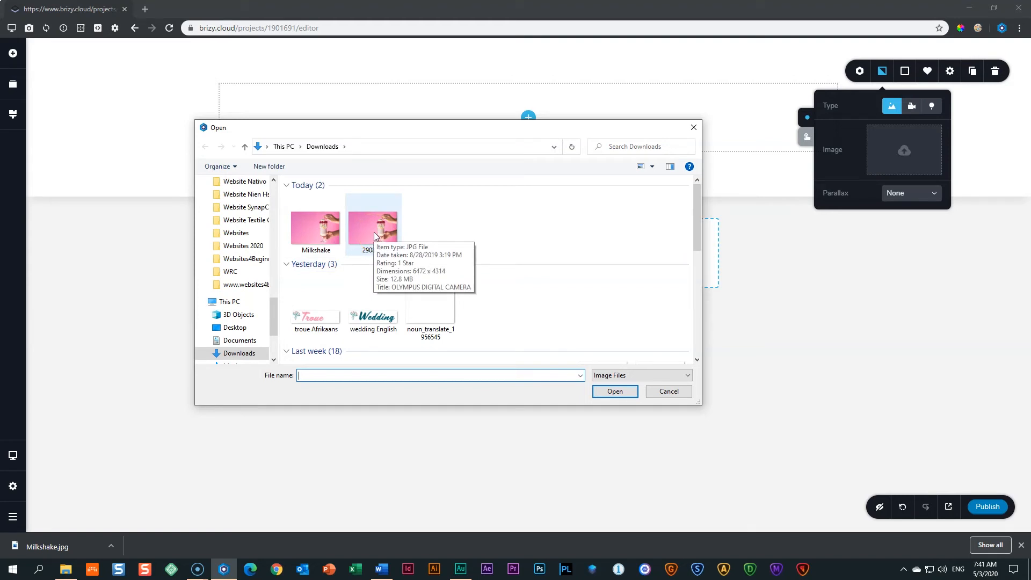
pyautogui.click(315, 230)
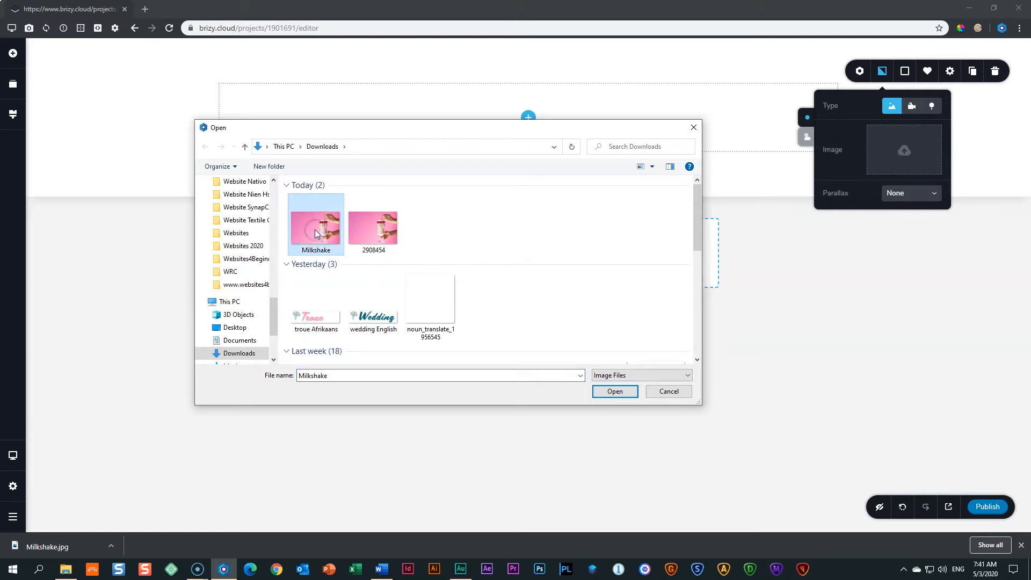
pyautogui.click(614, 391)
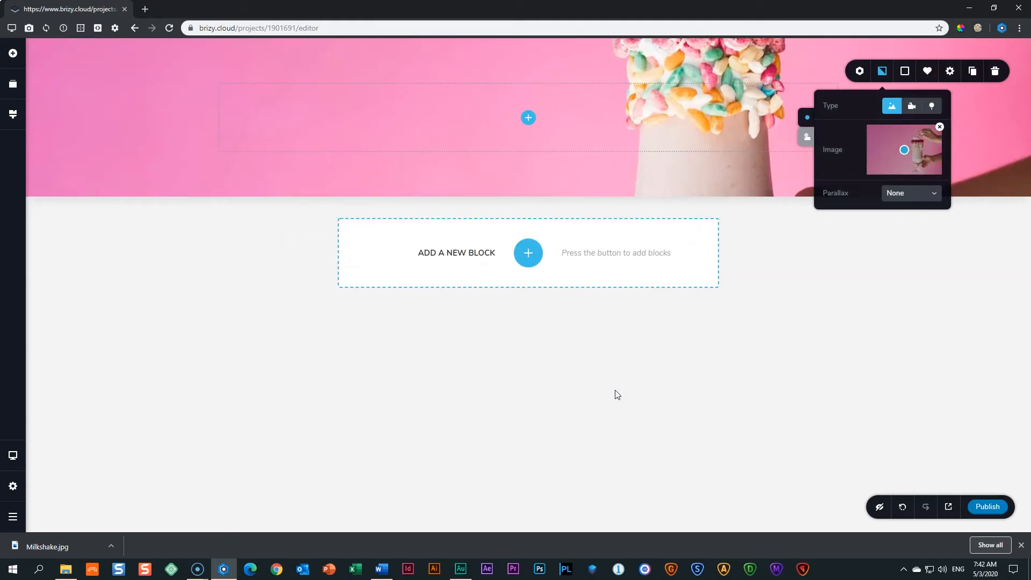
pyautogui.click(850, 241)
# Drag a Text element into the milkshake hero and select its 'No matter if you've used…' paragraph.
pyautogui.click(529, 119)
pyautogui.click(12, 54)
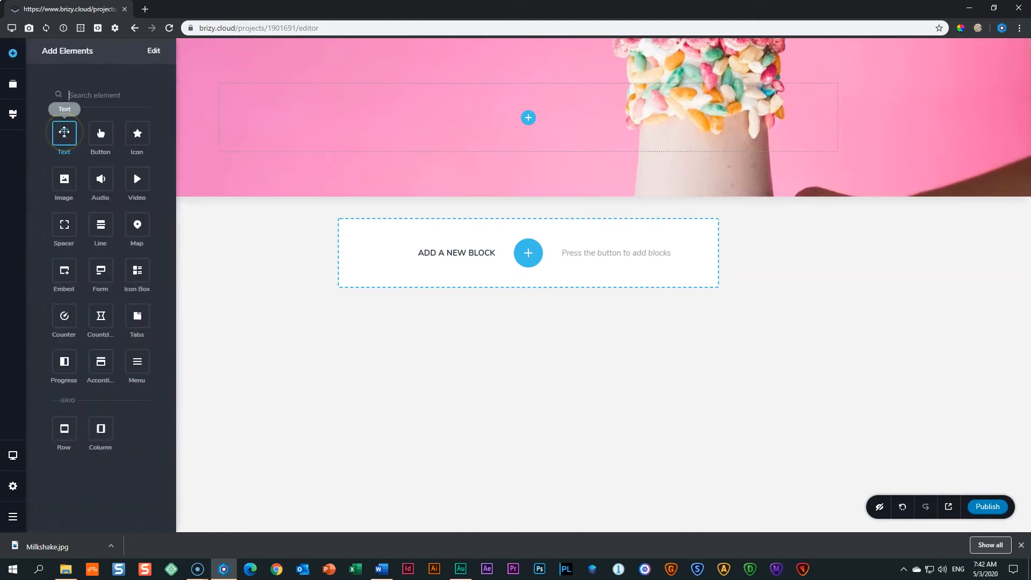
pyautogui.moveTo(63, 131); pyautogui.dragTo(531, 117)
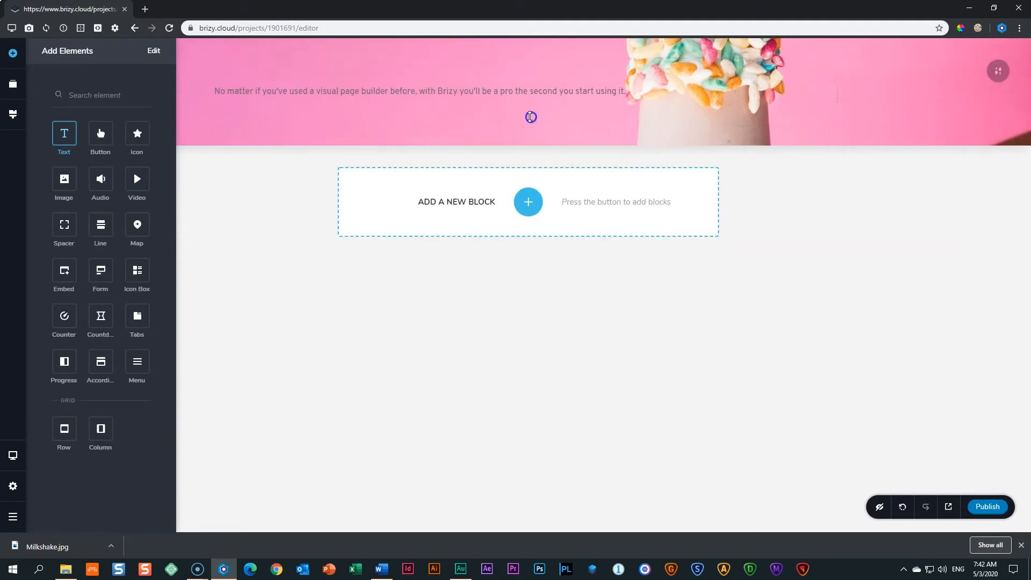
pyautogui.click(506, 92)
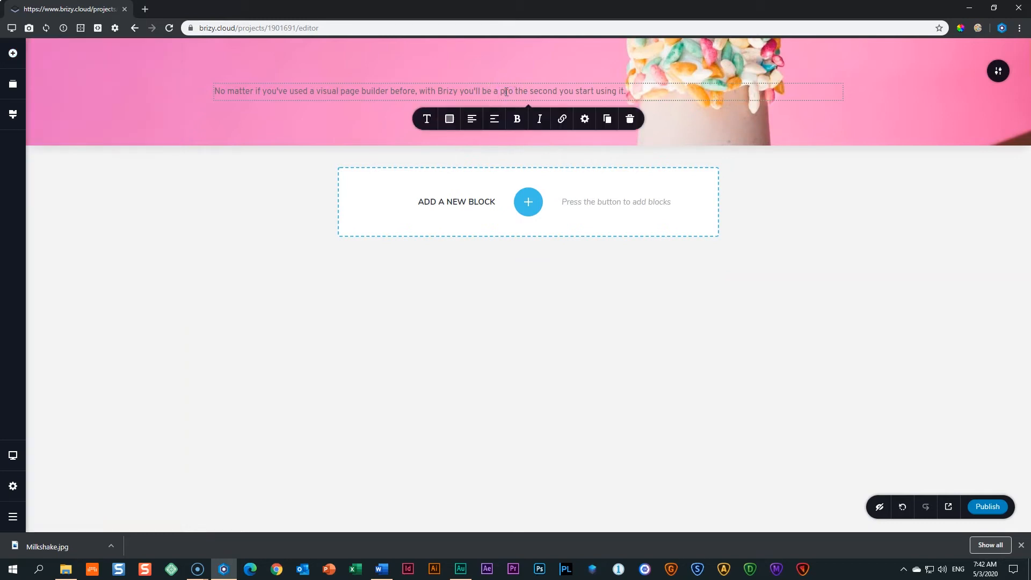
pyautogui.click(450, 119)
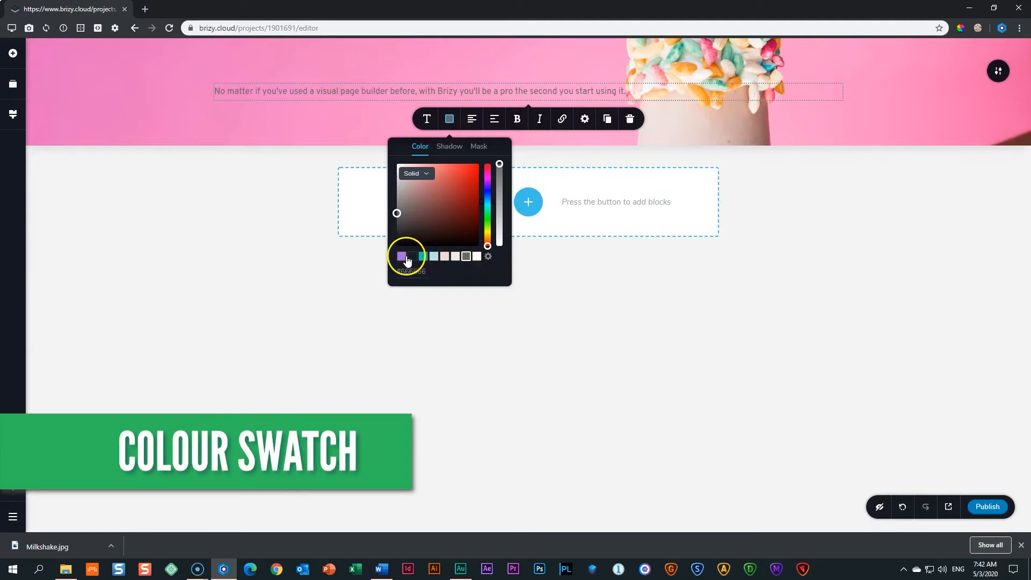
# Colour the hero's placeholder paragraph white (#FFFFFF) and close the colour picker.
pyautogui.click(476, 257)
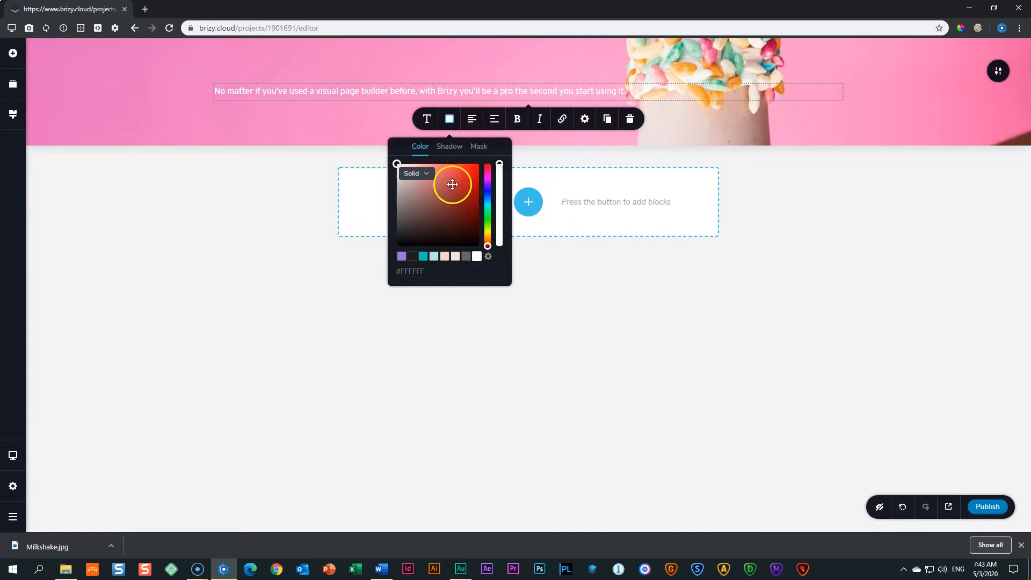
pyautogui.moveTo(396, 164)
pyautogui.mouseDown()
pyautogui.moveTo(391, 255)
pyautogui.moveTo(412, 237)
pyautogui.moveTo(384, 258)
pyautogui.moveTo(397, 246)
pyautogui.moveTo(394, 160)
pyautogui.mouseUp()
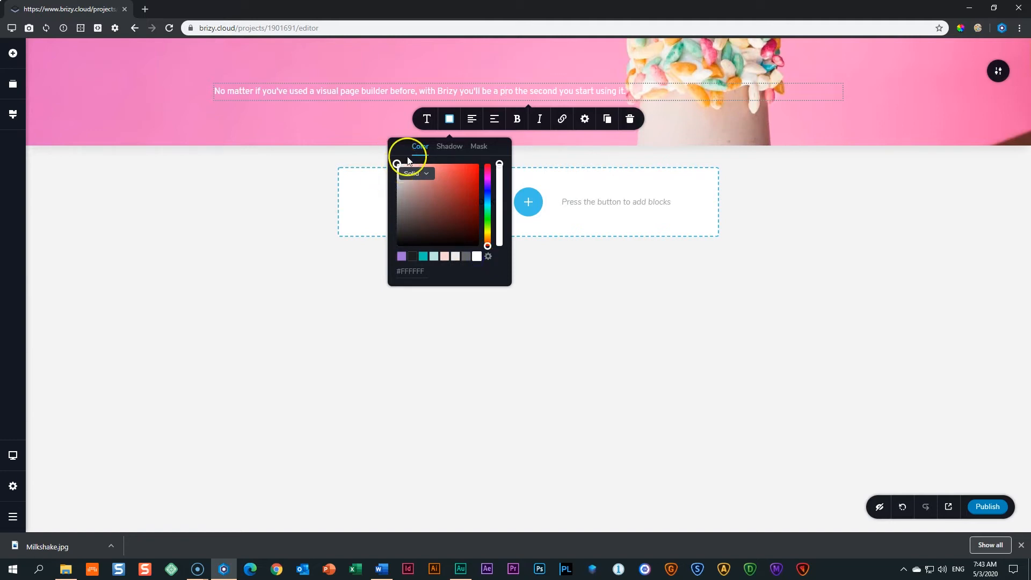
pyautogui.click(405, 97)
pyautogui.click(651, 94)
pyautogui.moveTo(651, 93); pyautogui.dragTo(202, 92)
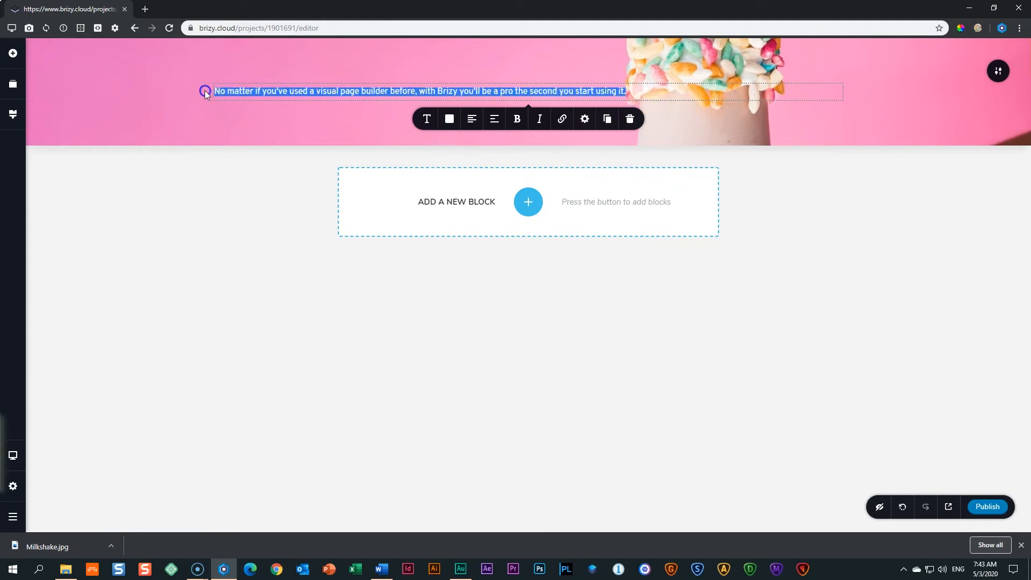
pyautogui.click(312, 87)
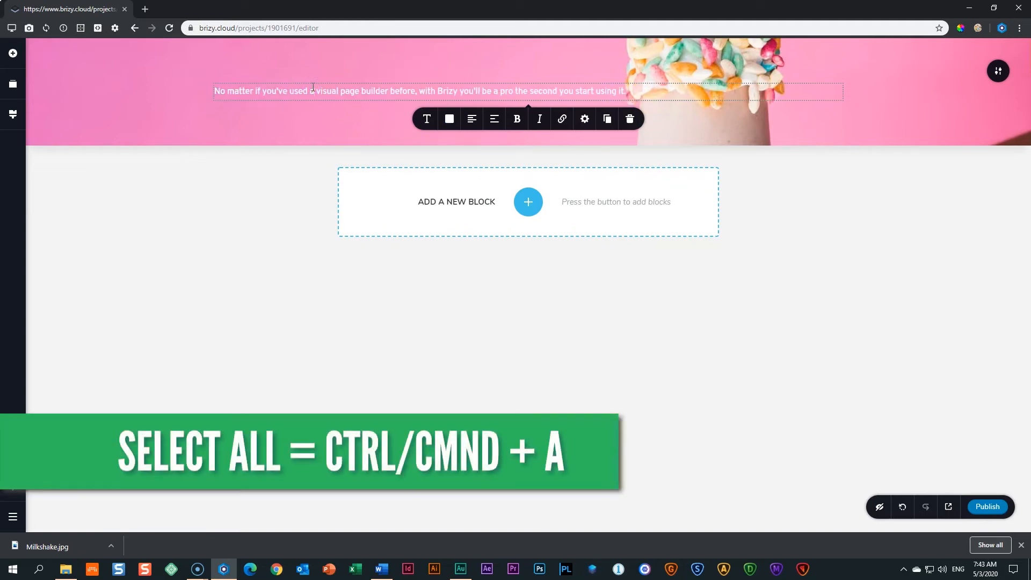
# Select the whole placeholder paragraph and type THE BIGGEST BADDEST MILKSHAKE IN TOWN over it.
pyautogui.hotkey('ctrl', 'a')
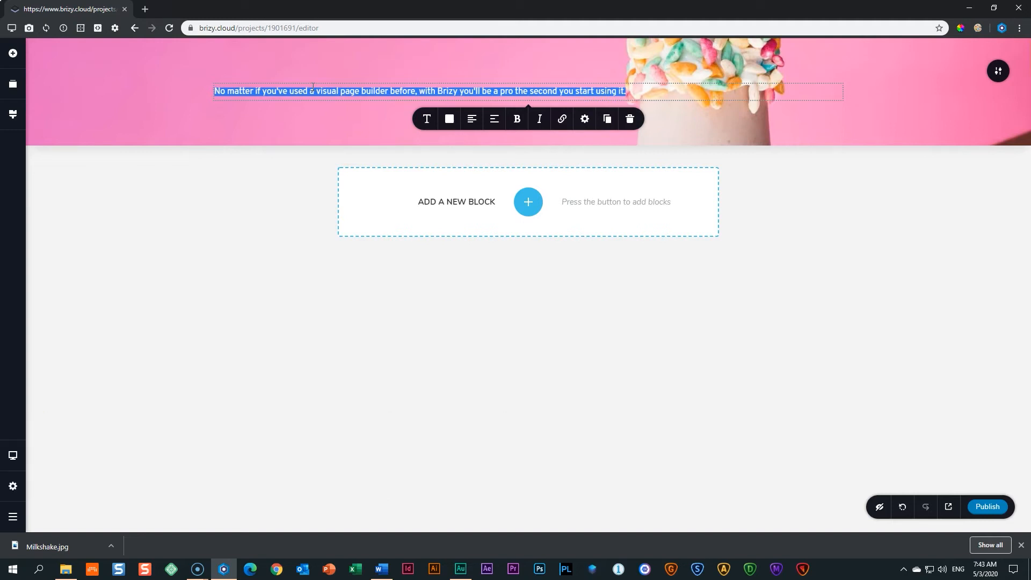
pyautogui.click(589, 92)
pyautogui.tripleClick(428, 89)
pyautogui.write('THE BIG')
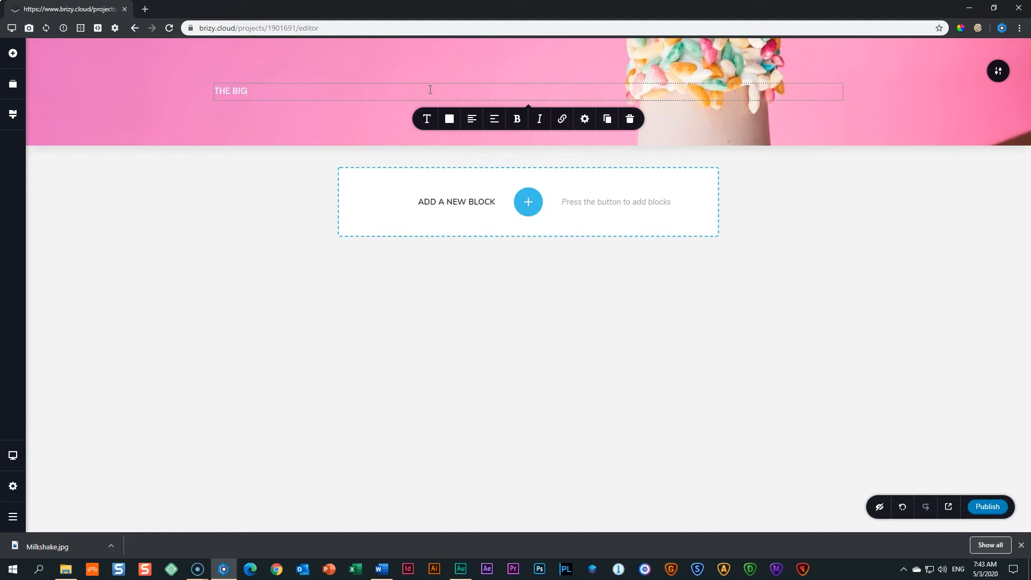
pyautogui.write('GEST BADDEST MILKSHAKE IN TOWN')
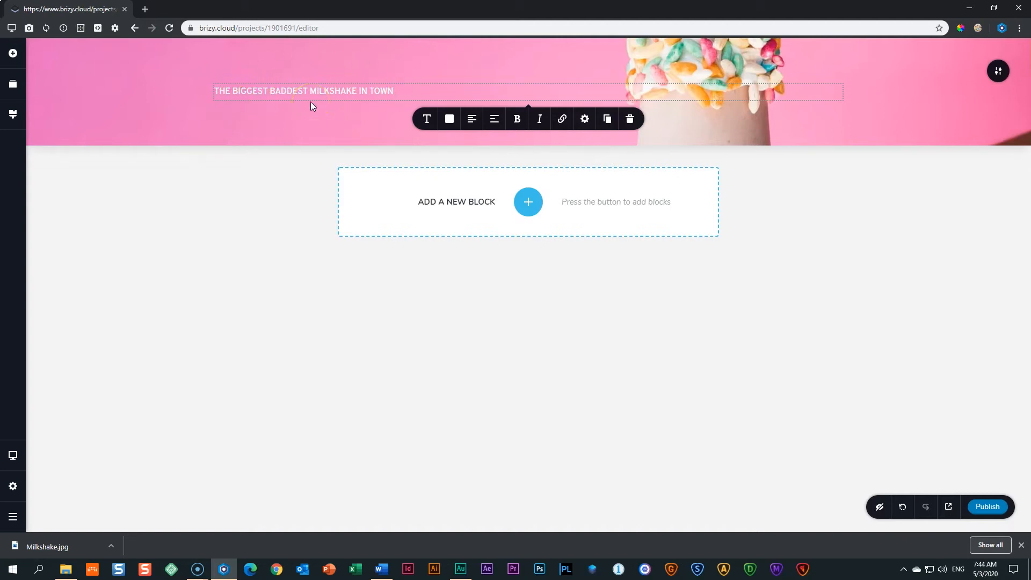
# Center-align the white headline THE BIGGEST BADDEST MILKSHAKE IN TOWN over the milkshake photo.
pyautogui.click(413, 91)
pyautogui.click(470, 123)
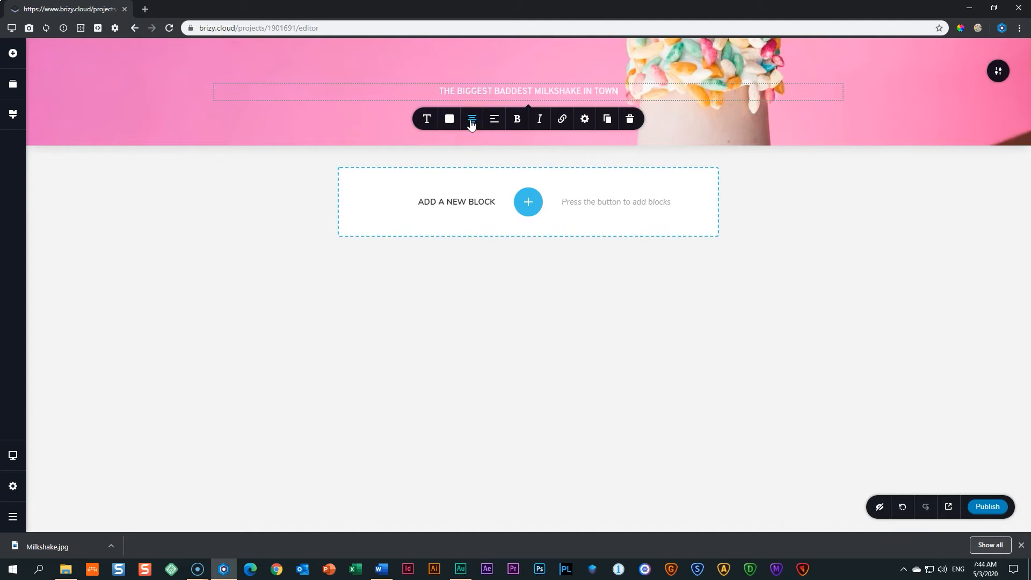
pyautogui.click(471, 123)
pyautogui.click(471, 123)
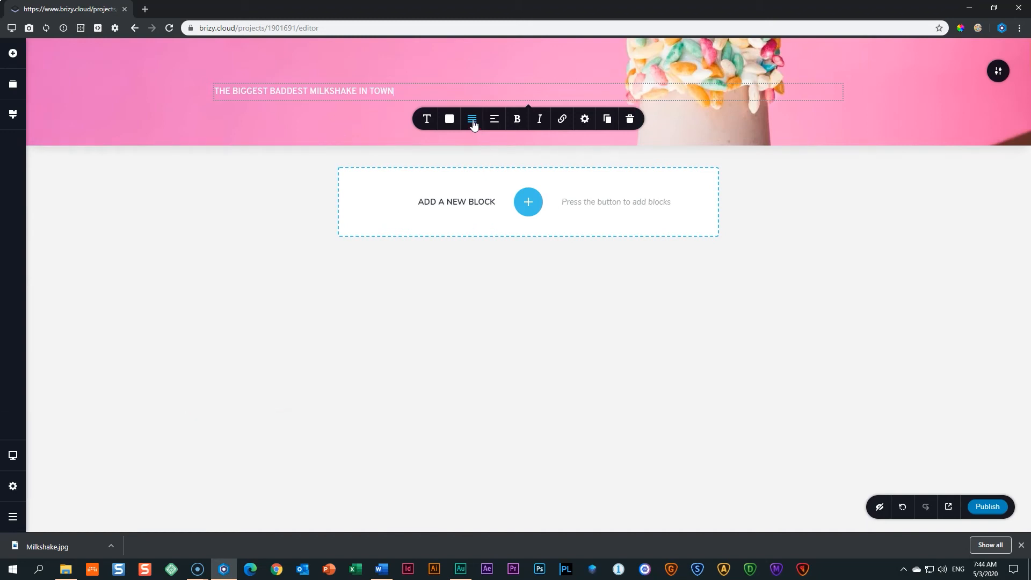
pyautogui.click(235, 91)
pyautogui.click(472, 119)
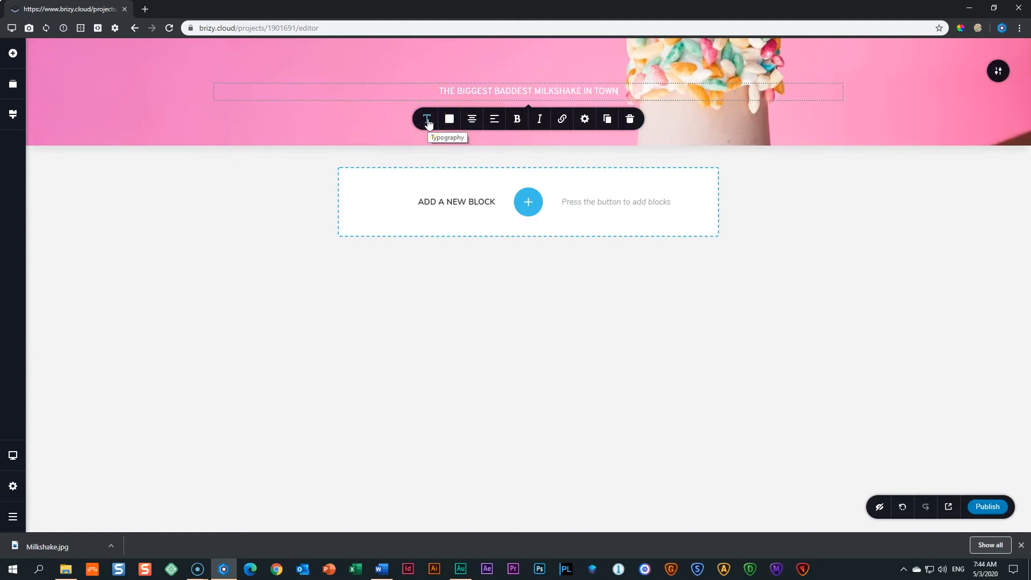
pyautogui.click(428, 123)
# Browse the typography popup's font list and set the headline to Montserrat.
pyautogui.scroll(-3, 373, 177)
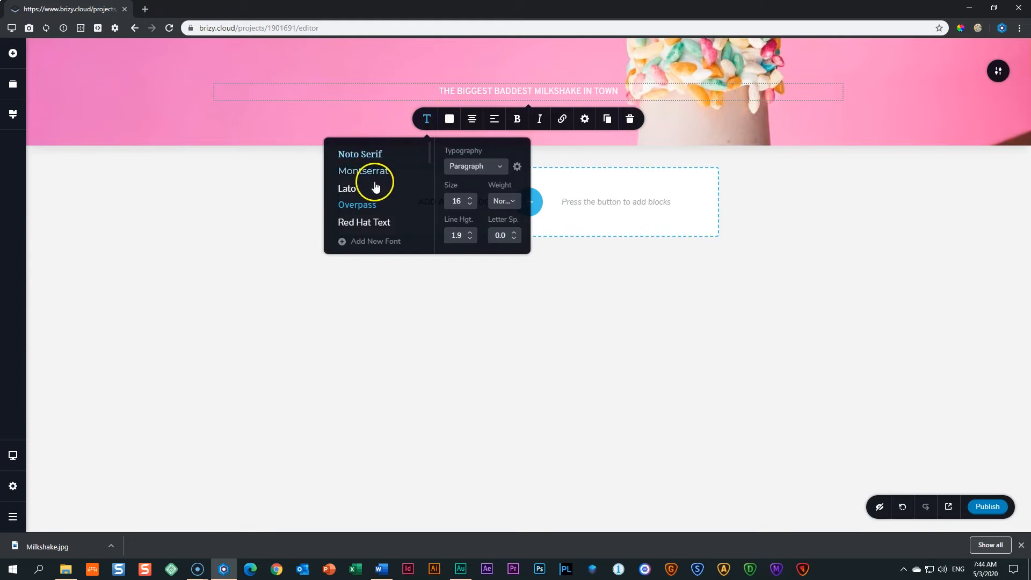
pyautogui.scroll(3, 376, 186)
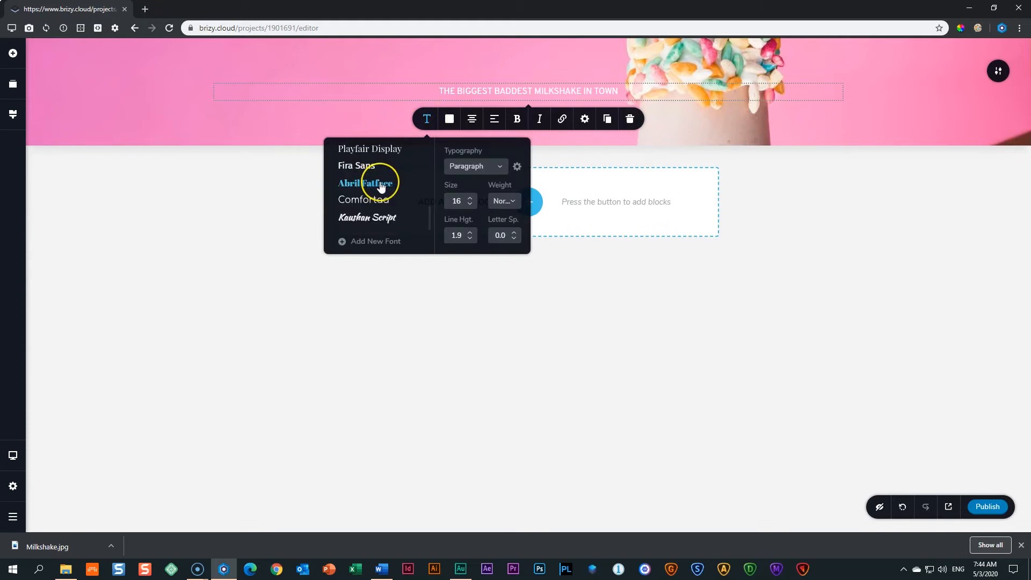
pyautogui.scroll(3, 381, 186)
pyautogui.scroll(3, 381, 186)
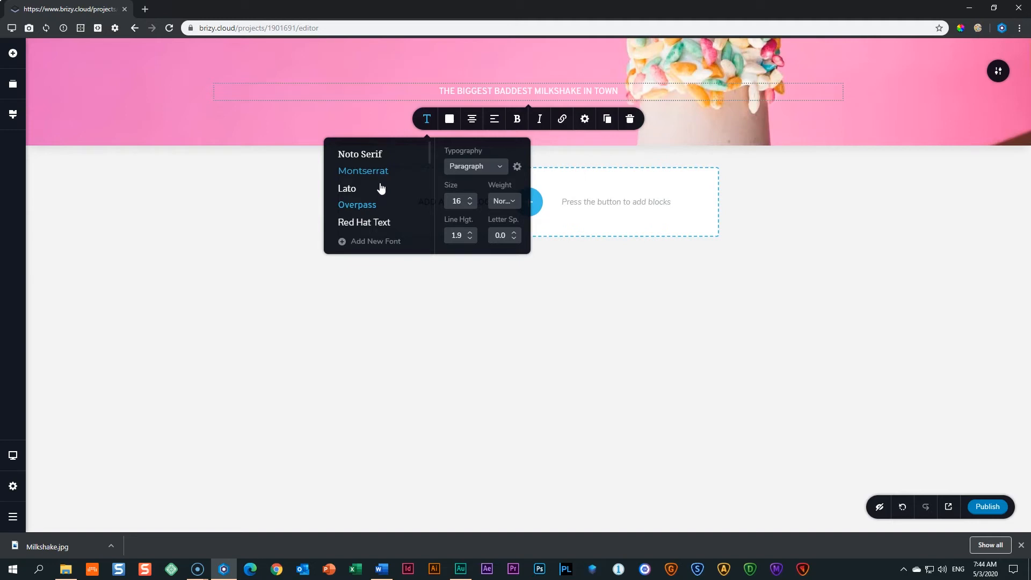
pyautogui.scroll(-5, 375, 176)
pyautogui.scroll(-3, 376, 176)
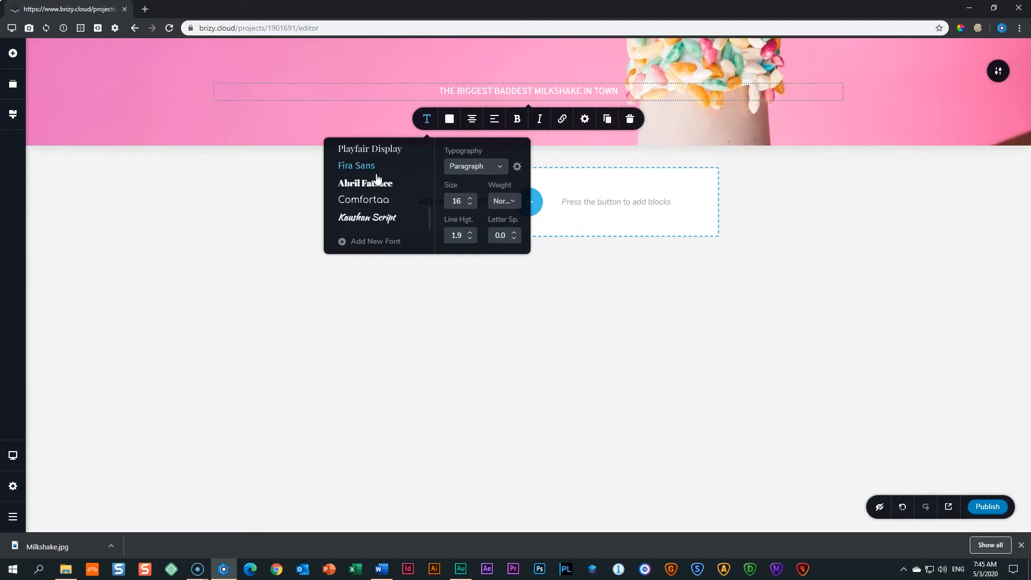
pyautogui.scroll(4, 378, 183)
pyautogui.scroll(5, 380, 188)
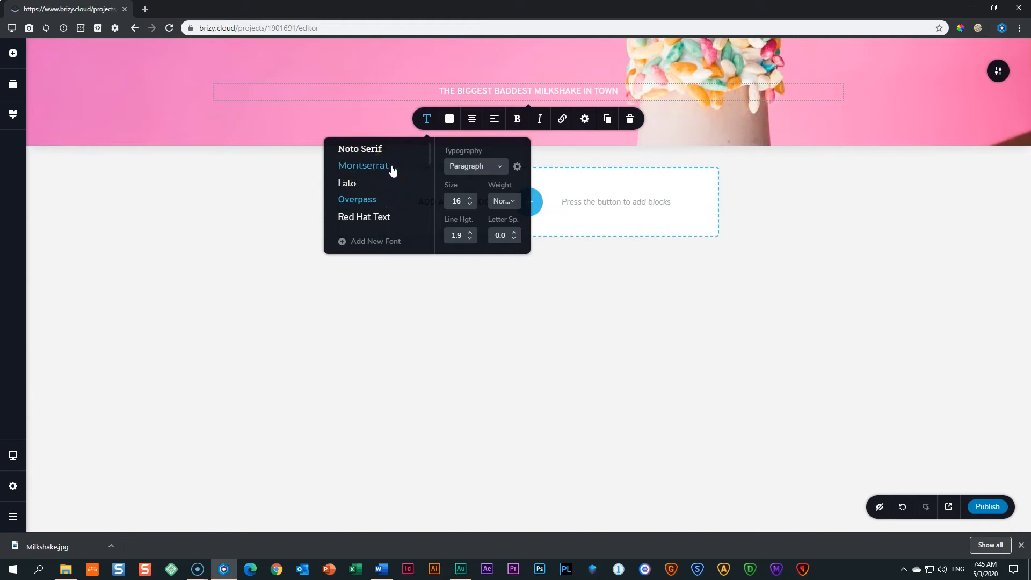
pyautogui.click(376, 167)
pyautogui.click(451, 105)
pyautogui.click(654, 94)
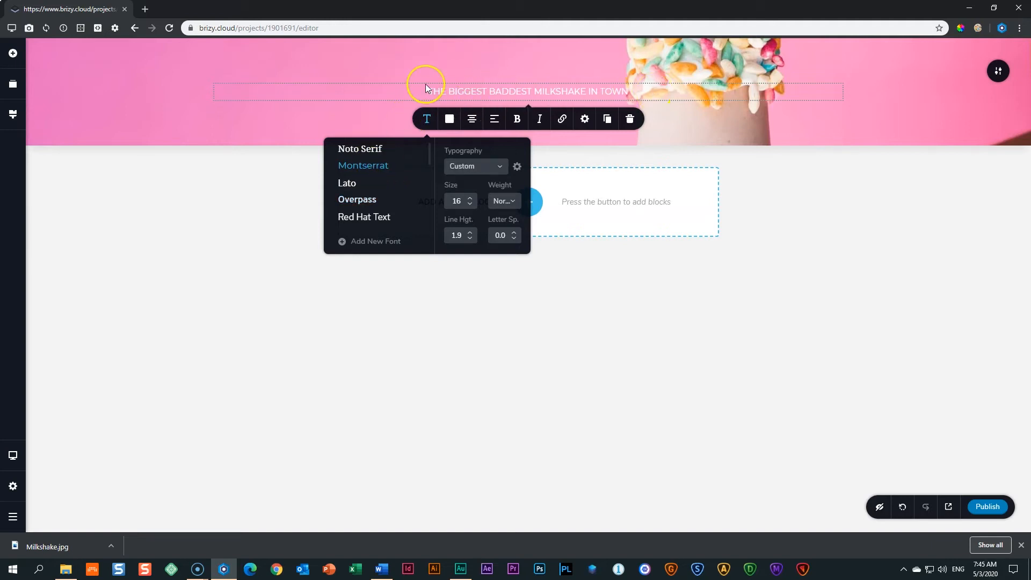
# Try Lato, Roboto, Oswald and Oxygen on the headline, then return to Montserrat.
pyautogui.click(345, 184)
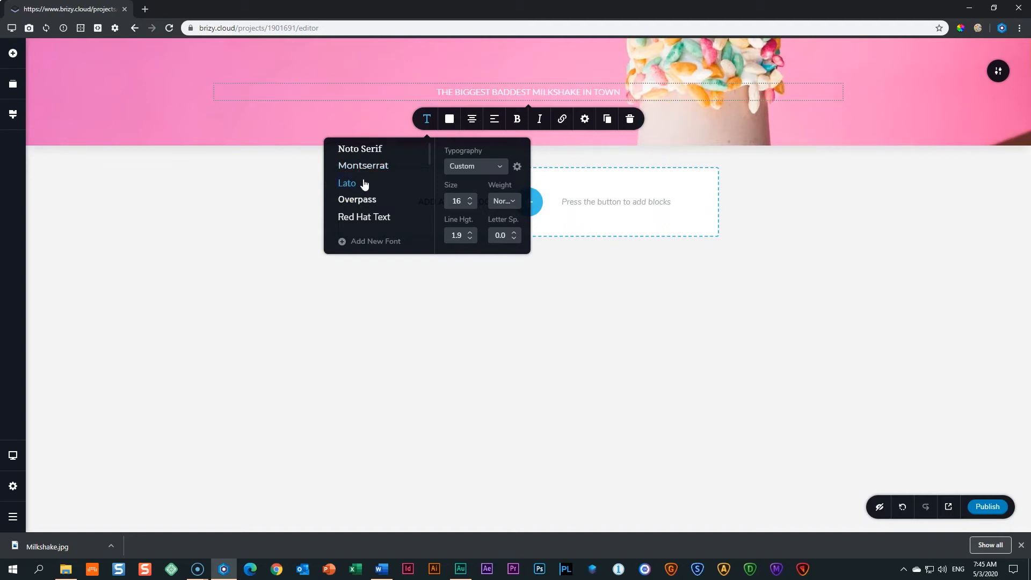
pyautogui.scroll(-4, 365, 184)
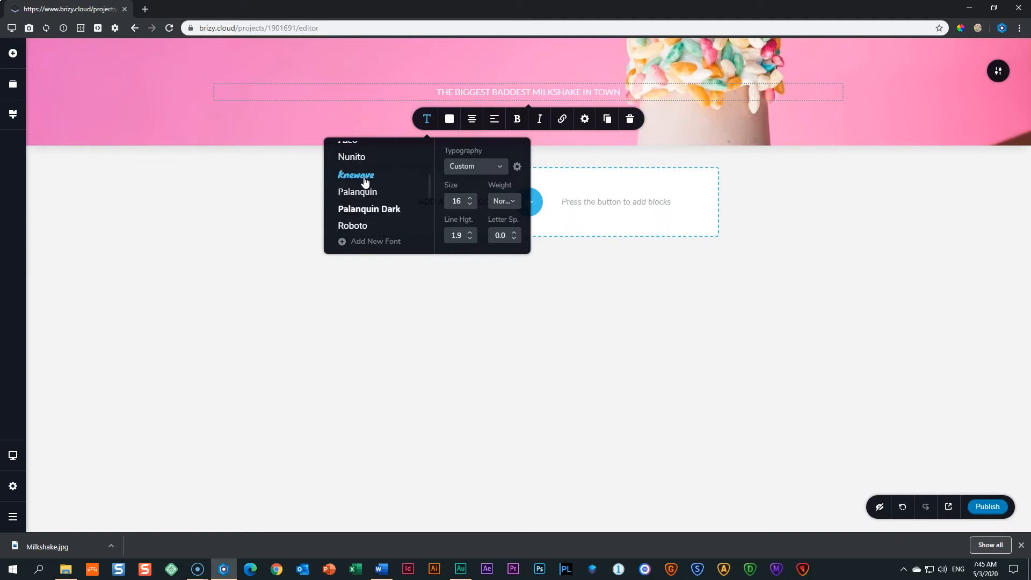
pyautogui.scroll(-2, 364, 180)
pyautogui.click(355, 184)
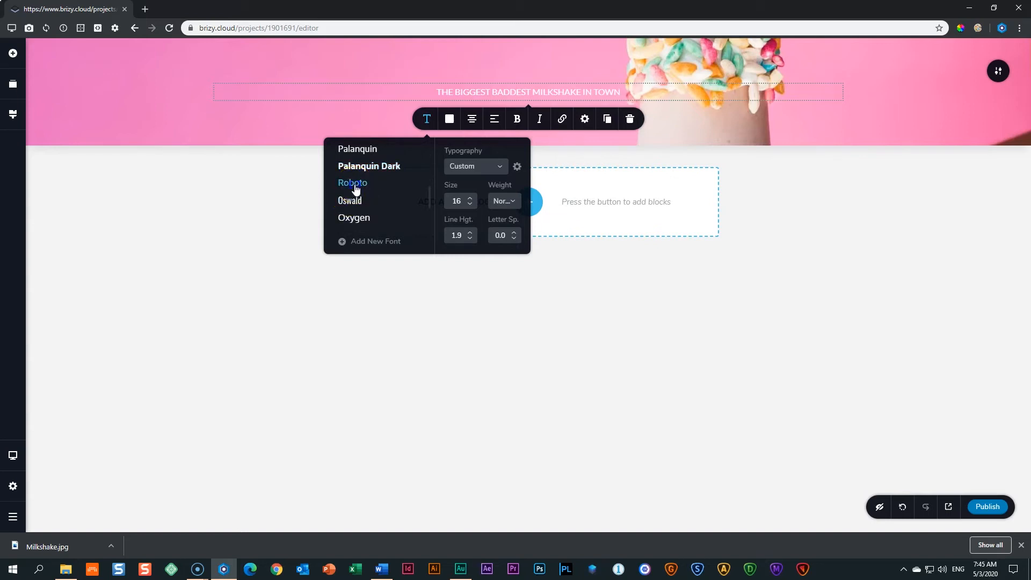
pyautogui.click(356, 202)
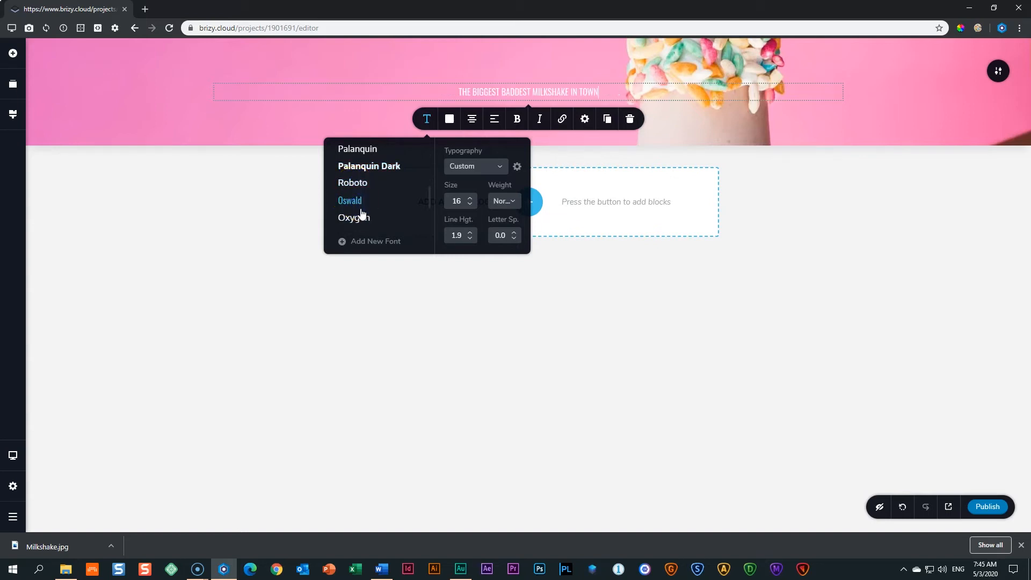
pyautogui.click(363, 219)
pyautogui.scroll(-2, 381, 209)
pyautogui.scroll(3, 389, 203)
pyautogui.scroll(3, 389, 203)
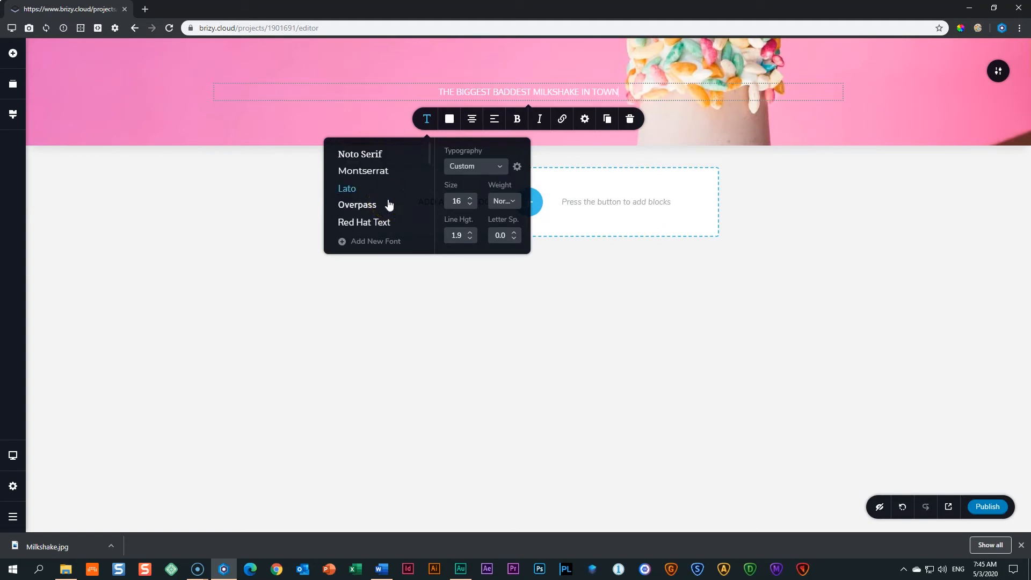
pyautogui.click(362, 172)
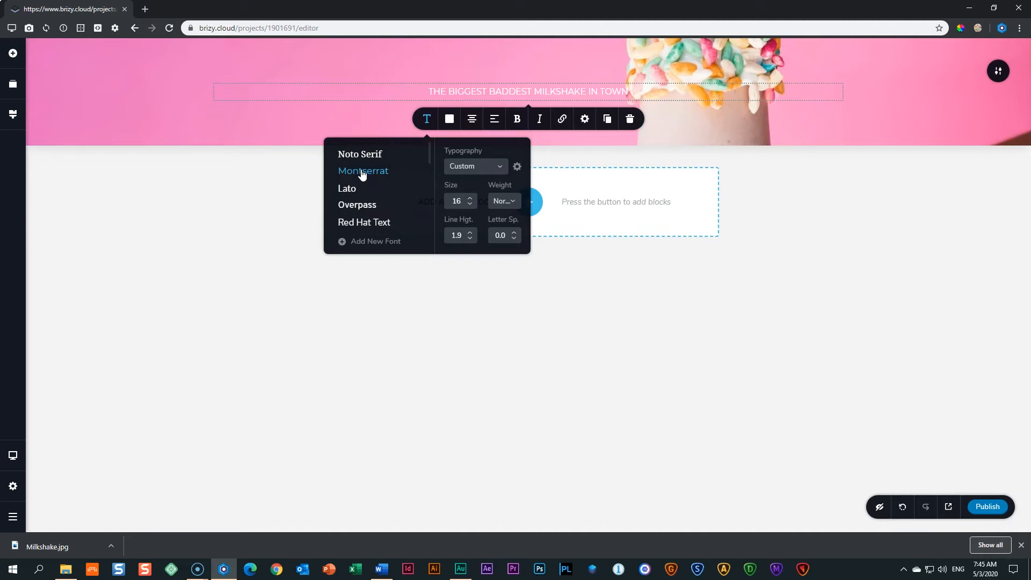
# Scroll the font list once more, then bring Microsoft Word to the front.
pyautogui.scroll(-3, 358, 204)
pyautogui.scroll(-3, 359, 206)
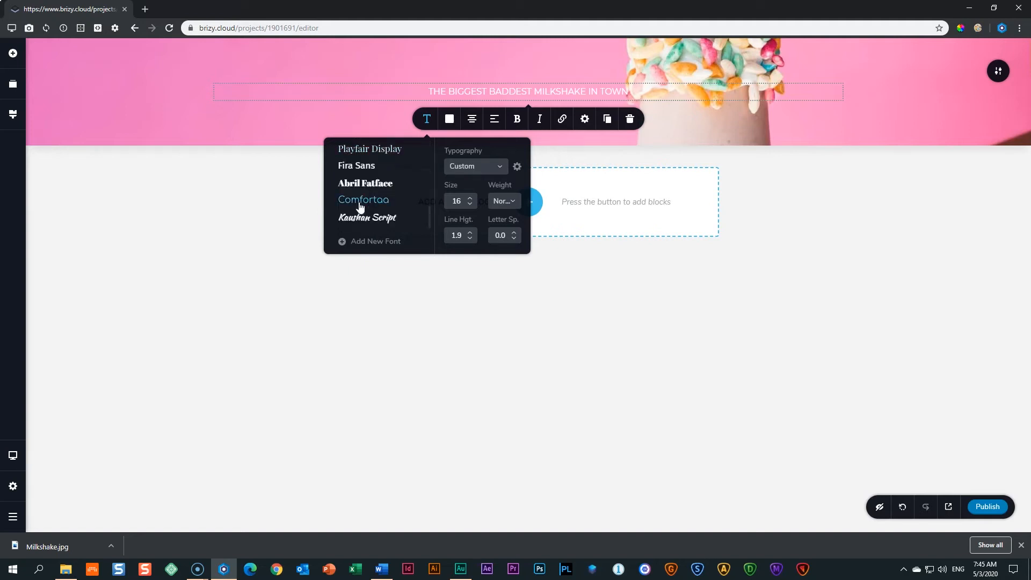
pyautogui.scroll(5, 360, 206)
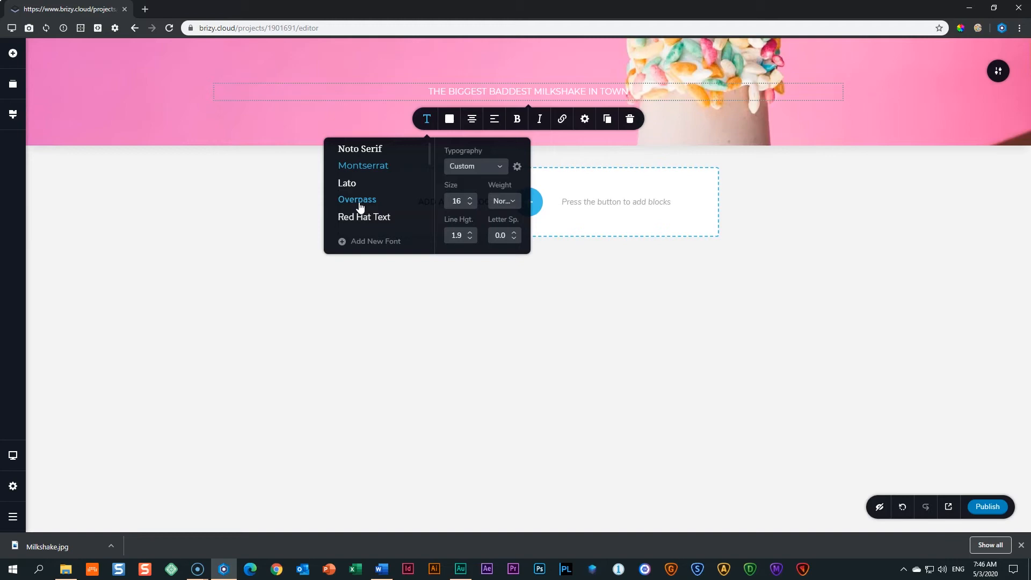
pyautogui.click(382, 568)
pyautogui.click(145, 48)
pyautogui.scroll(-10, 145, 172)
pyautogui.scroll(-20, 153, 186)
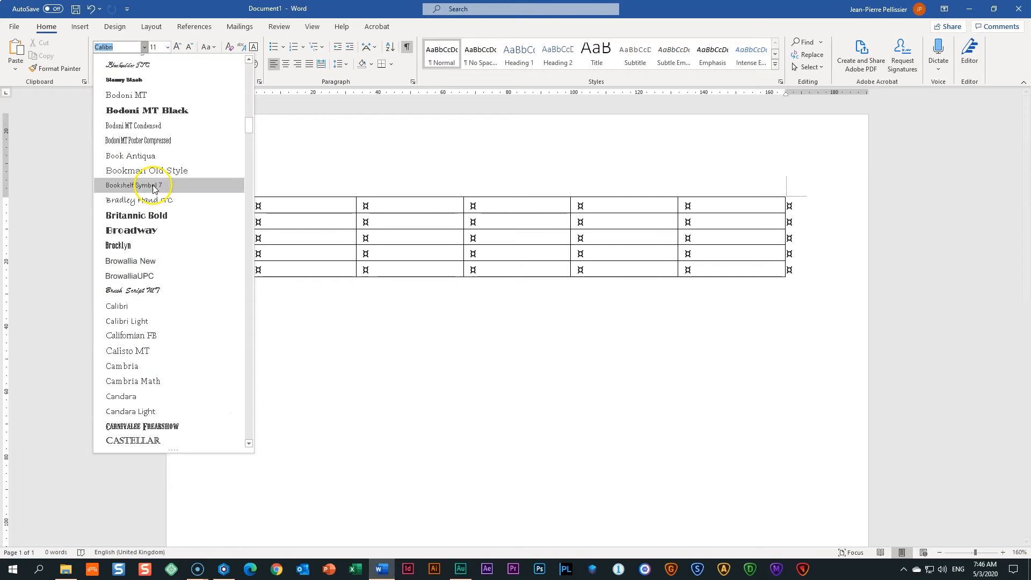
pyautogui.scroll(-20, 155, 188)
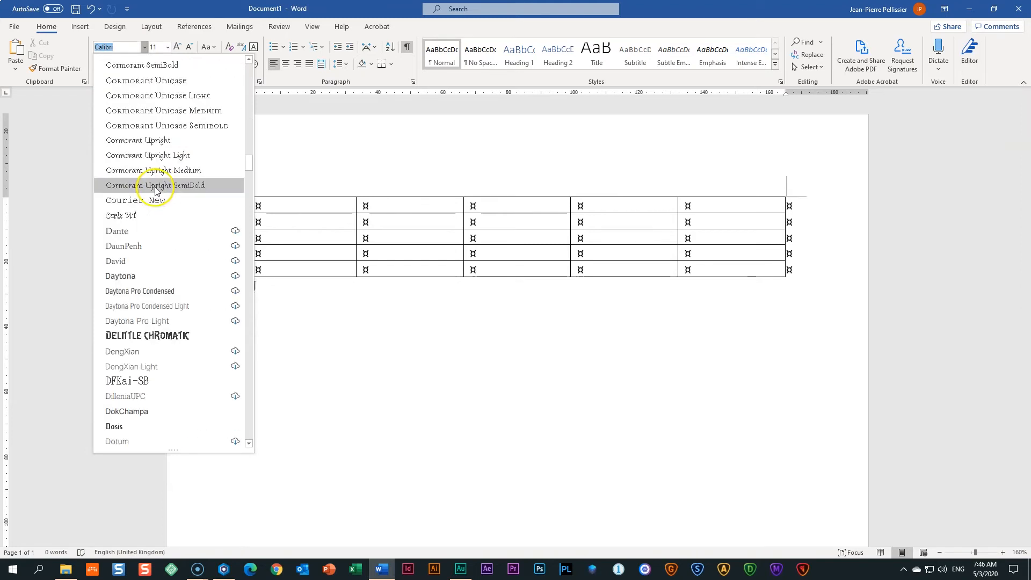
pyautogui.scroll(-15, 155, 195)
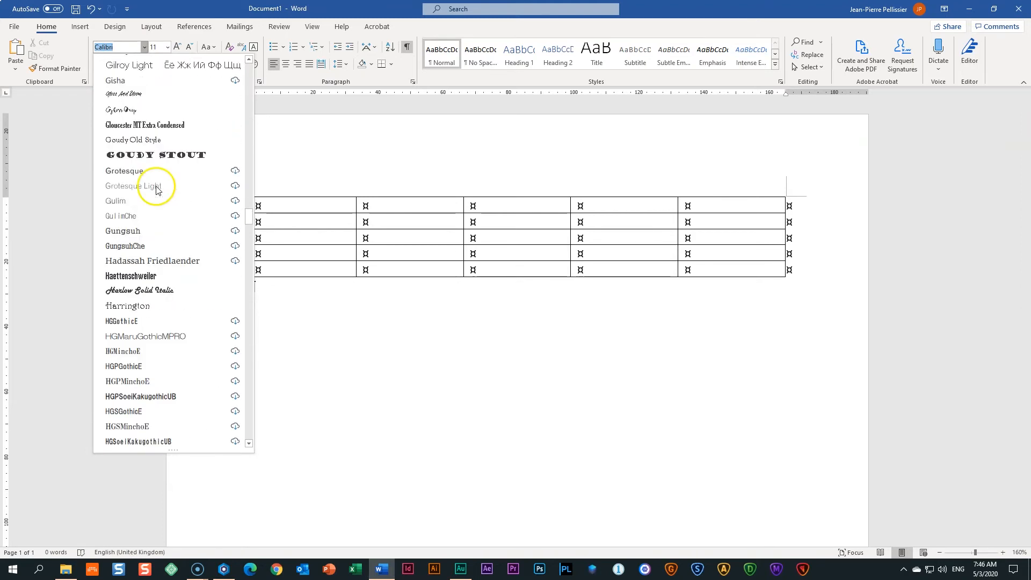
pyautogui.click(420, 199)
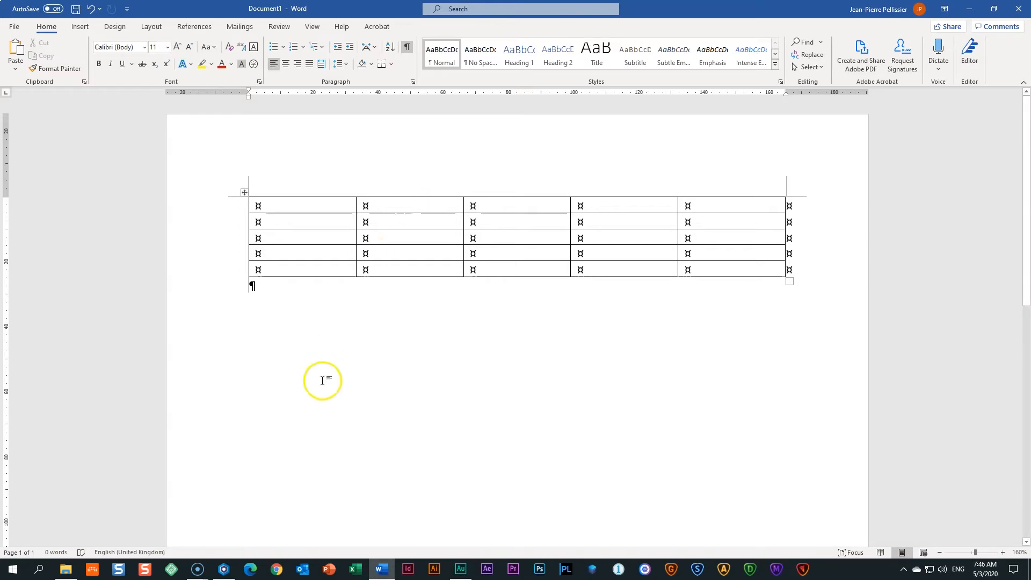
pyautogui.click(223, 568)
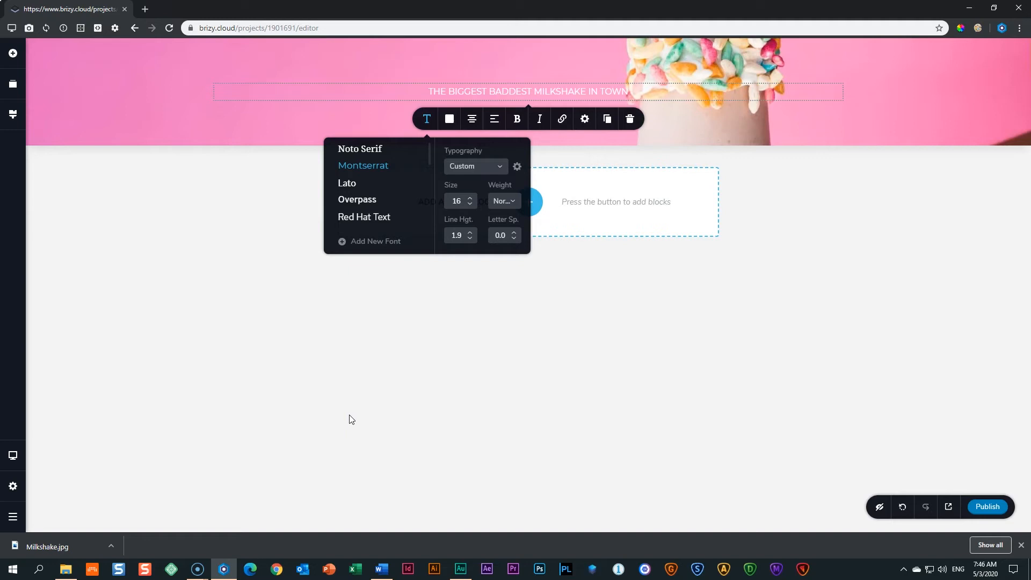
# Close the headline's typography popup to view the finished milkshake hero.
pyautogui.click(372, 364)
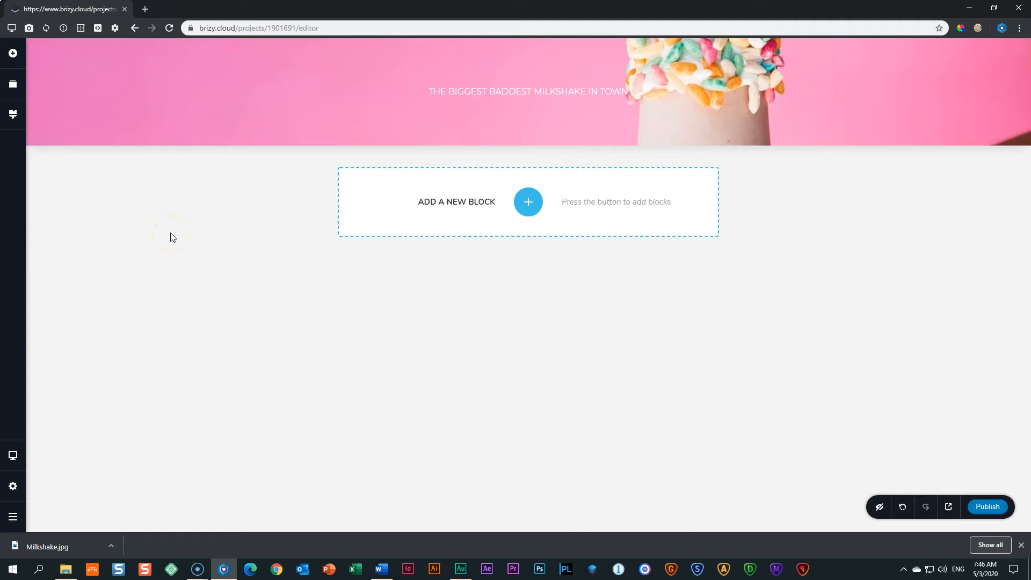
# Load fonts.google.com in a new Blisk tab and dismiss the variable fonts notice.
pyautogui.click(146, 10)
pyautogui.click(272, 24)
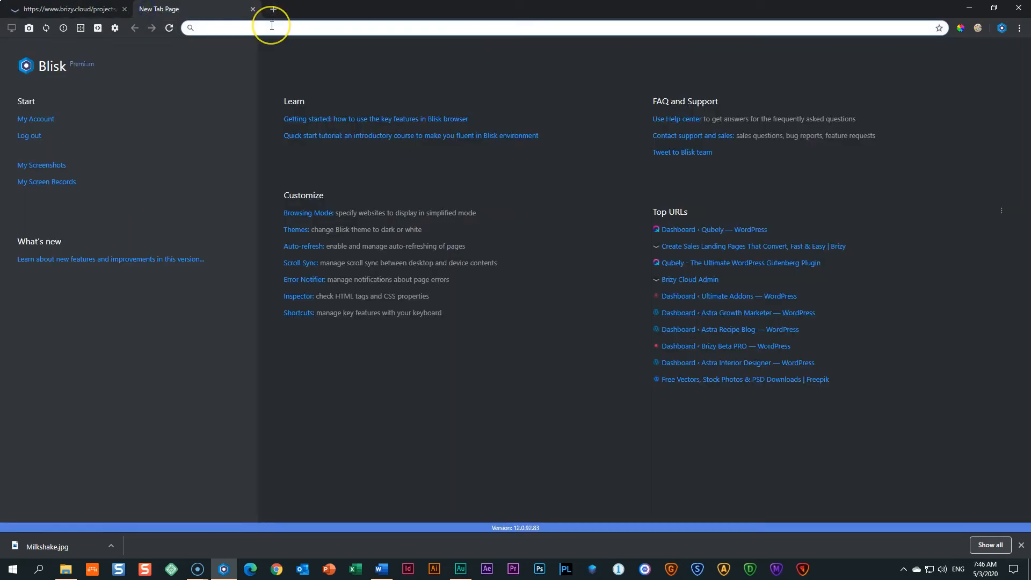
pyautogui.write('fonts.')
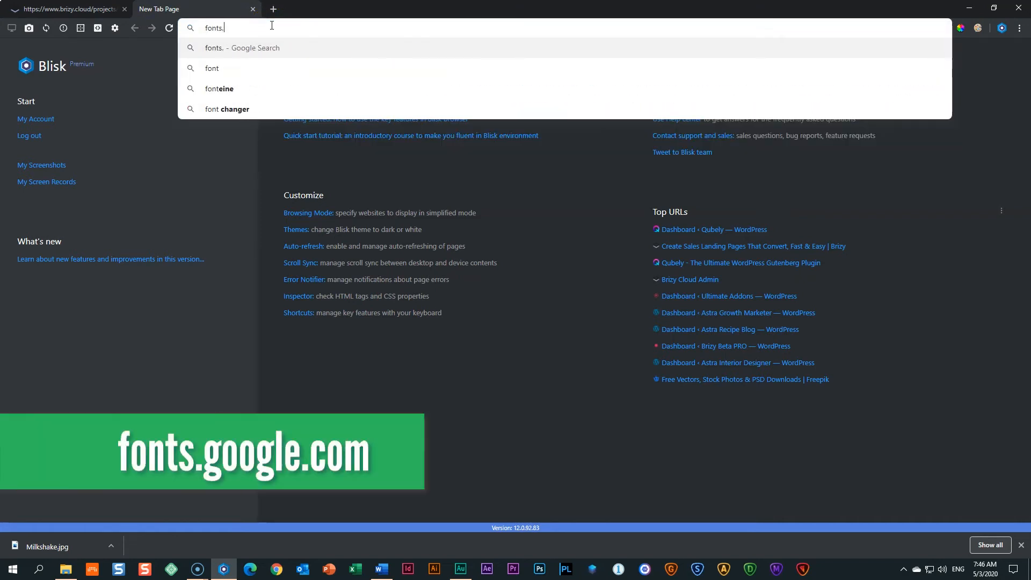
pyautogui.write('google.com')
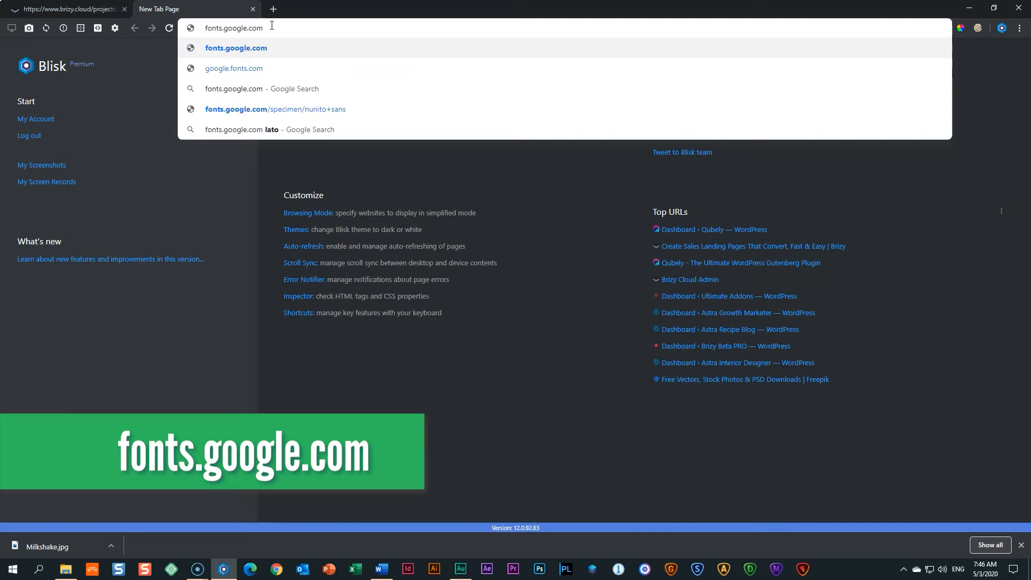
pyautogui.press('Return')
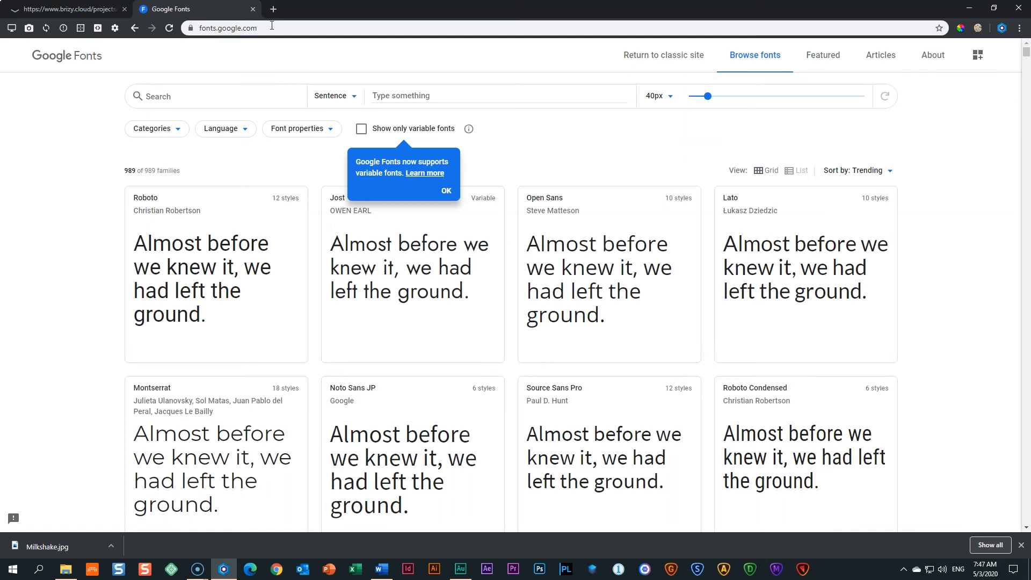
pyautogui.click(446, 192)
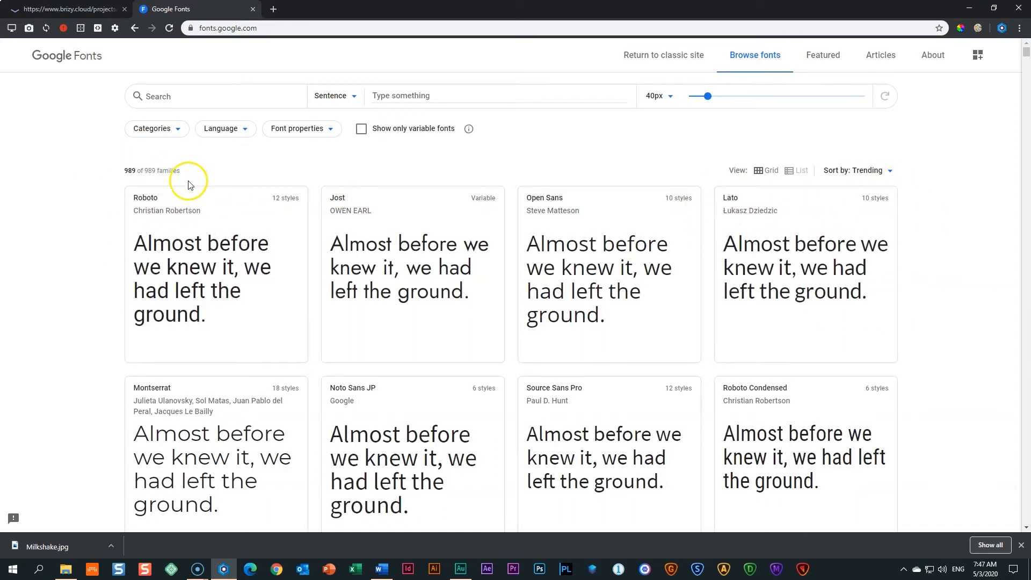
# Open Montserrat's Google Fonts page and scroll through its styles from Thin 100 to Extra-bold 800 italic.
pyautogui.scroll(-1, 66, 258)
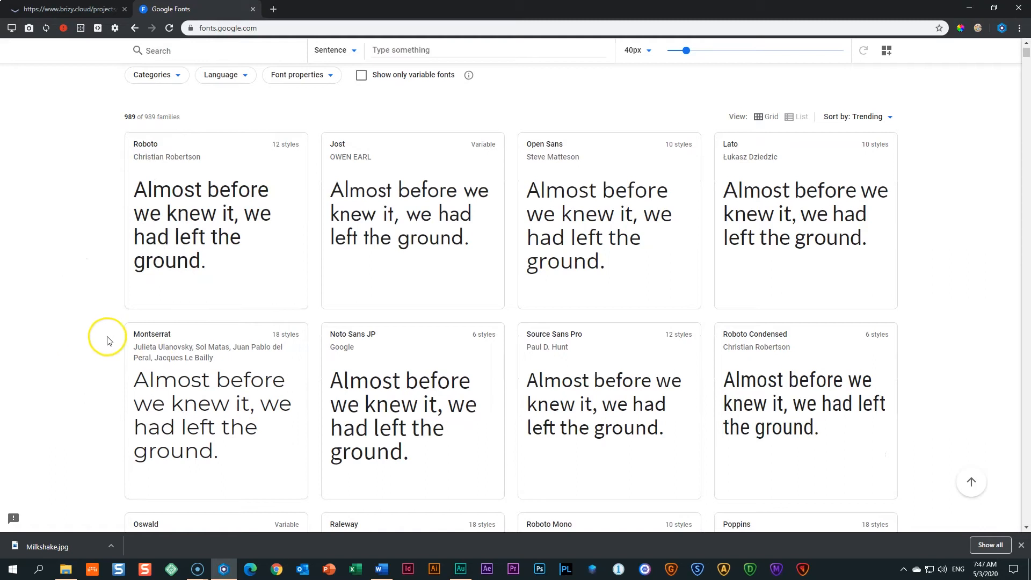
pyautogui.scroll(-1, 102, 339)
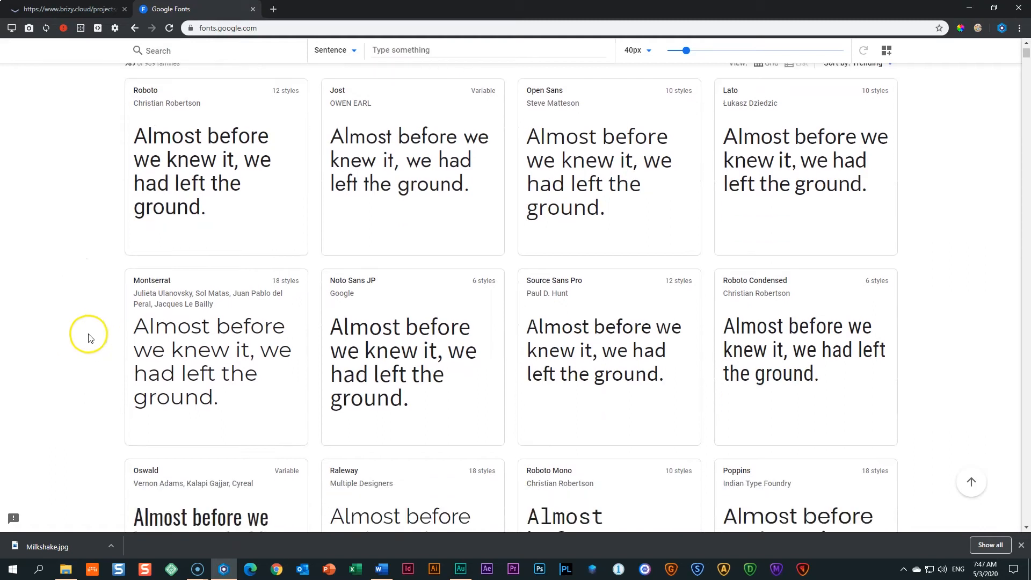
pyautogui.click(180, 296)
pyautogui.moveTo(127, 284); pyautogui.dragTo(523, 290)
pyautogui.click(88, 274)
pyautogui.scroll(-3, 91, 274)
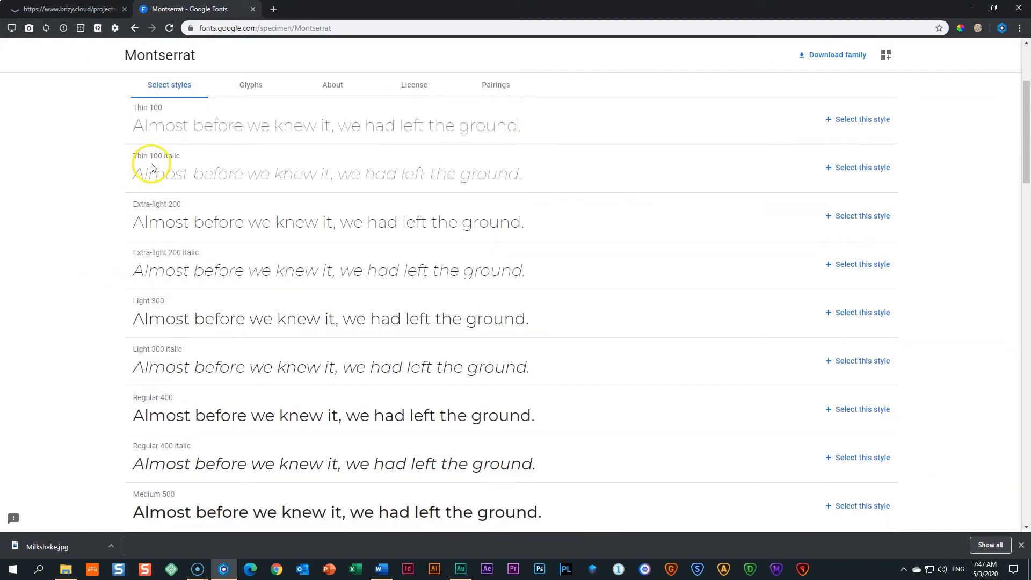
pyautogui.scroll(-6, 150, 241)
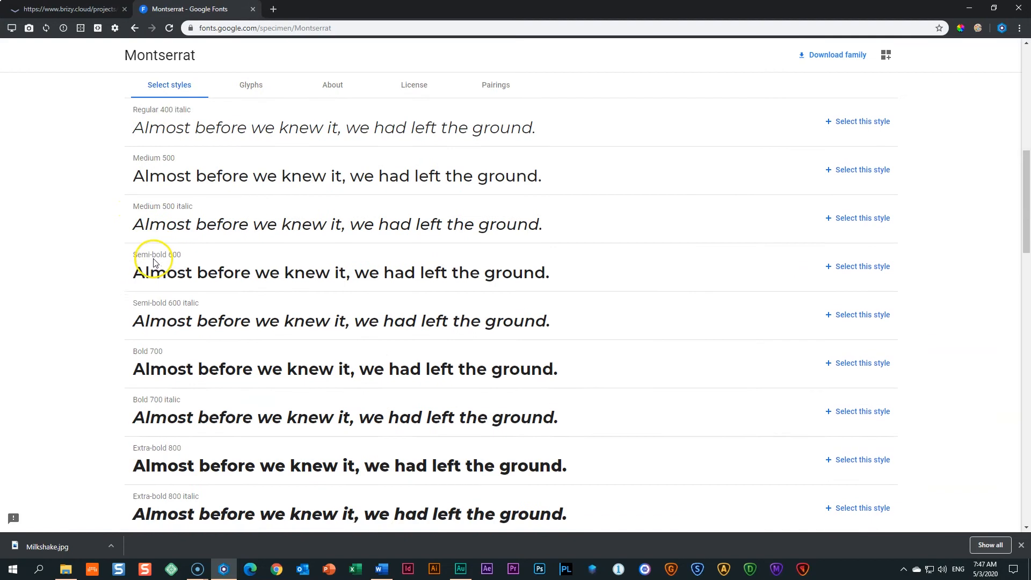
pyautogui.scroll(-6, 153, 263)
pyautogui.scroll(6, 175, 295)
pyautogui.scroll(8, 177, 297)
pyautogui.click(186, 285)
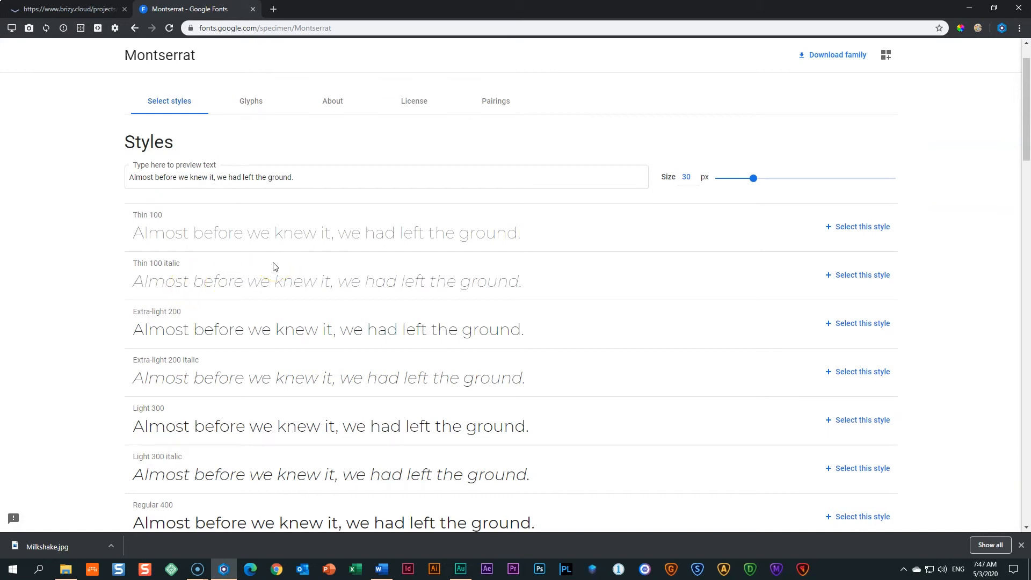
pyautogui.scroll(1, 274, 265)
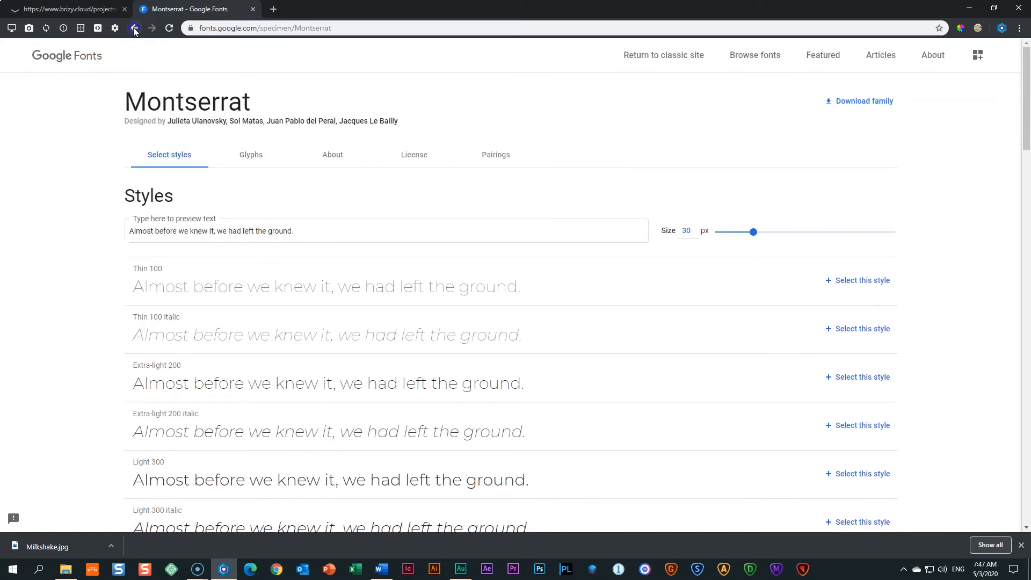
# Go back to the font catalogue, open Merriweather's page to browse its styles, then return.
pyautogui.click(134, 28)
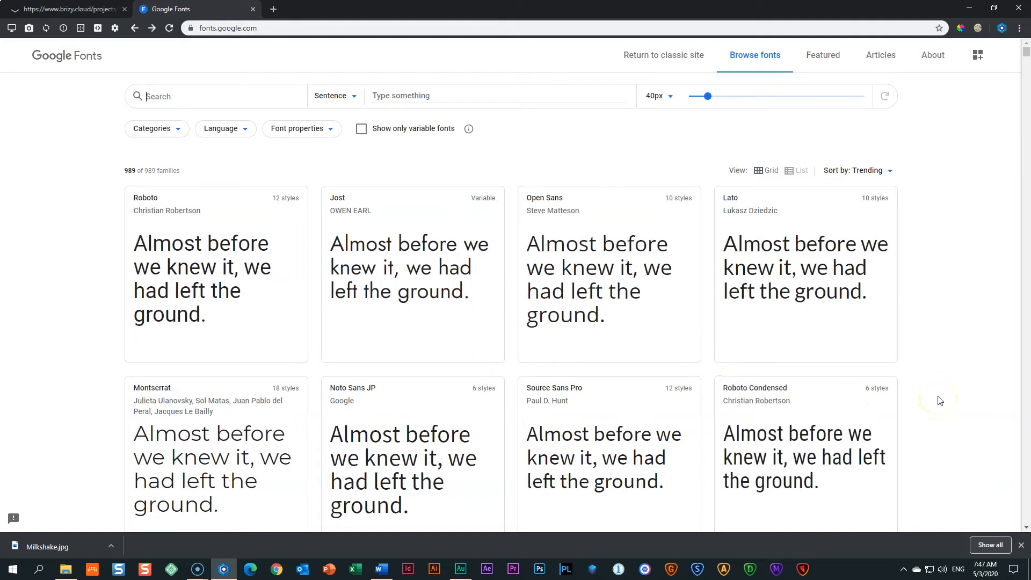
pyautogui.click(127, 170)
pyautogui.scroll(-8, 214, 177)
pyautogui.scroll(-3, 216, 181)
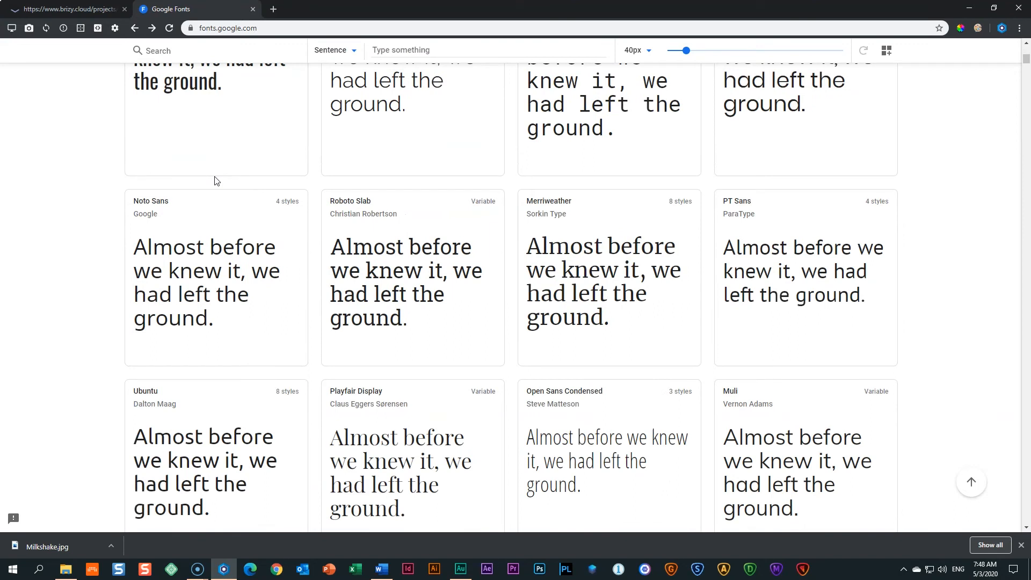
pyautogui.click(560, 211)
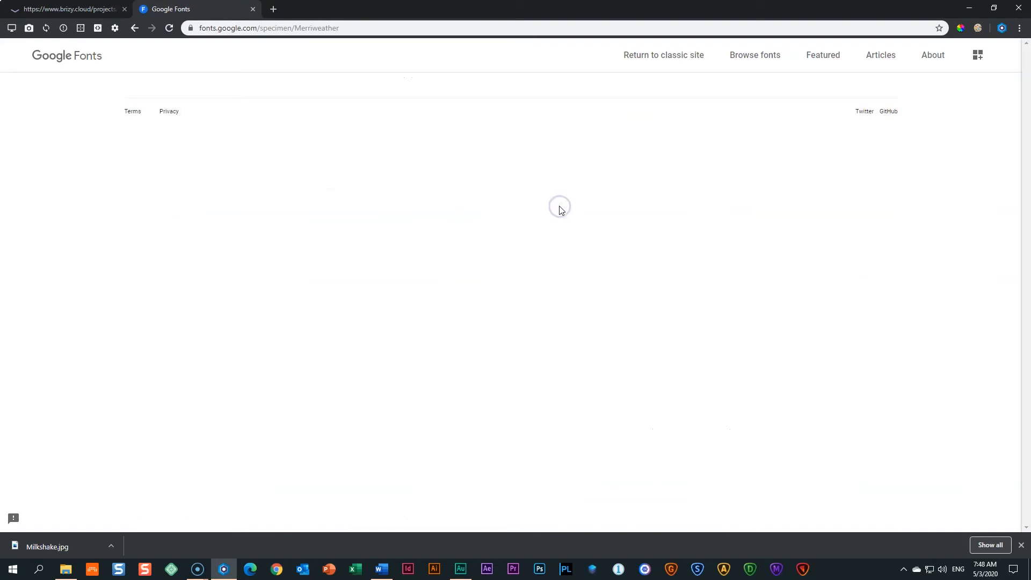
pyautogui.scroll(-3, 442, 270)
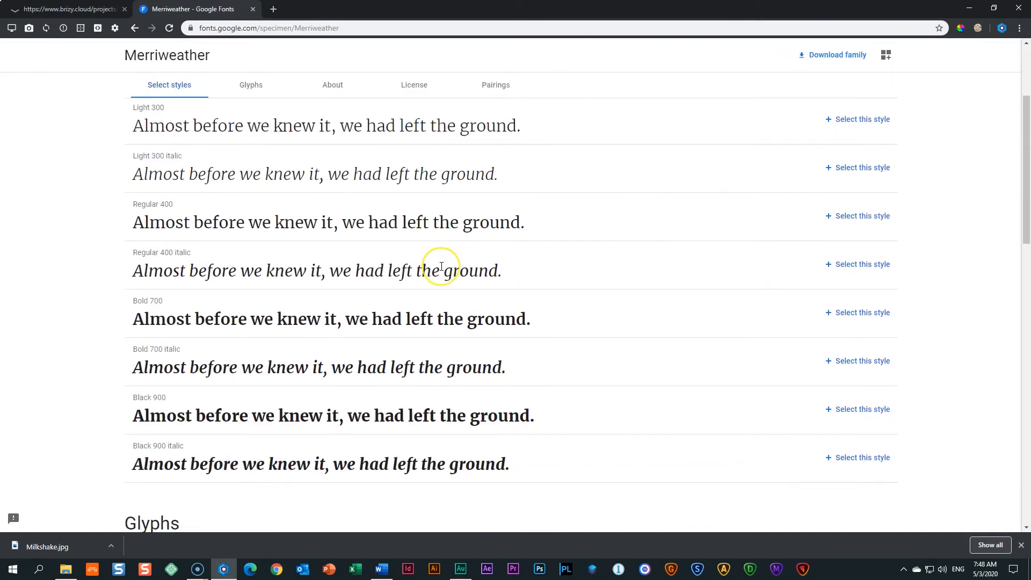
pyautogui.scroll(-3, 441, 267)
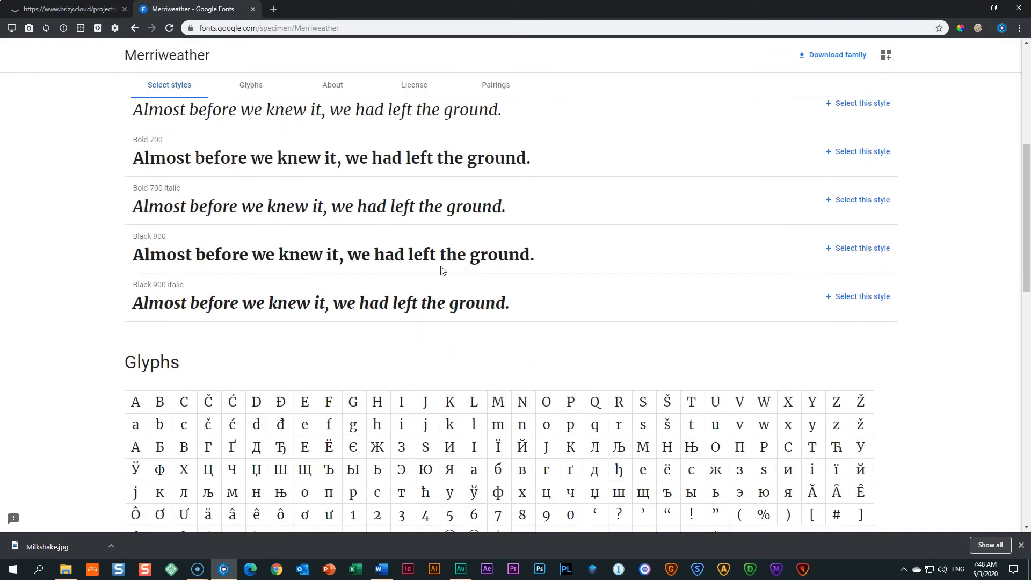
pyautogui.scroll(5, 442, 270)
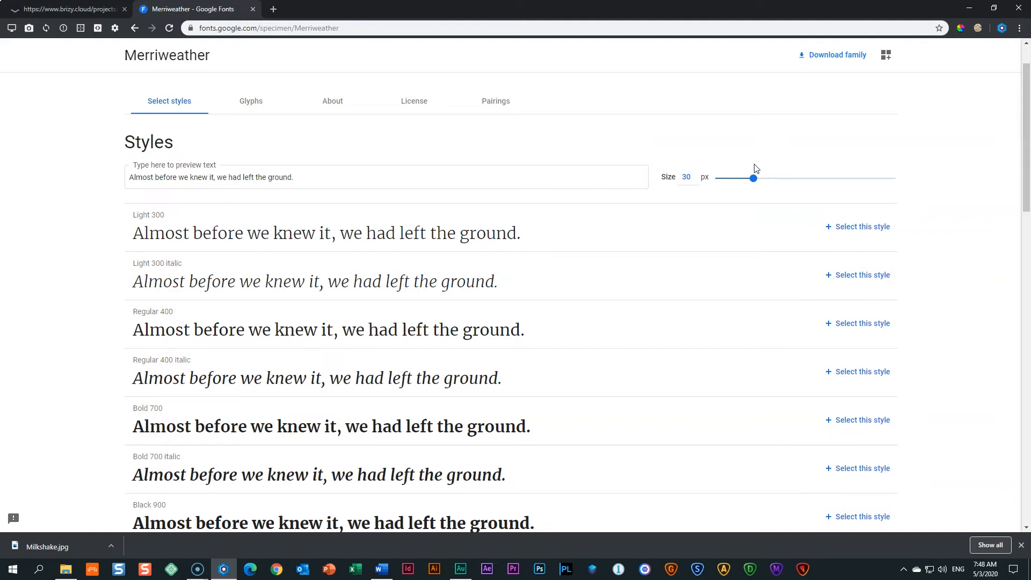
pyautogui.scroll(1, 716, 278)
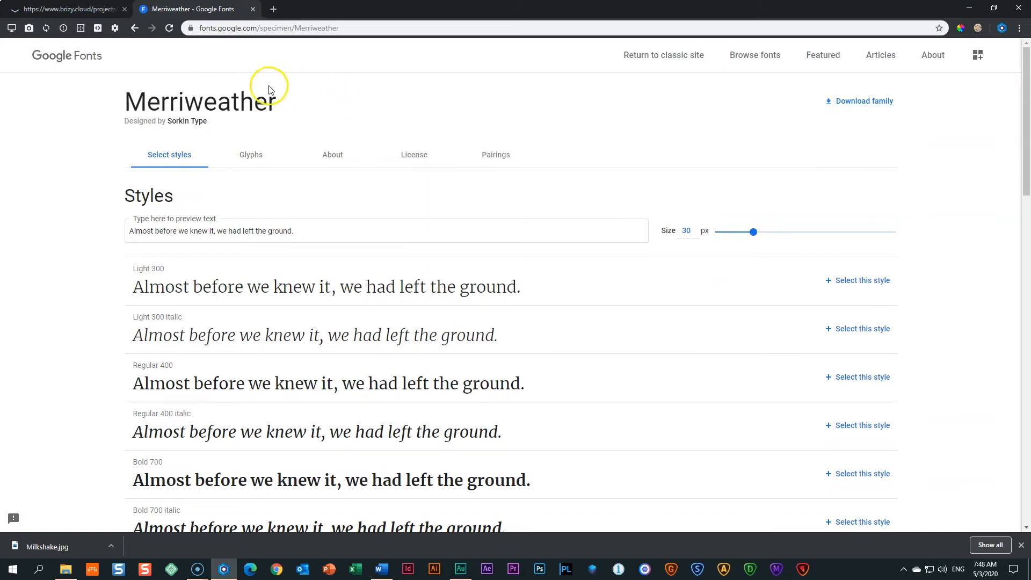
pyautogui.click(136, 30)
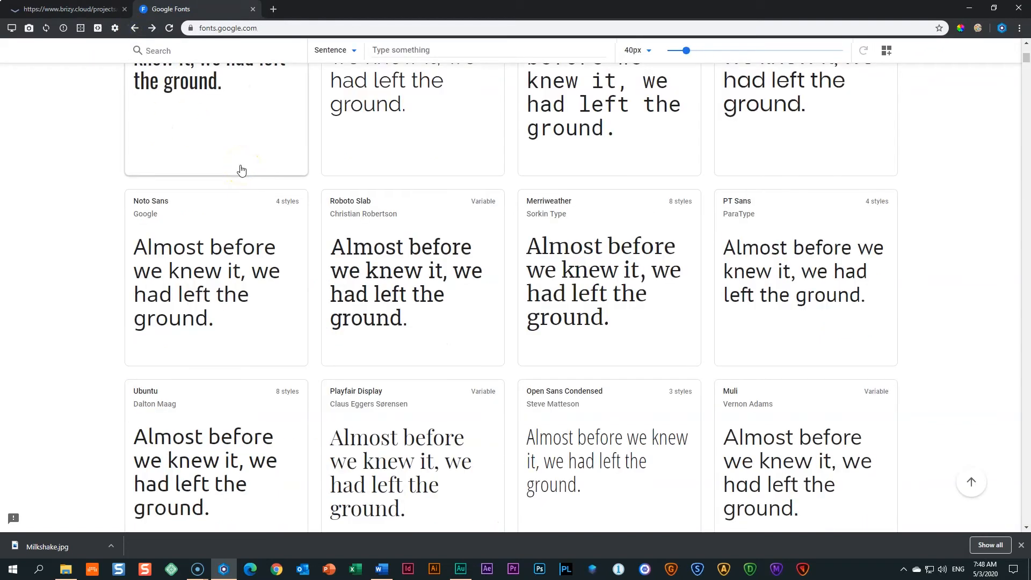
# Scroll through the Google Fonts catalogue comparing headline typefaces, then close the Google Fonts tab.
pyautogui.scroll(-3, 243, 165)
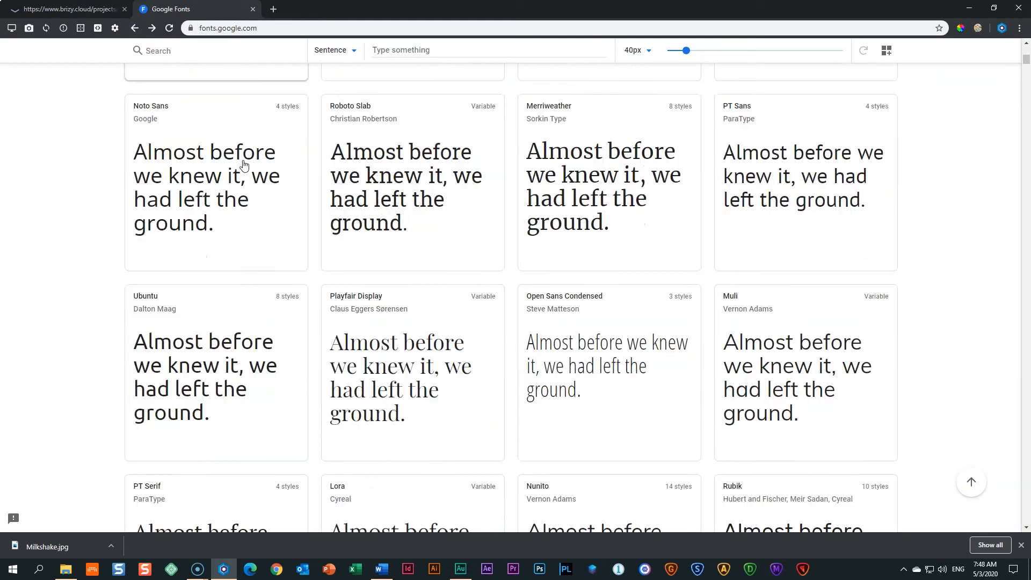
pyautogui.scroll(-7, 244, 165)
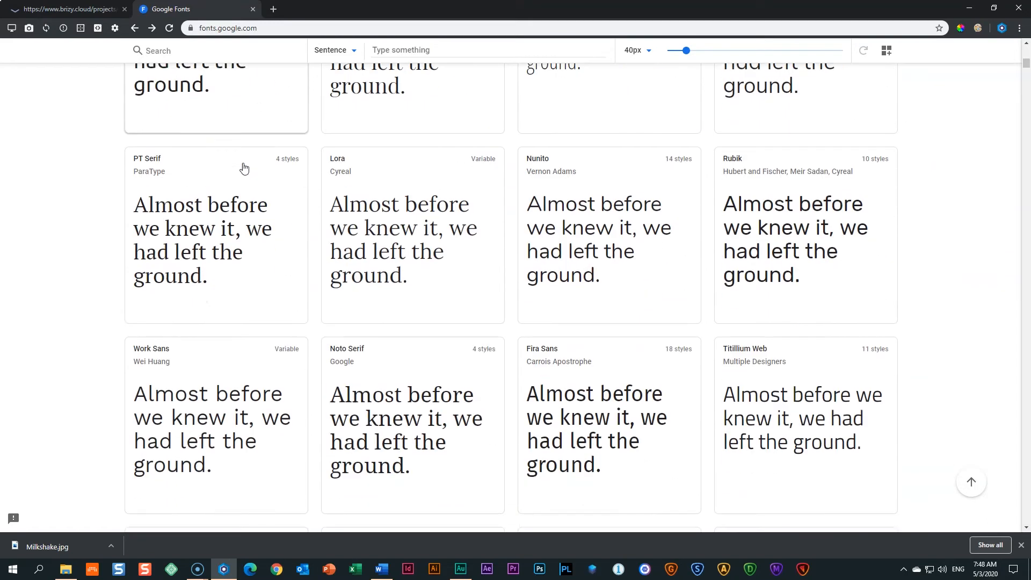
pyautogui.scroll(-3, 243, 167)
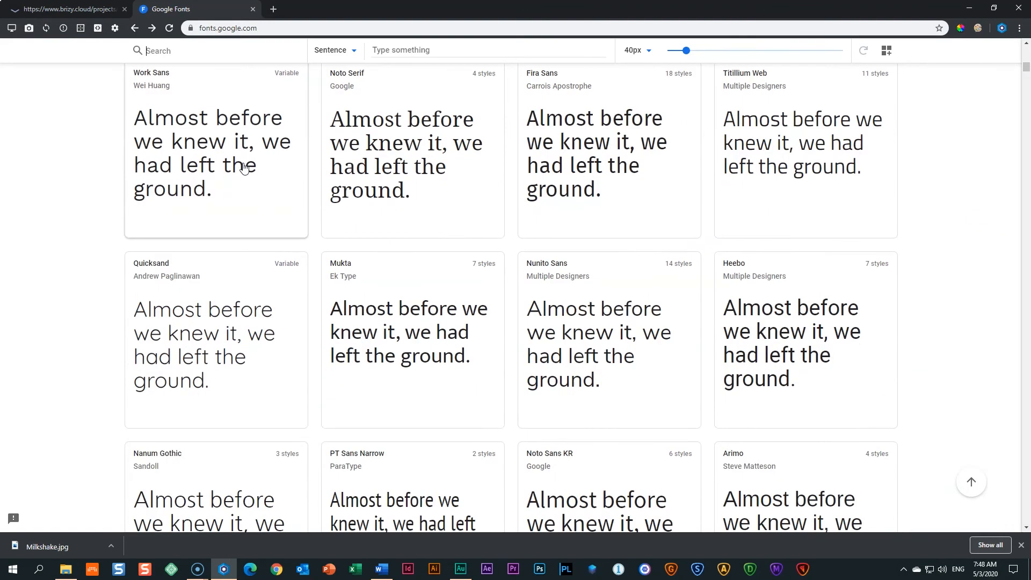
pyautogui.scroll(-2, 243, 167)
pyautogui.scroll(-4, 243, 167)
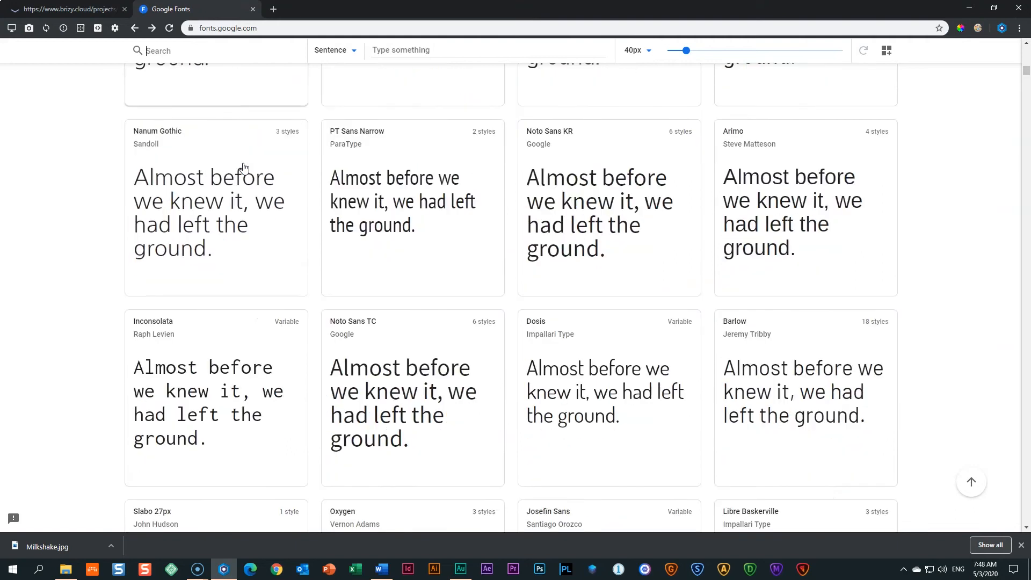
pyautogui.scroll(-4, 244, 167)
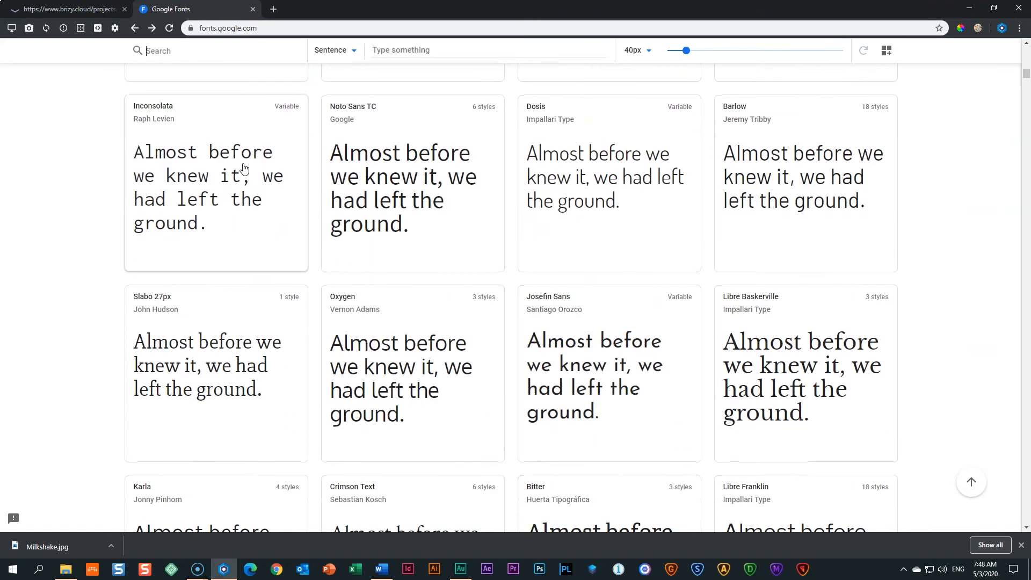
pyautogui.scroll(-4, 243, 167)
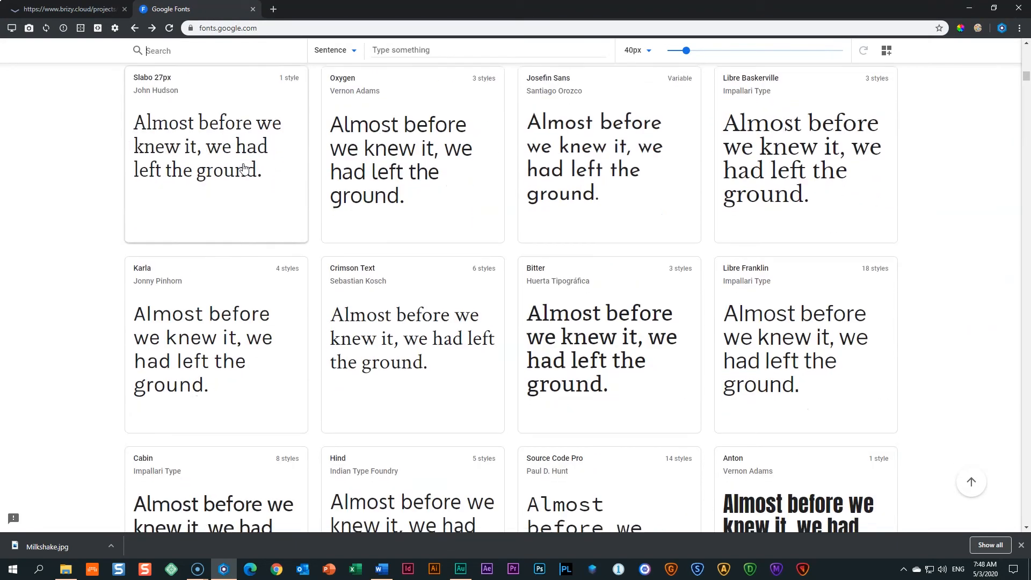
pyautogui.scroll(-3, 243, 167)
pyautogui.scroll(-4, 243, 167)
pyautogui.scroll(-2, 243, 168)
pyautogui.scroll(-4, 243, 168)
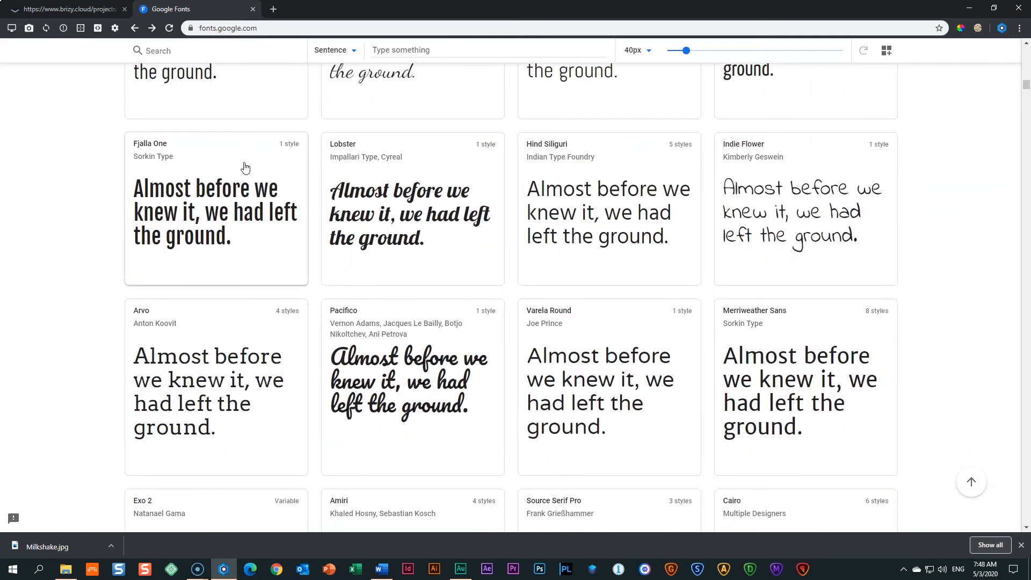
pyautogui.scroll(-3, 244, 167)
pyautogui.scroll(-3, 245, 167)
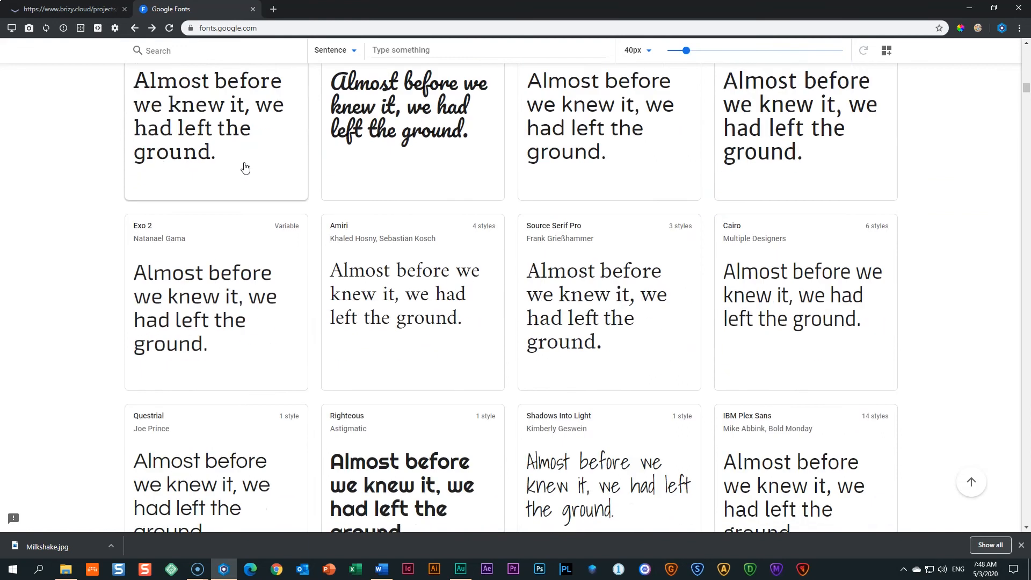
pyautogui.scroll(-3, 244, 167)
pyautogui.scroll(-3, 245, 168)
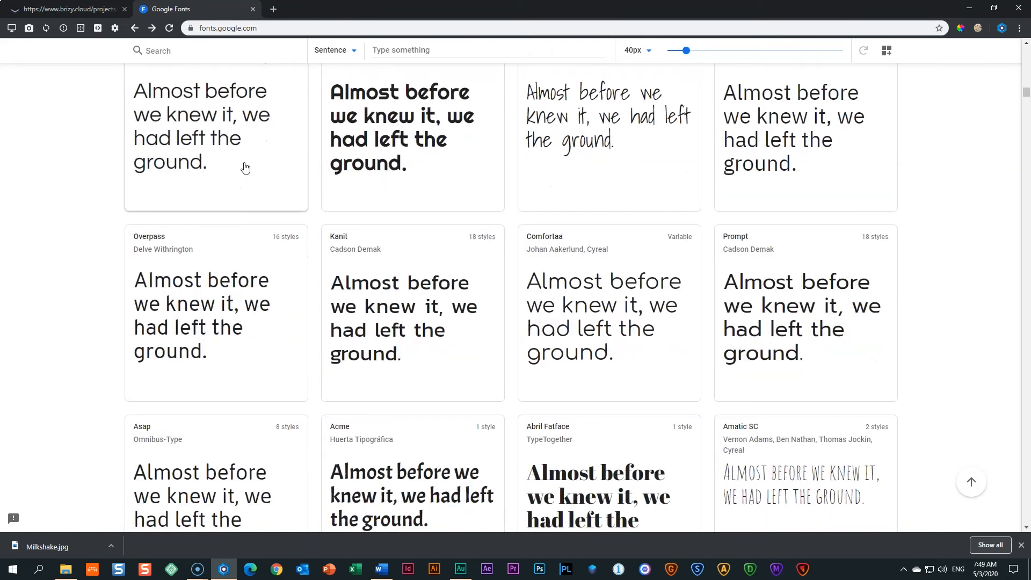
pyautogui.scroll(-3, 245, 168)
pyautogui.scroll(-3, 245, 169)
pyautogui.click(267, 187)
pyautogui.scroll(-3, 306, 175)
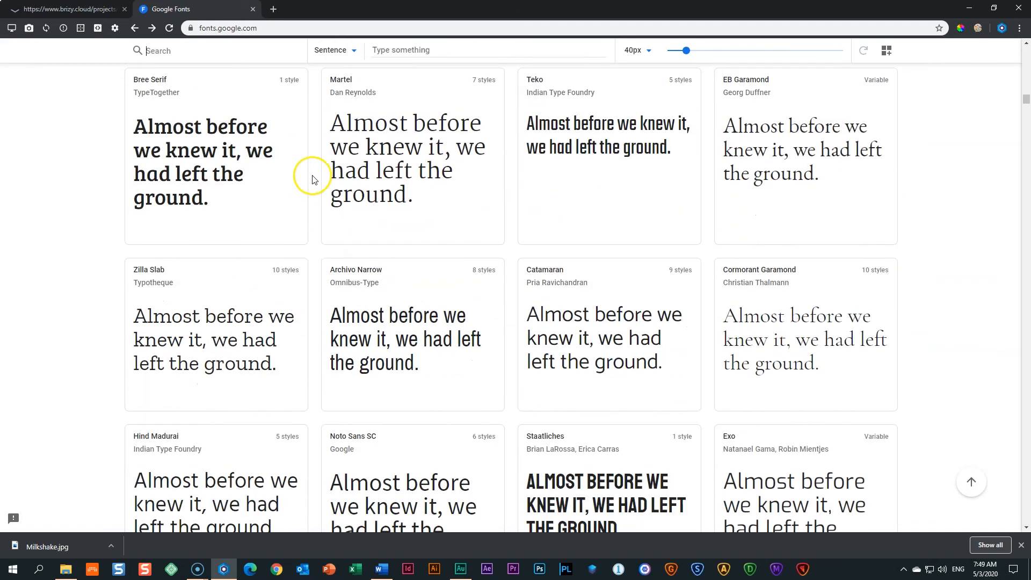
pyautogui.scroll(-4, 314, 179)
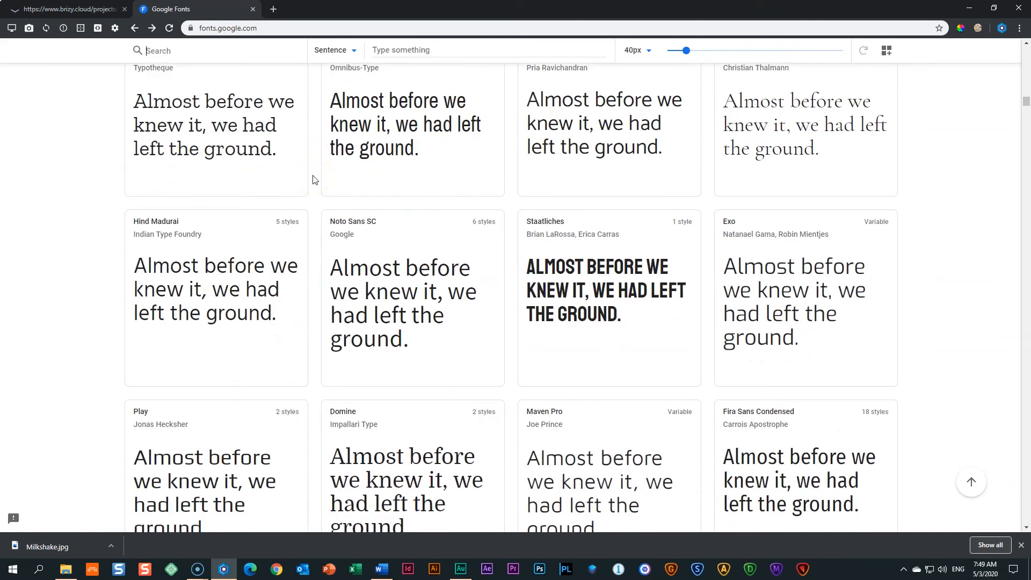
pyautogui.scroll(20, 314, 179)
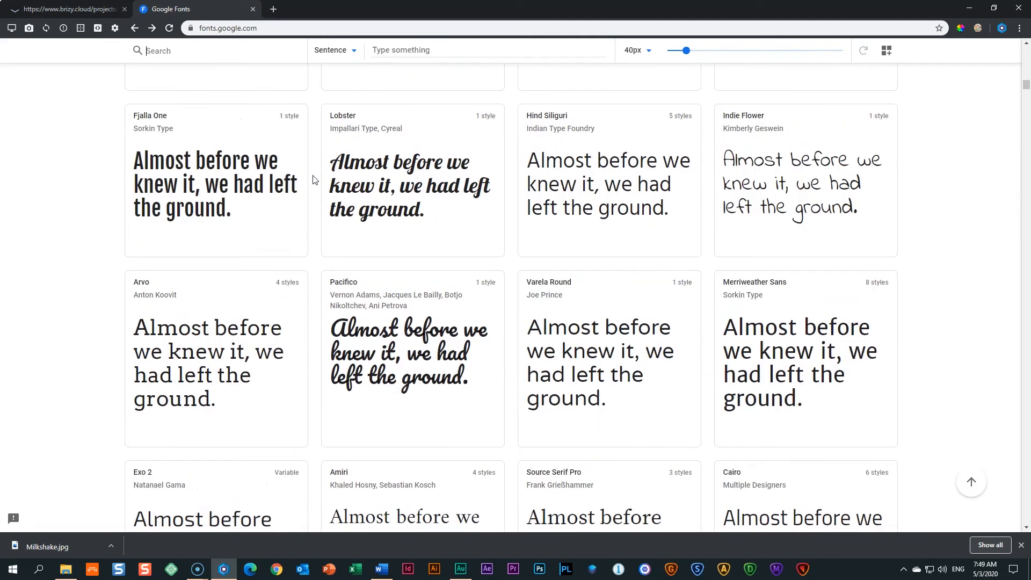
pyautogui.scroll(10, 314, 179)
pyautogui.click(253, 10)
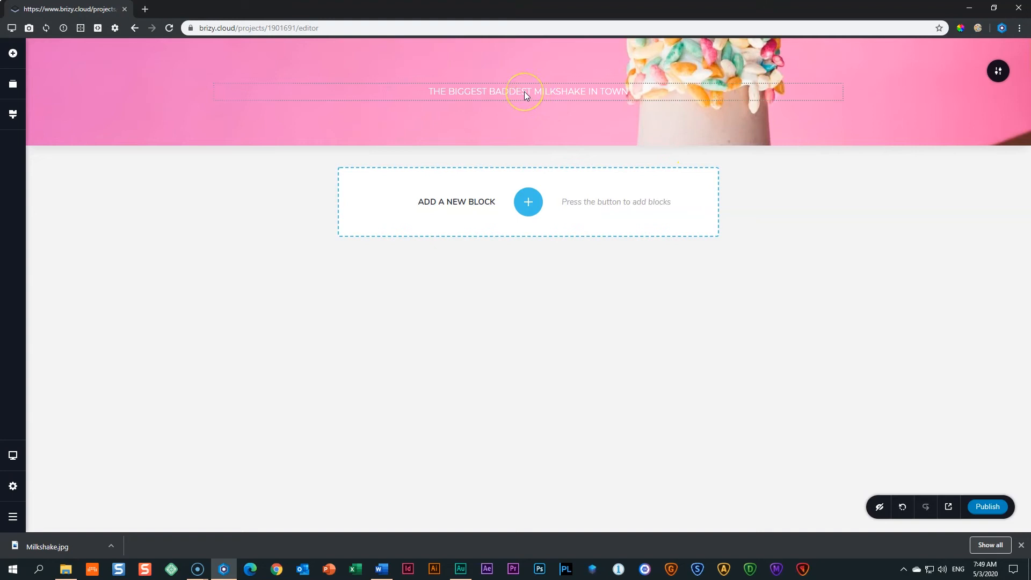
# From the headline's typography settings, choose Add New Font with Google Fonts as the source.
pyautogui.click(526, 95)
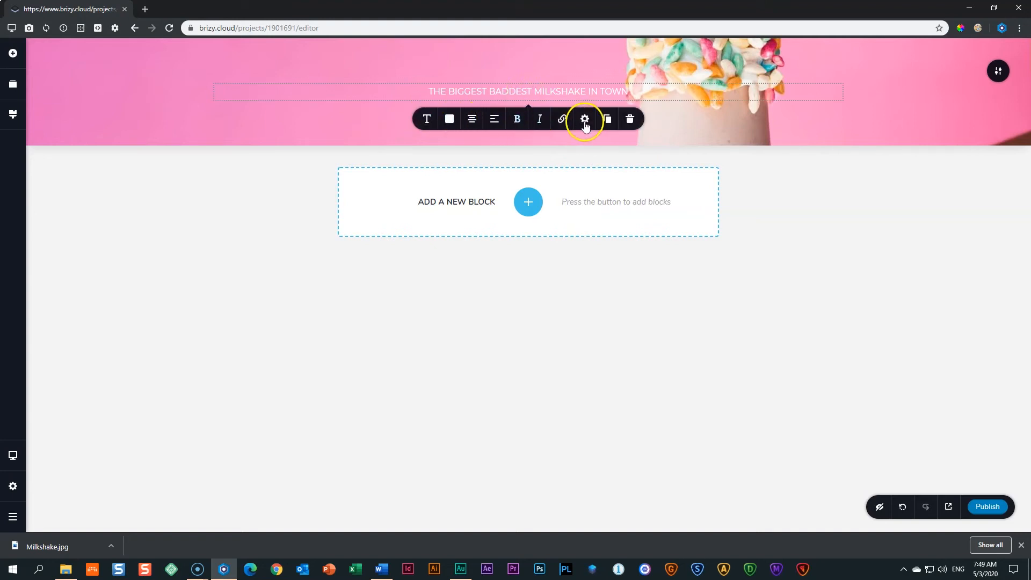
pyautogui.click(427, 118)
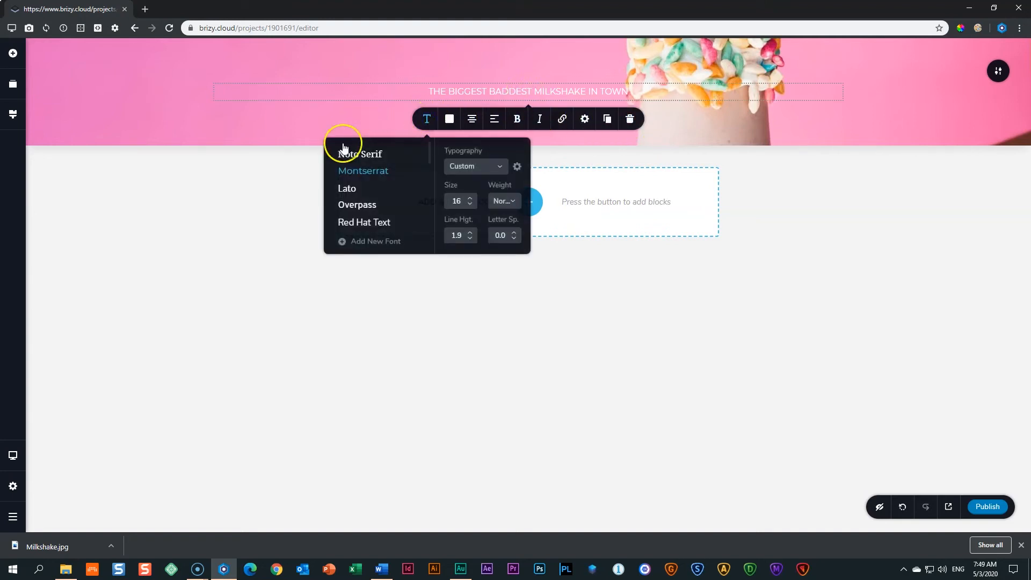
pyautogui.click(348, 244)
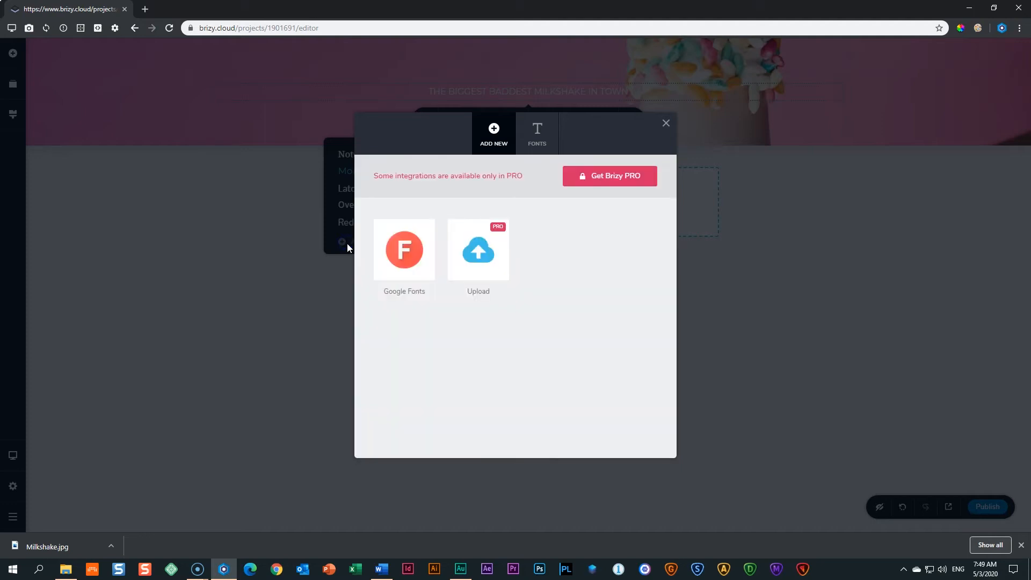
pyautogui.click(396, 276)
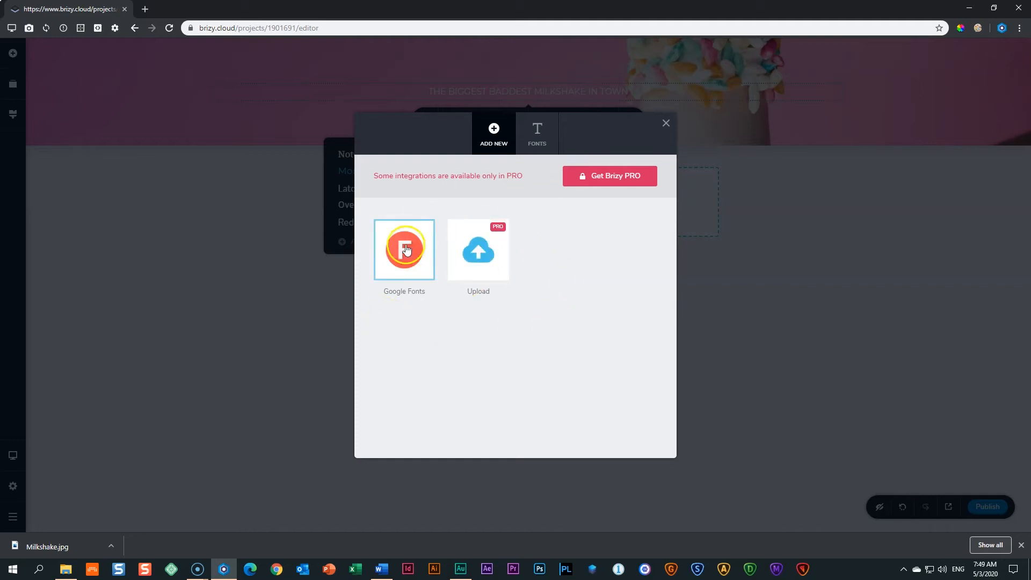
pyautogui.click(419, 269)
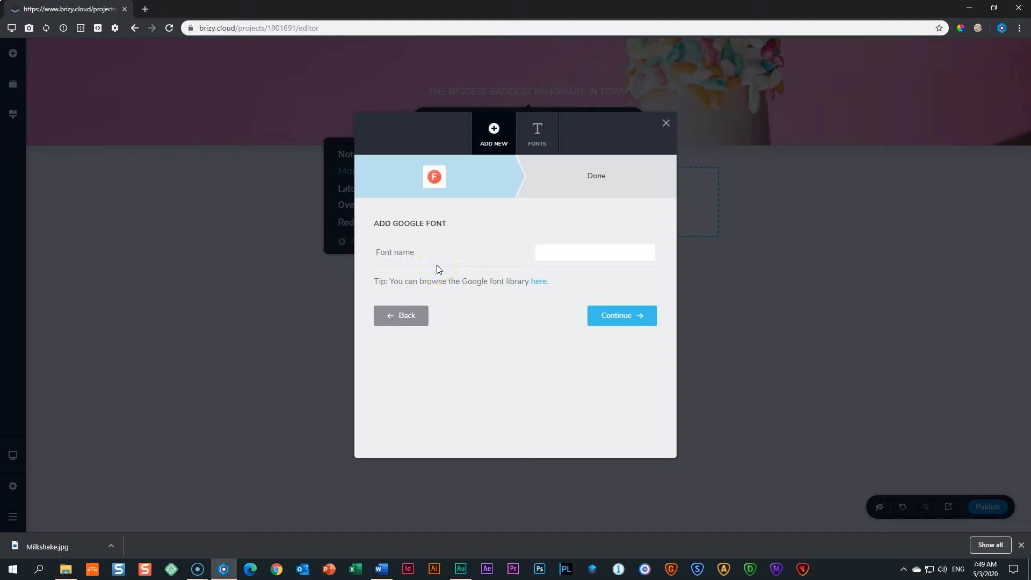
# Replace the typed Merriweather name with 'livvic', add the Livvic Google font, and finish.
pyautogui.click(604, 250)
pyautogui.write('merriweather')
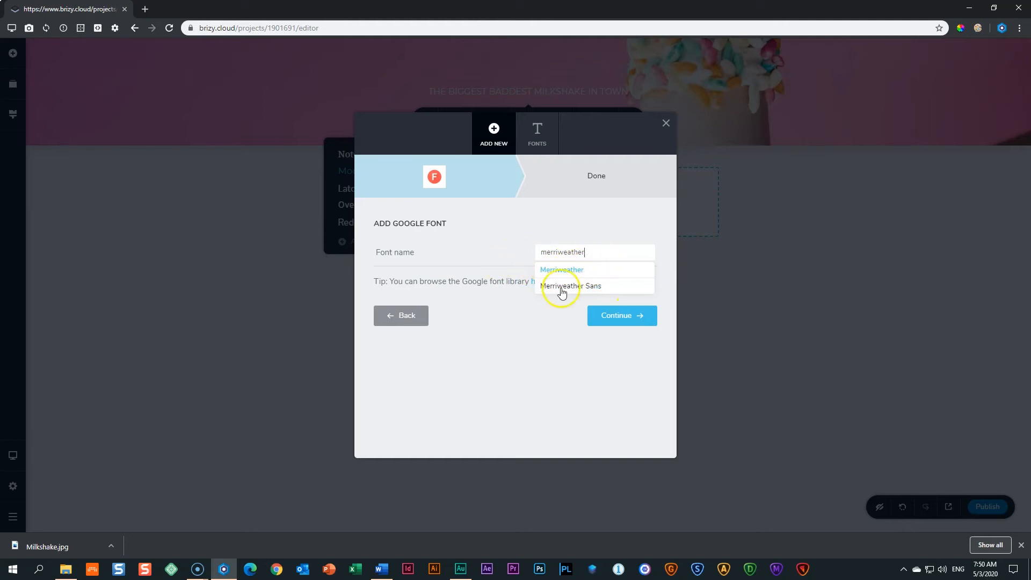
pyautogui.moveTo(603, 250); pyautogui.dragTo(500, 253)
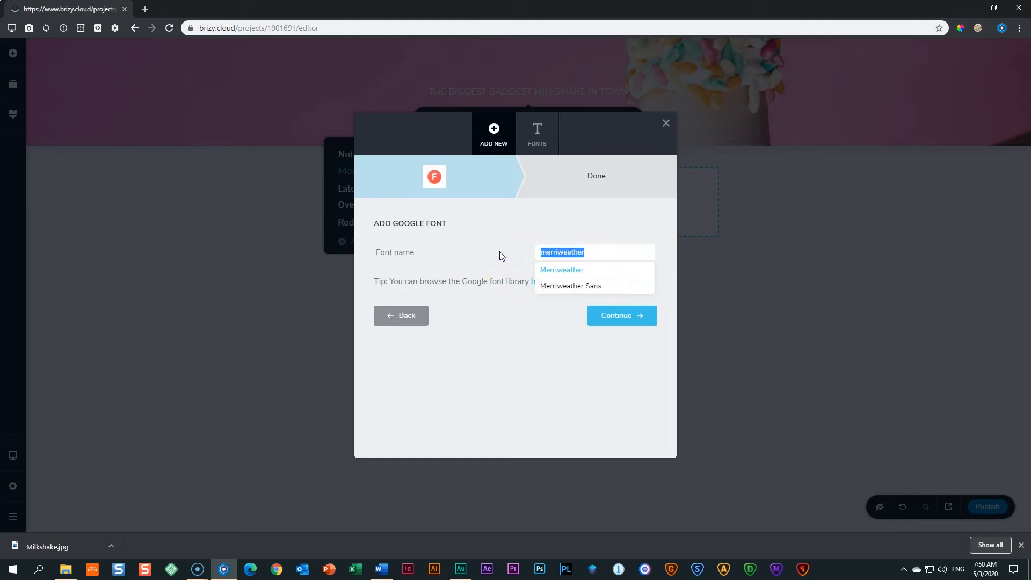
pyautogui.press('BackSpace')
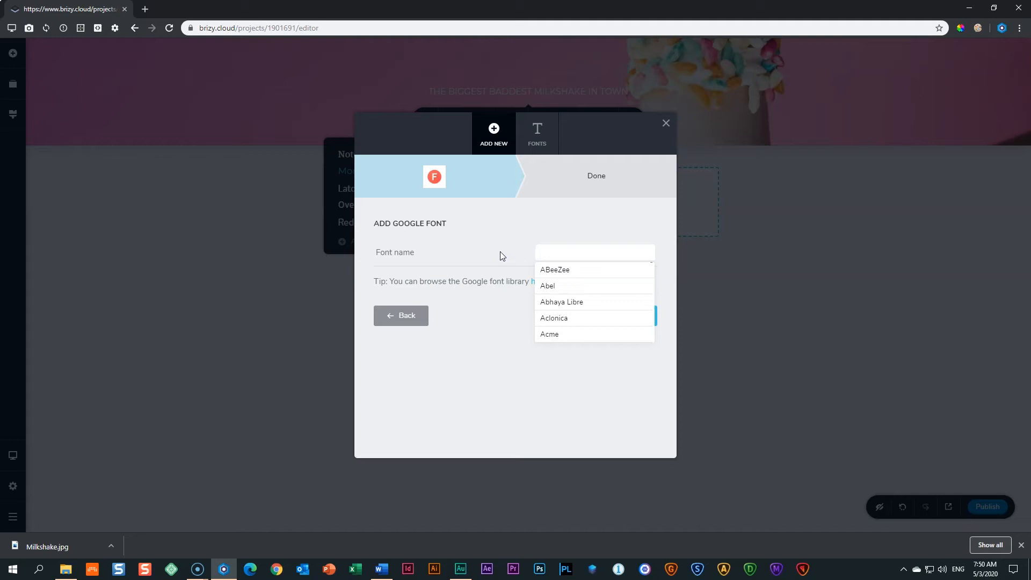
pyautogui.write('livvic')
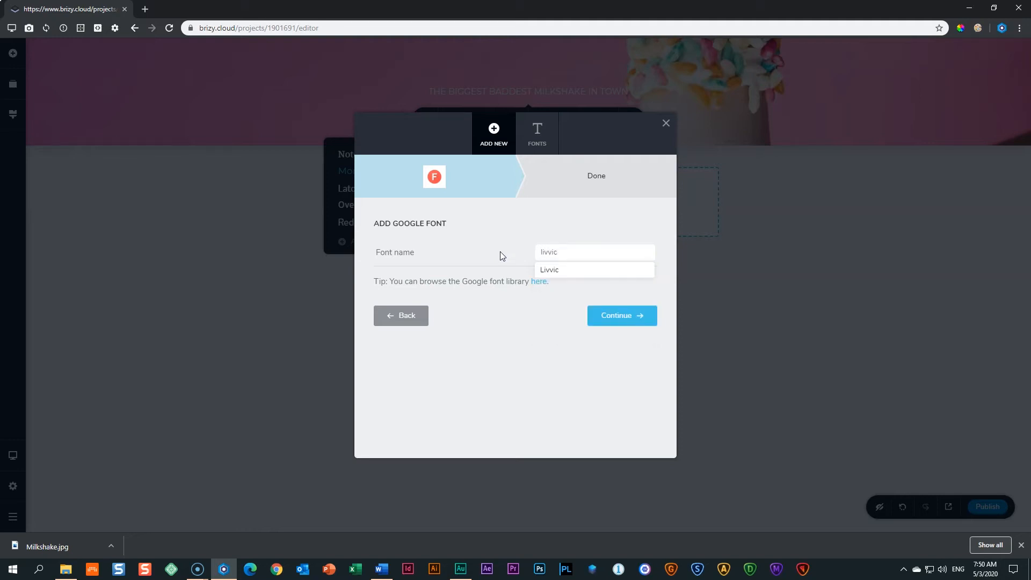
pyautogui.click(551, 272)
pyautogui.click(553, 271)
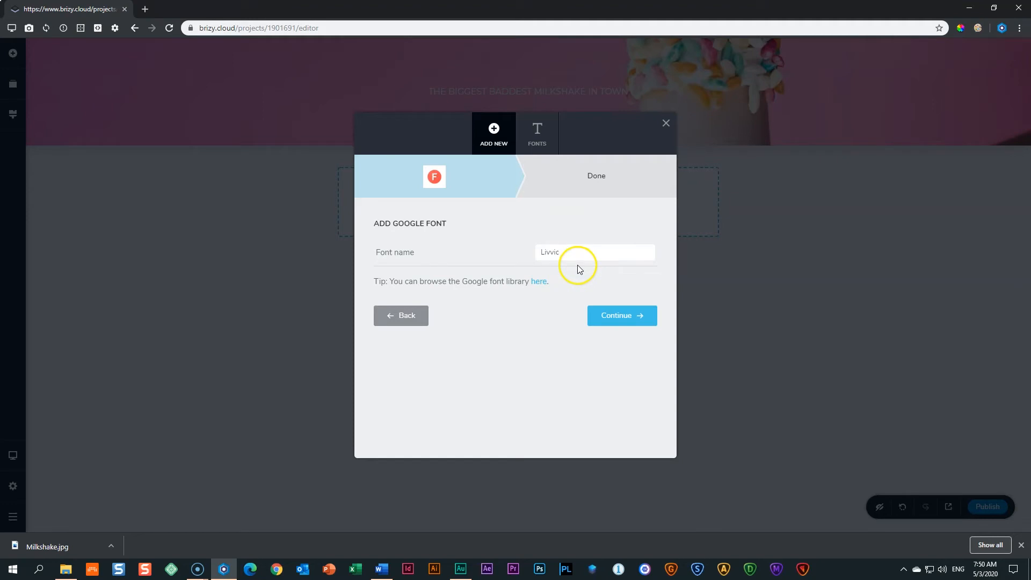
pyautogui.click(603, 319)
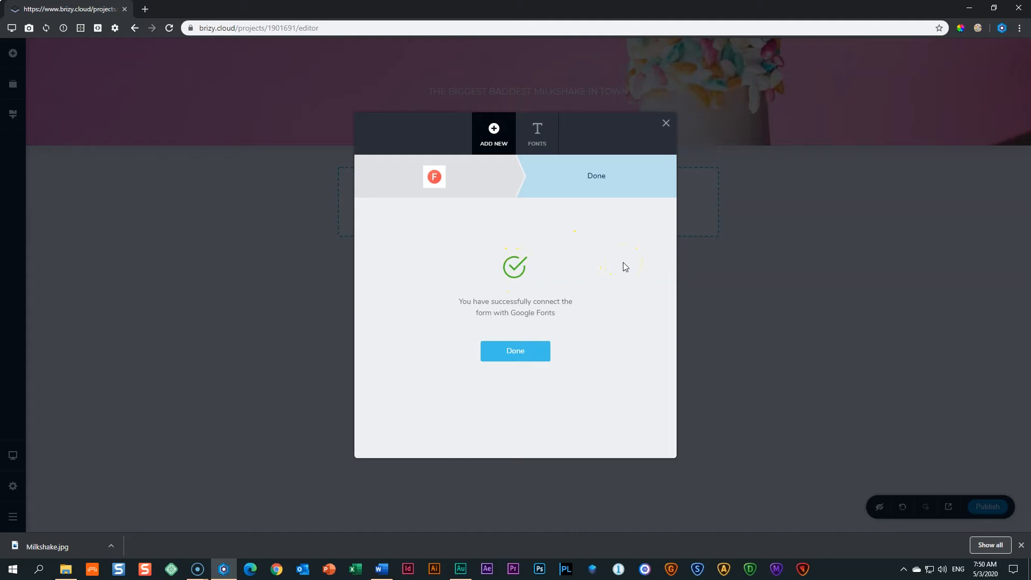
pyautogui.click(511, 354)
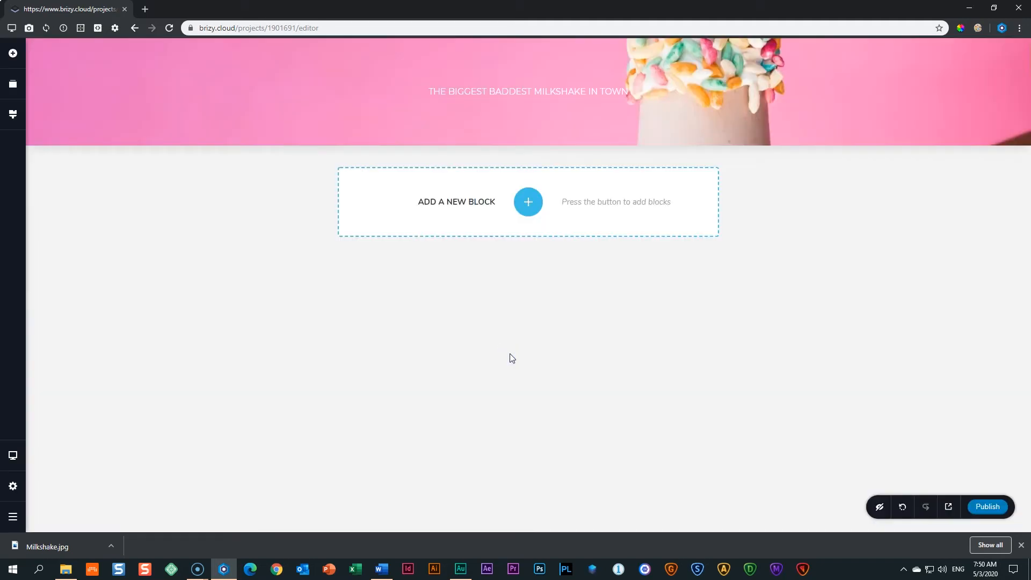
# Open the headline's font list and check that Livvic now appears at the top.
pyautogui.click(511, 96)
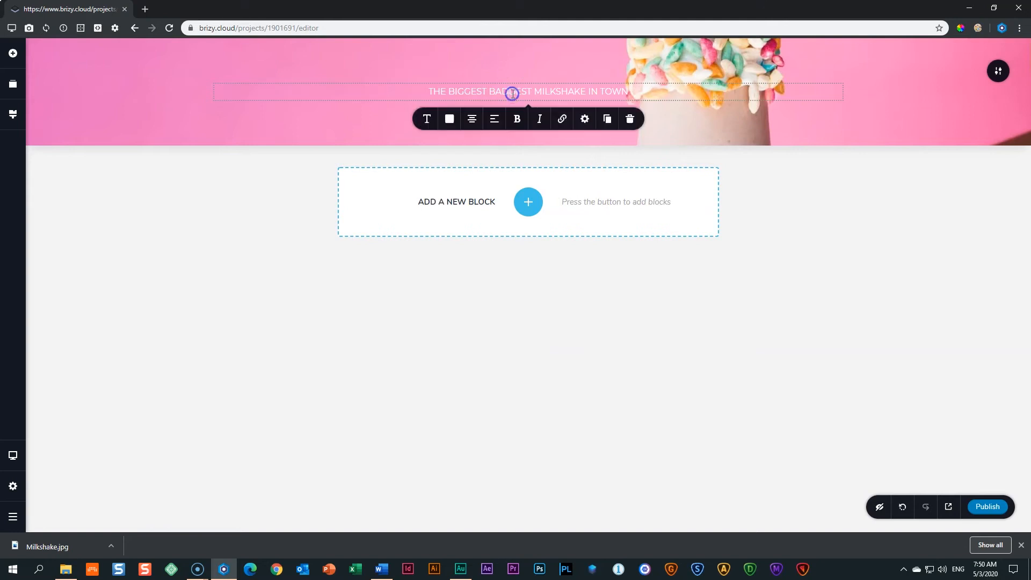
pyautogui.click(427, 120)
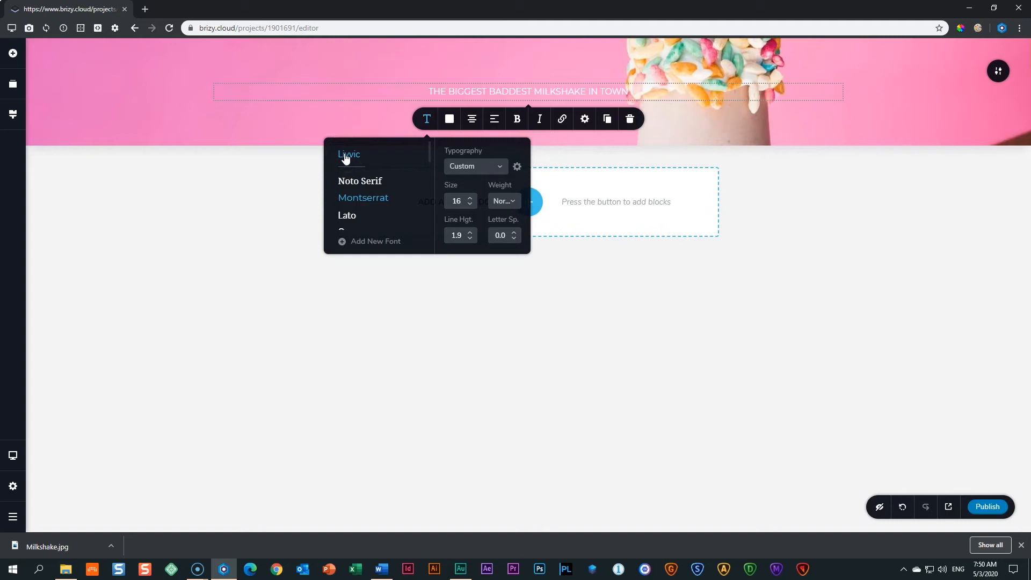
pyautogui.scroll(-5, 368, 200)
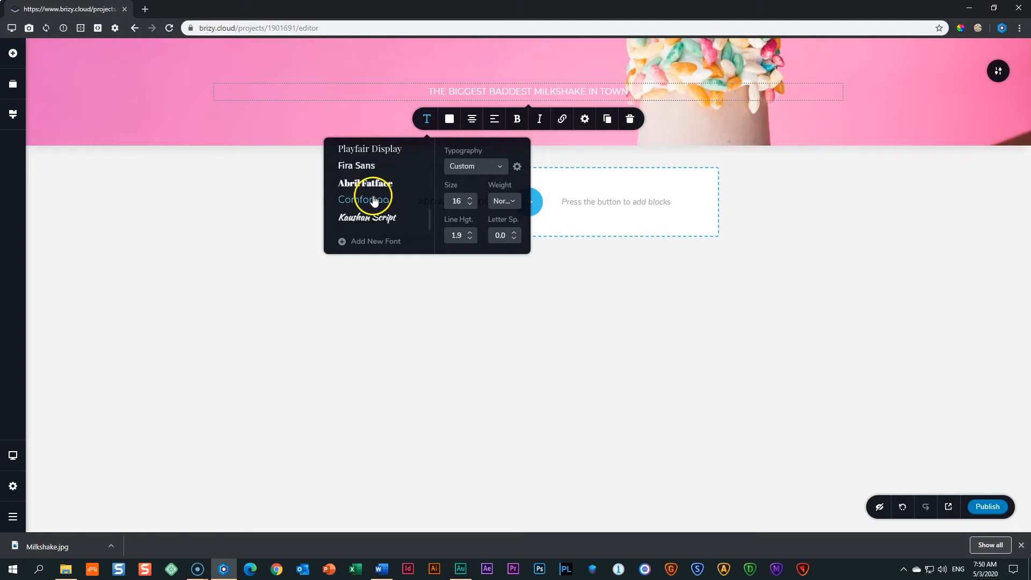
pyautogui.scroll(5, 375, 200)
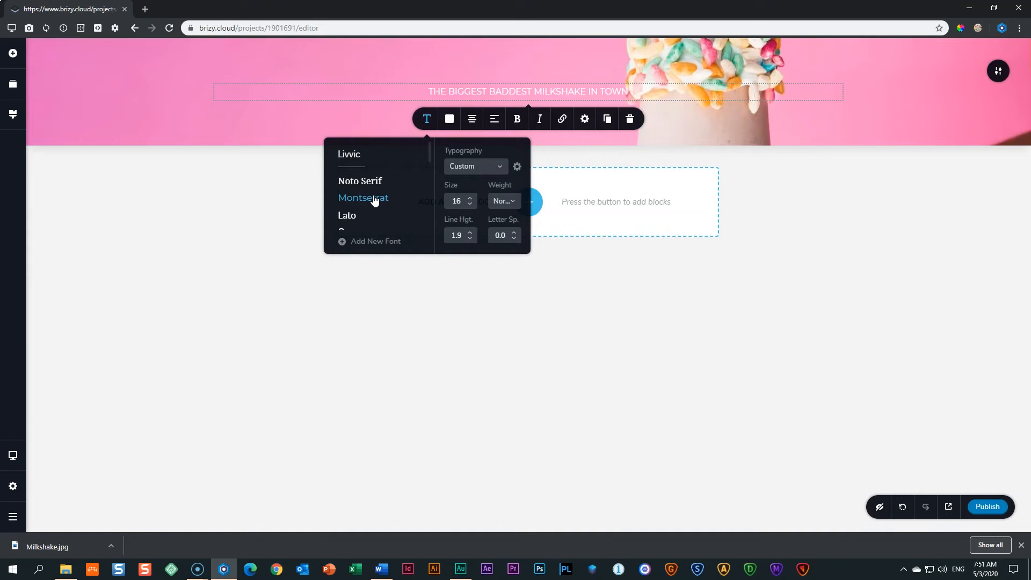
# Set the milkshake headline to the Livvic font at size 54.
pyautogui.click(376, 244)
pyautogui.click(351, 158)
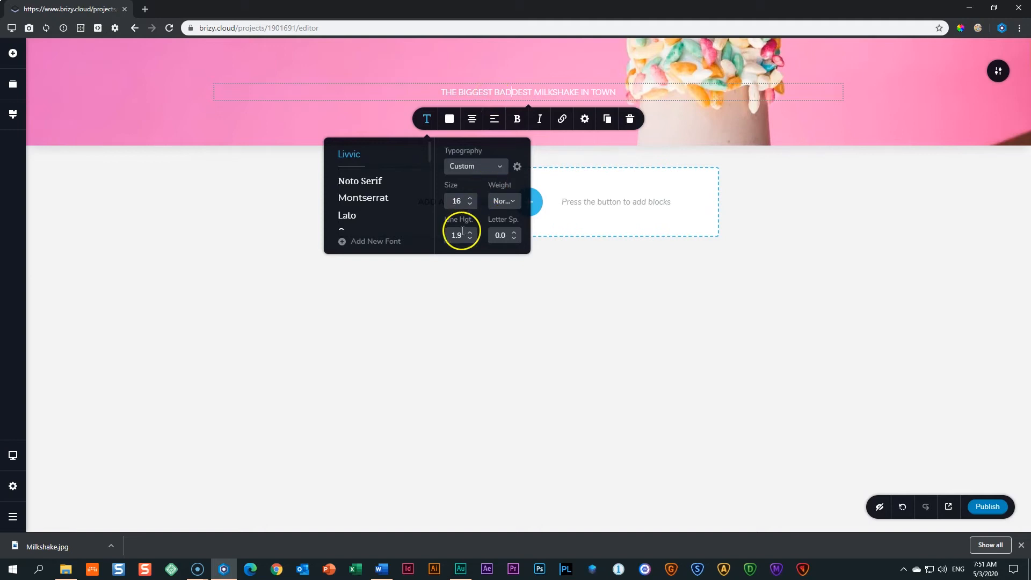
pyautogui.click(471, 198)
pyautogui.click(471, 198)
pyautogui.click(470, 198)
pyautogui.click(470, 198)
pyautogui.click(470, 200)
pyautogui.click(470, 200)
pyautogui.click(471, 200)
pyautogui.click(470, 200)
pyautogui.click(471, 200)
pyautogui.click(470, 200)
pyautogui.click(470, 207)
pyautogui.click(470, 207)
pyautogui.click(457, 211)
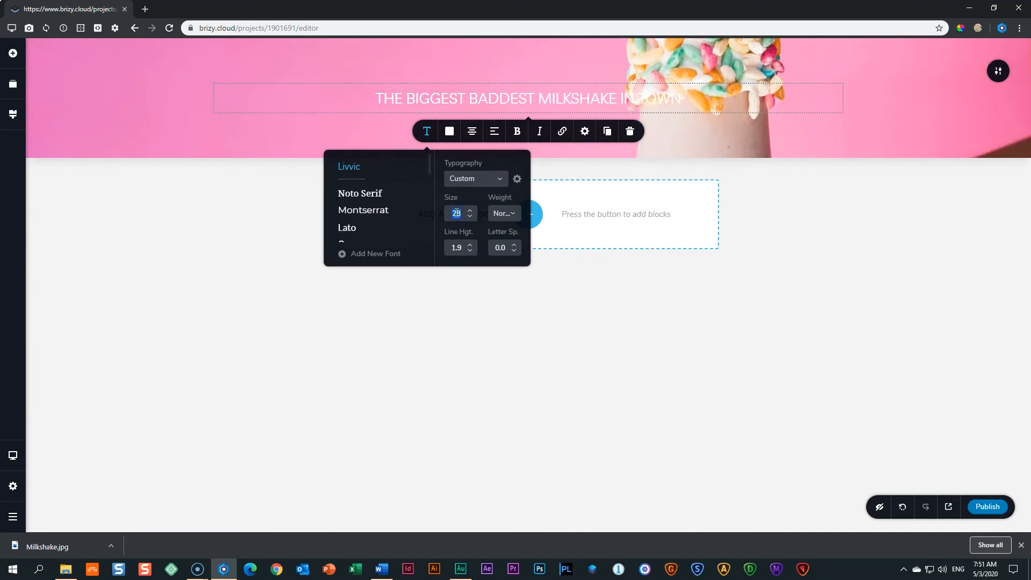
pyautogui.write('54')
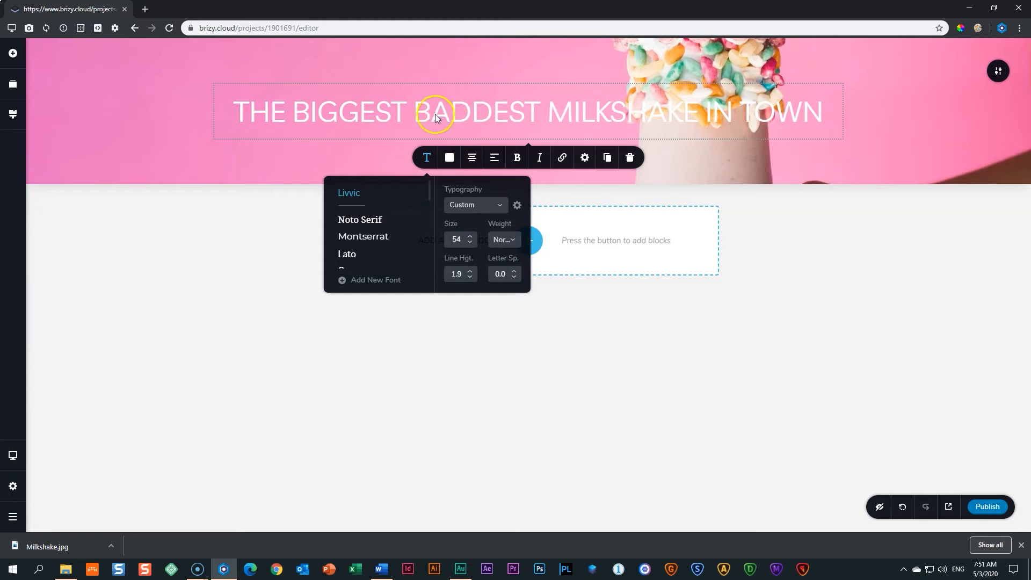
pyautogui.click(530, 102)
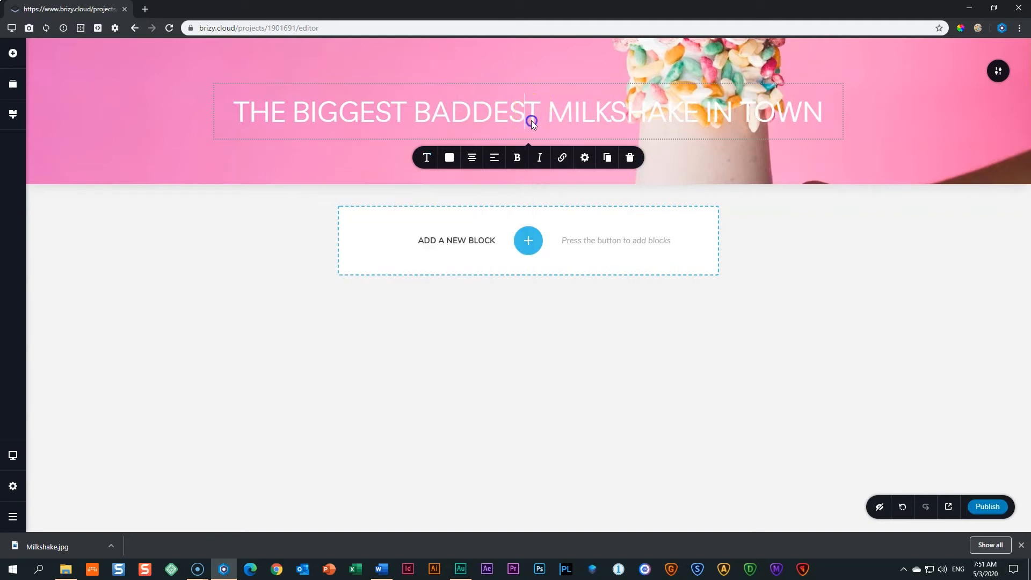
# Open the headline's Typography weight list and try the Thin weight.
pyautogui.click(532, 123)
pyautogui.click(426, 157)
pyautogui.click(509, 243)
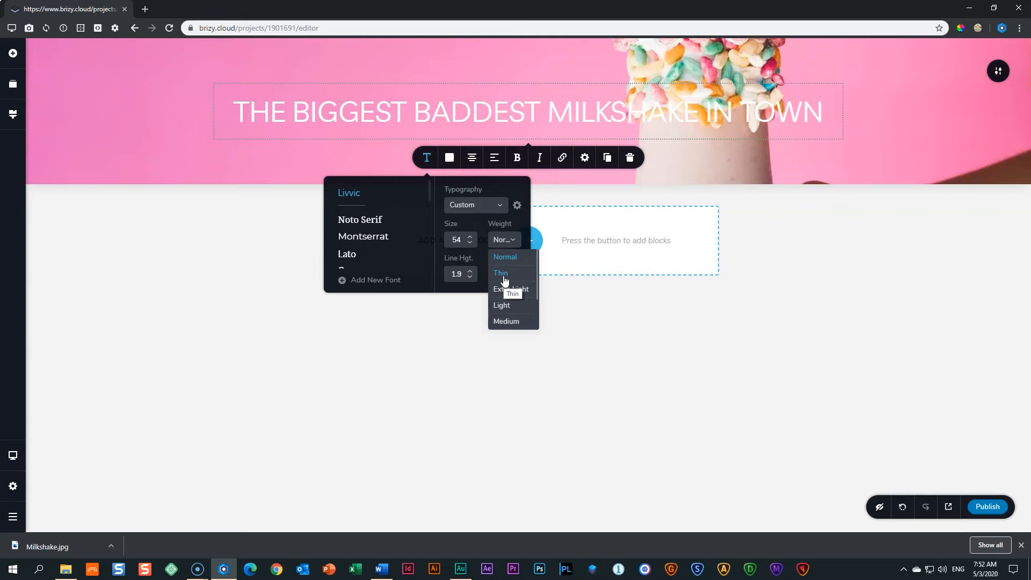
pyautogui.click(501, 274)
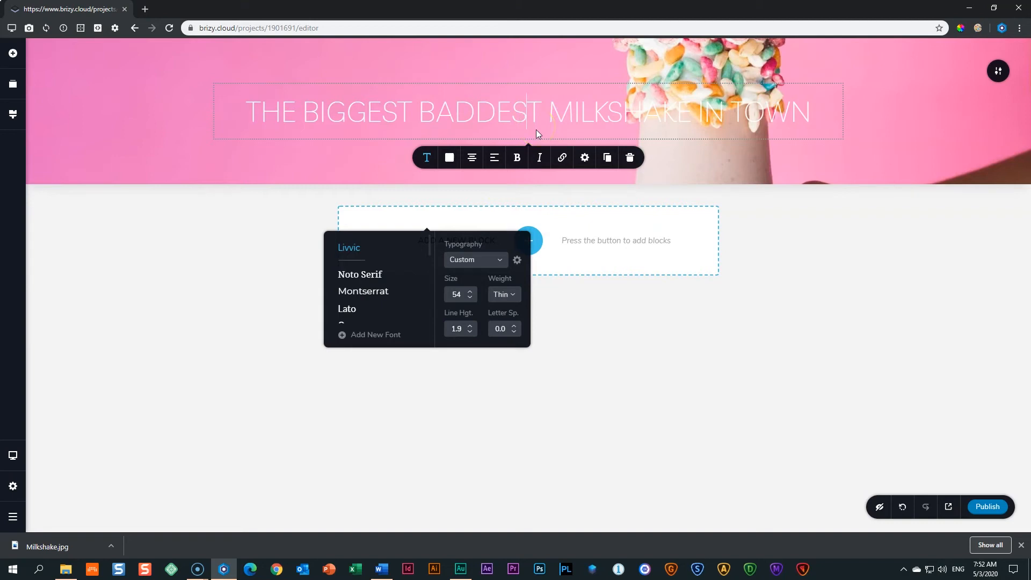
# Scroll the weight list and switch the headline to the Black weight.
pyautogui.click(510, 301)
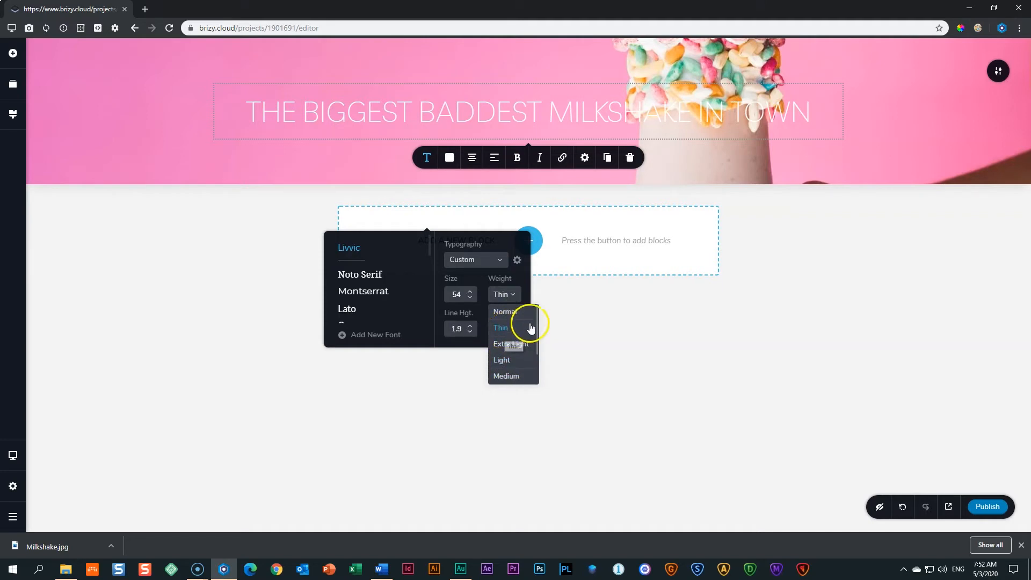
pyautogui.scroll(-3, 534, 320)
pyautogui.scroll(3, 526, 326)
pyautogui.scroll(-3, 524, 336)
pyautogui.scroll(3, 523, 347)
pyautogui.scroll(-3, 522, 350)
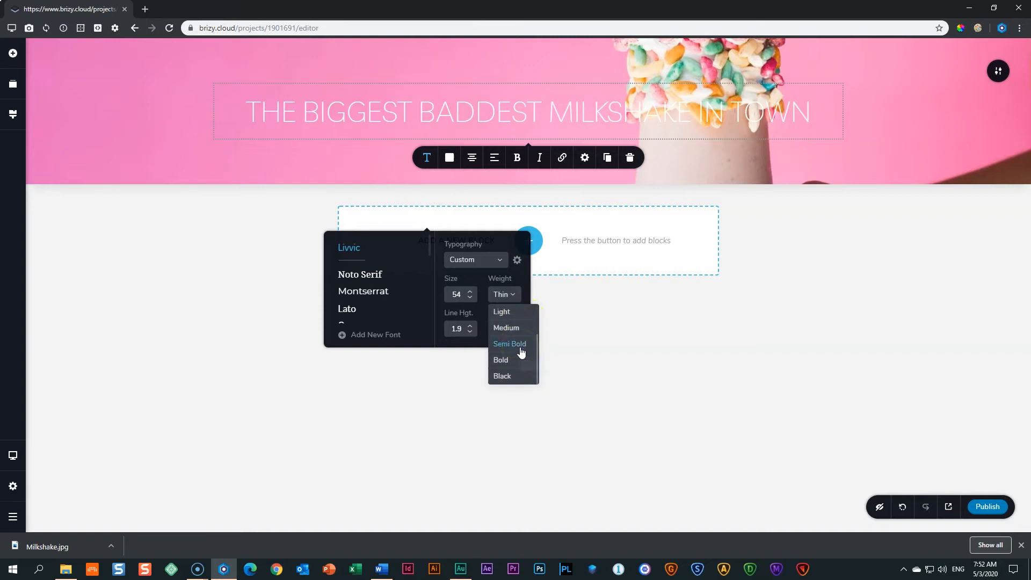
pyautogui.scroll(3, 515, 330)
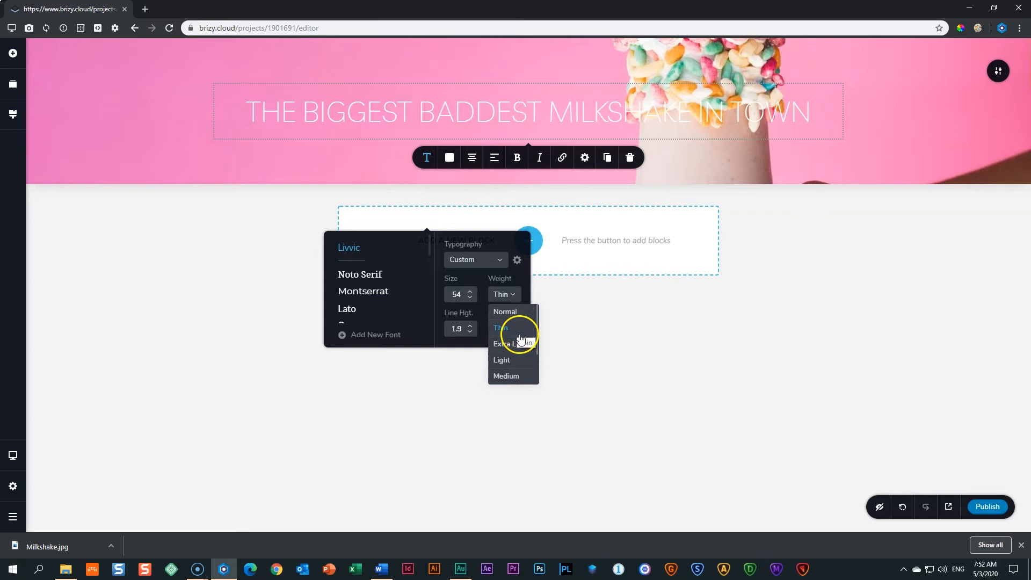
pyautogui.scroll(-3, 519, 333)
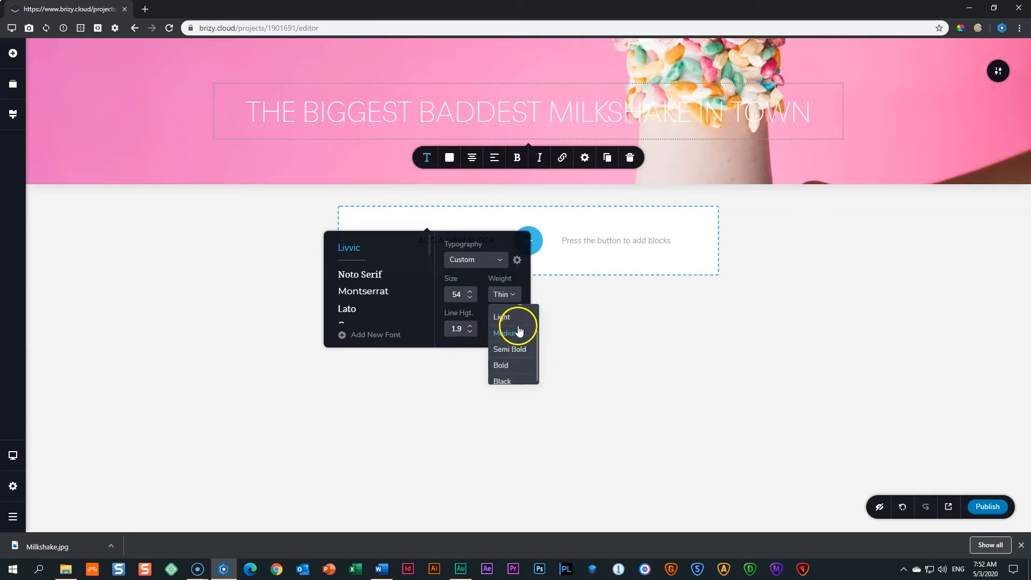
pyautogui.scroll(-1, 519, 357)
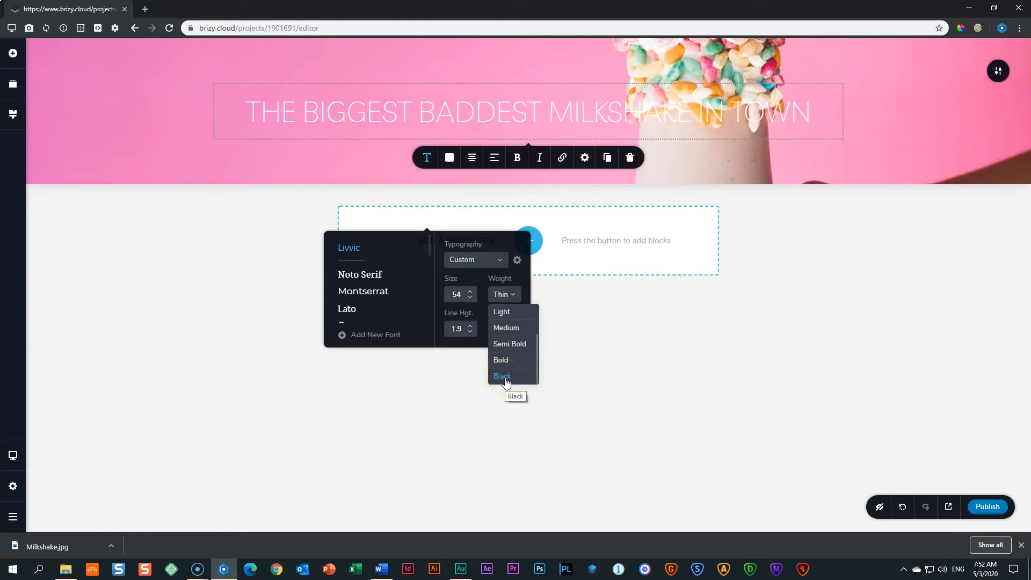
pyautogui.click(505, 376)
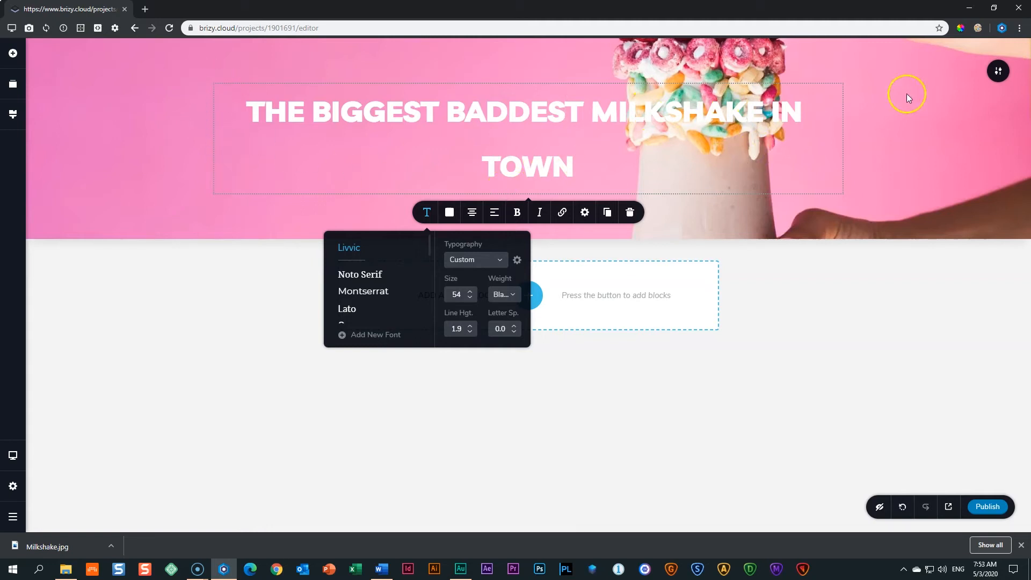
pyautogui.click(978, 31)
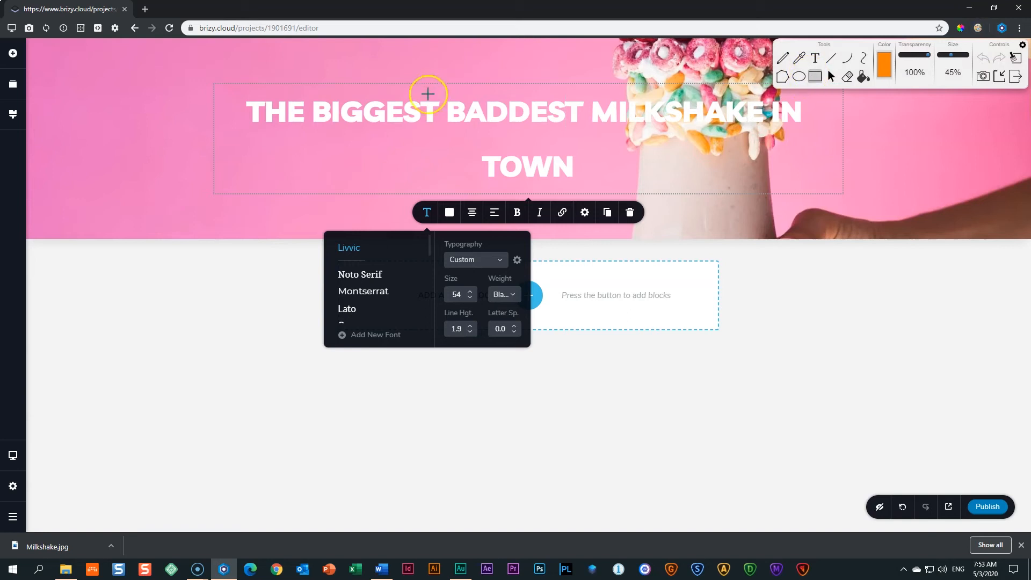
pyautogui.moveTo(204, 78)
pyautogui.mouseDown()
pyautogui.moveTo(324, 184)
pyautogui.moveTo(635, 212)
pyautogui.moveTo(860, 213)
pyautogui.mouseUp()
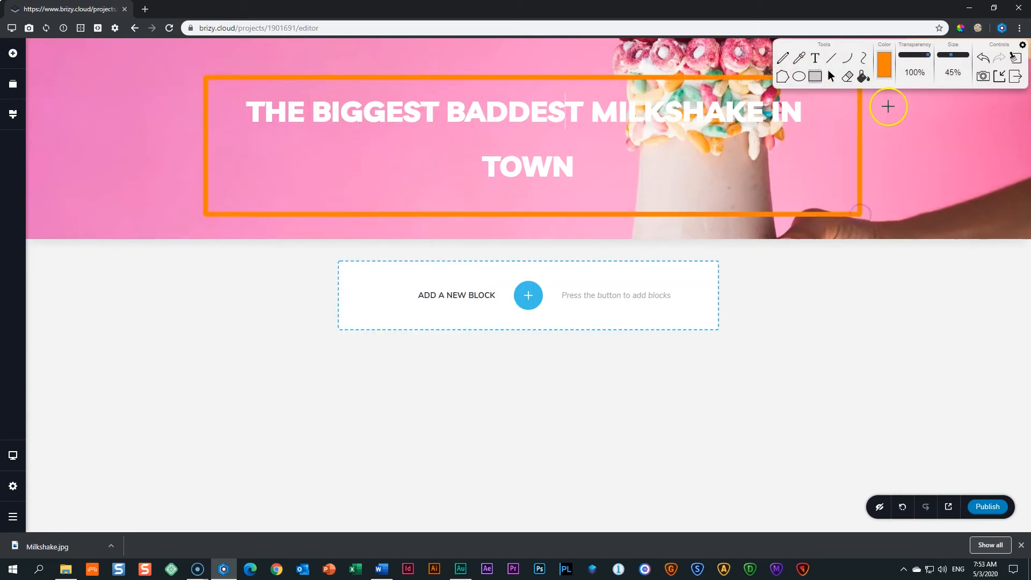
pyautogui.click(999, 76)
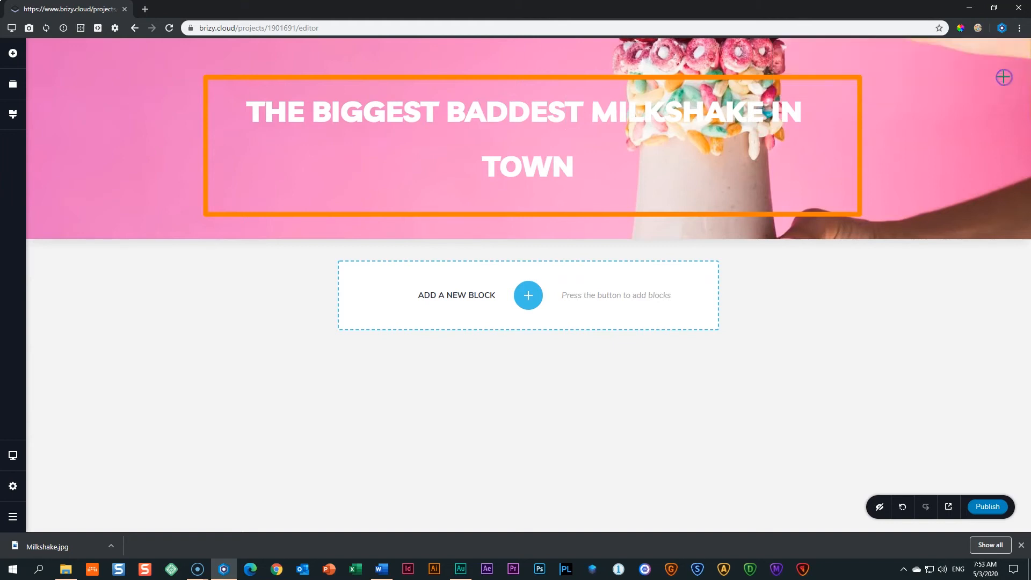
pyautogui.click(978, 29)
pyautogui.click(1015, 57)
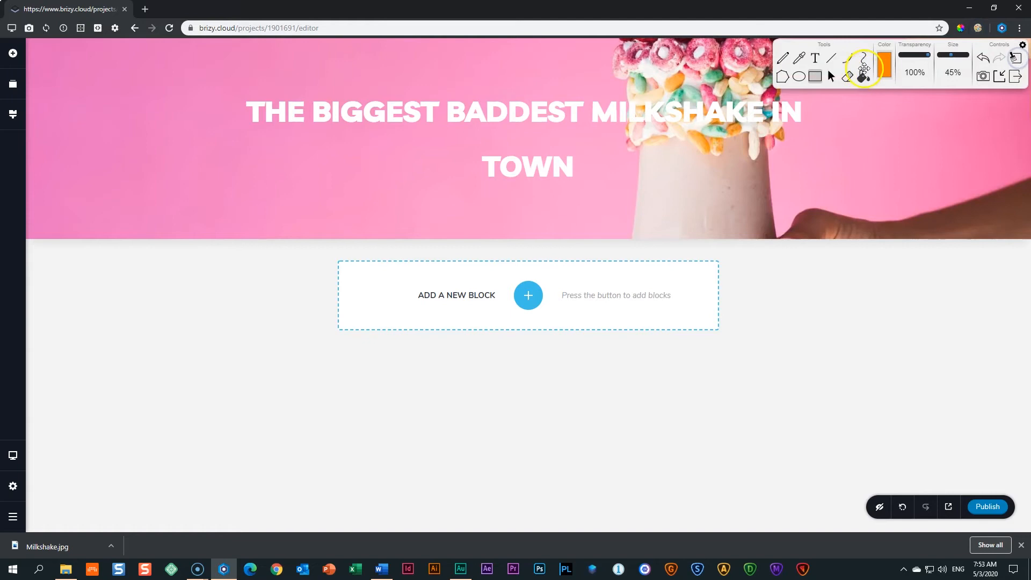
pyautogui.click(889, 66)
pyautogui.click(111, 92)
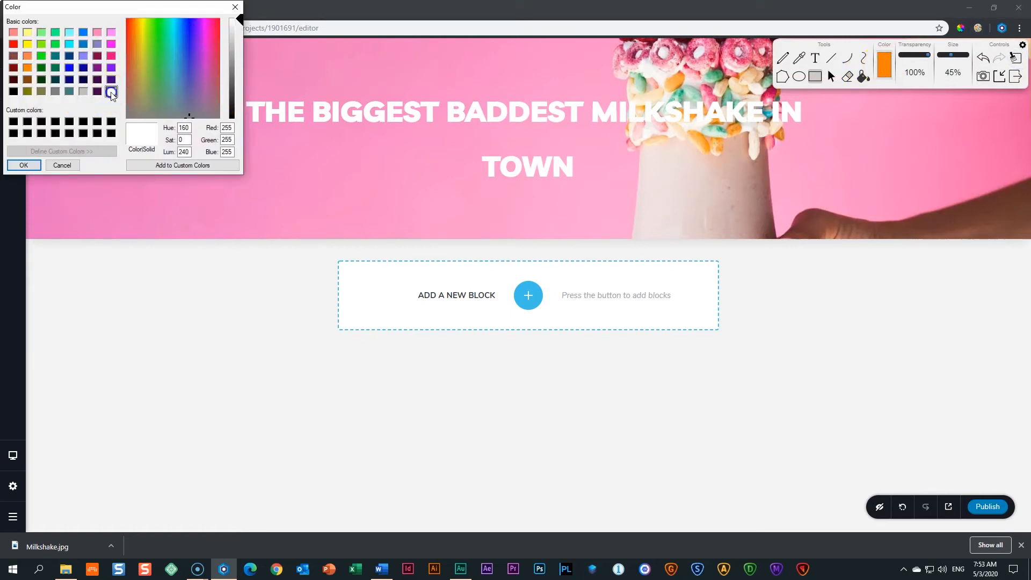
pyautogui.click(25, 166)
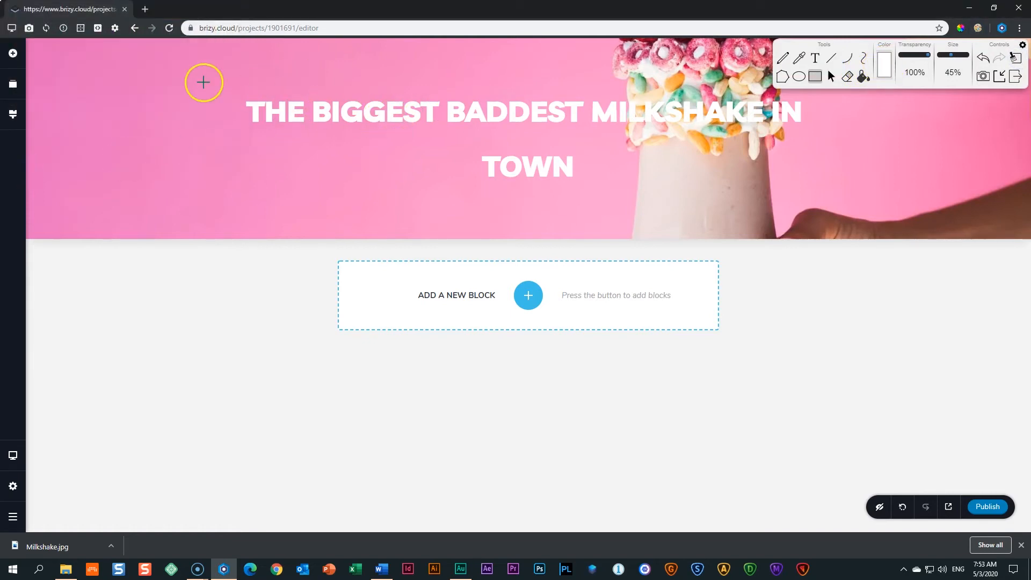
pyautogui.moveTo(205, 70)
pyautogui.mouseDown()
pyautogui.moveTo(325, 179)
pyautogui.moveTo(857, 204)
pyautogui.mouseUp()
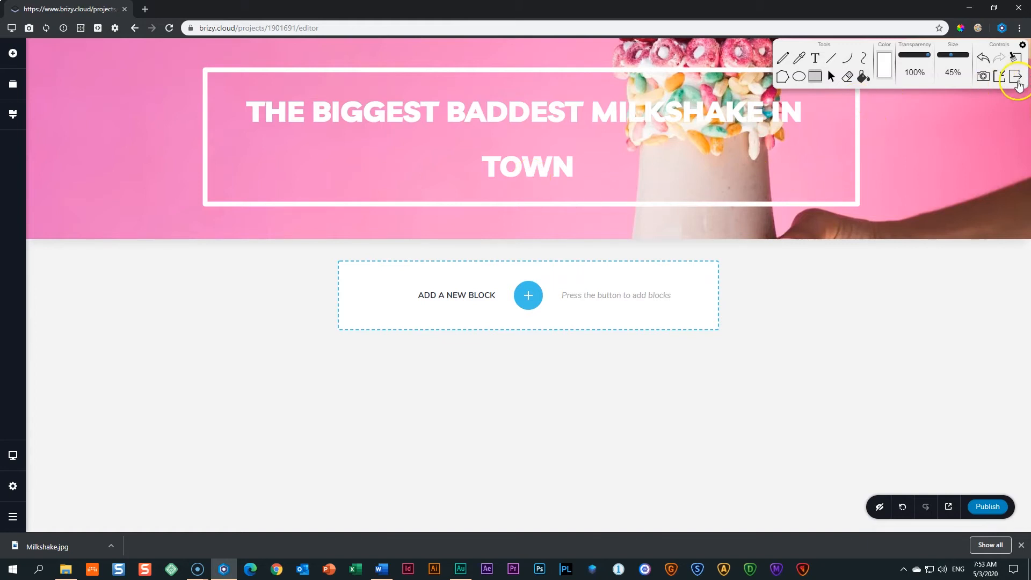
pyautogui.click(1016, 76)
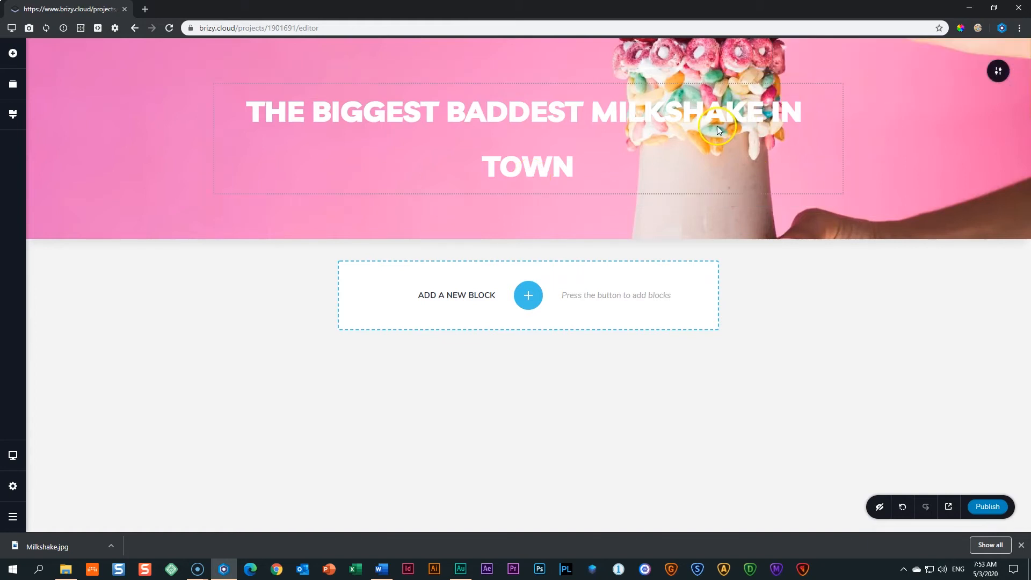
# Step the headline size down from 54 to 50 and deselect it.
pyautogui.click(508, 114)
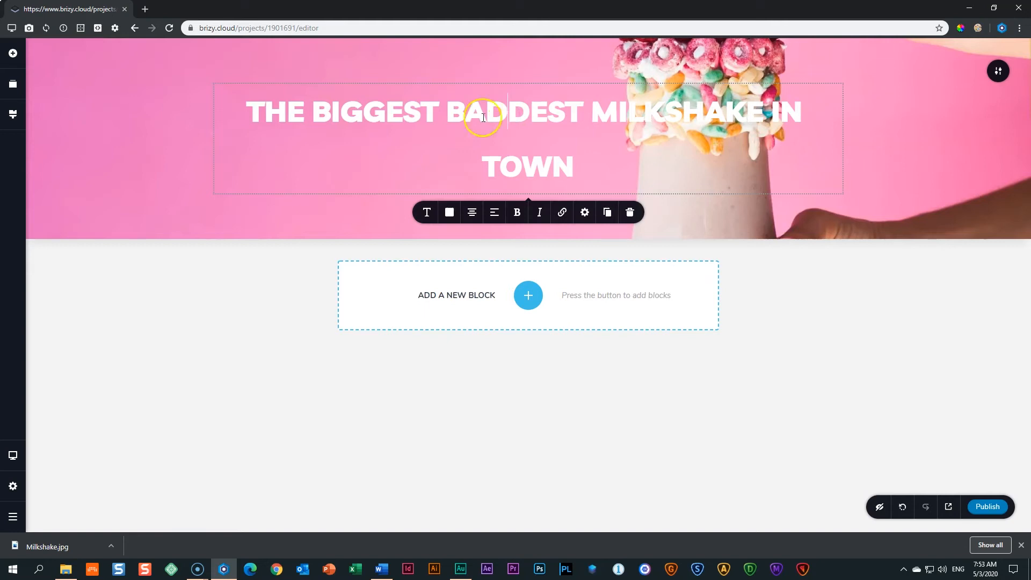
pyautogui.click(426, 213)
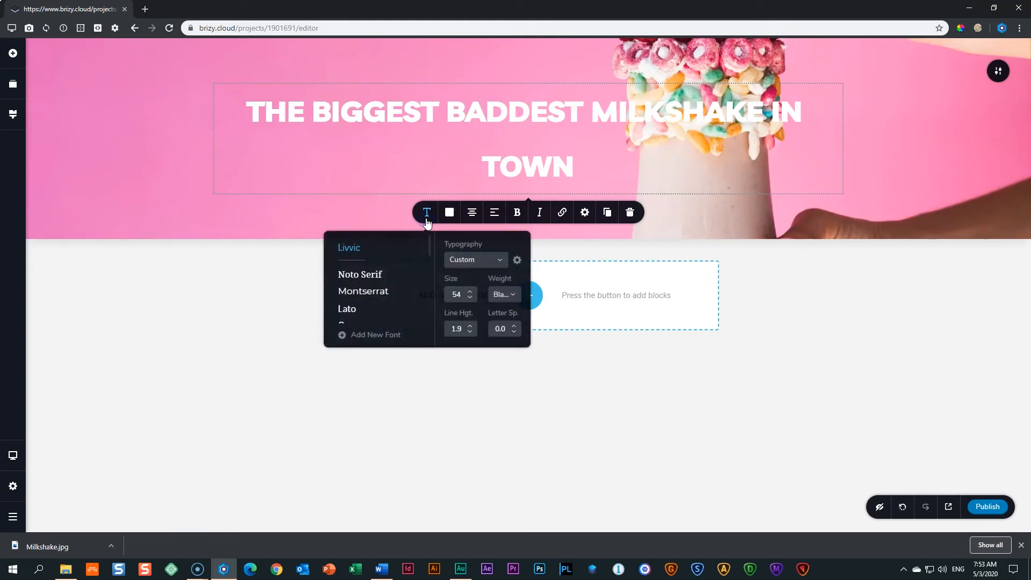
pyautogui.click(470, 298)
pyautogui.click(471, 298)
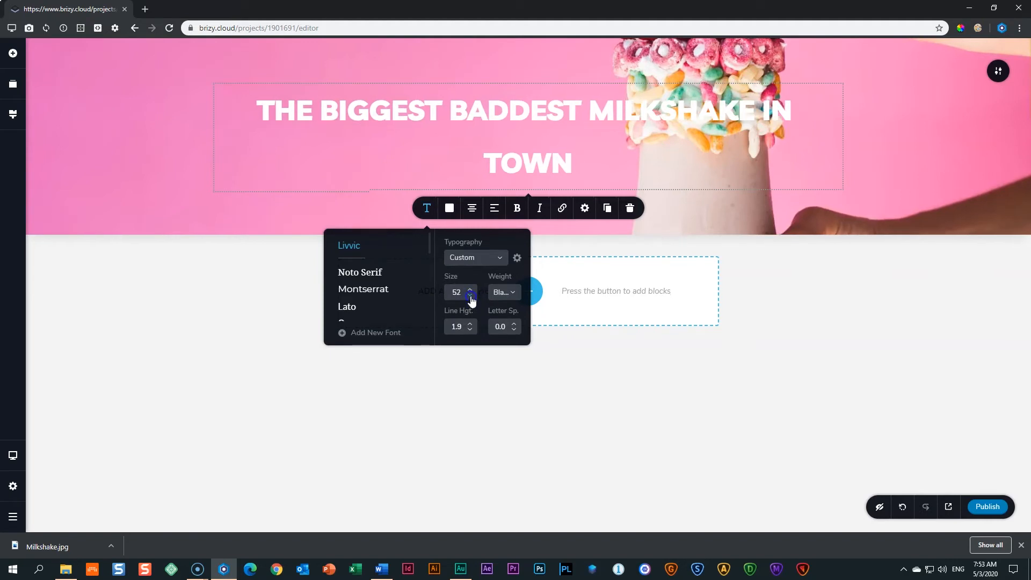
pyautogui.click(471, 299)
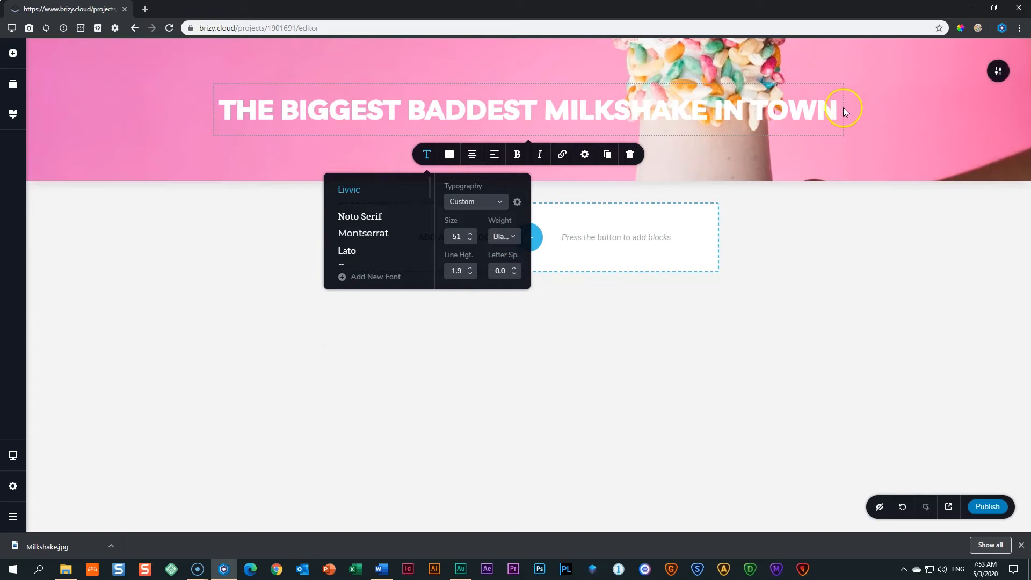
pyautogui.click(470, 240)
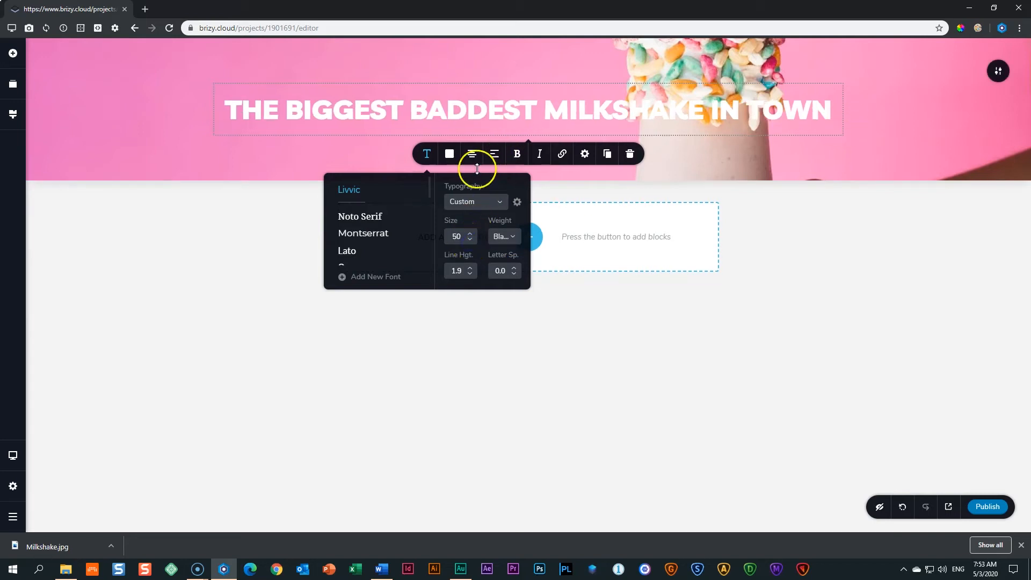
pyautogui.click(573, 305)
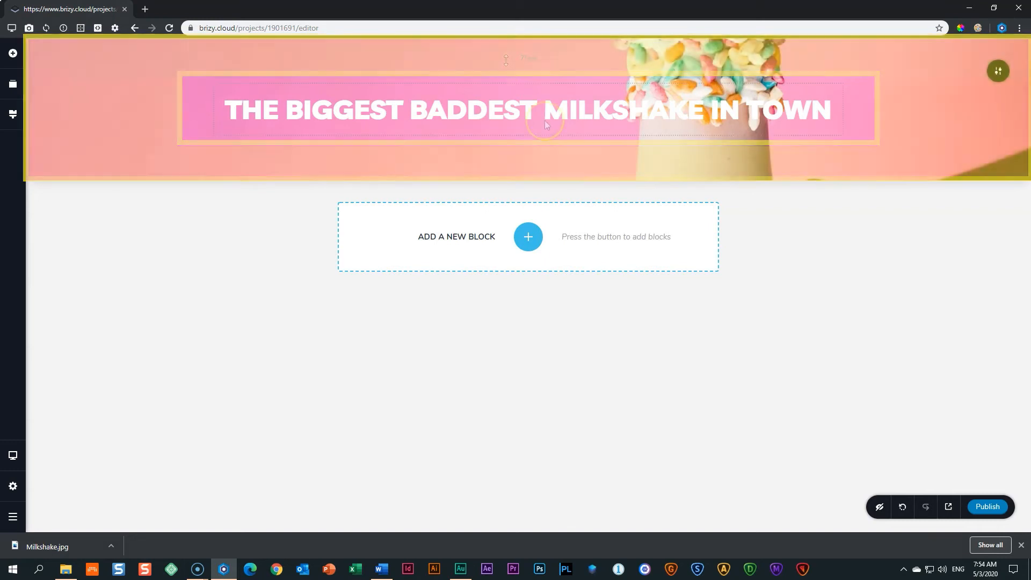
# Drag the hero block's top padding from 75px down to about 198px.
pyautogui.click(473, 54)
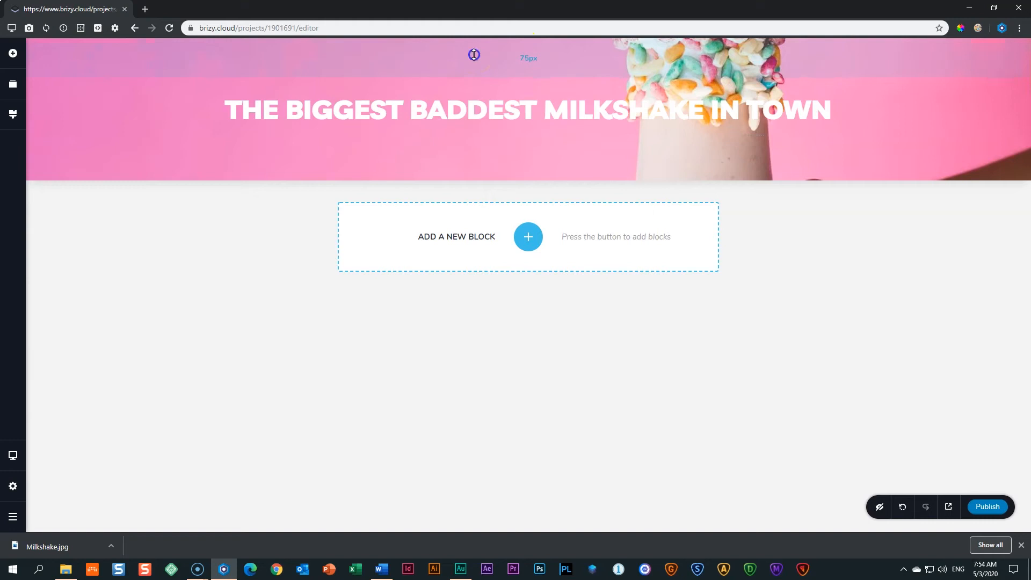
pyautogui.moveTo(473, 54); pyautogui.dragTo(488, 118)
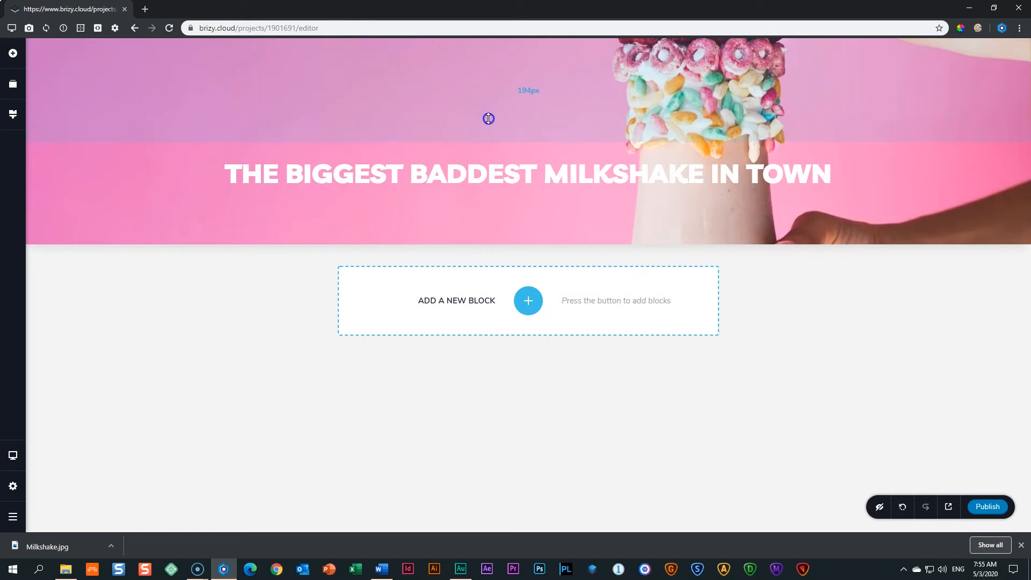
pyautogui.moveTo(488, 119); pyautogui.dragTo(488, 120)
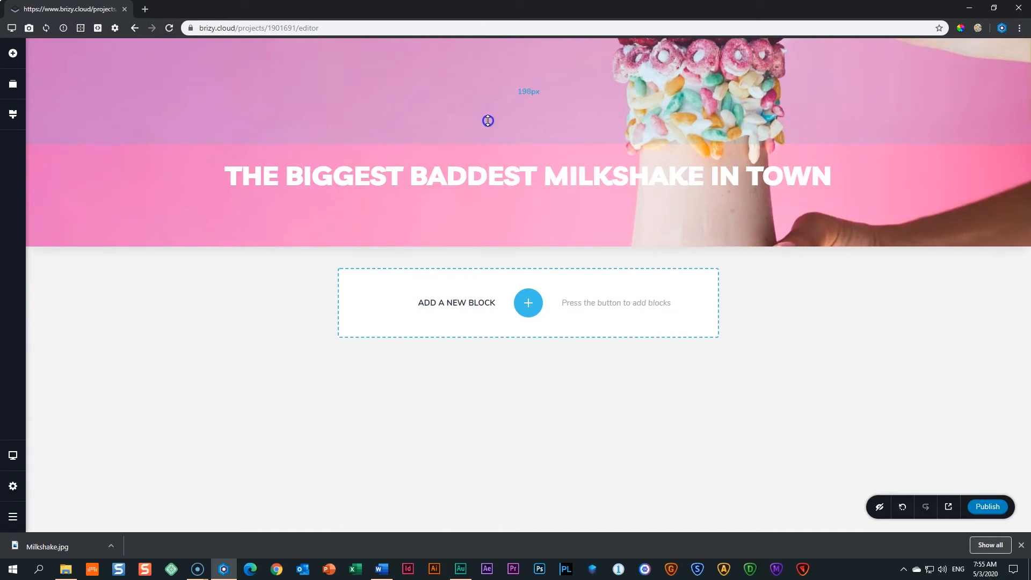
pyautogui.moveTo(488, 120); pyautogui.dragTo(488, 119)
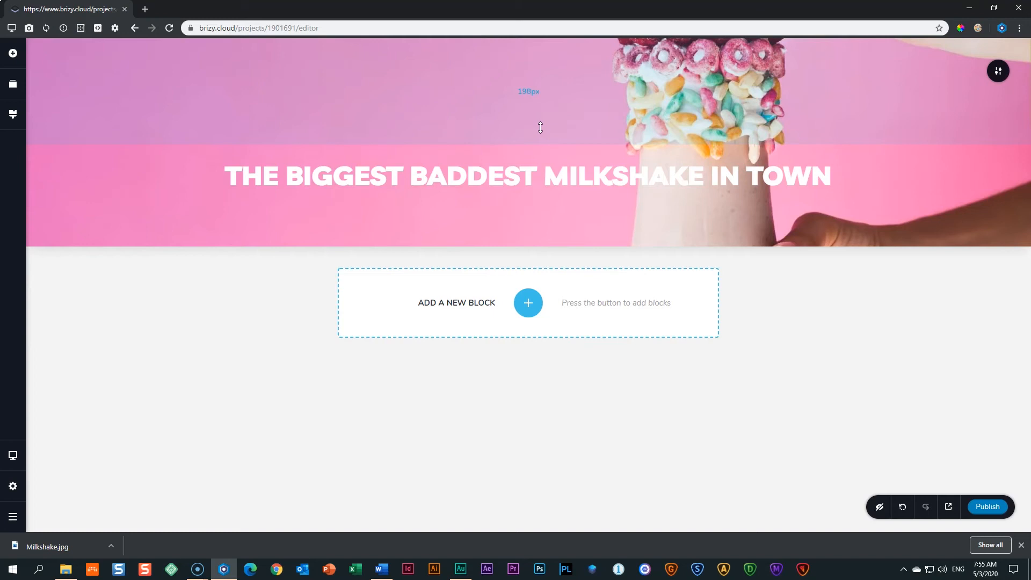
pyautogui.click(1000, 71)
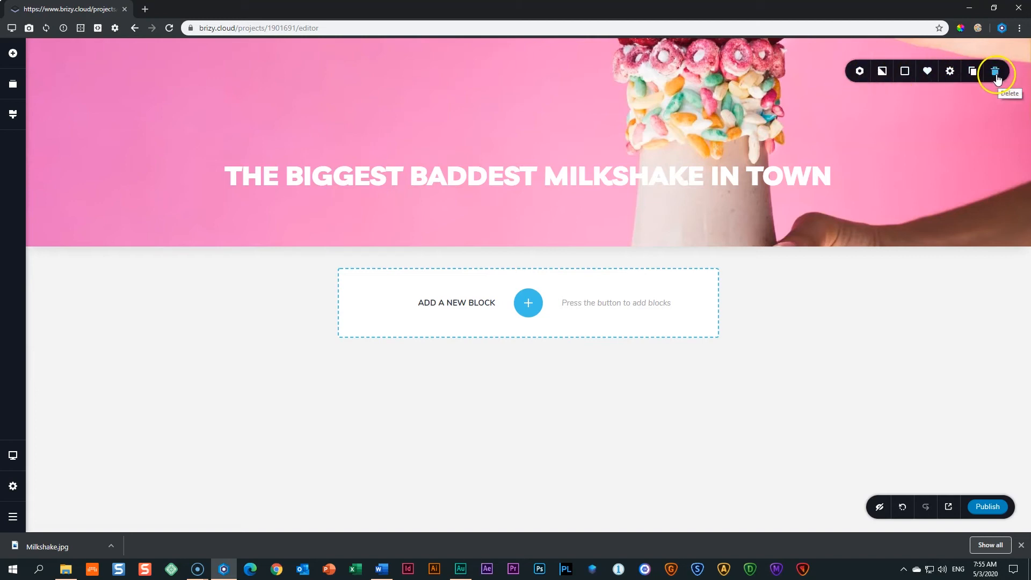
# Open the hero block's More Settings sidebar showing 198px top and 75px bottom padding.
pyautogui.click(952, 75)
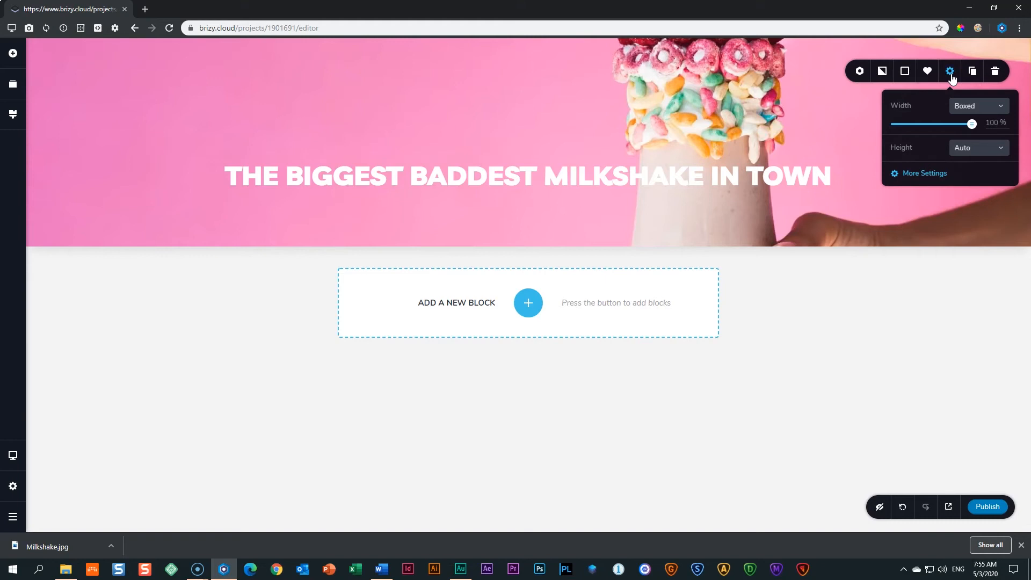
pyautogui.click(921, 174)
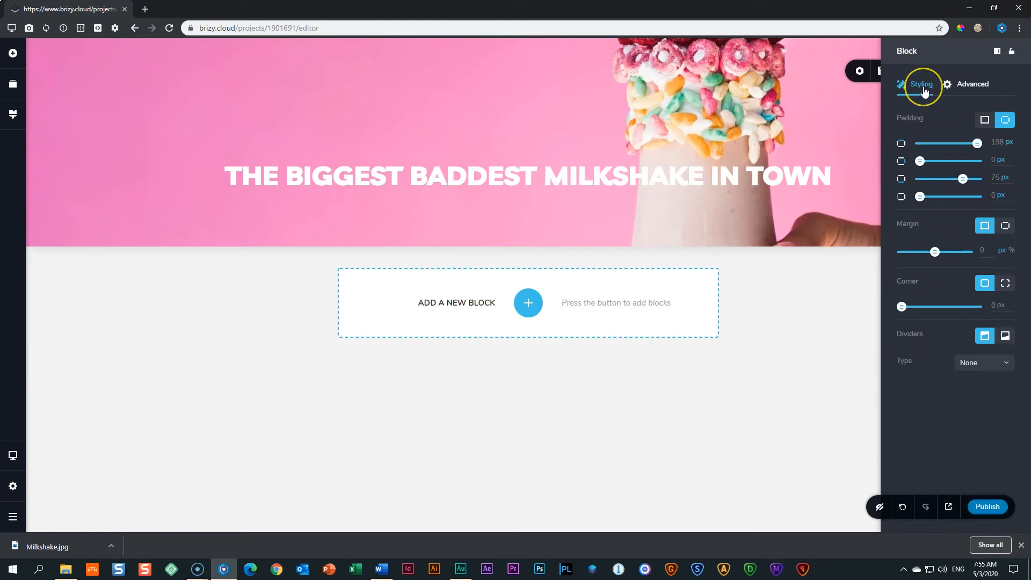
# In the Styling tab, slide the hero's top padding around and settle on 100 px.
pyautogui.click(965, 86)
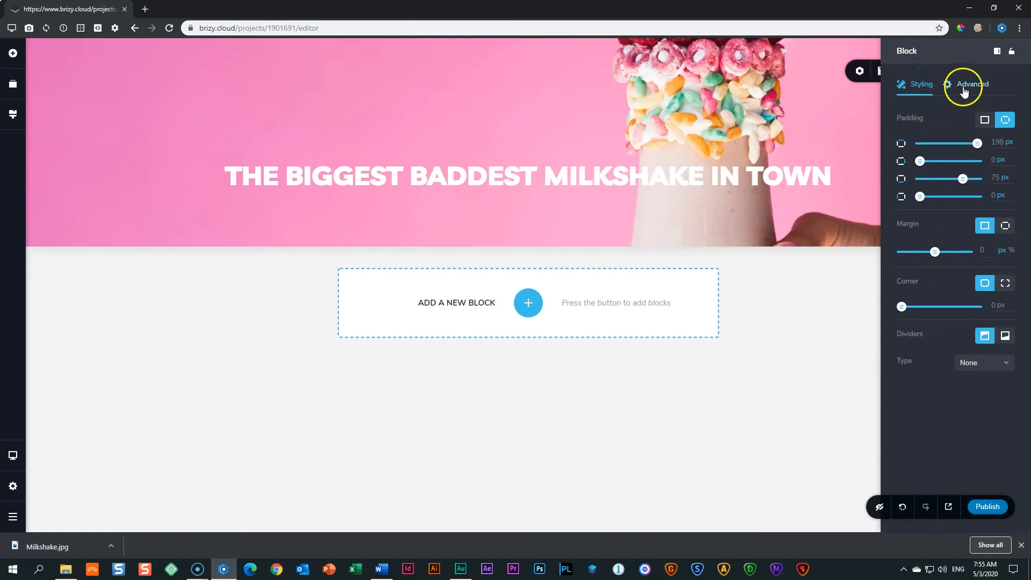
pyautogui.click(922, 86)
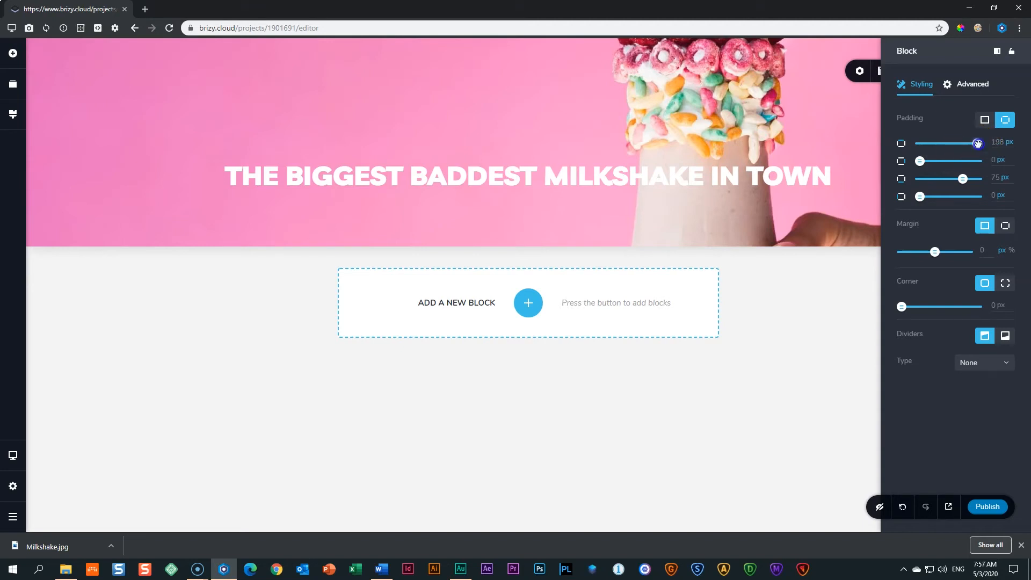
pyautogui.moveTo(977, 144); pyautogui.dragTo(846, 144)
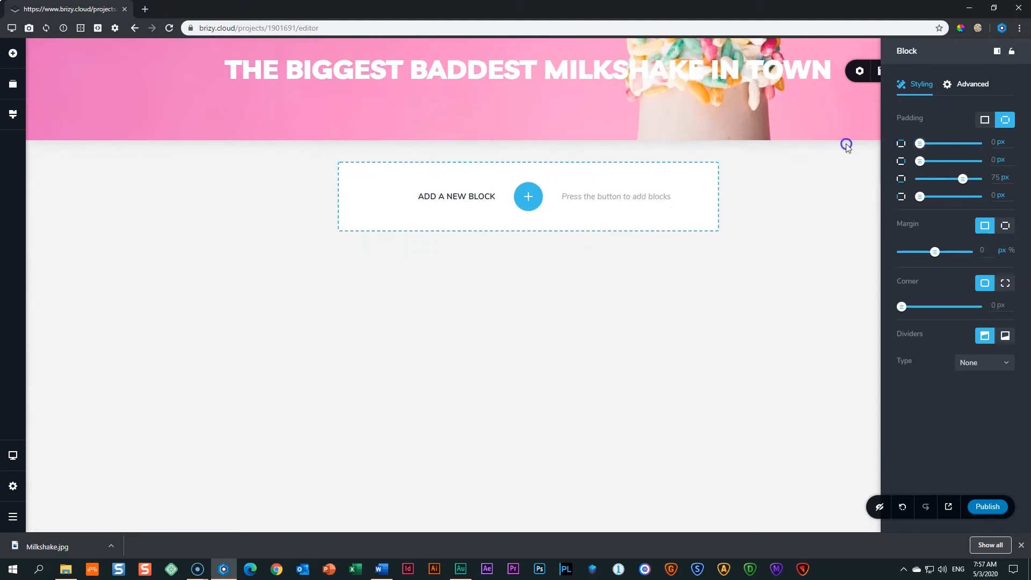
pyautogui.moveTo(919, 144); pyautogui.dragTo(879, 138)
pyautogui.moveTo(919, 143); pyautogui.dragTo(893, 140)
pyautogui.moveTo(920, 144); pyautogui.dragTo(976, 145)
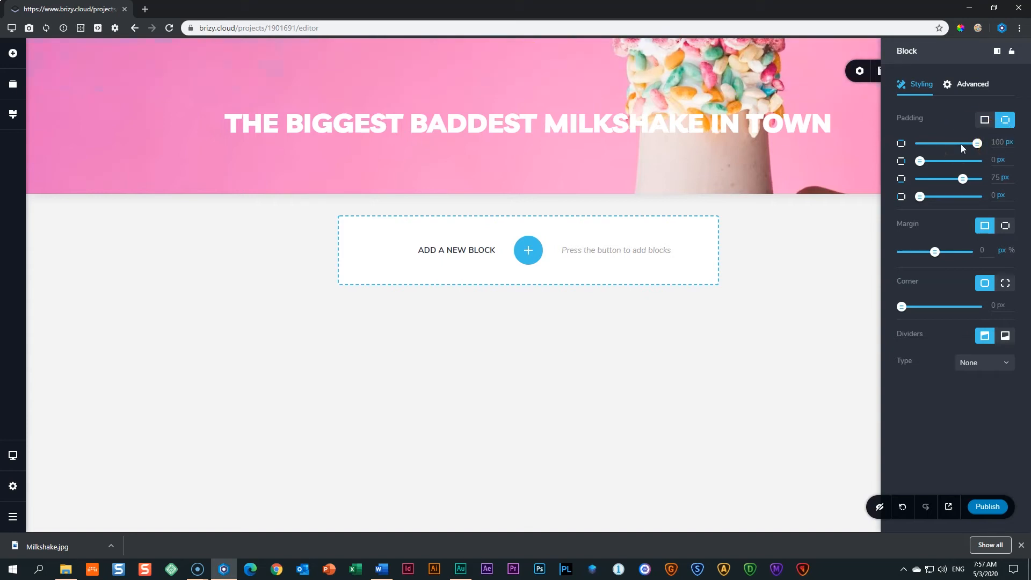
# Close and reopen the hero block's full settings sidebar.
pyautogui.click(841, 251)
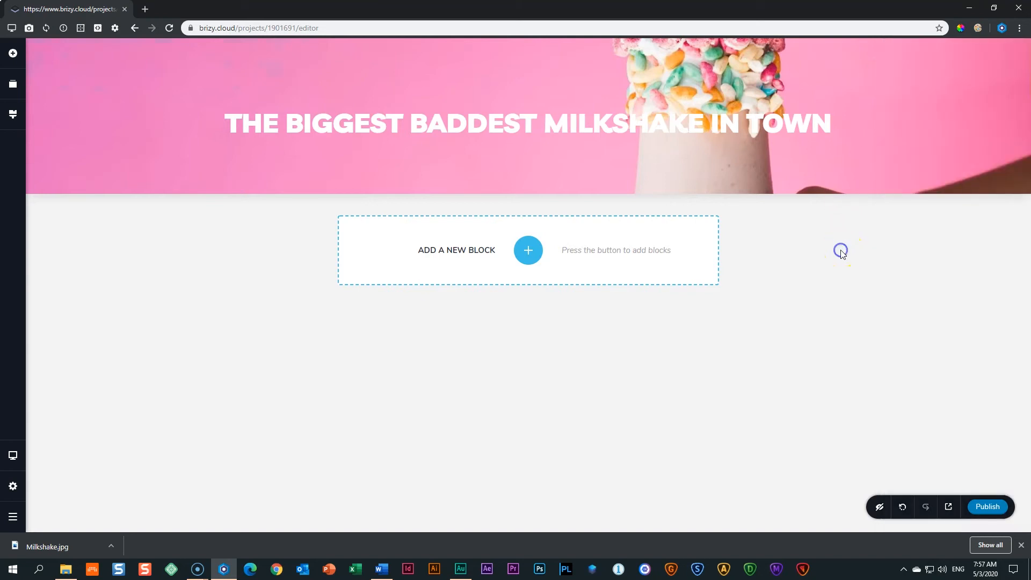
pyautogui.moveTo(974, 151)
pyautogui.click(998, 72)
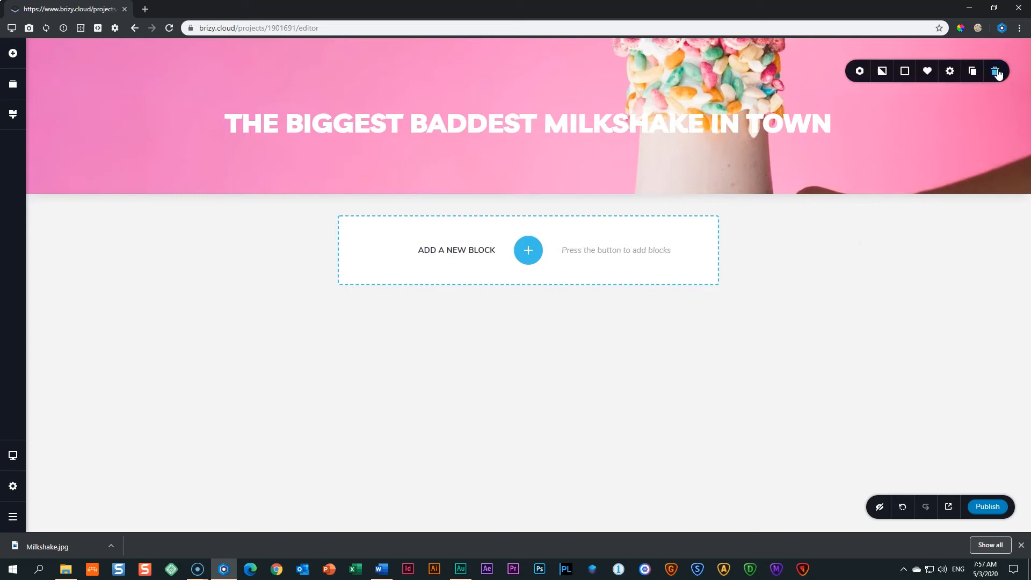
pyautogui.click(949, 71)
pyautogui.click(916, 181)
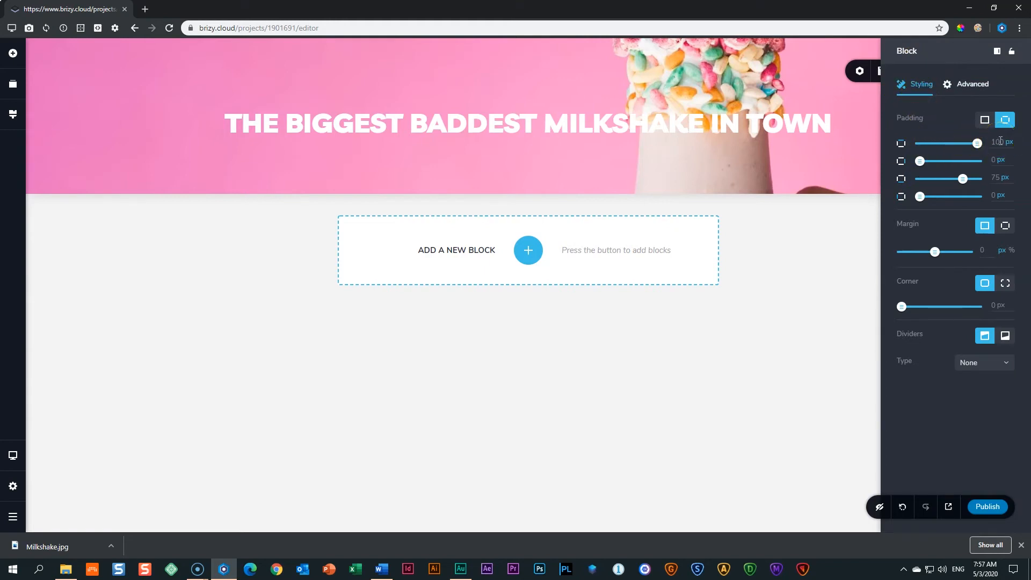
# Set the hero's top padding value to 200.
pyautogui.moveTo(977, 143)
pyautogui.mouseDown()
pyautogui.moveTo(964, 144)
pyautogui.moveTo(996, 143)
pyautogui.moveTo(960, 144)
pyautogui.moveTo(994, 143)
pyautogui.mouseUp()
pyautogui.click(996, 142)
pyautogui.doubleClick(999, 142)
pyautogui.click(1010, 198)
pyautogui.write('200')
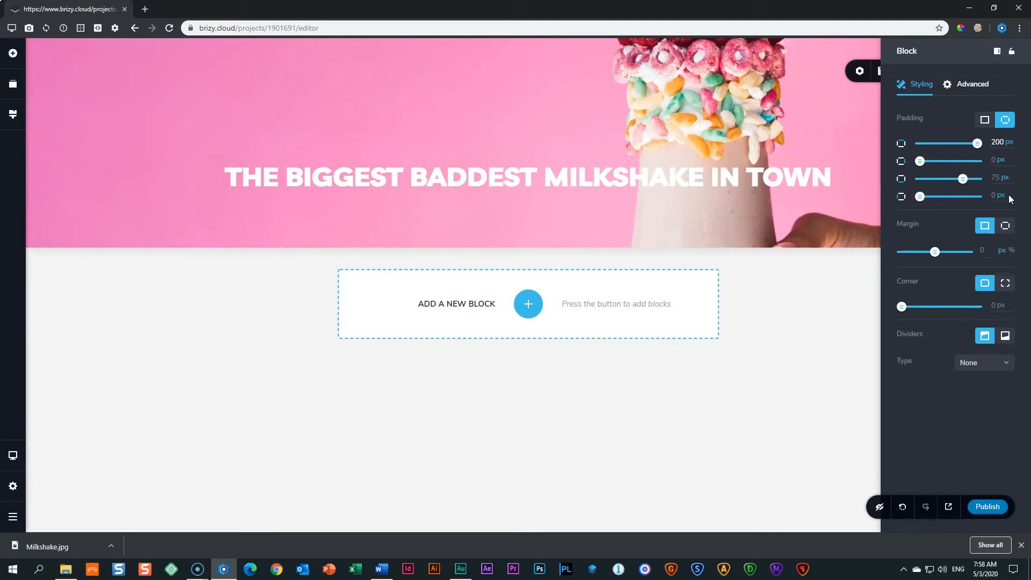
# Set the hero's bottom padding from 75 to 200 px.
pyautogui.click(569, 223)
pyautogui.moveTo(962, 178); pyautogui.dragTo(994, 178)
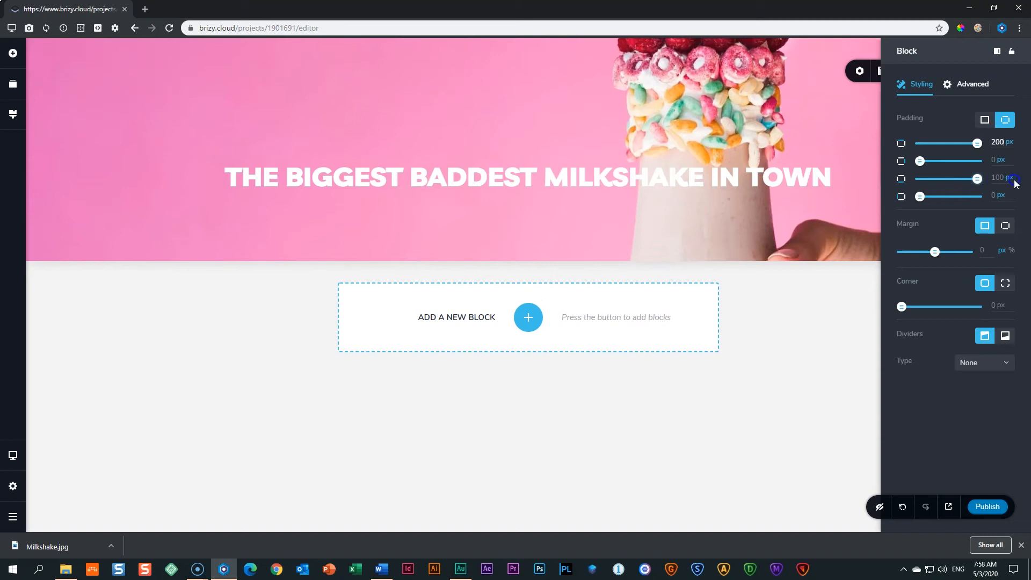
pyautogui.click(998, 176)
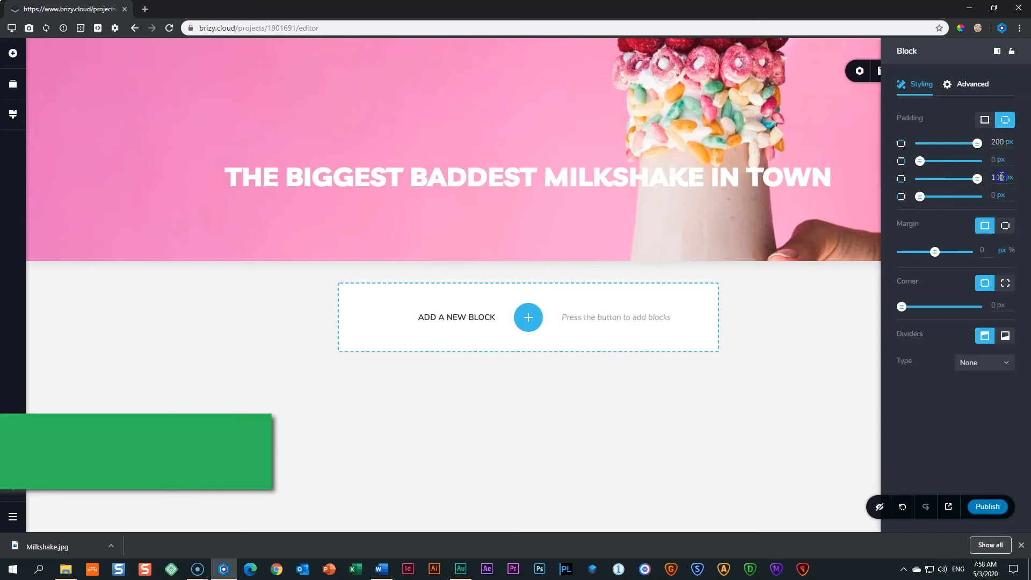
pyautogui.doubleClick(1001, 177)
pyautogui.write('200')
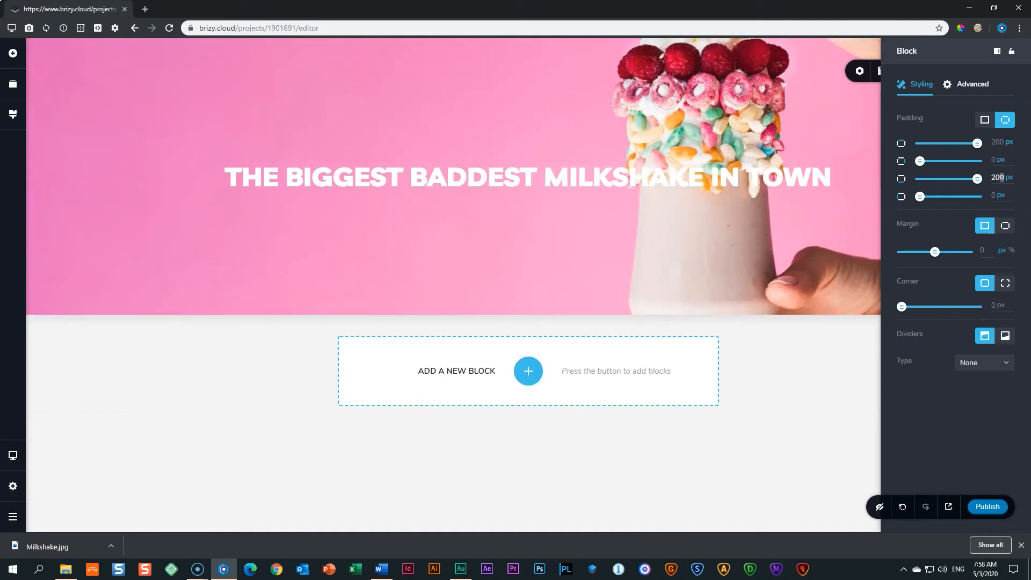
pyautogui.click(606, 278)
# Confirm the 200px bottom padding and close the block settings.
pyautogui.click(906, 164)
pyautogui.click(901, 196)
pyautogui.click(810, 369)
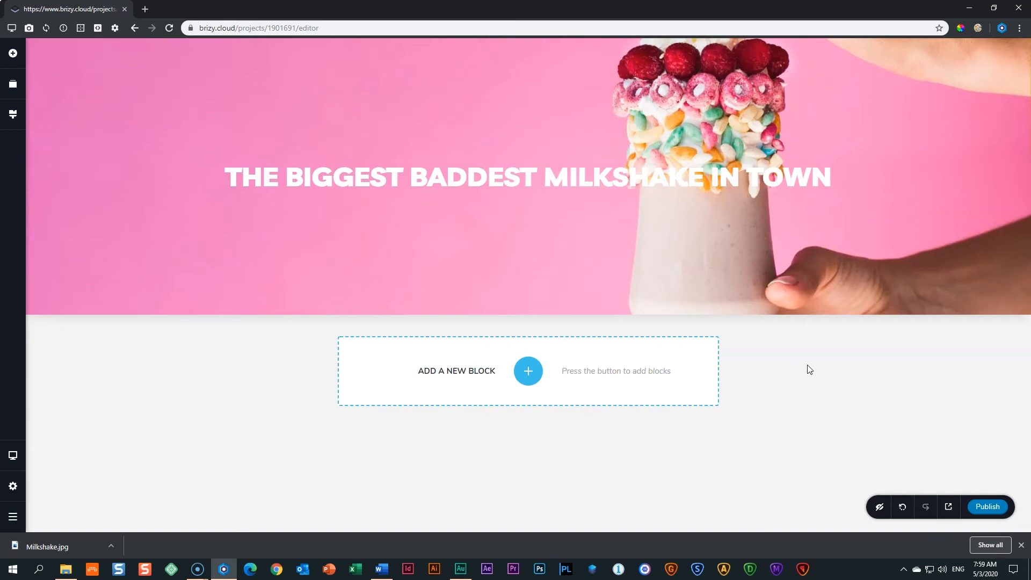
# Publish and save the page, dismiss Chrome's download bar, and open the live site.
pyautogui.click(997, 510)
pyautogui.click(1007, 456)
pyautogui.hotkey('ctrl', 's')
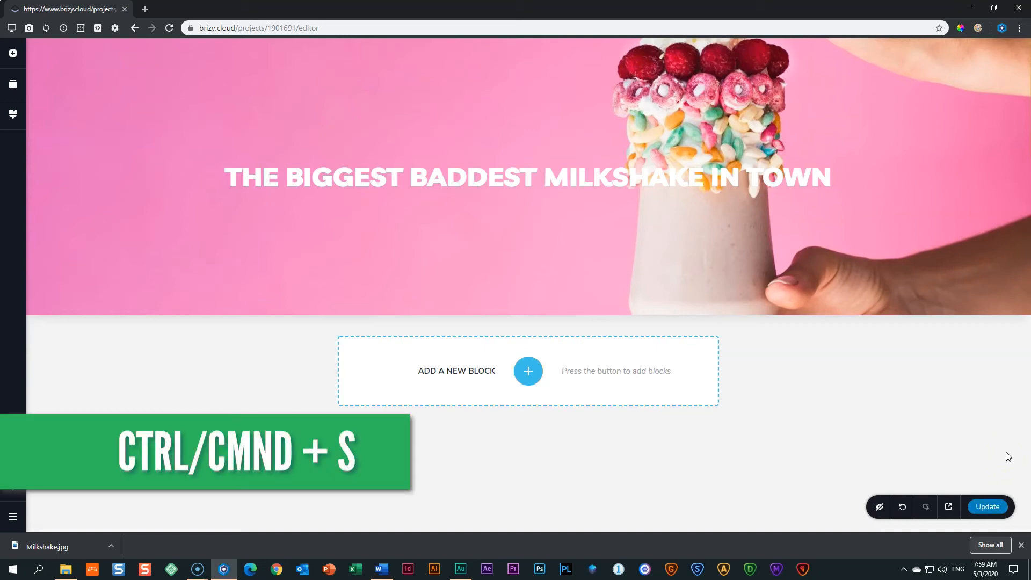
pyautogui.click(1020, 546)
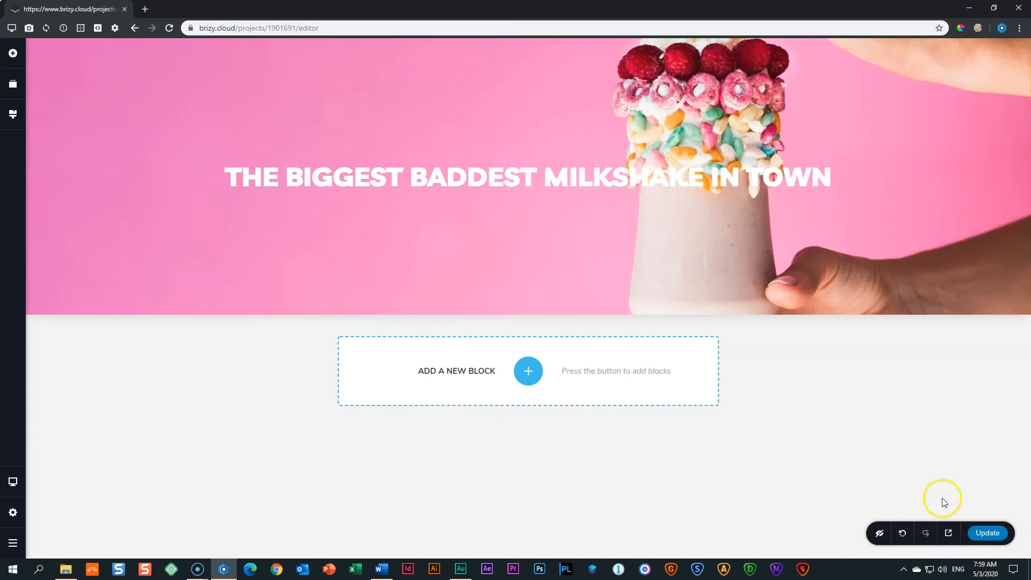
pyautogui.click(949, 534)
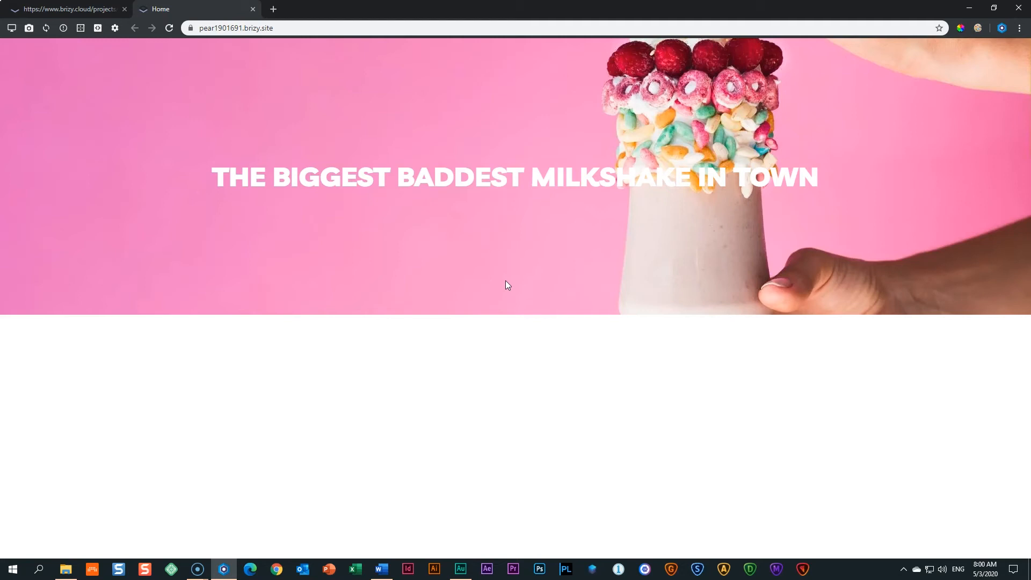
pyautogui.click(252, 9)
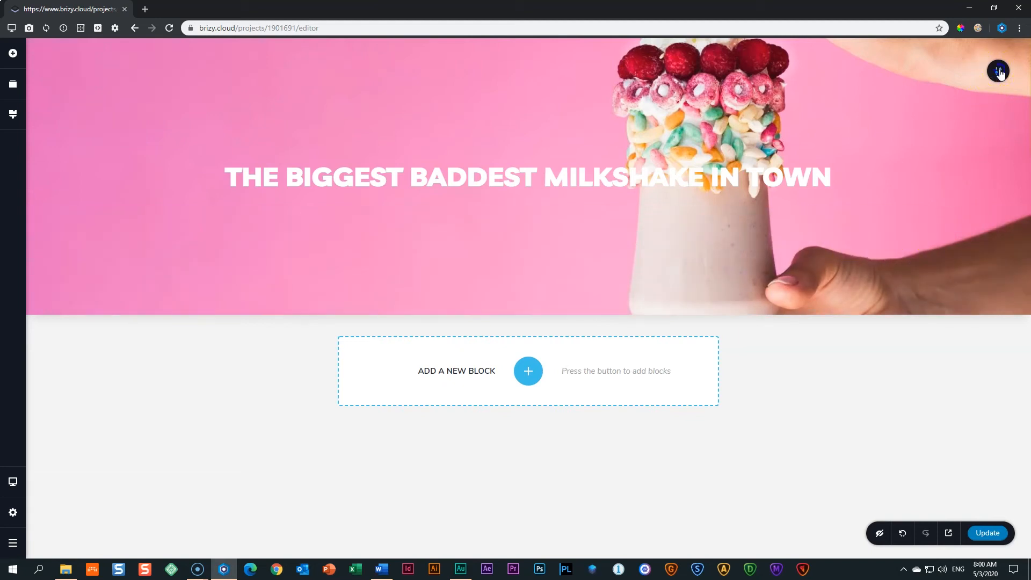
# Move the hero background's focal point upward to show the milkshake's top, then preview.
pyautogui.moveTo(999, 73)
pyautogui.click(907, 73)
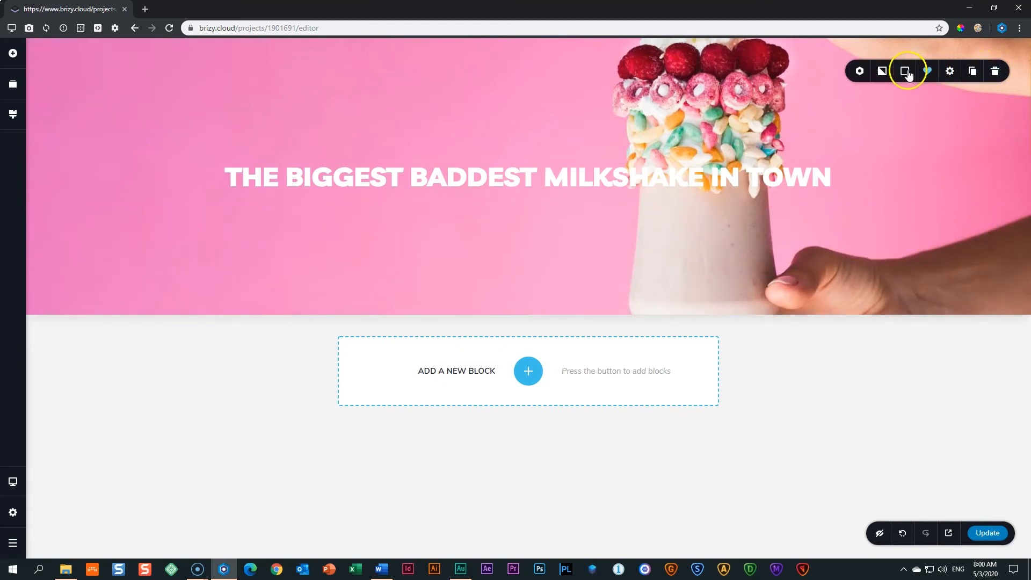
pyautogui.click(883, 72)
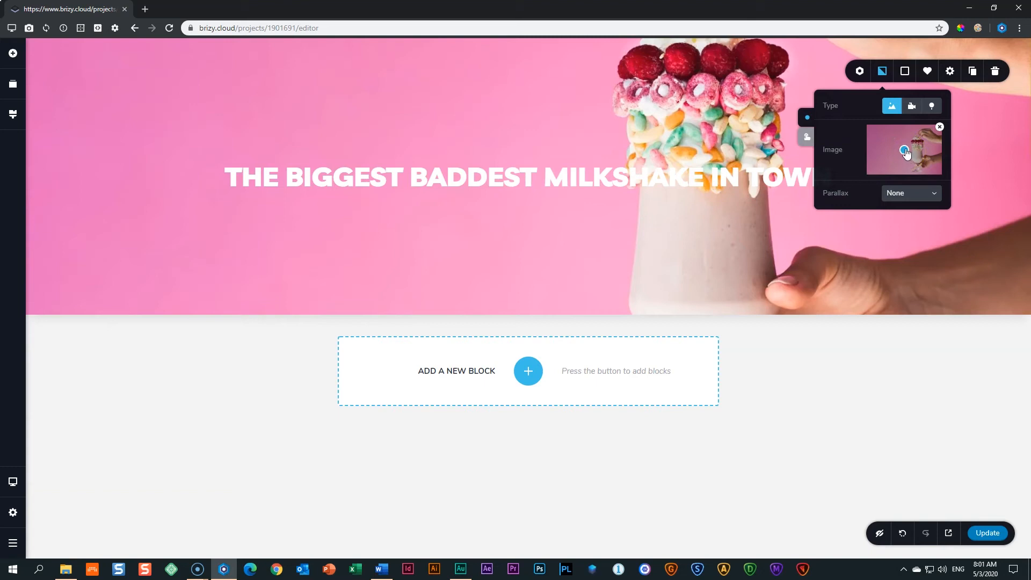
pyautogui.moveTo(905, 152)
pyautogui.mouseDown()
pyautogui.moveTo(907, 162)
pyautogui.moveTo(910, 134)
pyautogui.moveTo(915, 194)
pyautogui.moveTo(914, 138)
pyautogui.mouseUp()
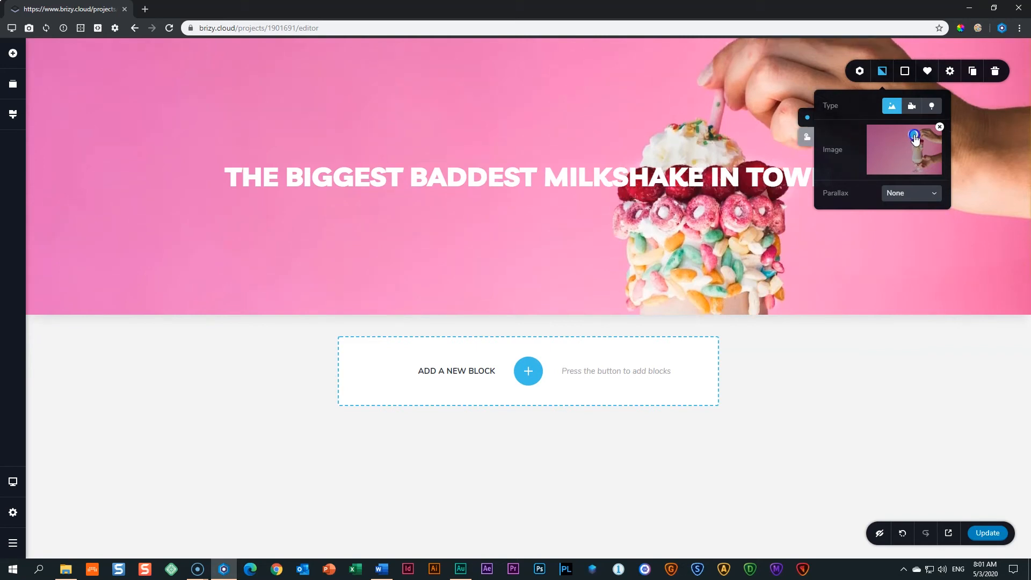
pyautogui.moveTo(915, 139); pyautogui.dragTo(916, 137)
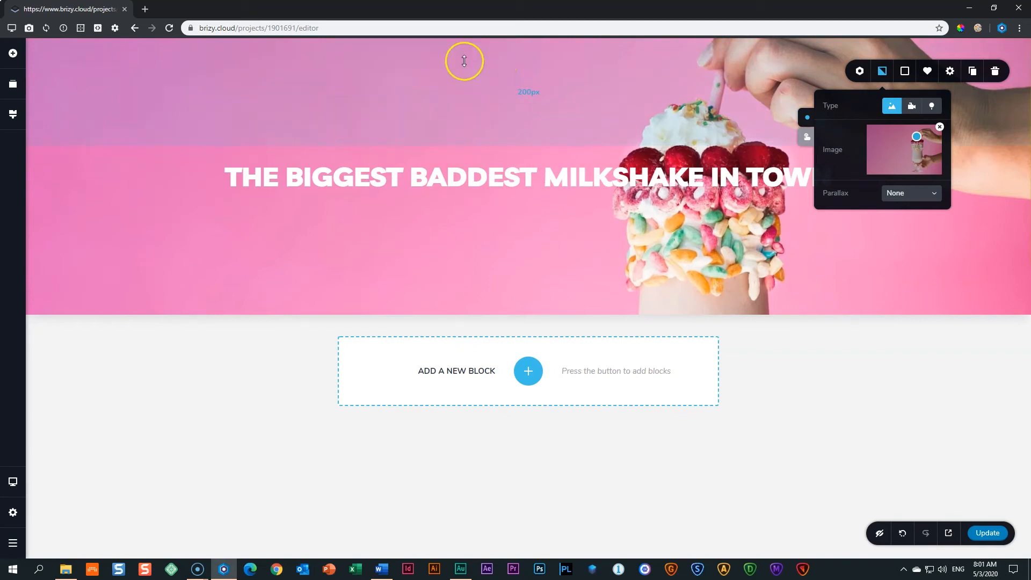
pyautogui.moveTo(916, 138); pyautogui.dragTo(918, 176)
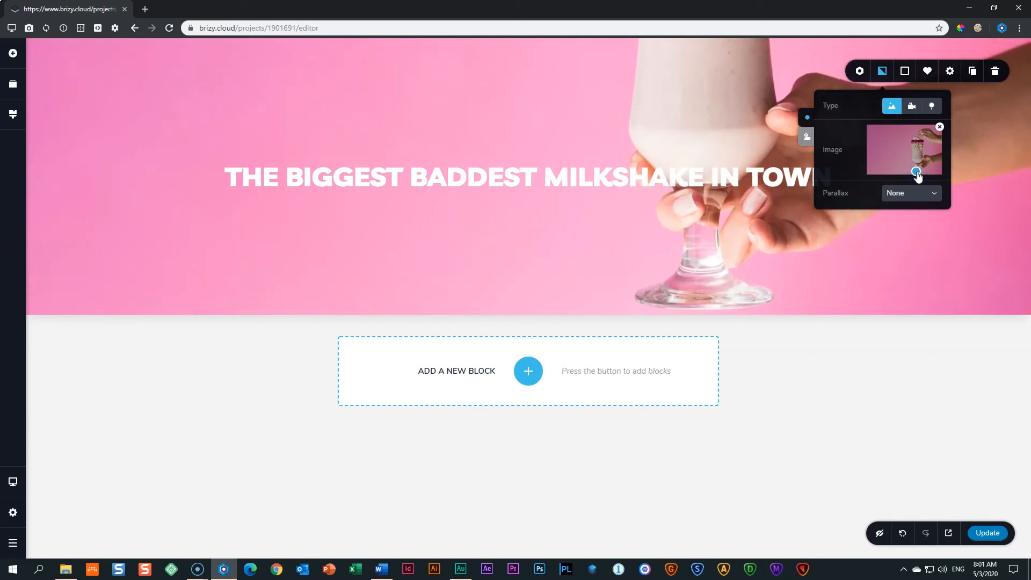
pyautogui.moveTo(918, 174); pyautogui.dragTo(917, 135)
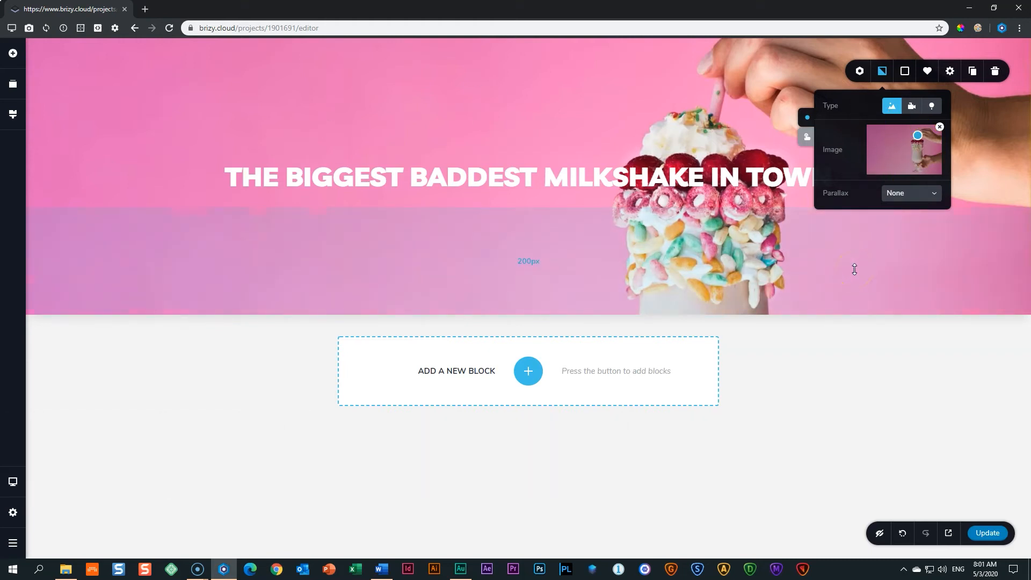
pyautogui.click(928, 465)
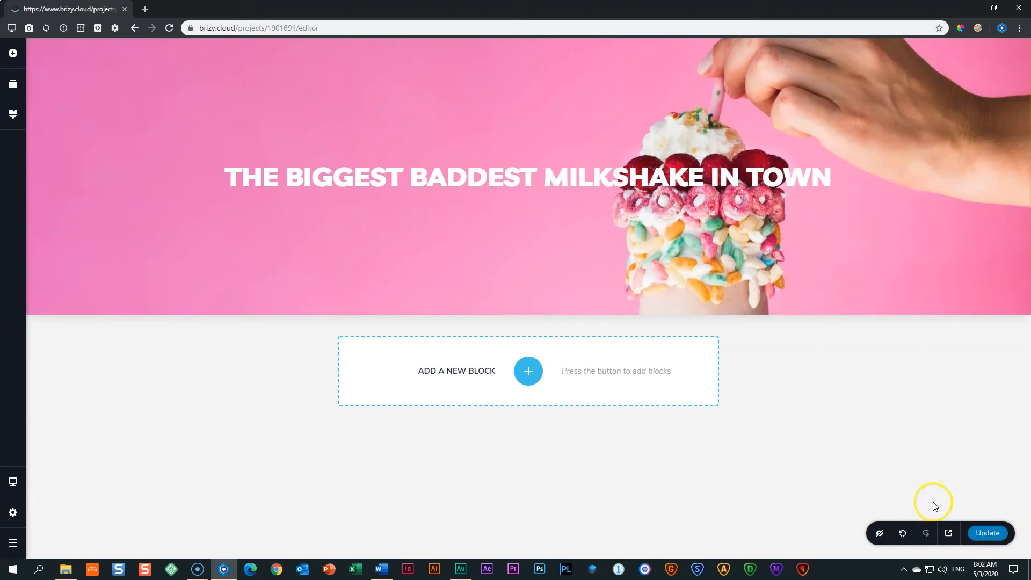
pyautogui.click(949, 534)
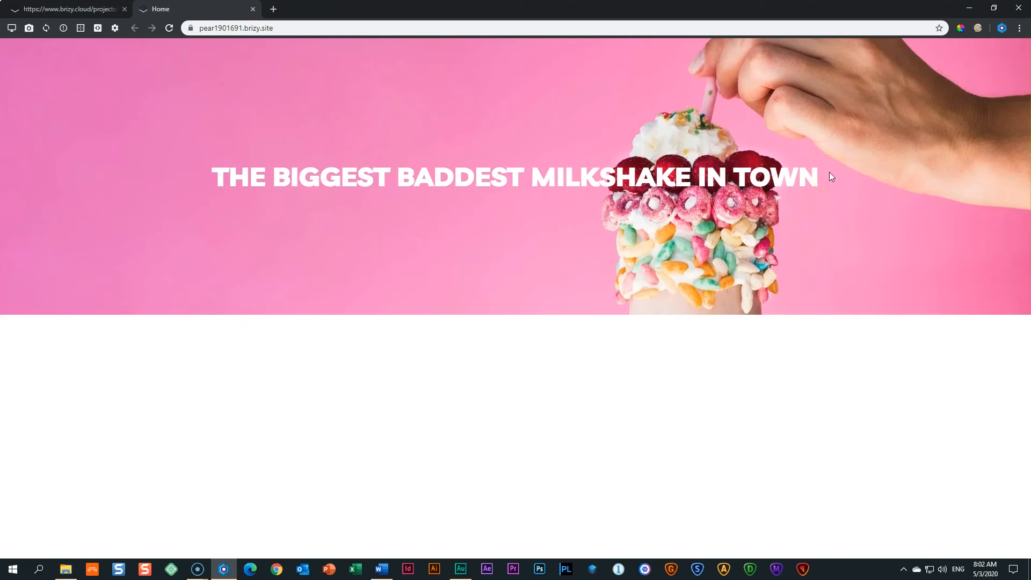
pyautogui.click(252, 9)
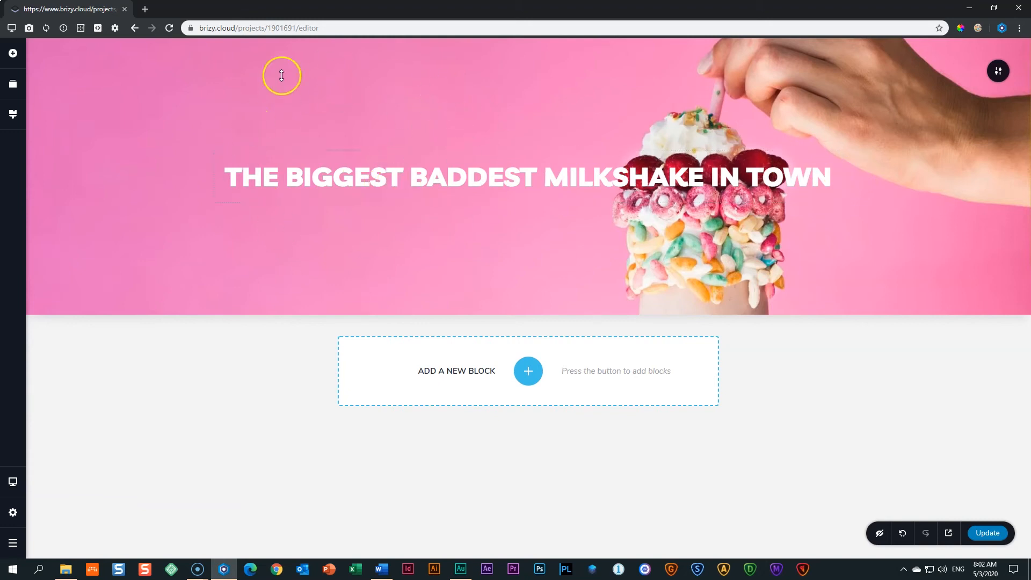
pyautogui.click(299, 230)
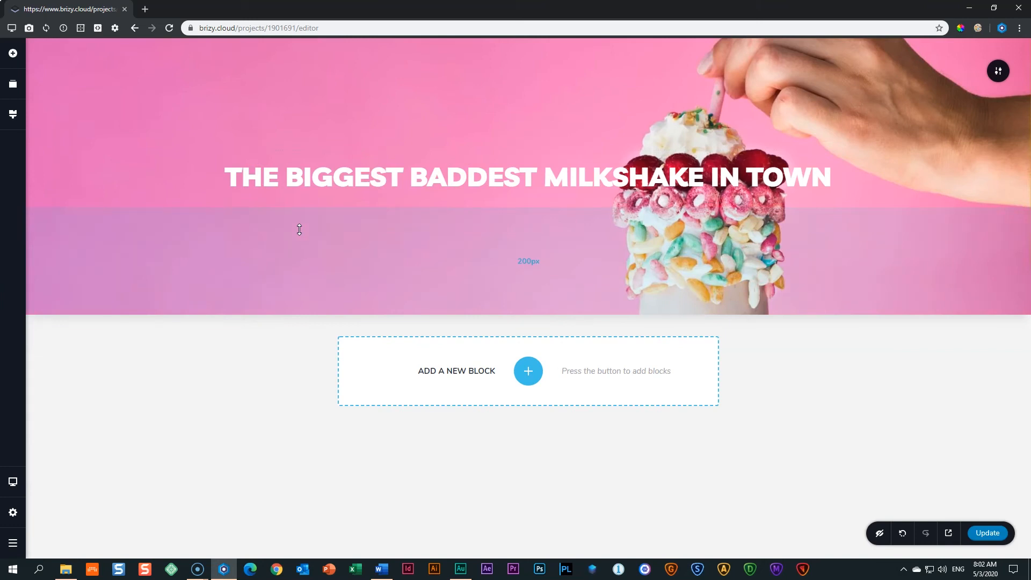
pyautogui.click(1002, 28)
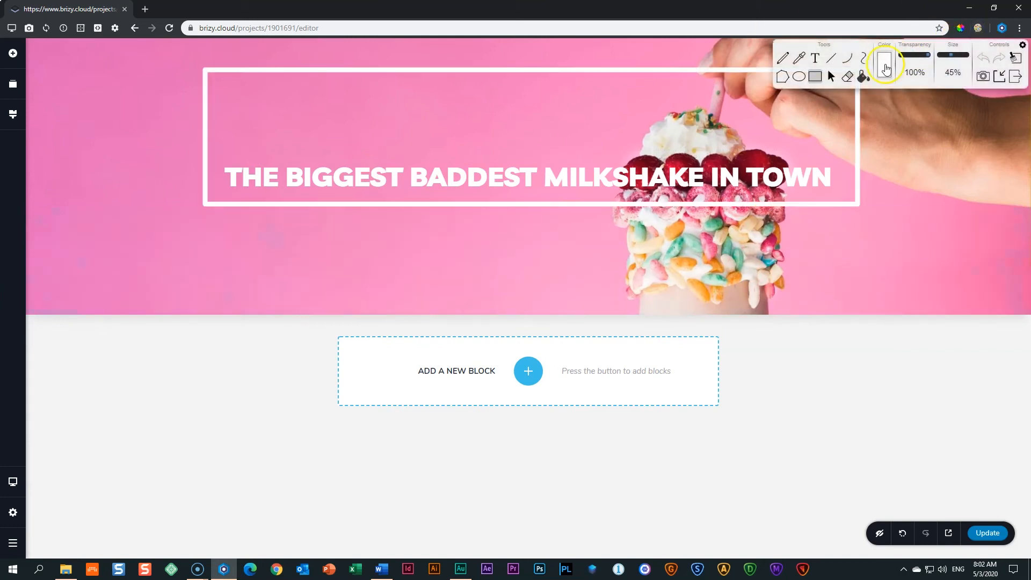
pyautogui.click(1015, 77)
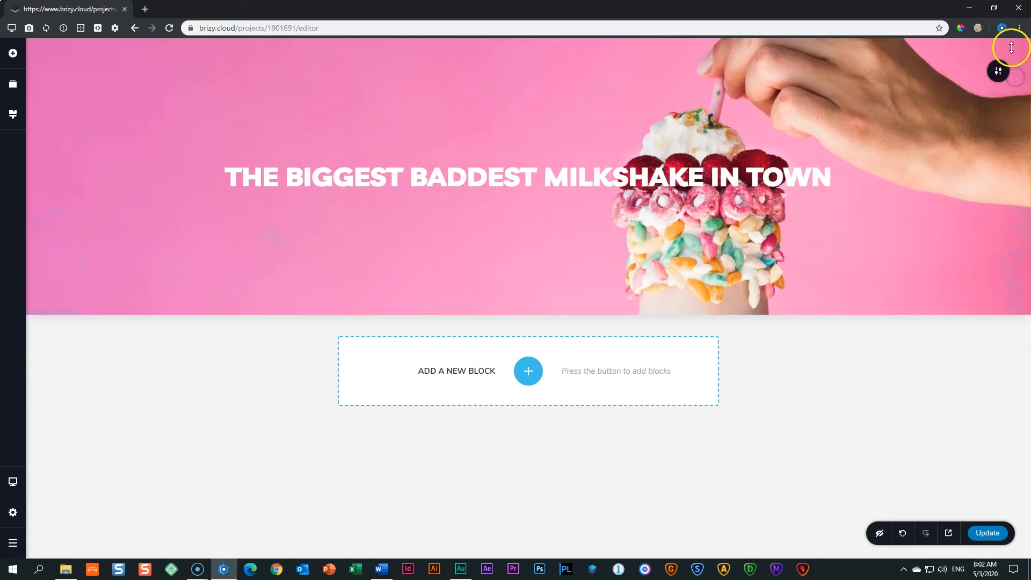
pyautogui.click(1002, 28)
pyautogui.click(1013, 57)
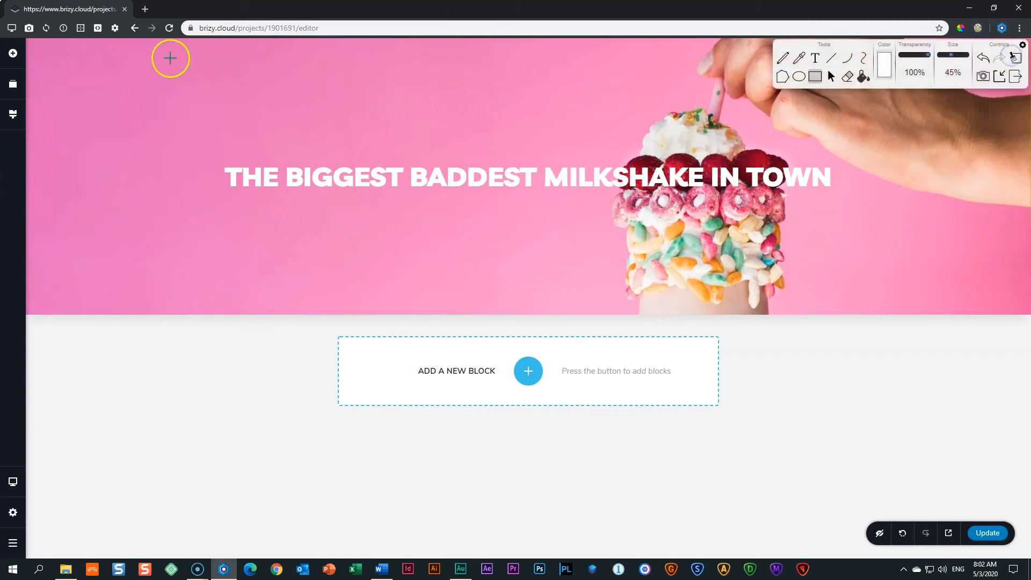
pyautogui.moveTo(40, 46)
pyautogui.mouseDown()
pyautogui.moveTo(471, 209)
pyautogui.moveTo(610, 283)
pyautogui.moveTo(614, 309)
pyautogui.mouseUp()
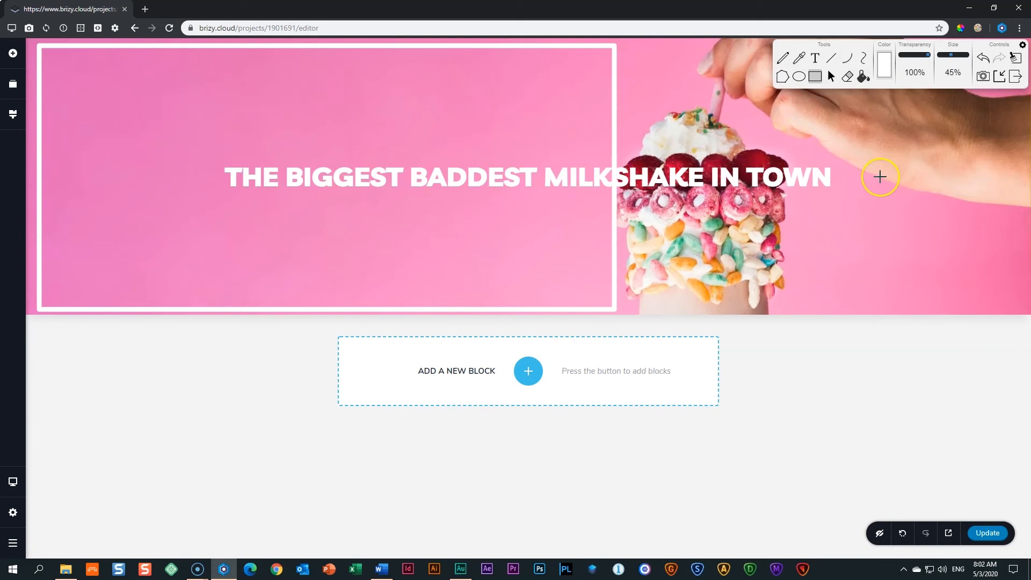
pyautogui.click(1018, 80)
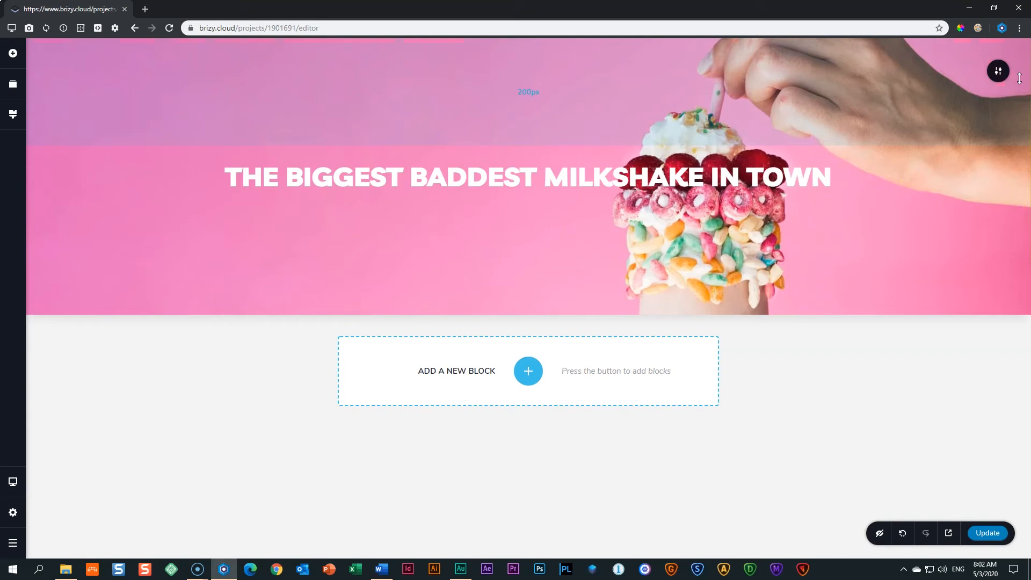
# Delete the 'THE BIGGEST BADDEST MILKSHAKE IN TOWN' headline and switch to Word's Document1.
pyautogui.click(467, 182)
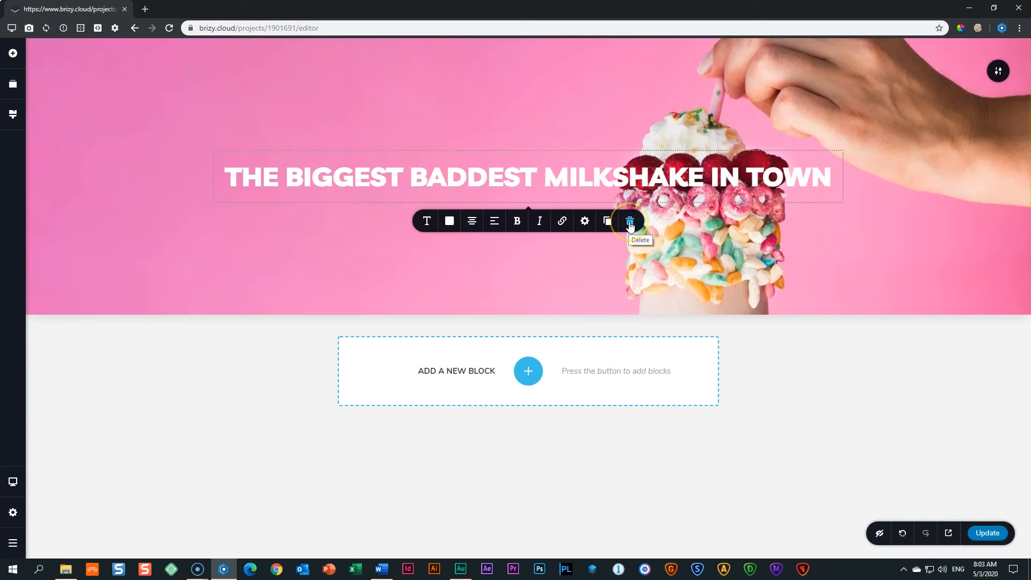
pyautogui.click(630, 222)
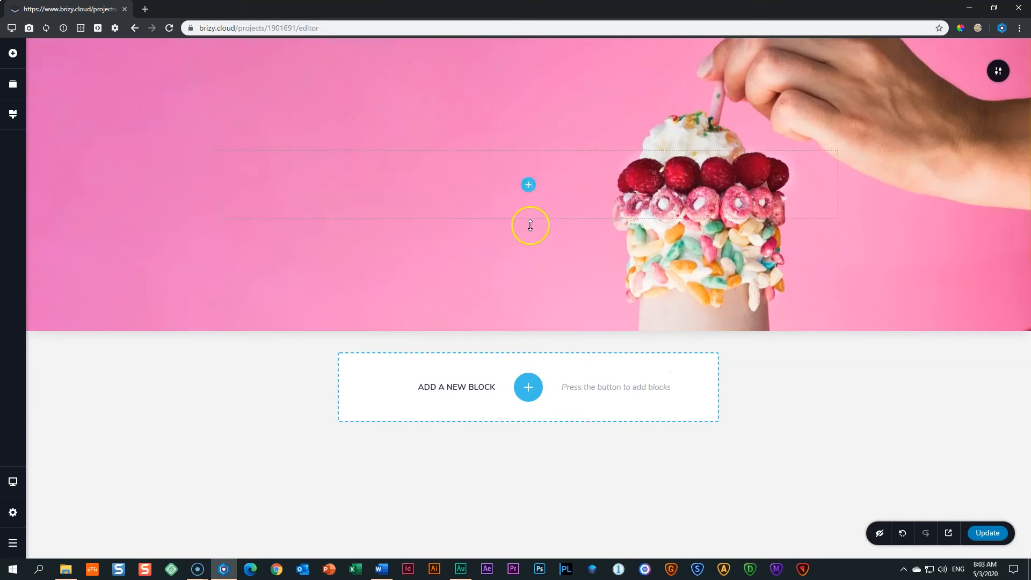
pyautogui.moveTo(523, 256)
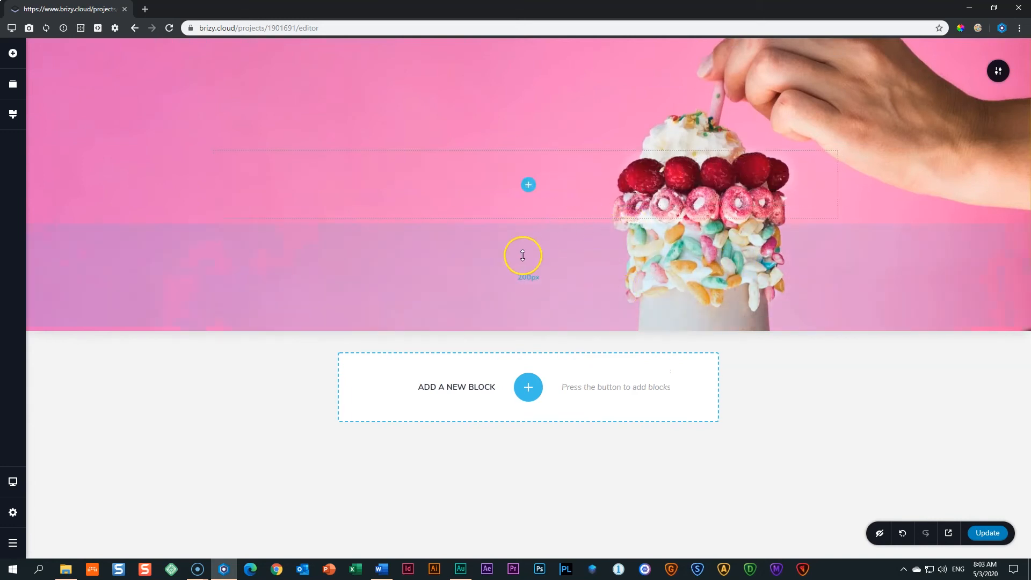
pyautogui.moveTo(580, 60)
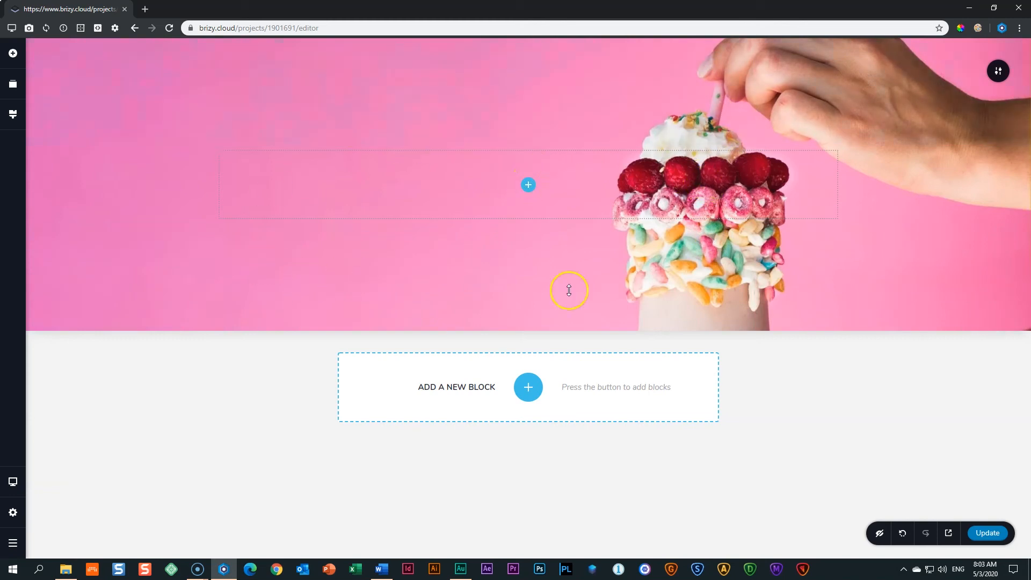
pyautogui.click(382, 568)
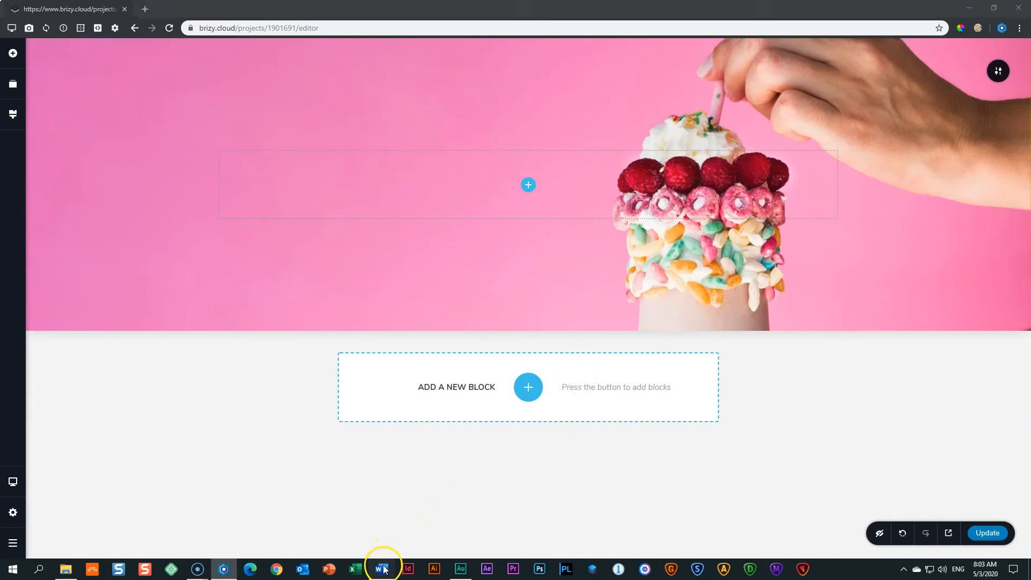
# Drop a Column element into the empty hero row, giving it two side-by-side columns.
pyautogui.click(223, 569)
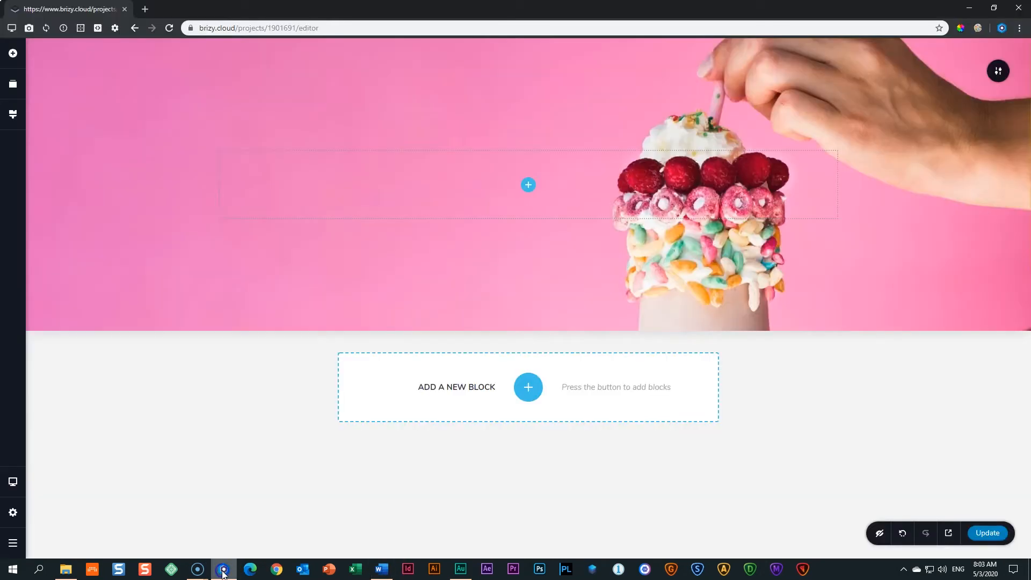
pyautogui.click(527, 185)
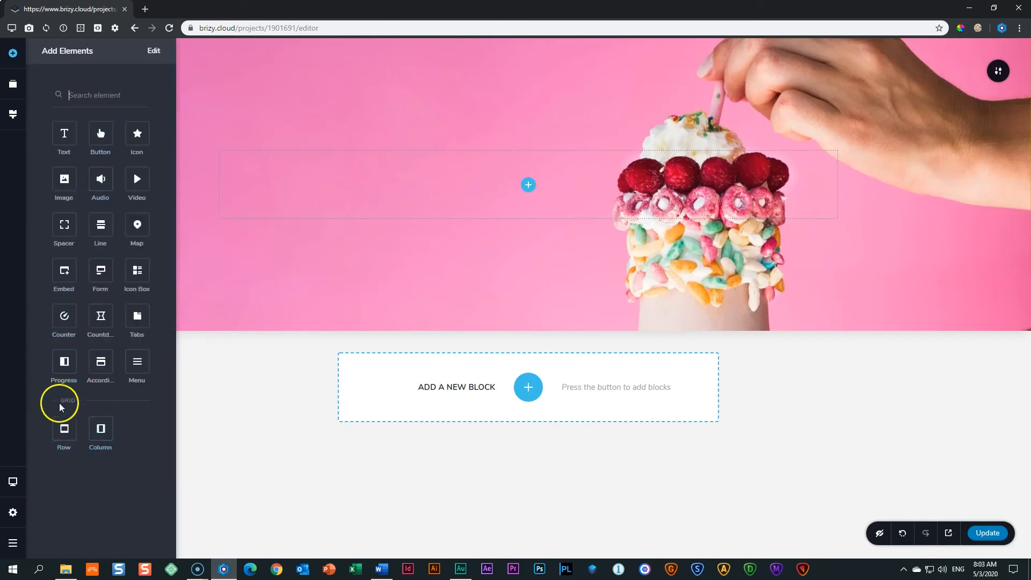
pyautogui.moveTo(100, 427); pyautogui.dragTo(528, 186)
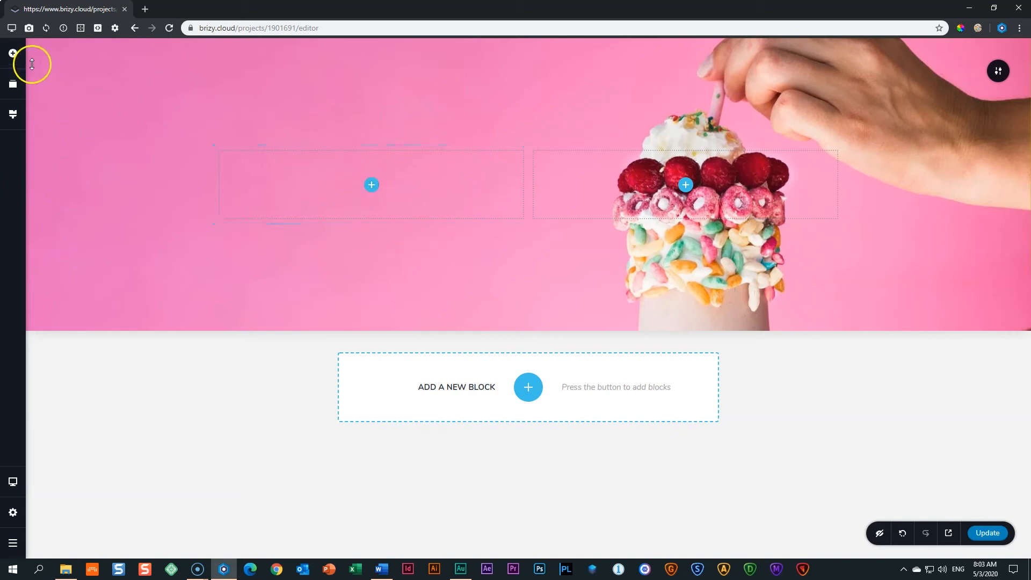
pyautogui.click(14, 53)
# Place a Text element in the left column and make its colour white (#FFFFFF).
pyautogui.moveTo(65, 133); pyautogui.dragTo(373, 185)
pyautogui.click(320, 161)
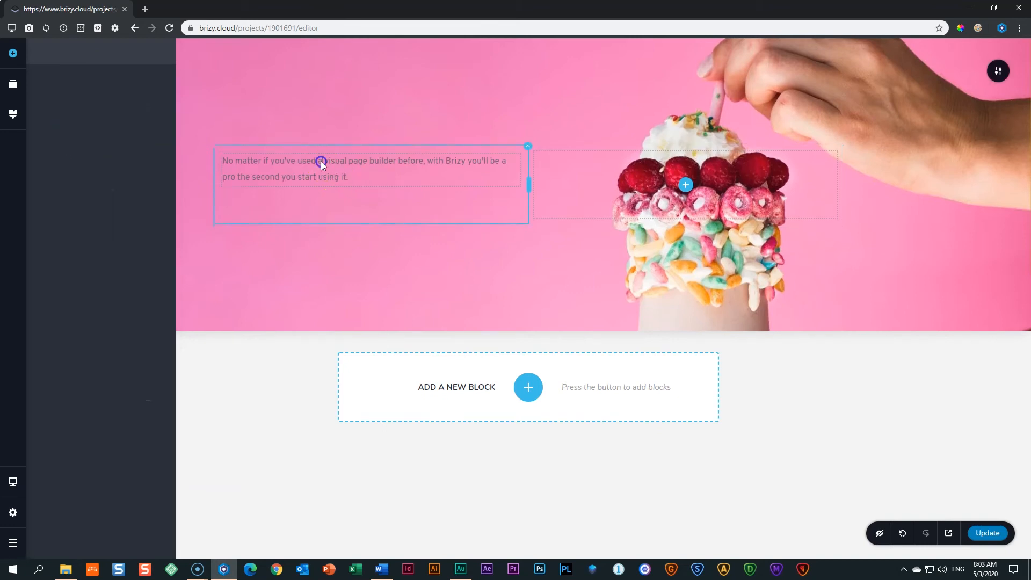
pyautogui.click(293, 204)
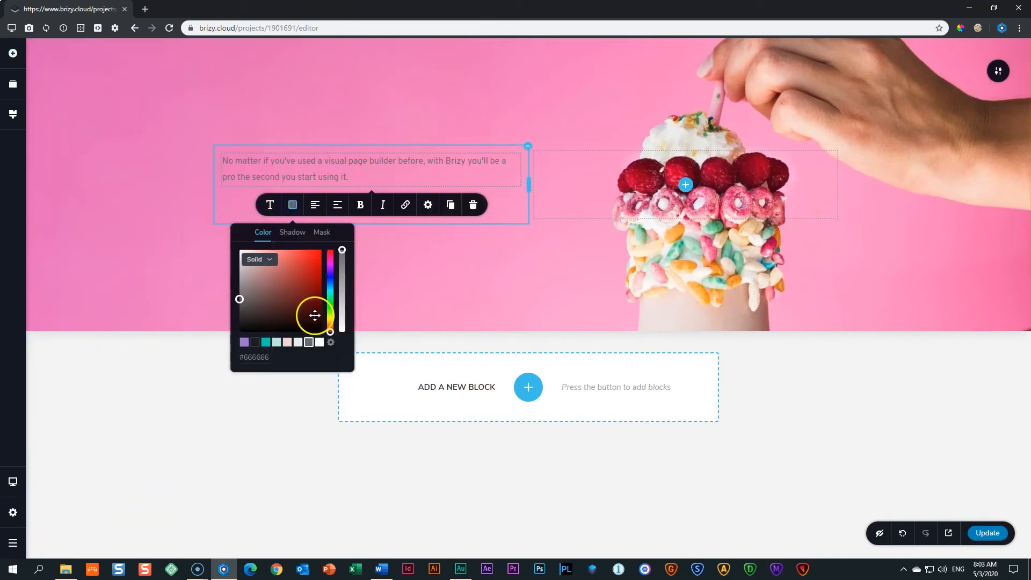
pyautogui.click(319, 343)
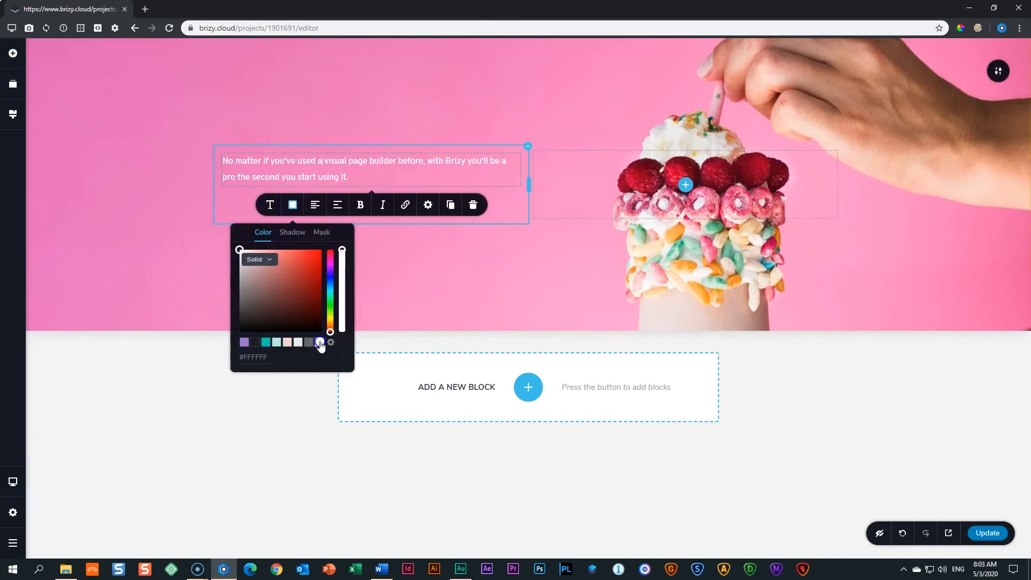
# Replace the placeholder with 'THE BIGGEST BADDEST MILKSHAKE IN TOWN' set in Livvic.
pyautogui.tripleClick(329, 176)
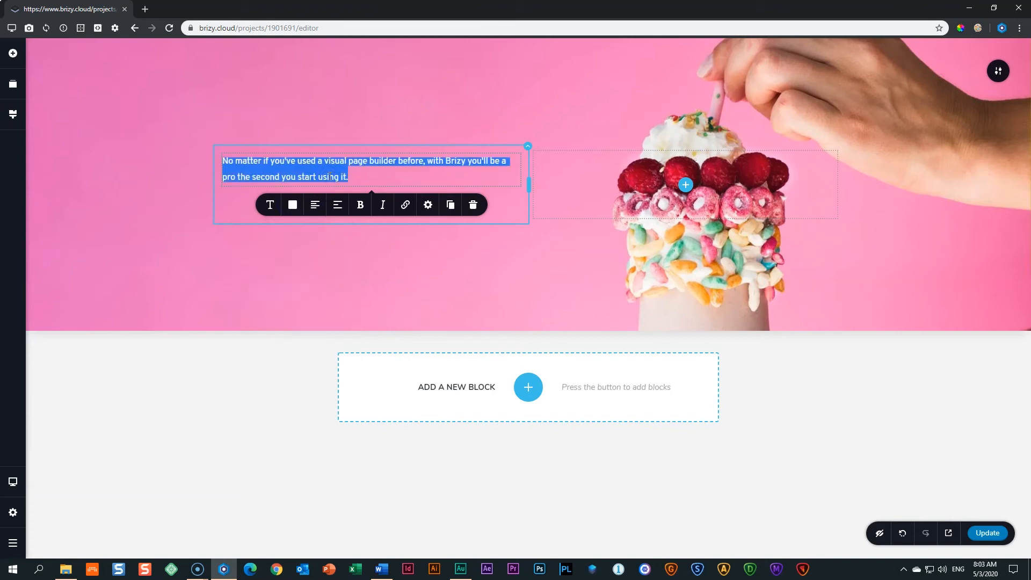
pyautogui.write('T')
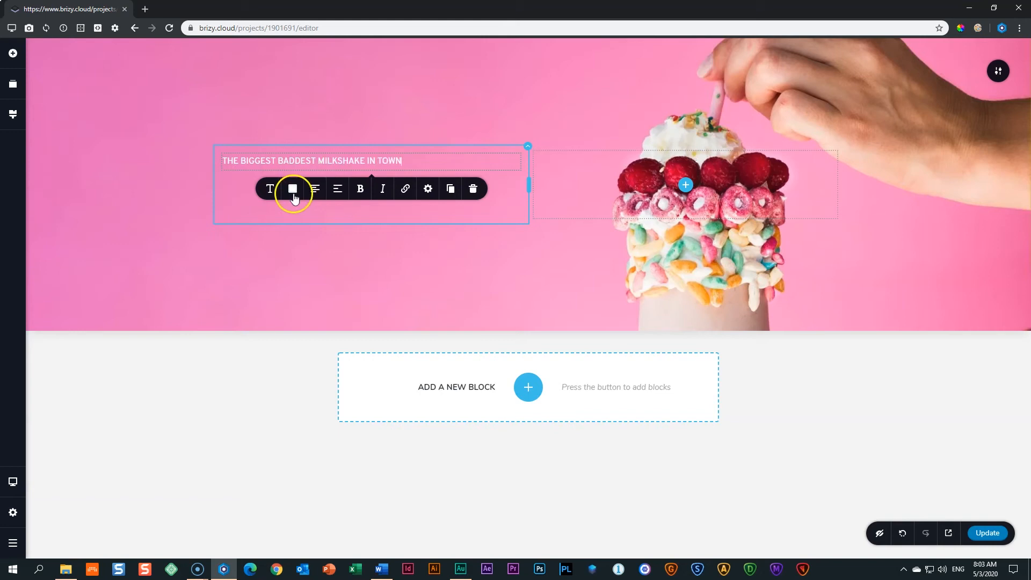
pyautogui.click(267, 192)
pyautogui.click(193, 224)
pyautogui.doubleClick(299, 270)
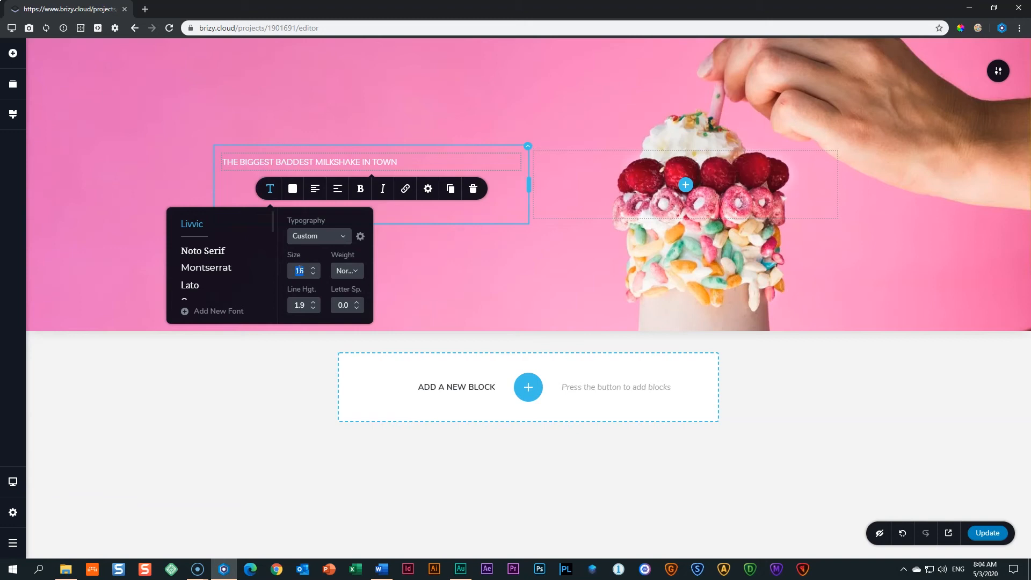
# Make the headline Black weight at font size 64.
pyautogui.click(346, 270)
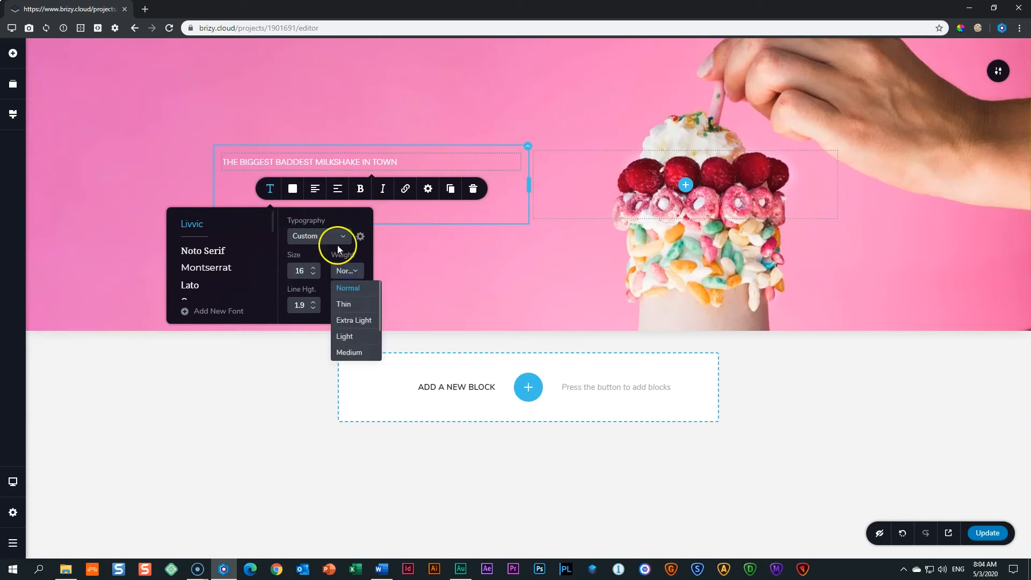
pyautogui.scroll(-3, 348, 322)
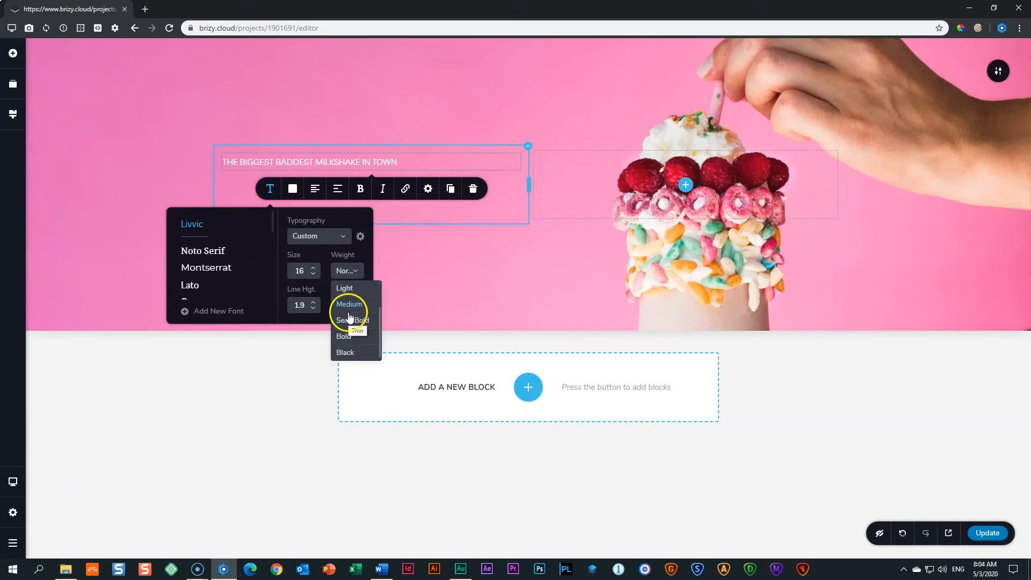
pyautogui.click(349, 354)
pyautogui.doubleClick(298, 271)
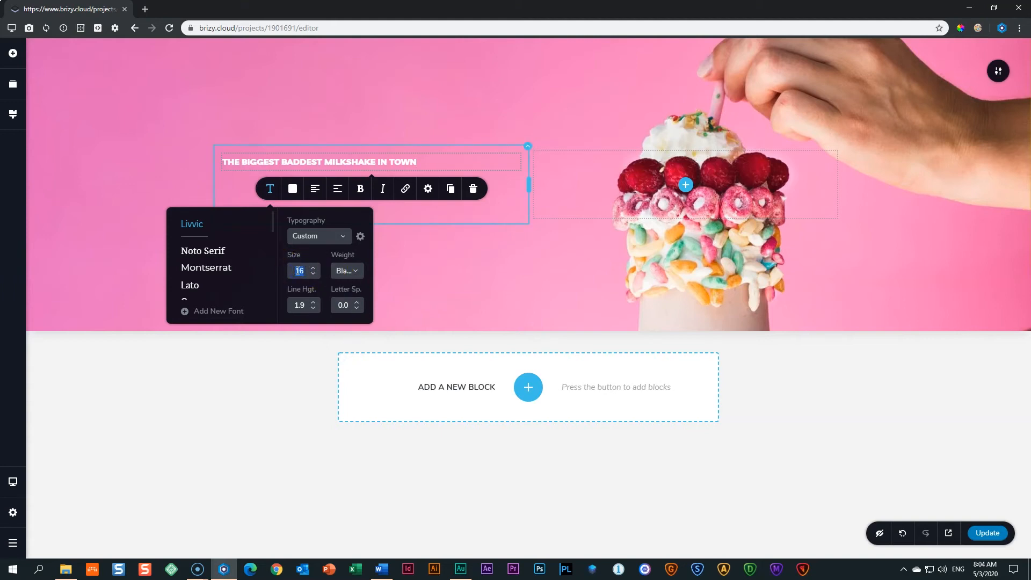
pyautogui.write('64')
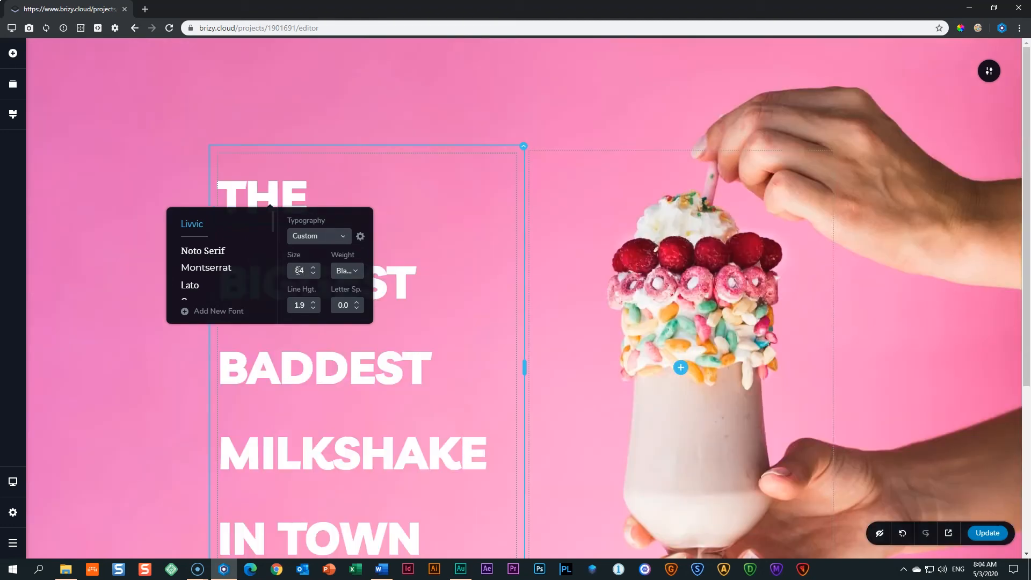
pyautogui.click(183, 394)
# Save the page changes with Ctrl+S.
pyautogui.scroll(-2, 147, 394)
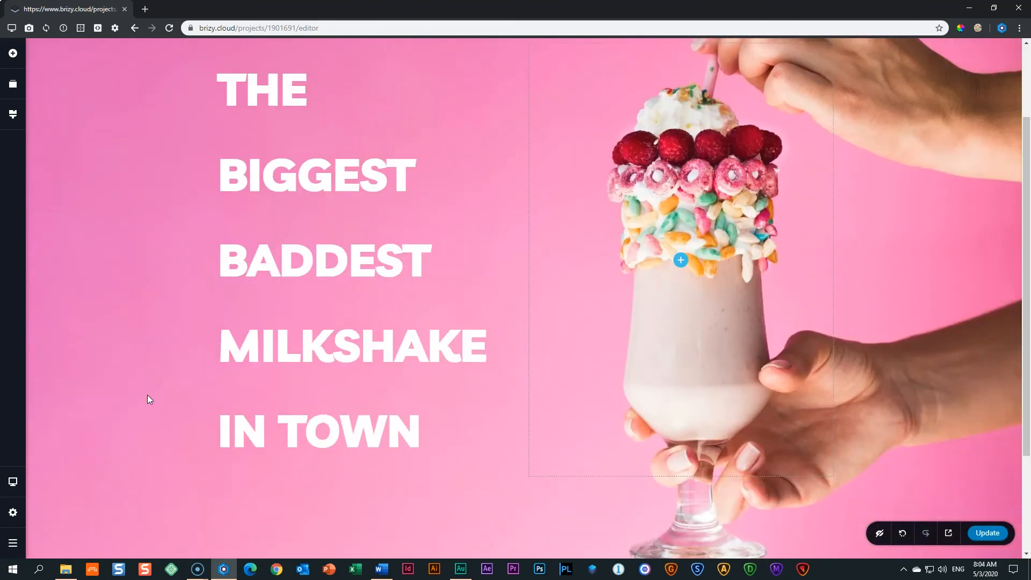
pyautogui.scroll(2, 151, 399)
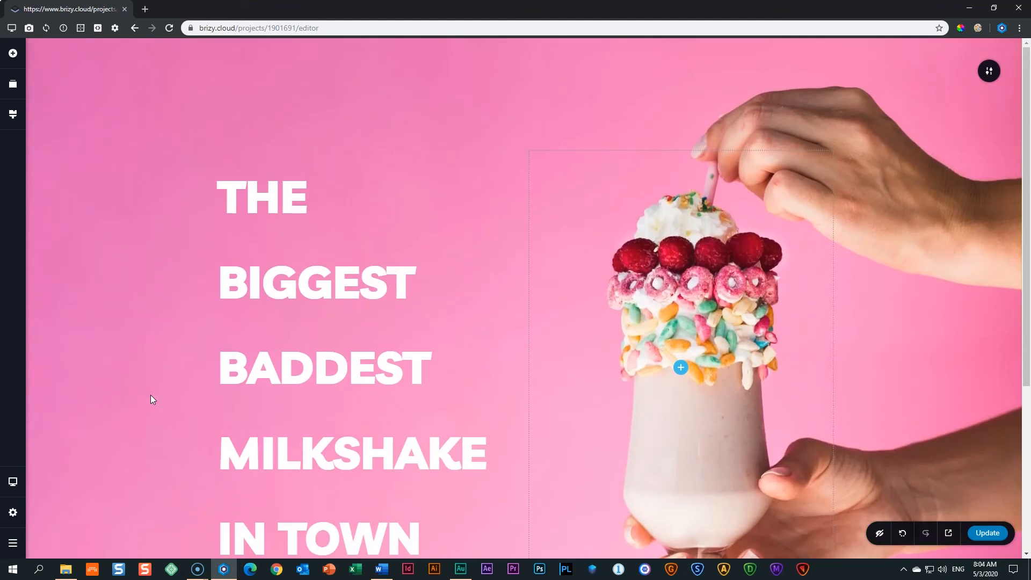
pyautogui.scroll(-2, 153, 400)
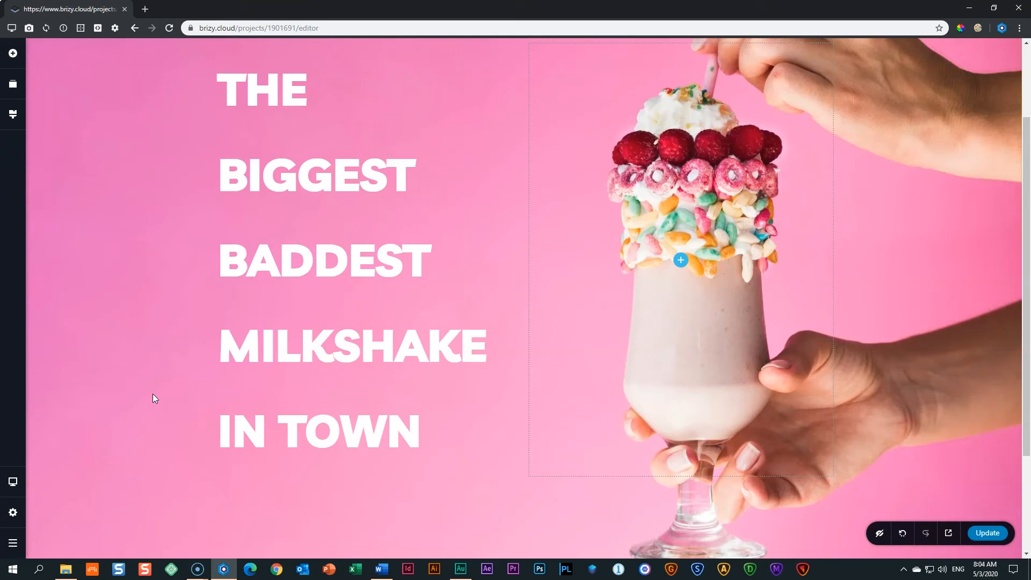
pyautogui.hotkey('ctrl', 's')
# Preview the page in a new tab, scroll through the headline beside the milkshake, then return to the editor.
pyautogui.click(948, 533)
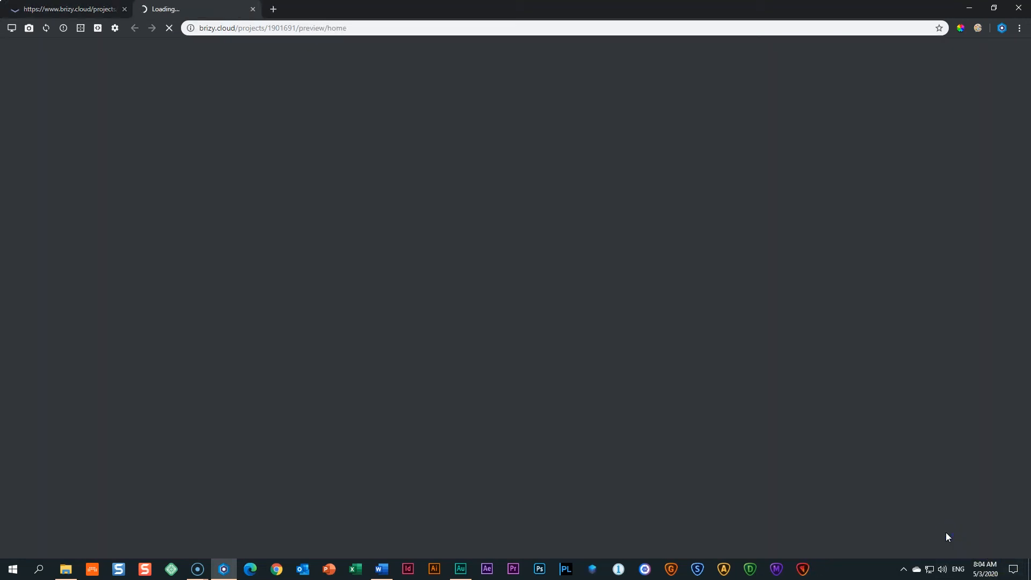
pyautogui.scroll(-2, 942, 526)
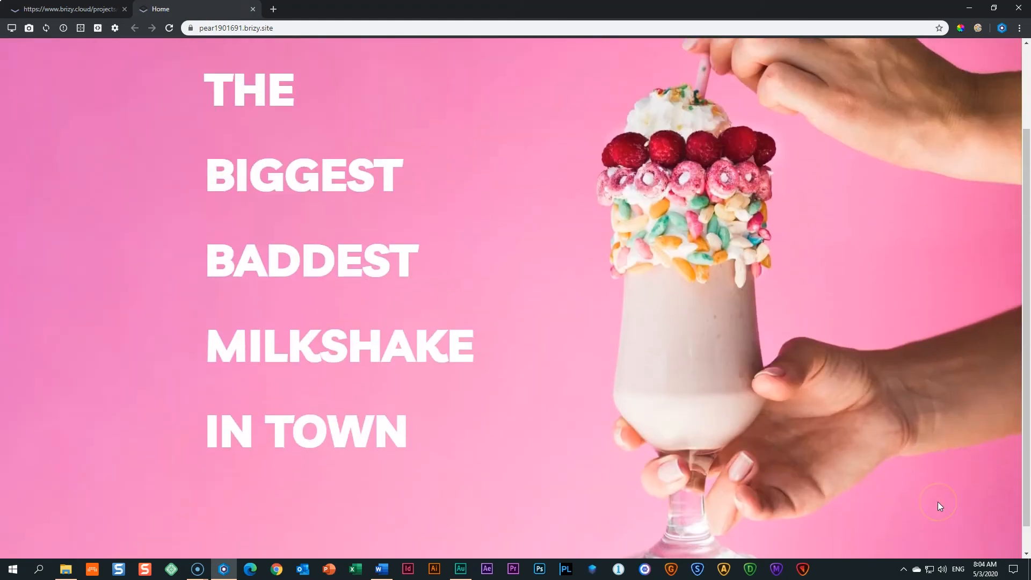
pyautogui.scroll(1, 937, 502)
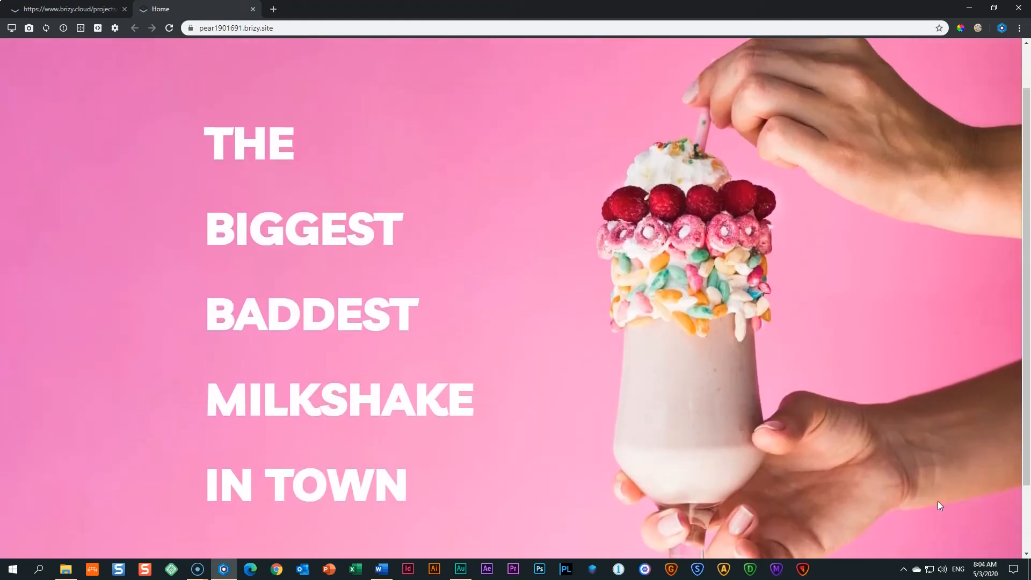
pyautogui.scroll(1, 938, 490)
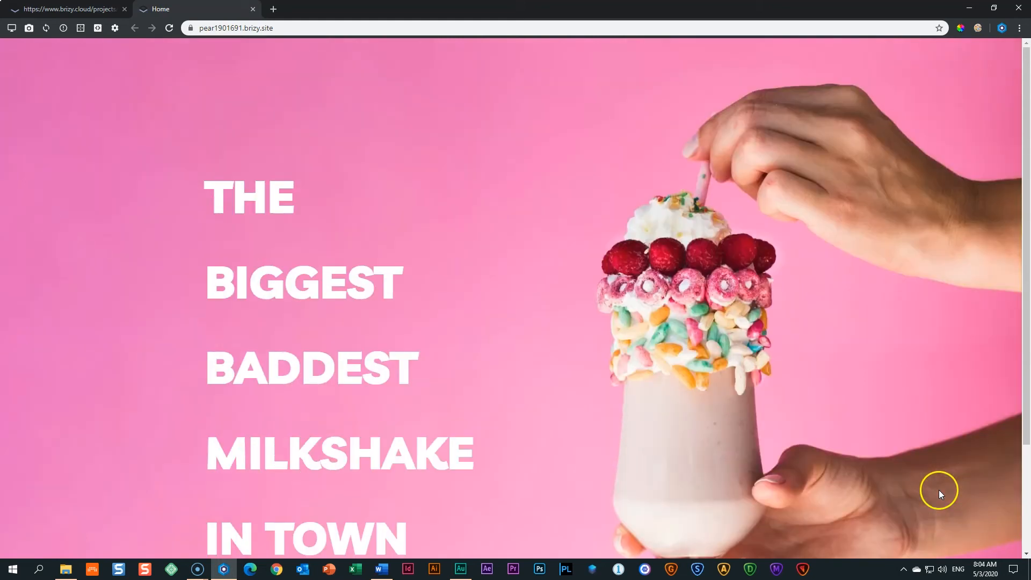
pyautogui.scroll(-3, 733, 176)
pyautogui.scroll(3, 743, 269)
pyautogui.scroll(-3, 743, 269)
pyautogui.scroll(2, 744, 273)
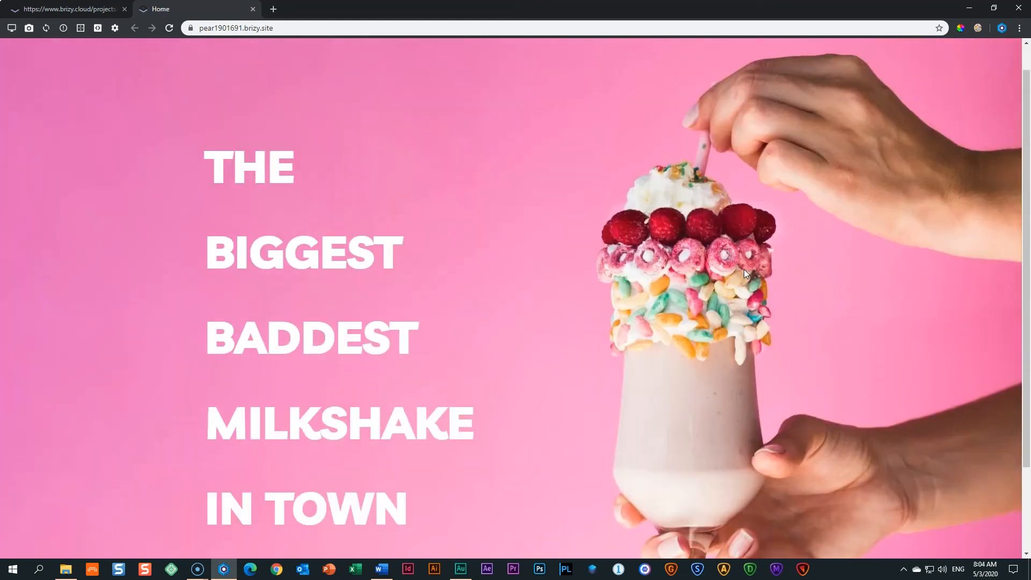
pyautogui.scroll(-2, 816, 258)
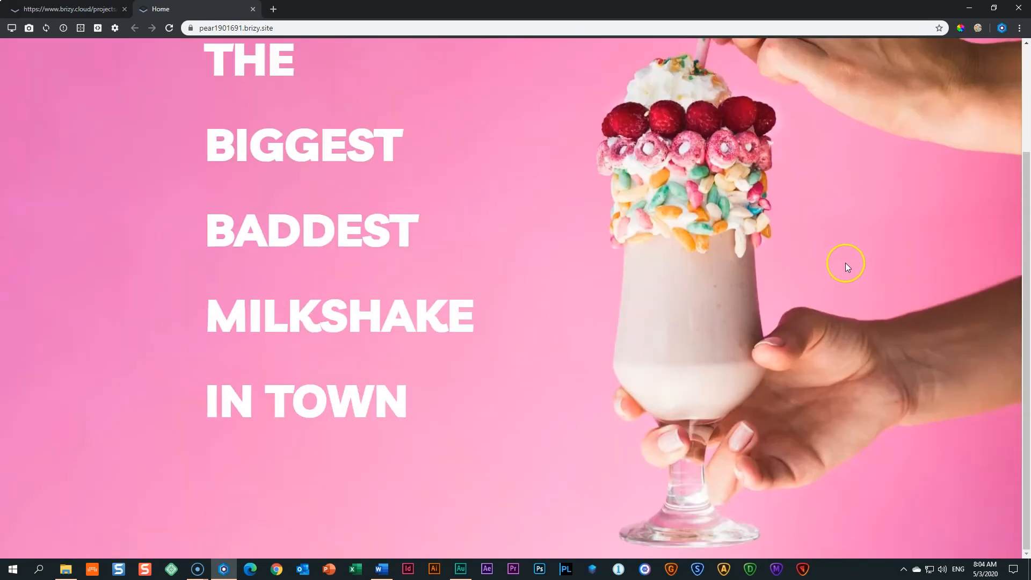
pyautogui.moveTo(1023, 250)
pyautogui.mouseDown()
pyautogui.moveTo(1024, 146)
pyautogui.moveTo(1018, 251)
pyautogui.mouseUp()
pyautogui.scroll(3, 285, 85)
pyautogui.scroll(-3, 301, 151)
pyautogui.scroll(3, 312, 198)
pyautogui.scroll(-2, 314, 196)
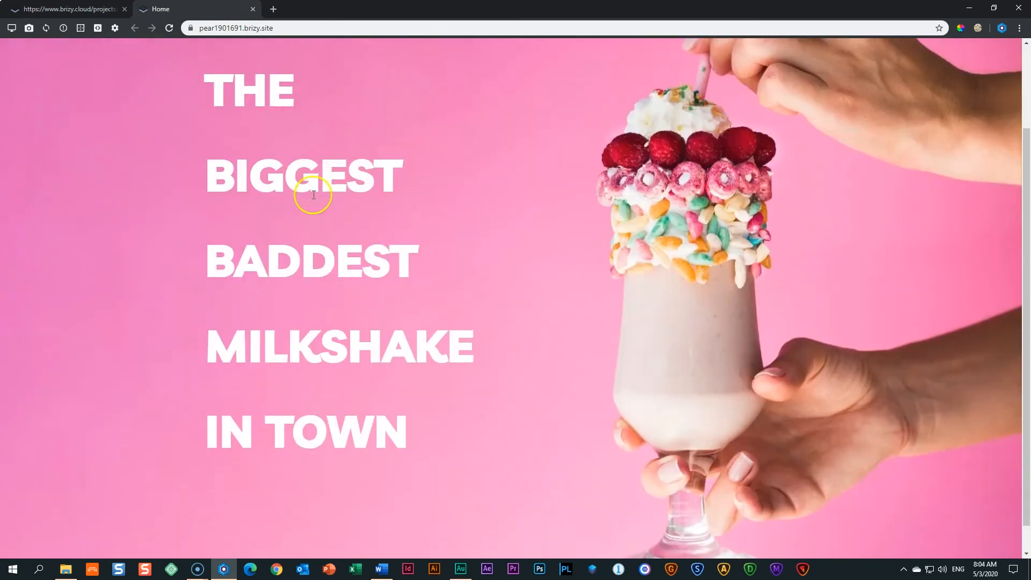
pyautogui.scroll(1, 313, 197)
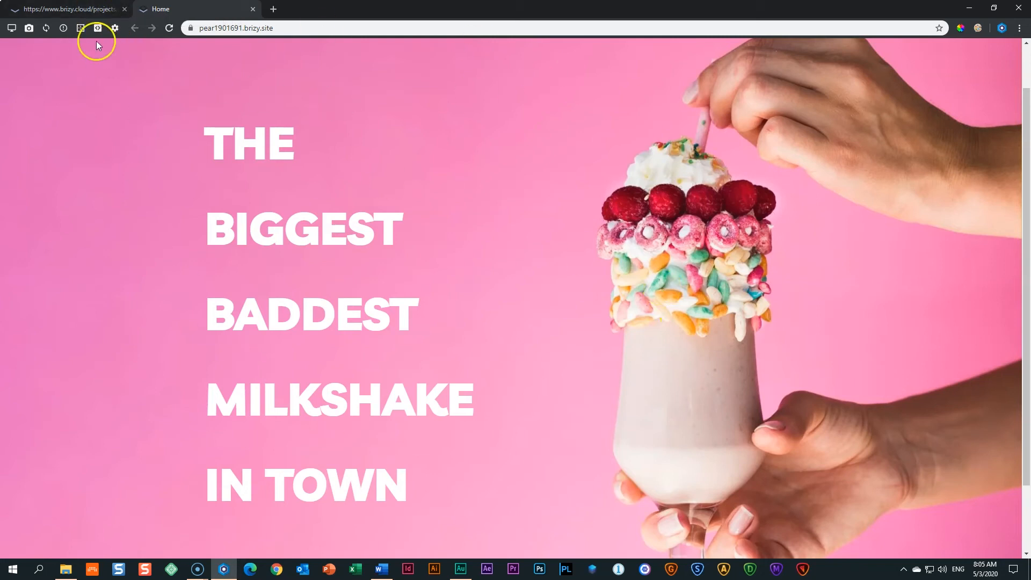
pyautogui.click(84, 10)
# Select the milkshake headline and bring up its typography settings.
pyautogui.click(295, 168)
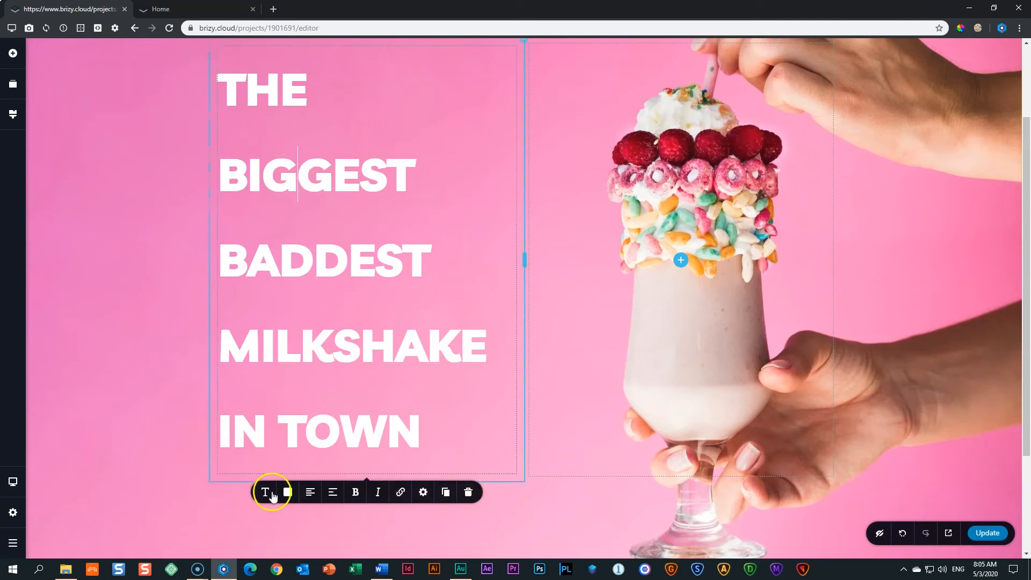
pyautogui.click(267, 496)
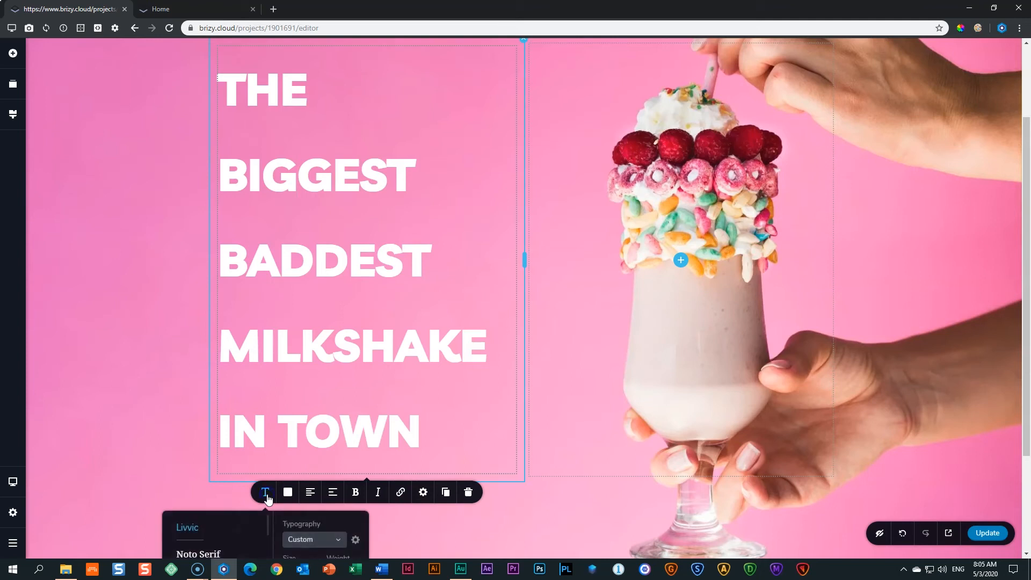
pyautogui.scroll(-3, 127, 370)
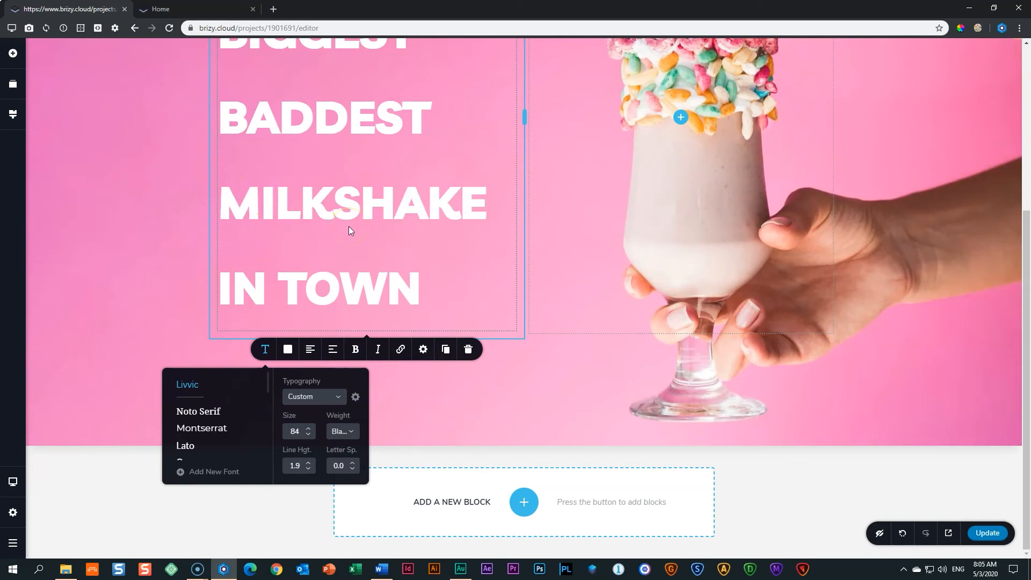
pyautogui.scroll(3, 349, 226)
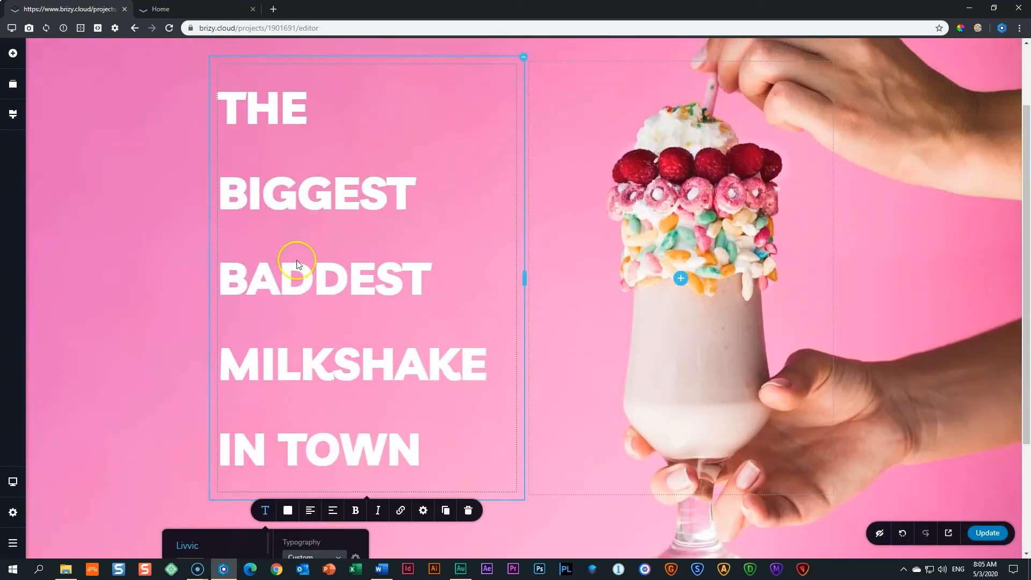
pyautogui.scroll(-1, 319, 424)
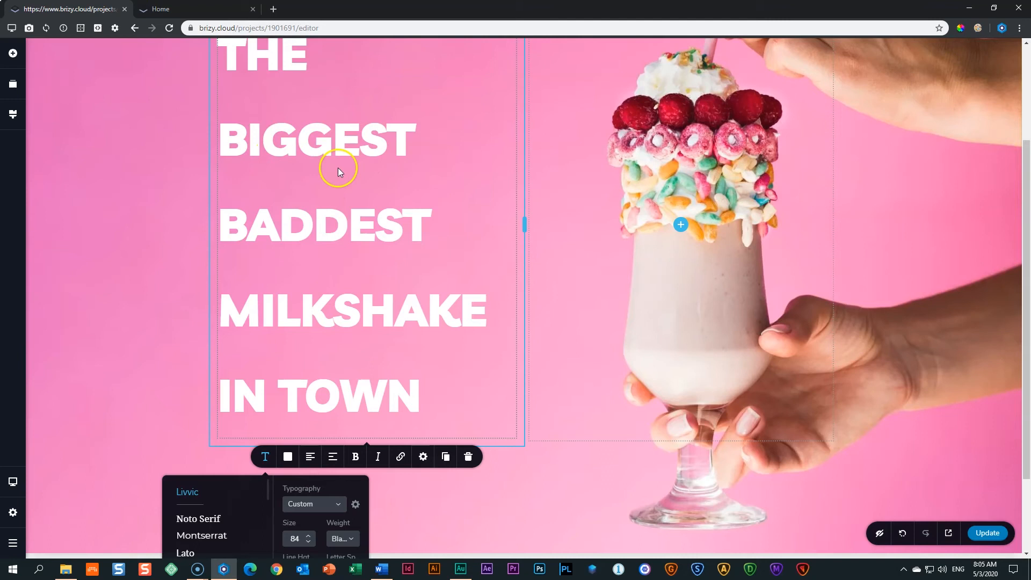
pyautogui.scroll(-2, 337, 168)
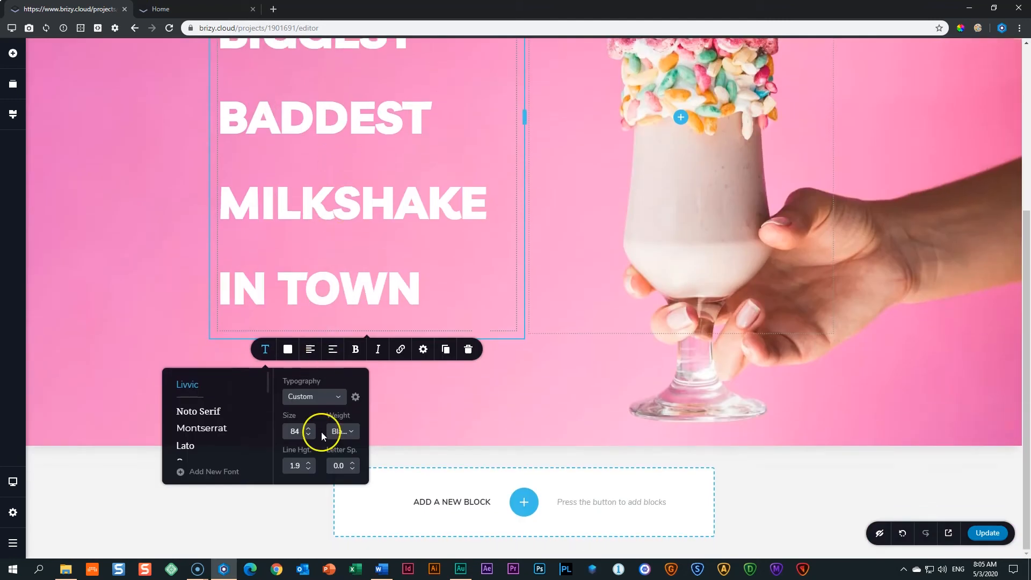
# Step the headline's line height down to 1.0, then settle on 1.1.
pyautogui.click(309, 472)
pyautogui.scroll(3, 318, 451)
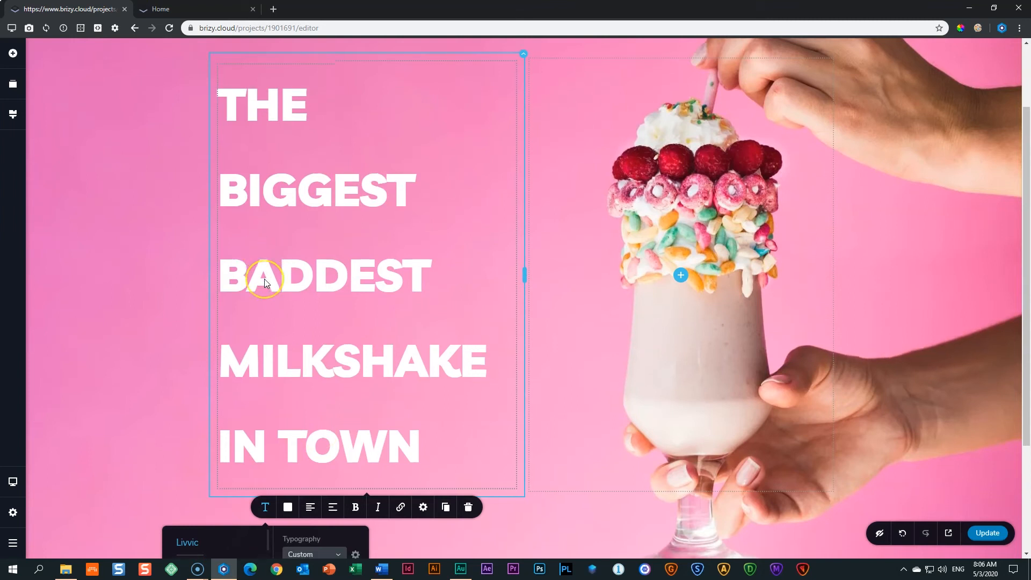
pyautogui.scroll(-3, 264, 278)
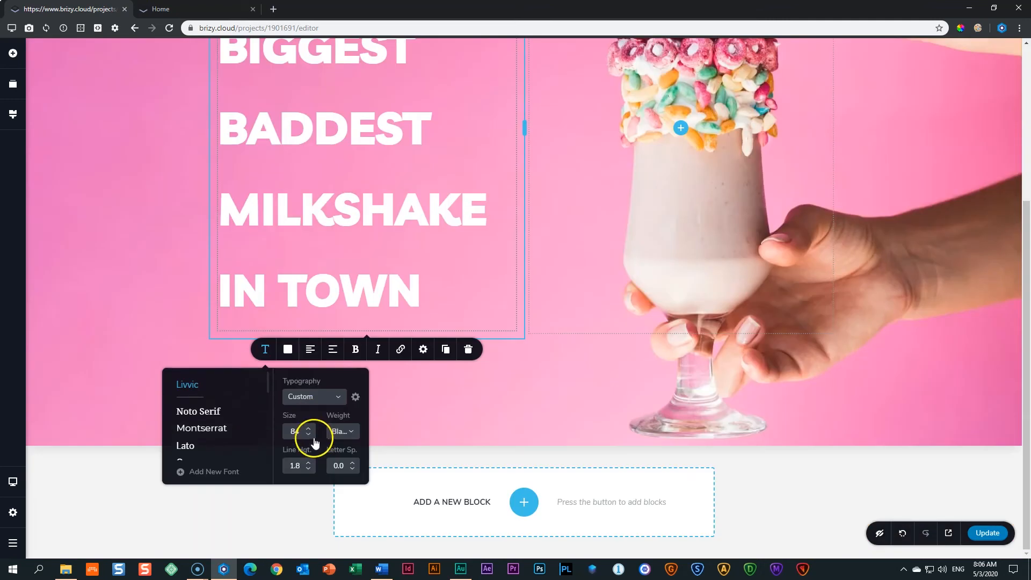
pyautogui.click(308, 468)
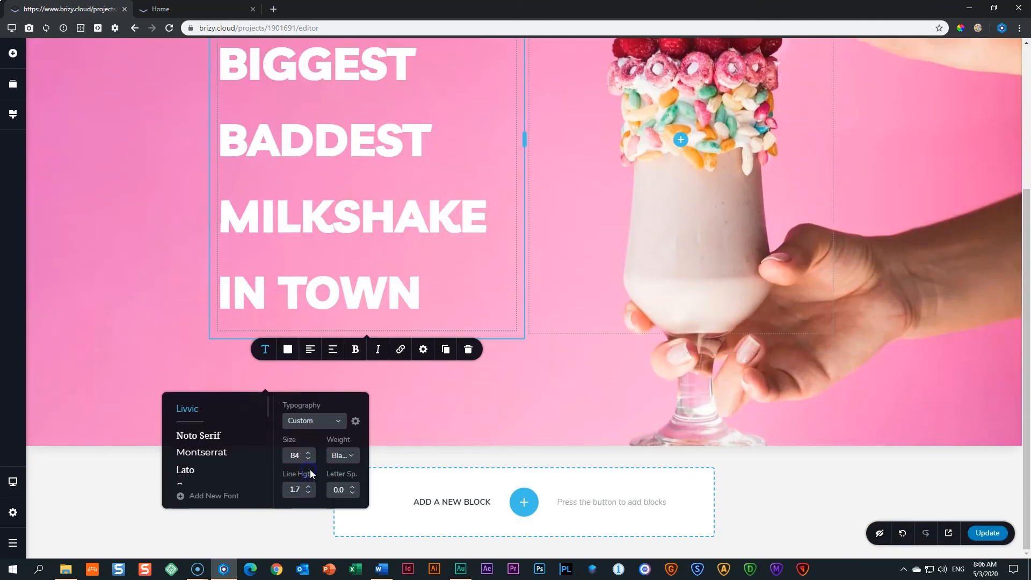
pyautogui.click(310, 493)
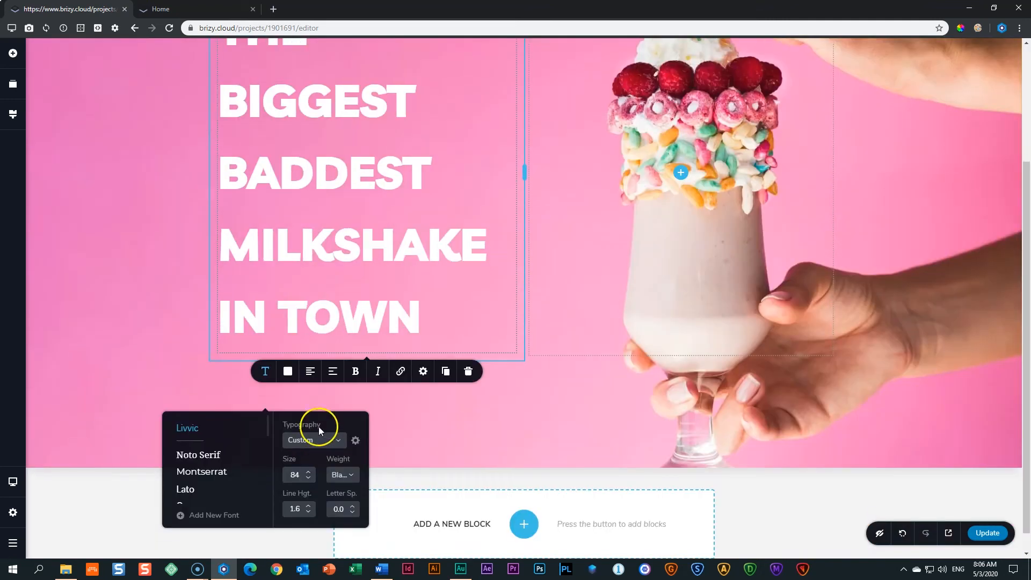
pyautogui.click(308, 488)
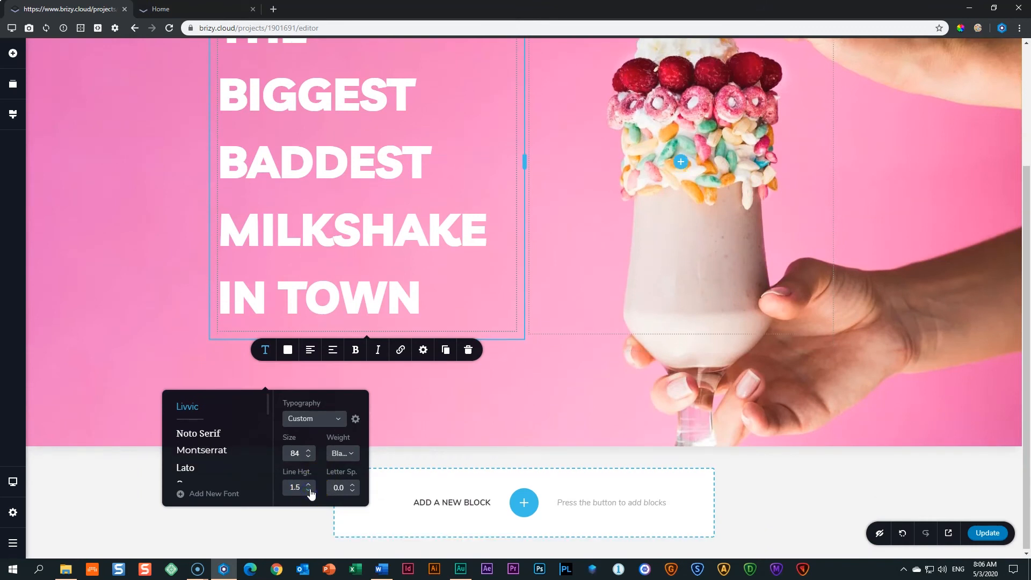
pyautogui.click(310, 490)
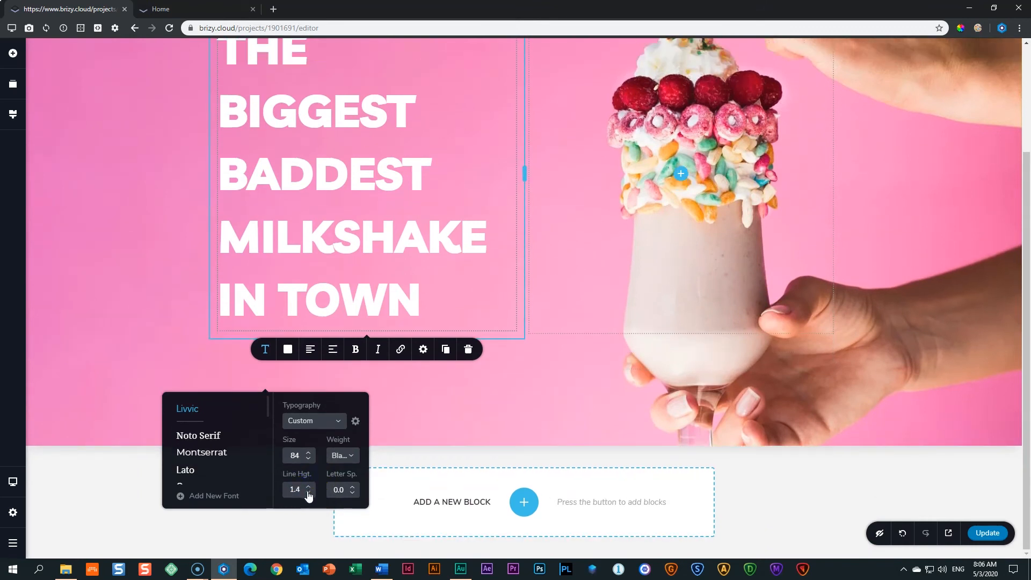
pyautogui.click(308, 468)
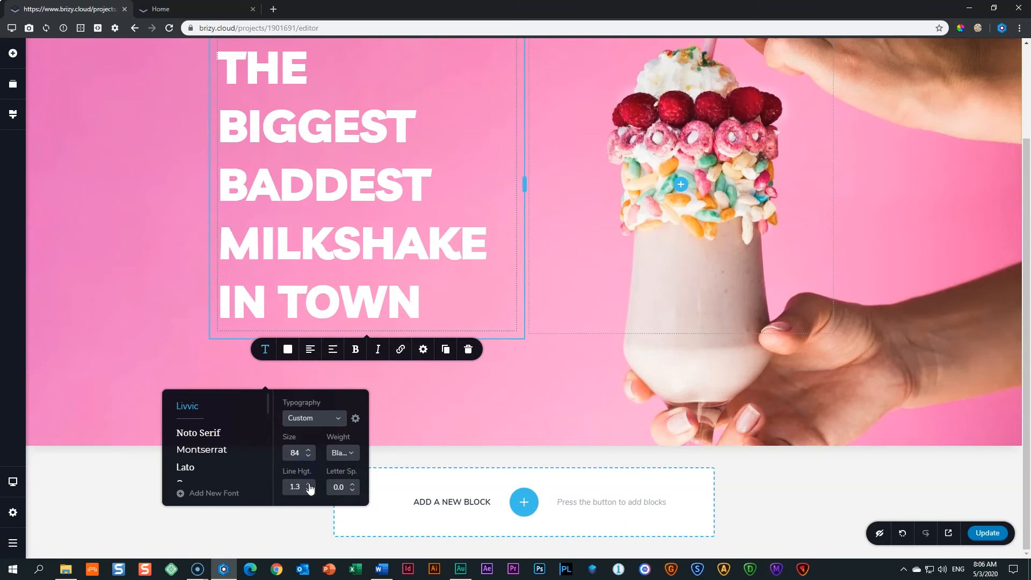
pyautogui.click(307, 469)
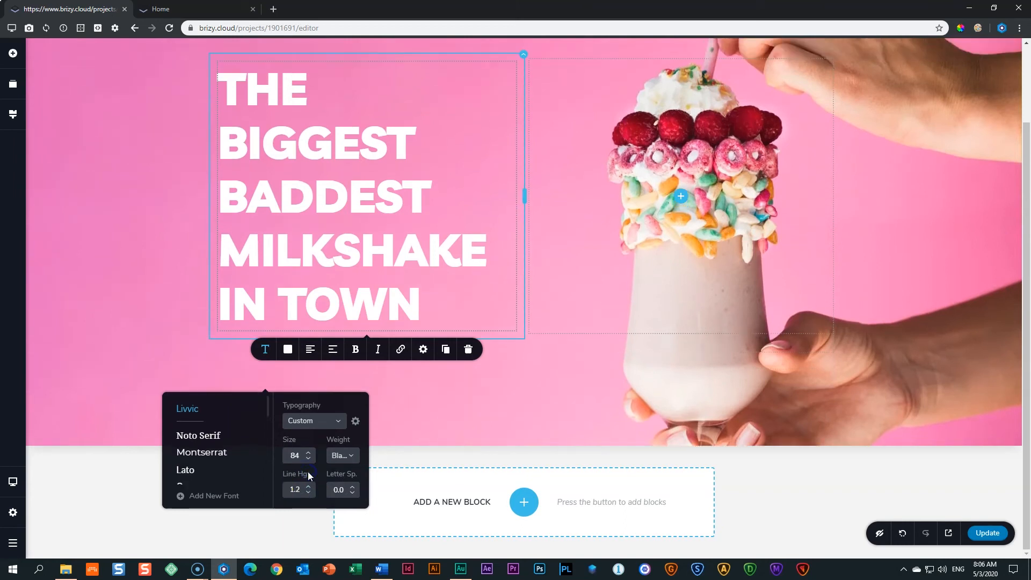
pyautogui.click(308, 468)
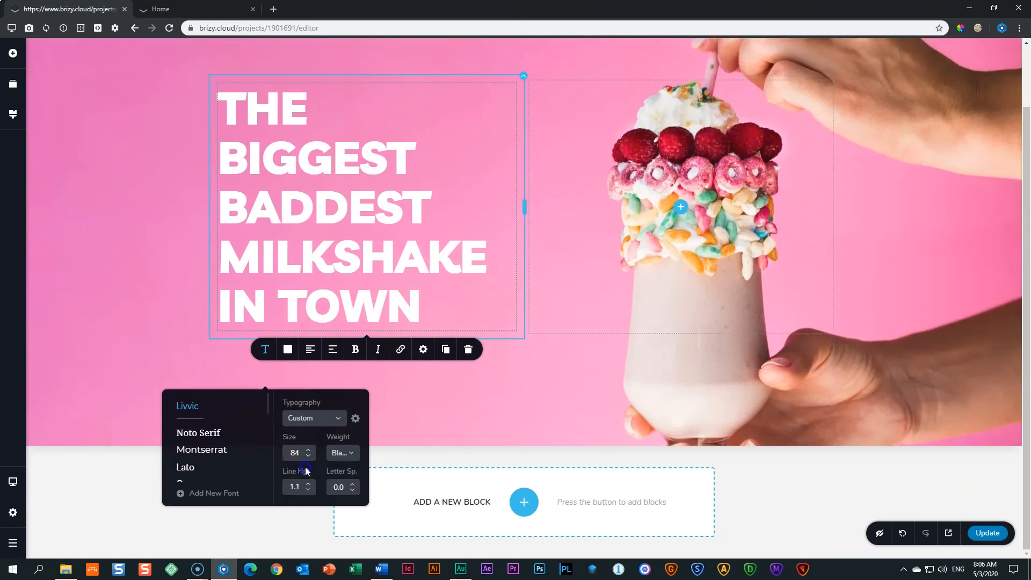
pyautogui.click(307, 474)
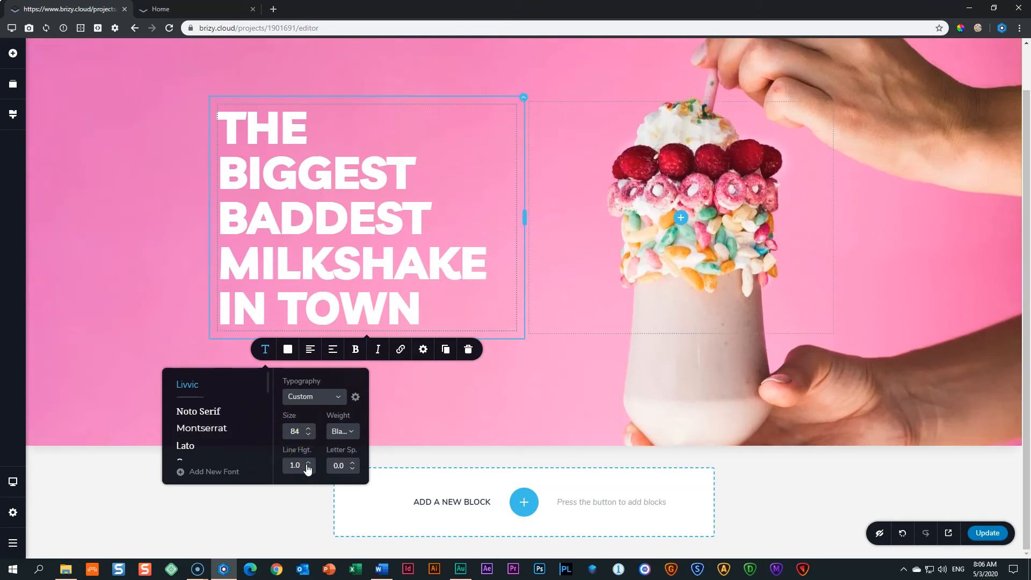
pyautogui.click(308, 465)
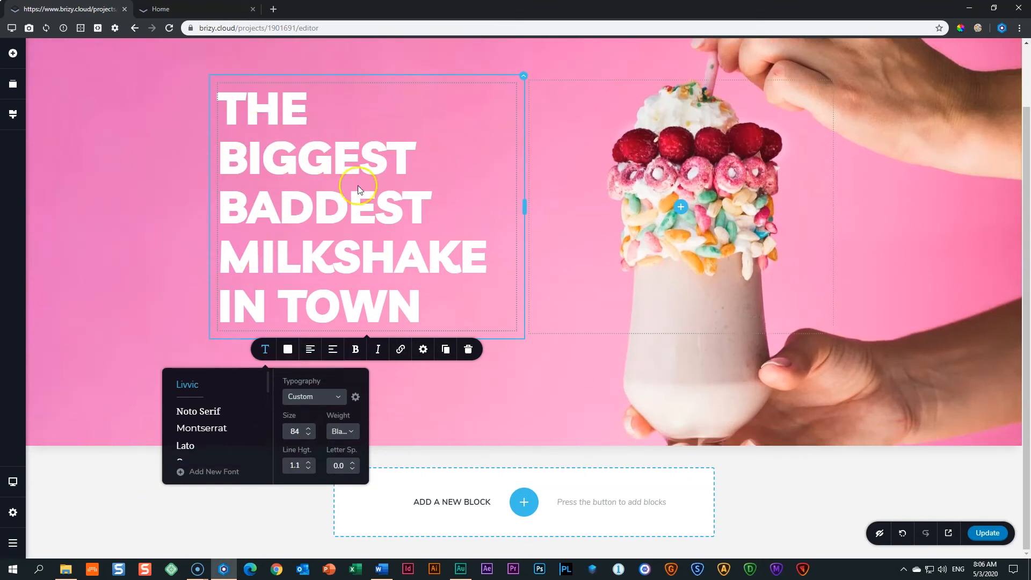
pyautogui.click(392, 293)
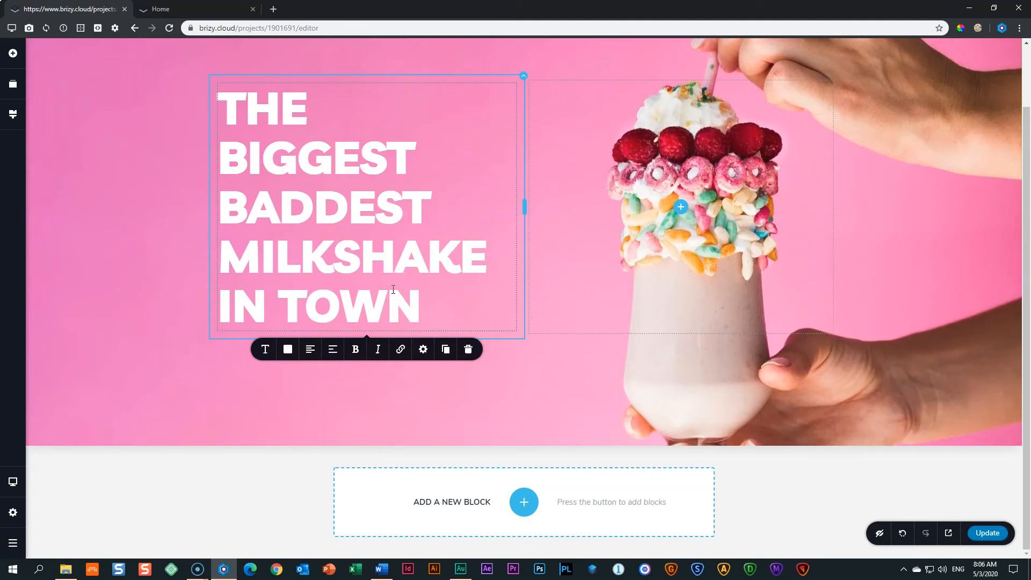
pyautogui.scroll(1, 393, 290)
# In the hero block's More Settings, set top and bottom padding to 100 px.
pyautogui.click(205, 82)
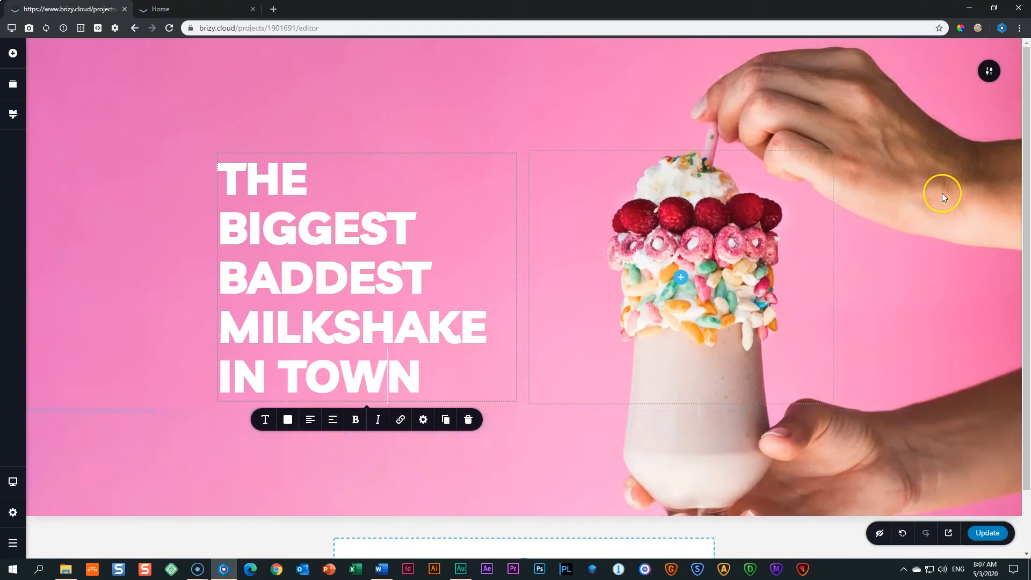
pyautogui.click(991, 72)
pyautogui.click(940, 71)
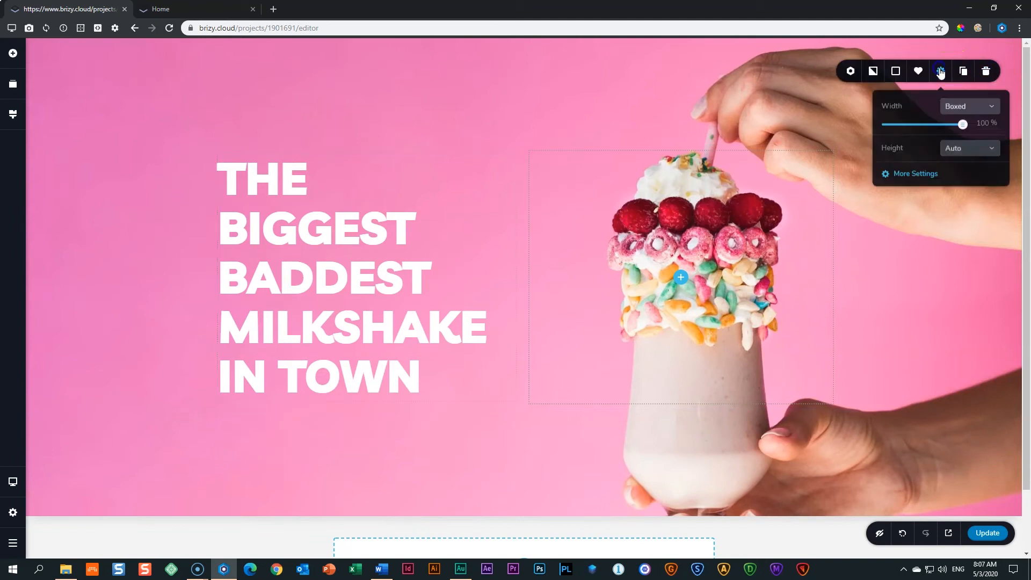
pyautogui.click(915, 173)
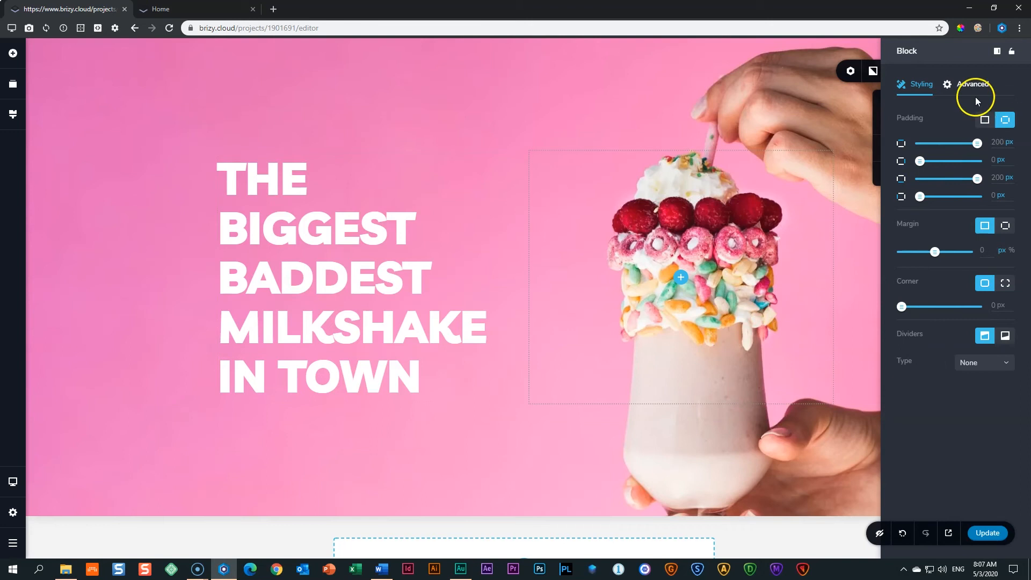
pyautogui.moveTo(976, 146)
pyautogui.mouseDown()
pyautogui.moveTo(938, 144)
pyautogui.moveTo(993, 142)
pyautogui.mouseUp()
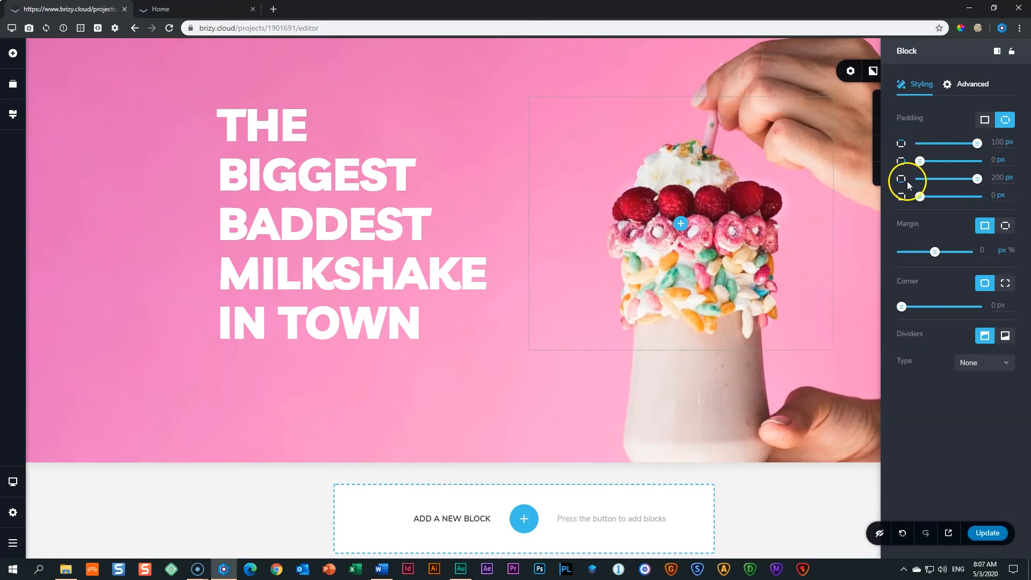
pyautogui.moveTo(977, 178); pyautogui.dragTo(951, 180)
pyautogui.moveTo(964, 179); pyautogui.dragTo(977, 178)
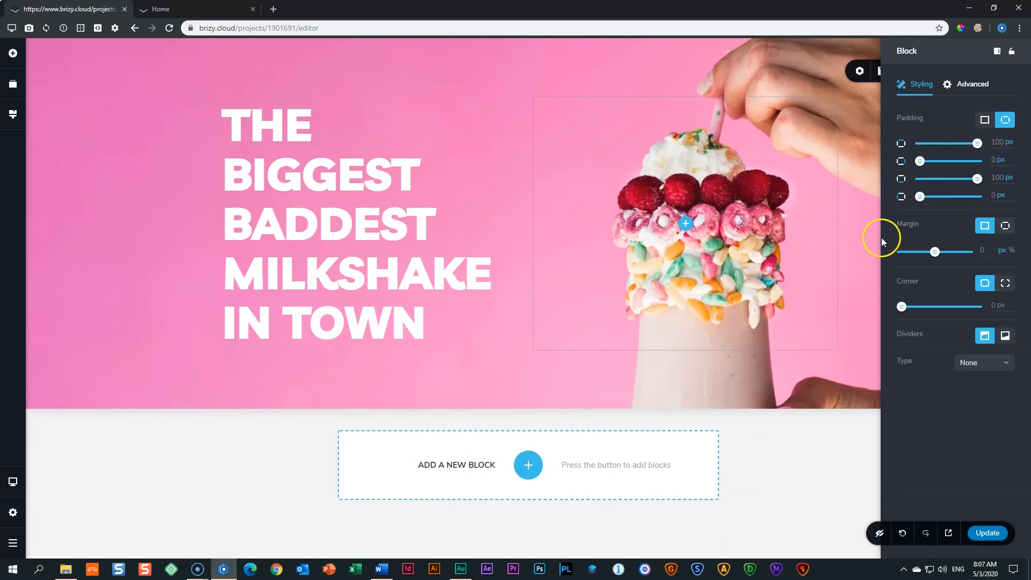
pyautogui.click(836, 434)
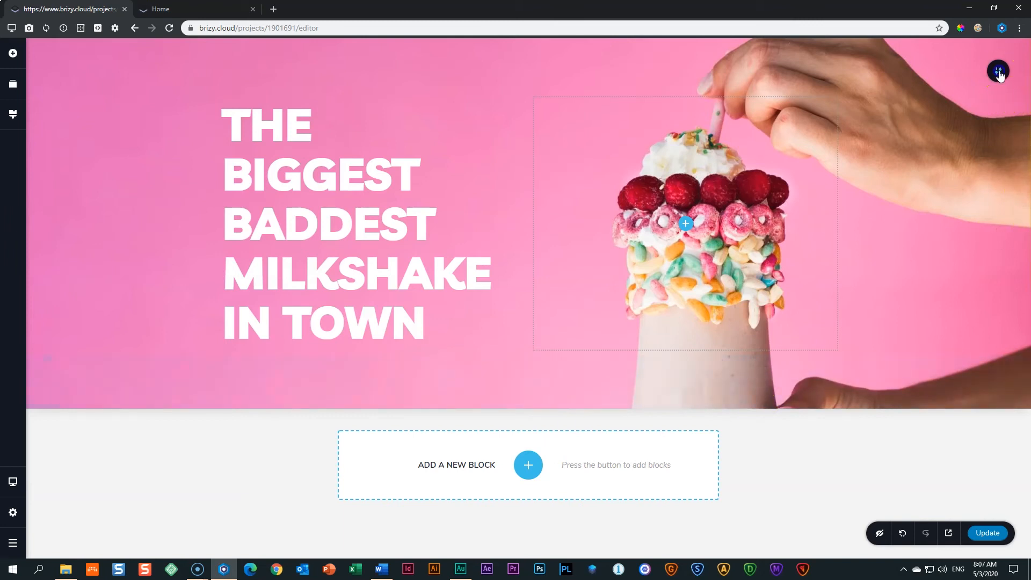
# Shift the hero background photo's focal point downward in the Background settings.
pyautogui.moveTo(998, 75)
pyautogui.click(882, 70)
pyautogui.moveTo(927, 142)
pyautogui.mouseDown()
pyautogui.moveTo(918, 137)
pyautogui.moveTo(918, 149)
pyautogui.mouseUp()
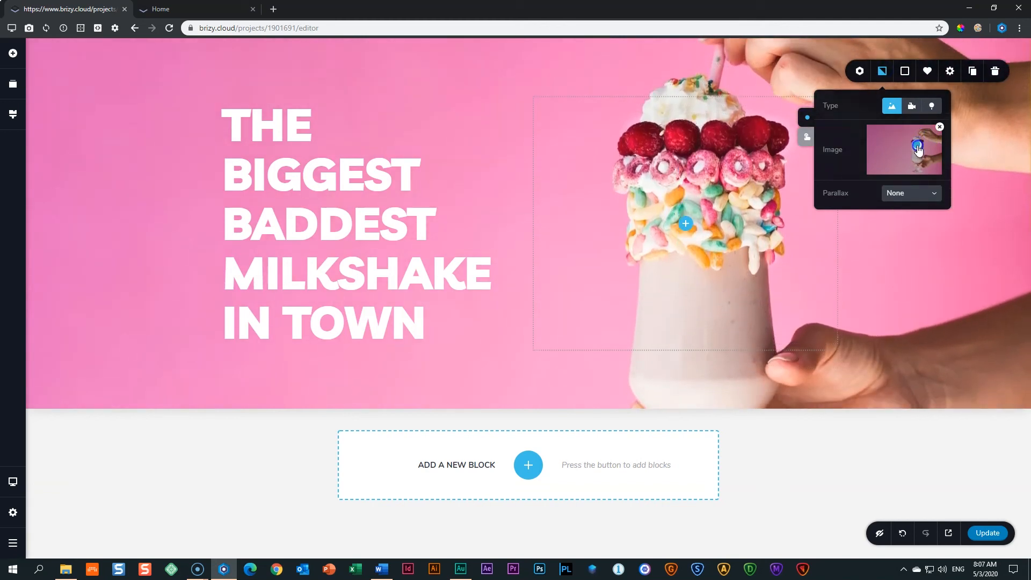
pyautogui.click(897, 482)
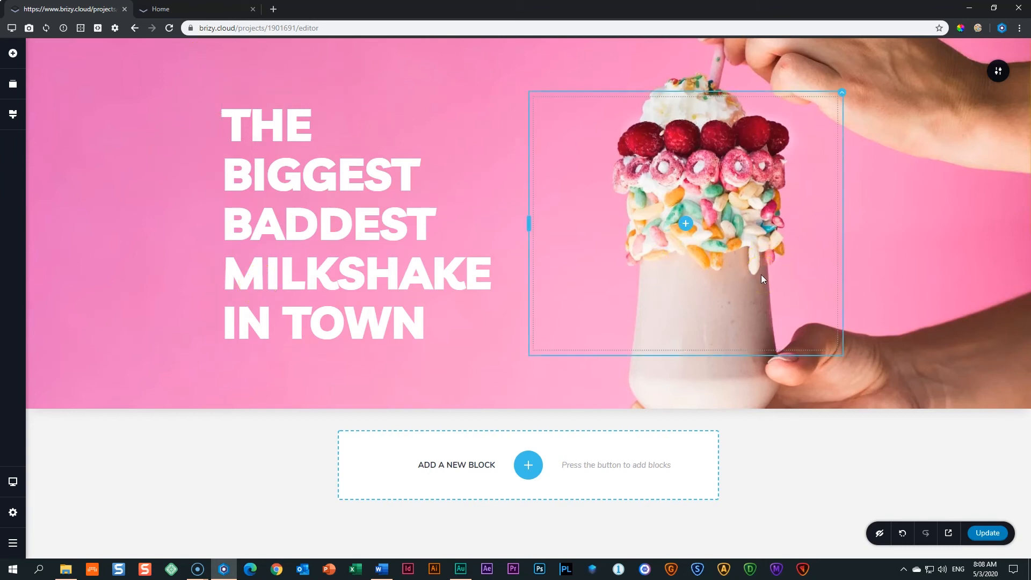
# Publish the page changes with Ctrl+S and switch to the live site tab.
pyautogui.click(692, 292)
pyautogui.click(298, 246)
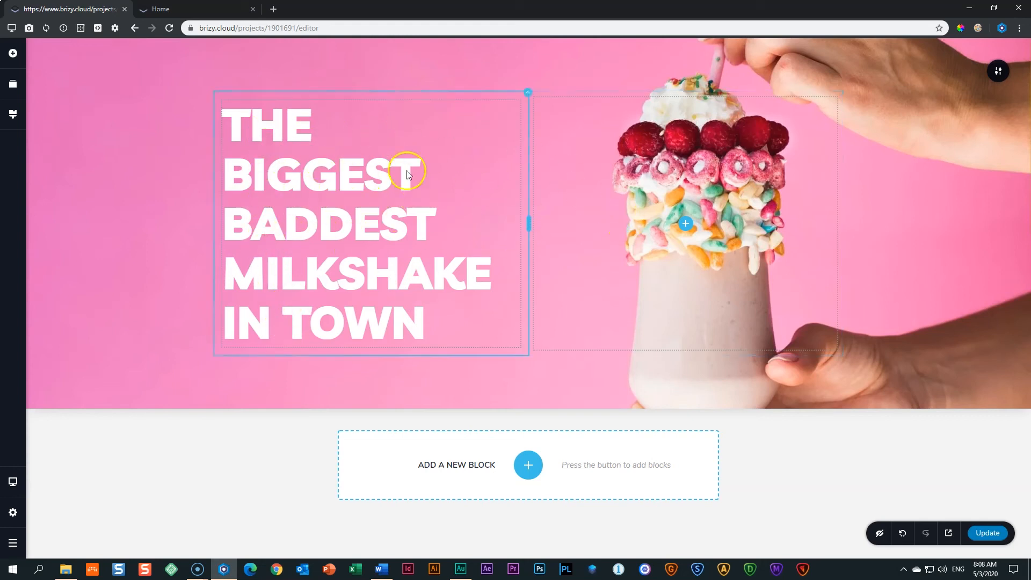
pyautogui.hotkey('ctrl', 's')
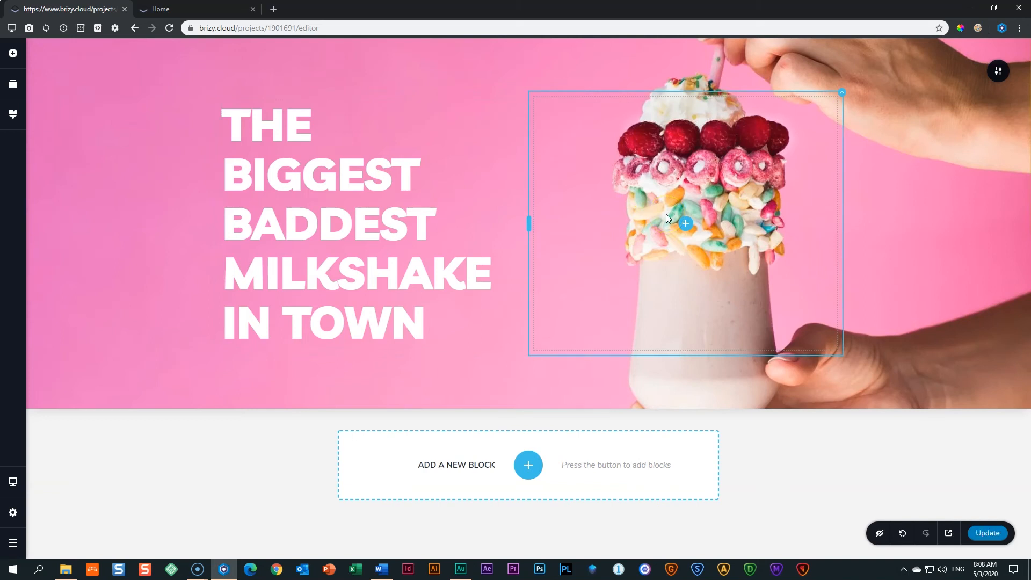
pyautogui.click(186, 9)
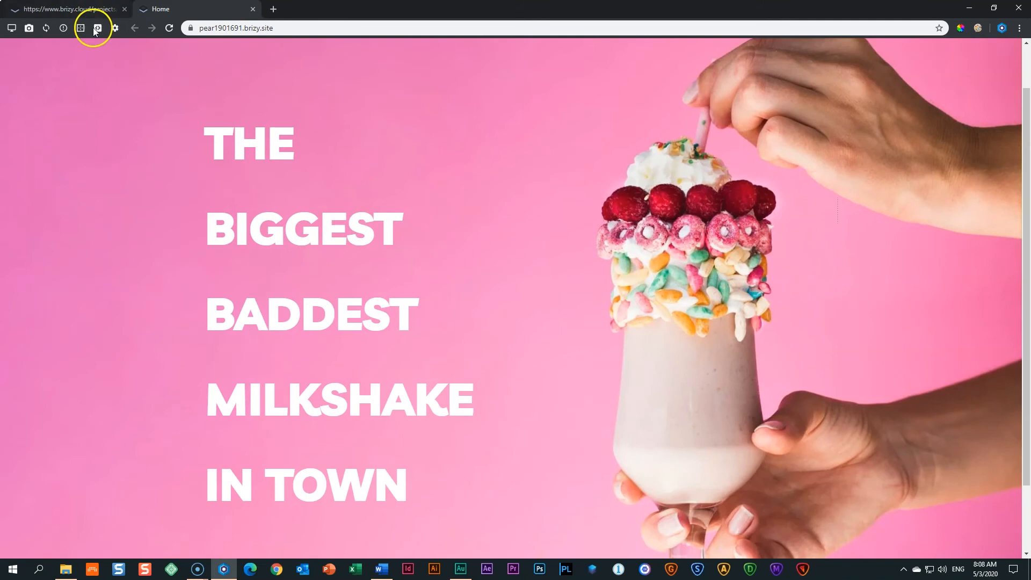
# Reload the live site to check the published hero, then go back to the editor tab.
pyautogui.click(169, 29)
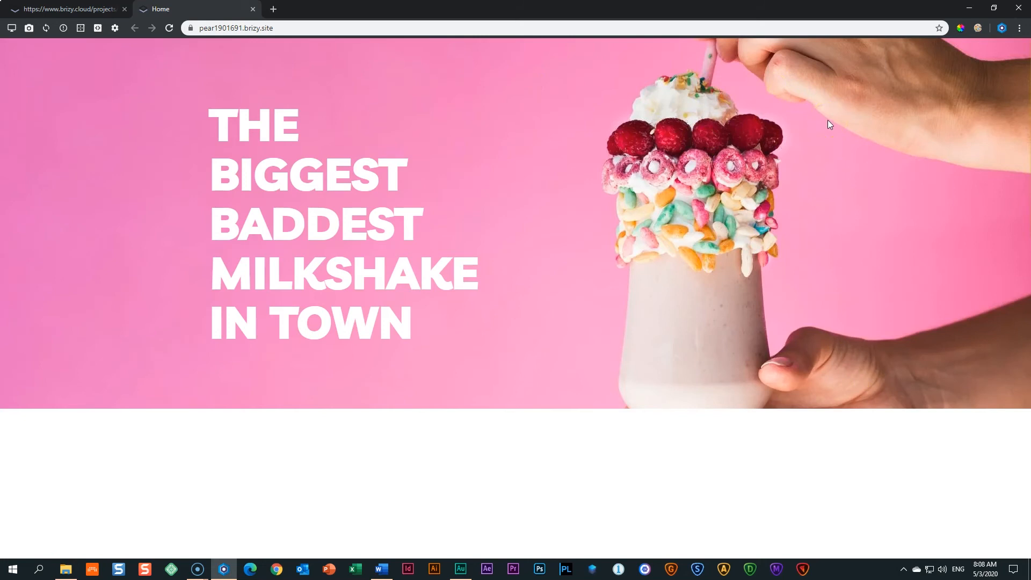
pyautogui.click(98, 8)
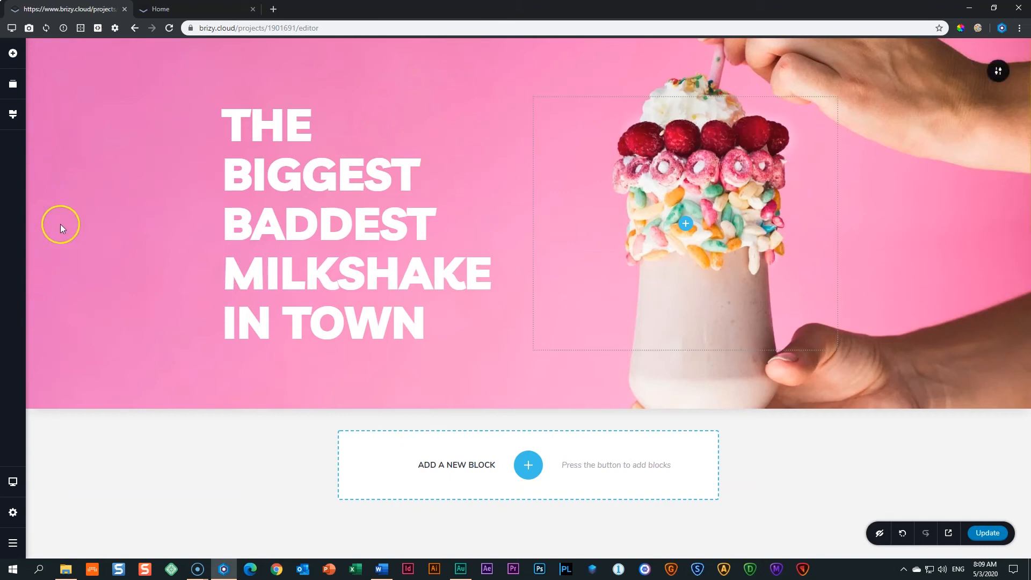
# Switch the editor to the Tablet device layout.
pyautogui.click(13, 483)
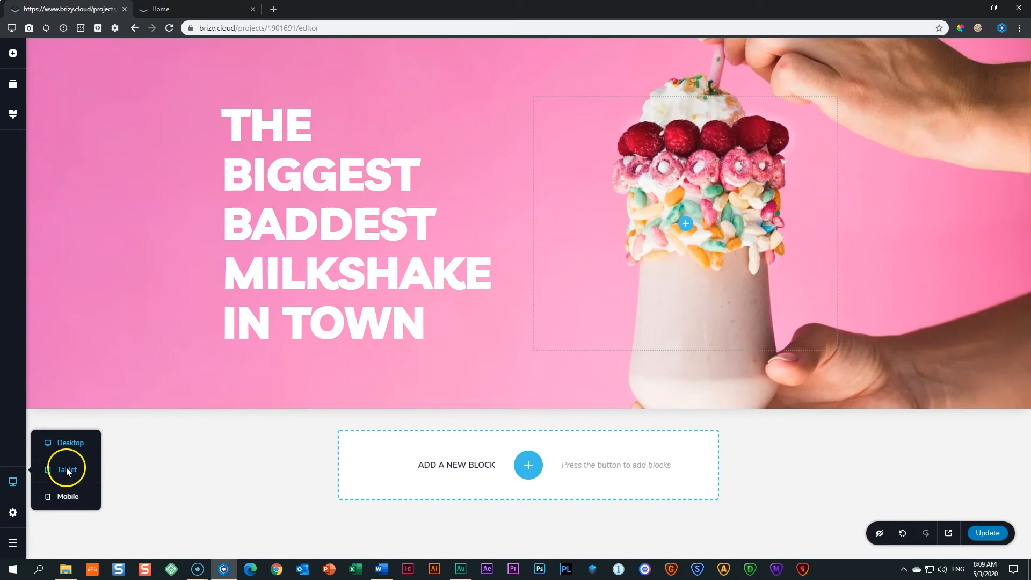
pyautogui.click(66, 469)
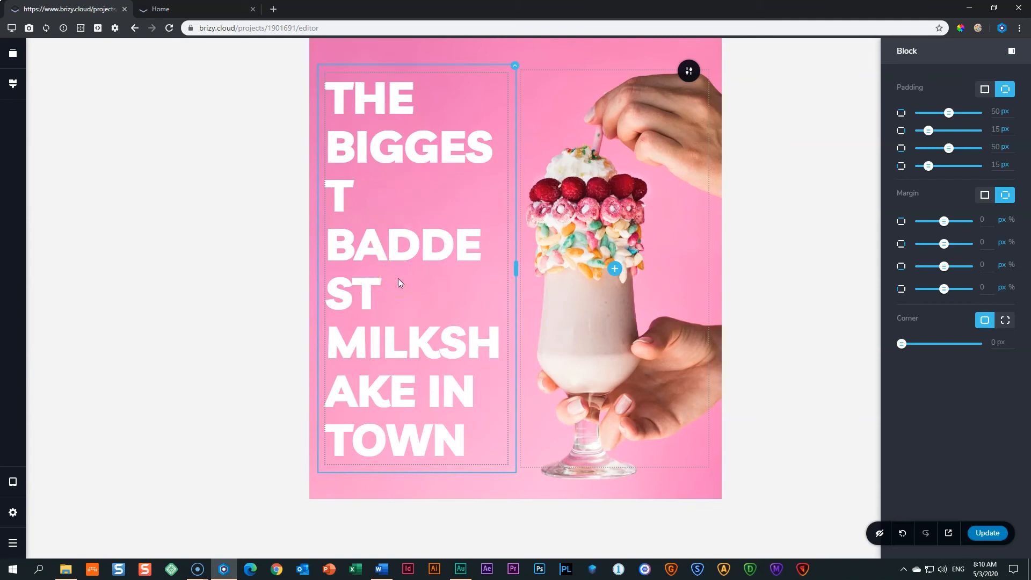
# Reduce the tablet headline's font size from 84 to 42.
pyautogui.click(396, 248)
pyautogui.click(390, 238)
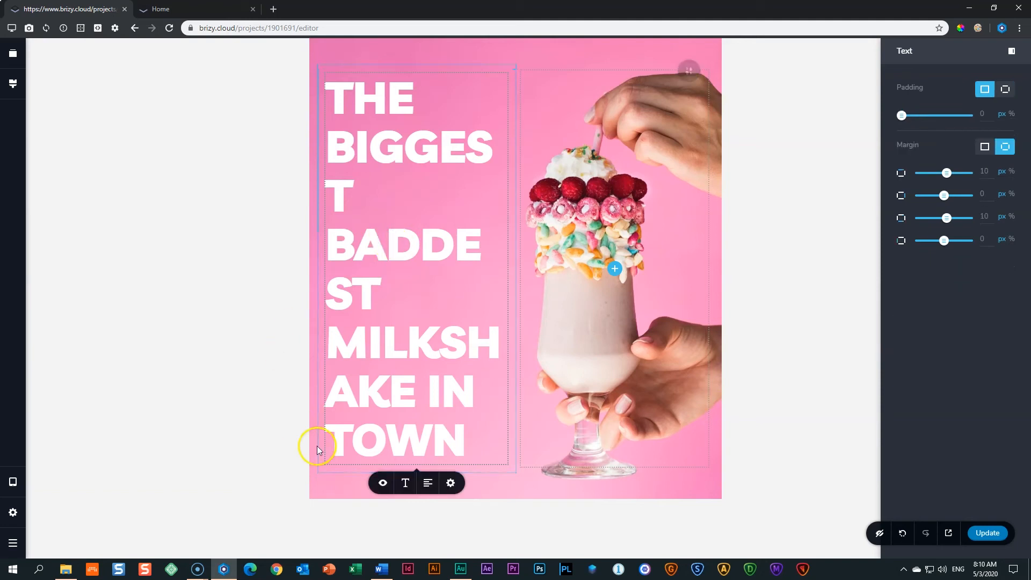
pyautogui.click(406, 484)
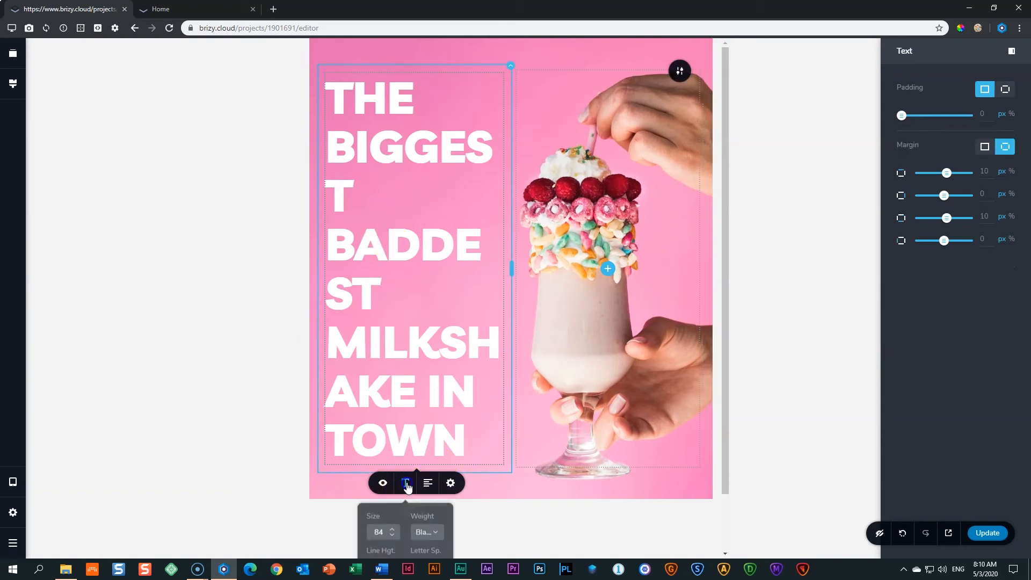
pyautogui.scroll(-1, 445, 462)
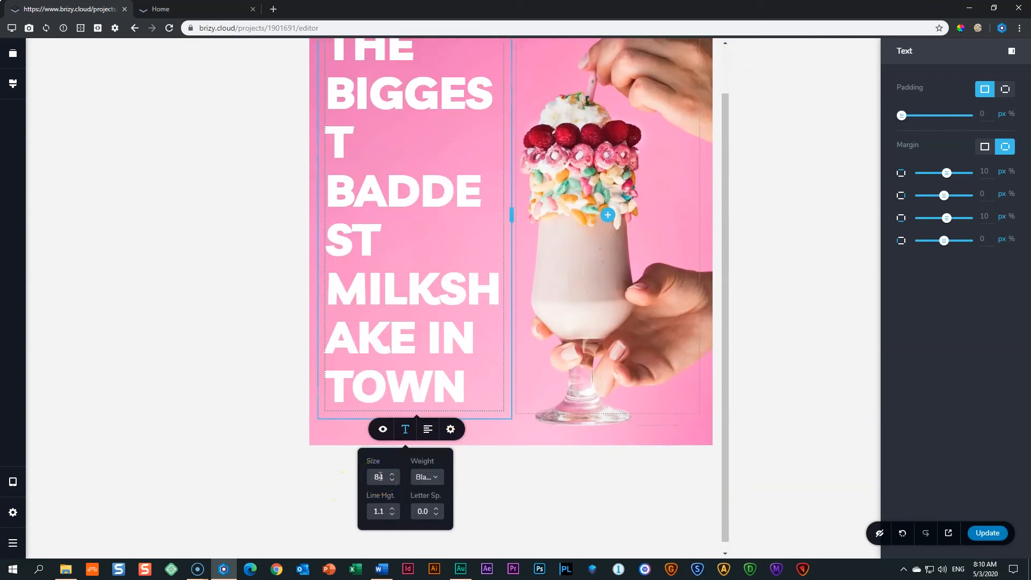
pyautogui.doubleClick(379, 477)
pyautogui.write('42')
pyautogui.scroll(2, 519, 396)
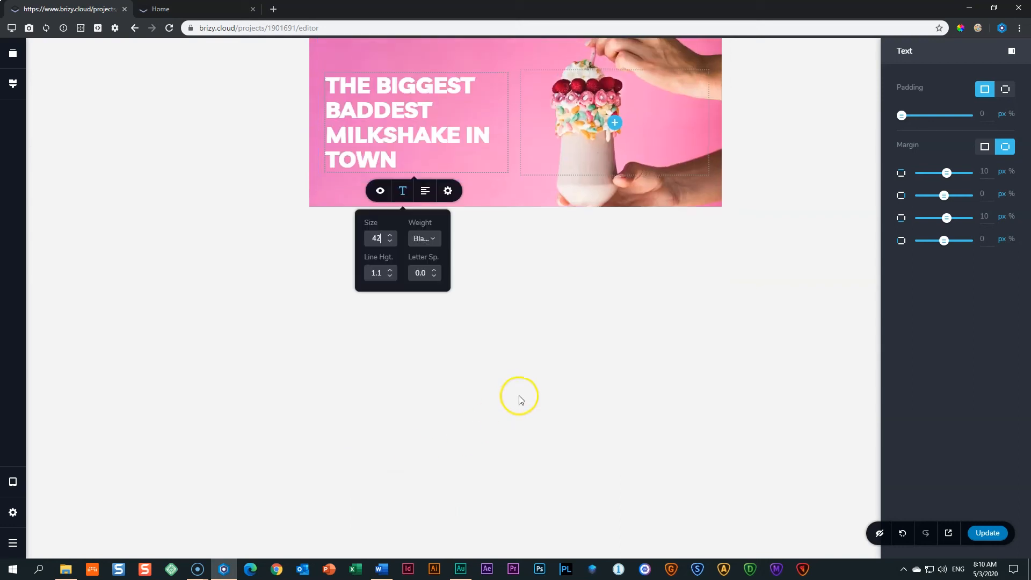
pyautogui.click(225, 249)
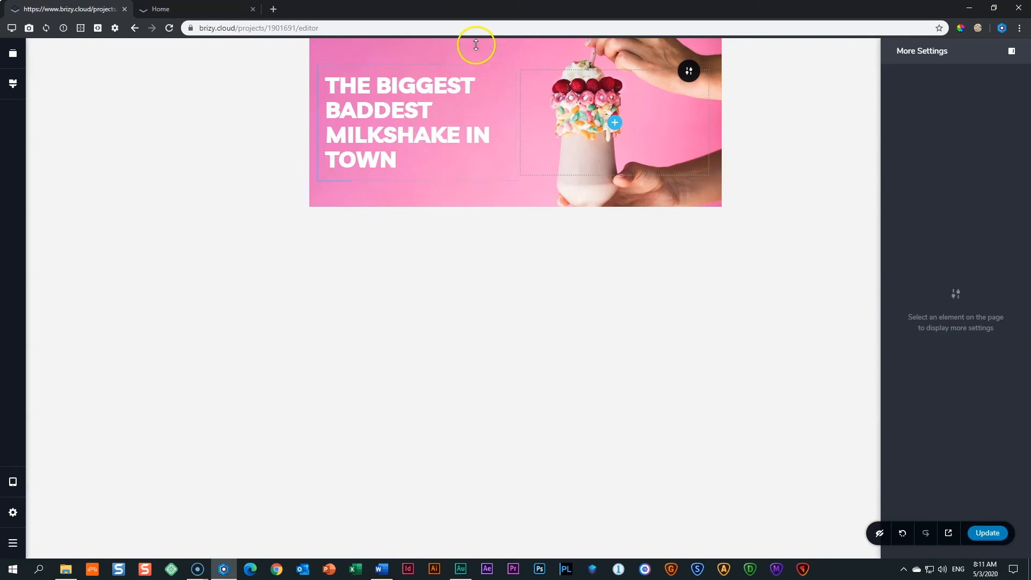
# Set the hero block's tablet top and bottom padding to 100 px.
pyautogui.click(690, 78)
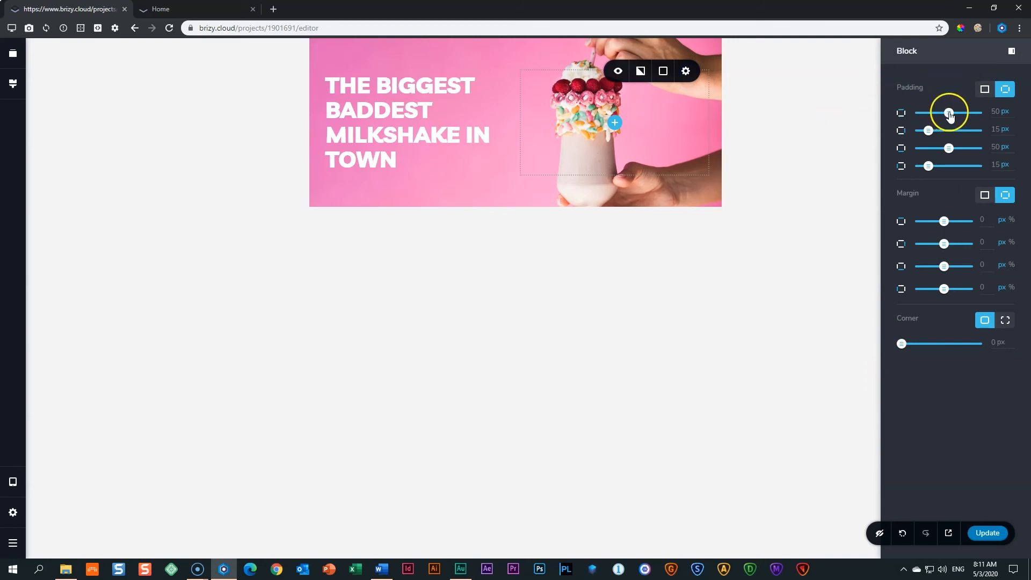
pyautogui.moveTo(949, 114); pyautogui.dragTo(1012, 114)
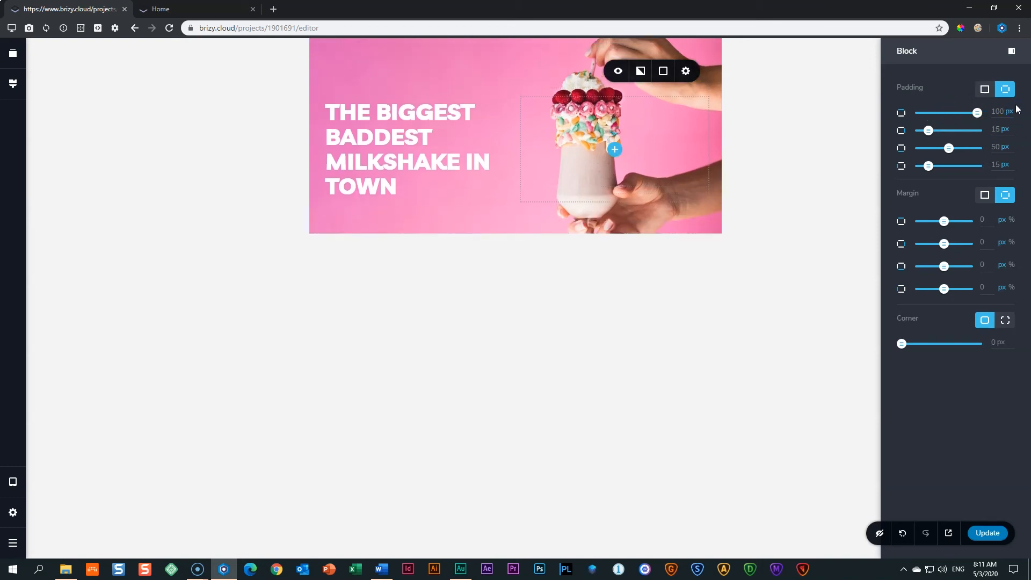
pyautogui.moveTo(949, 148); pyautogui.dragTo(1027, 151)
pyautogui.click(851, 189)
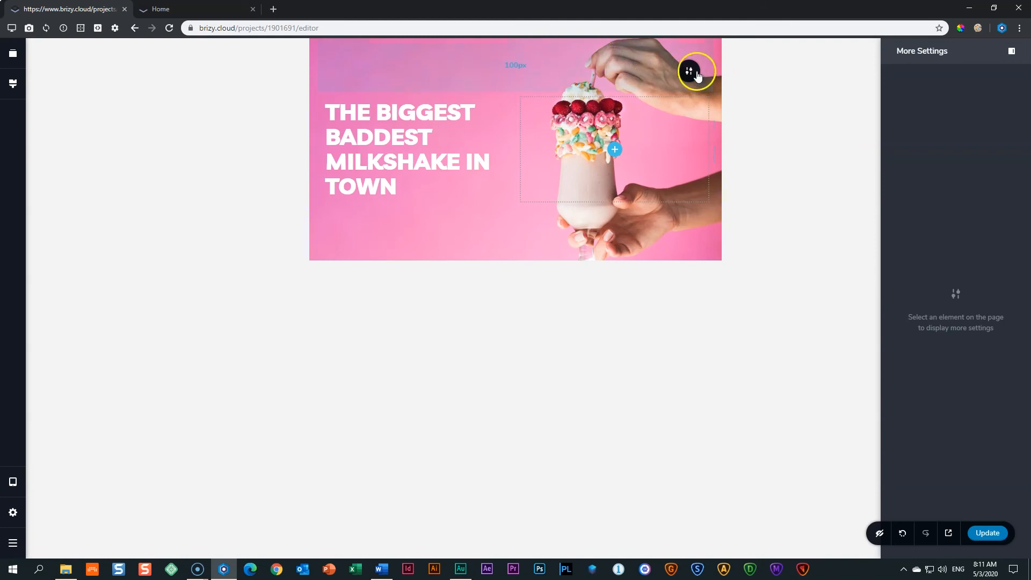
# Drag the hero background image's focal point upward to raise the milkshake glass.
pyautogui.click(695, 74)
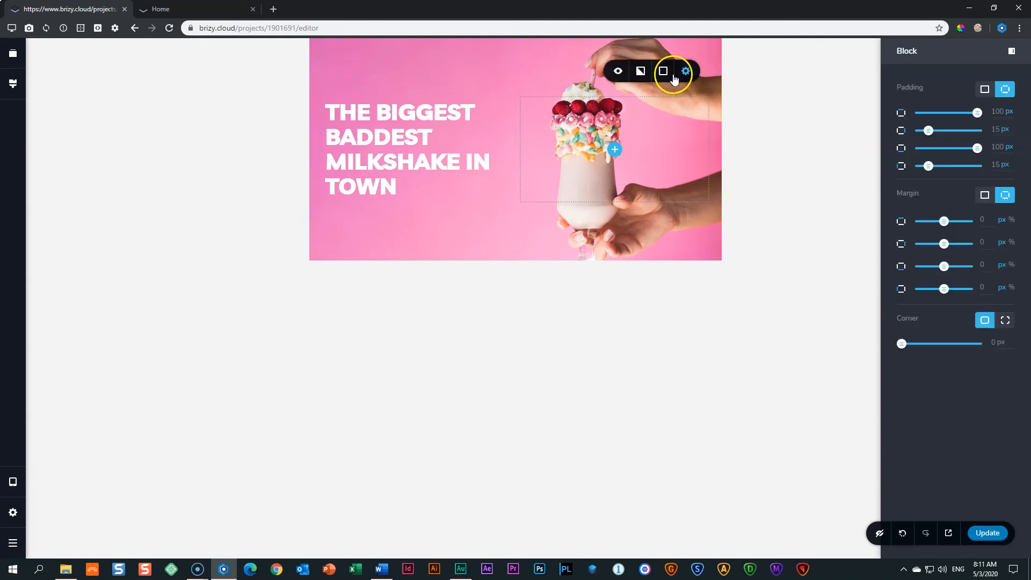
pyautogui.click(640, 71)
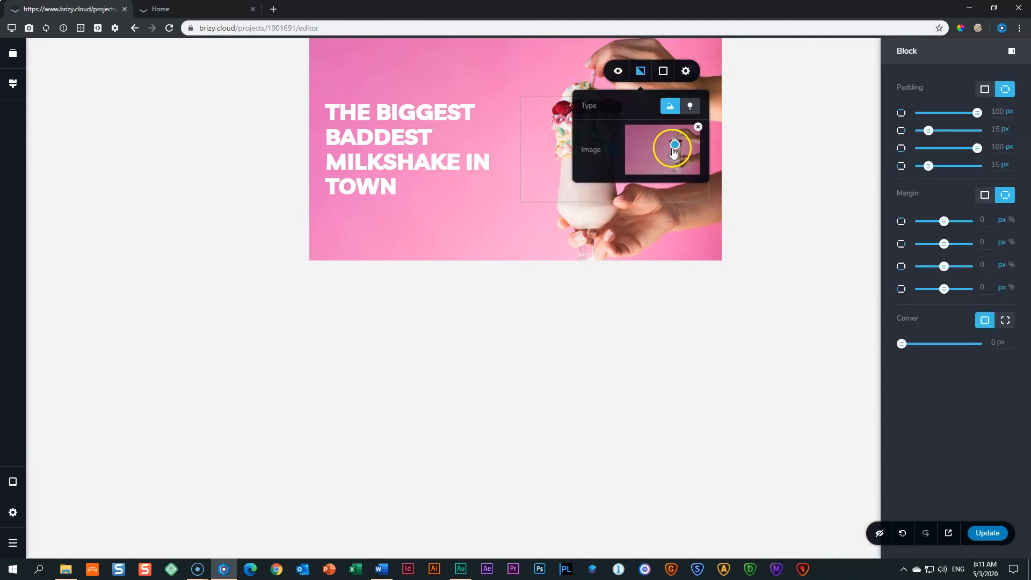
pyautogui.moveTo(674, 144); pyautogui.dragTo(675, 163)
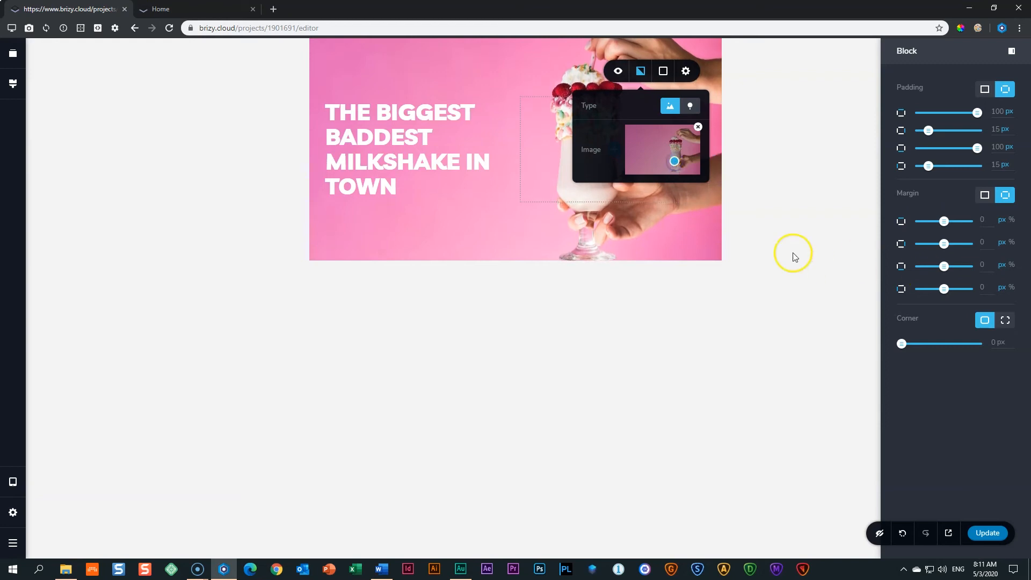
pyautogui.click(755, 221)
# Check the hero's top and bottom padding amounts, then select the headline text box.
pyautogui.moveTo(526, 247); pyautogui.dragTo(526, 247)
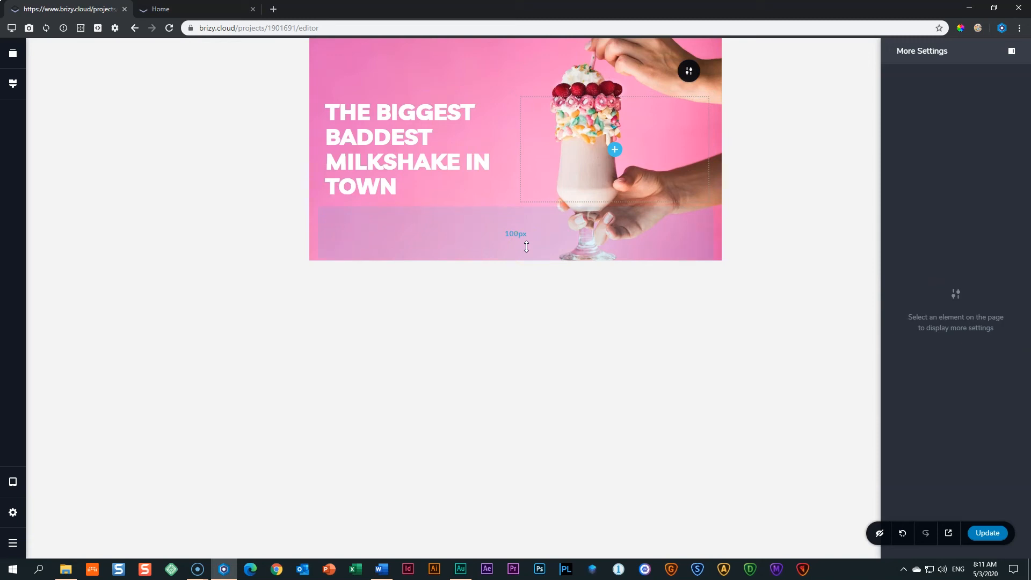
pyautogui.click(755, 215)
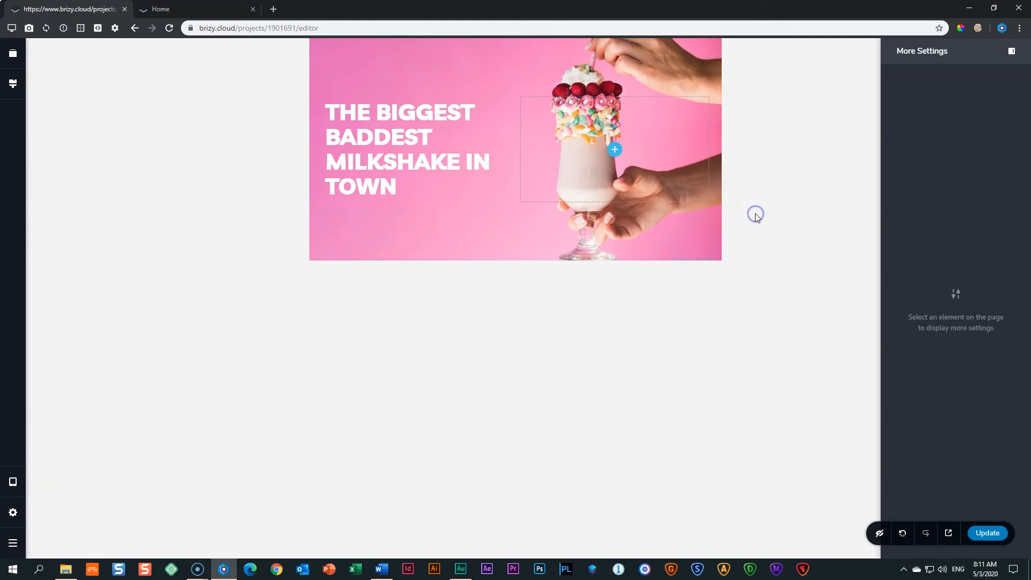
pyautogui.moveTo(575, 56); pyautogui.dragTo(576, 56)
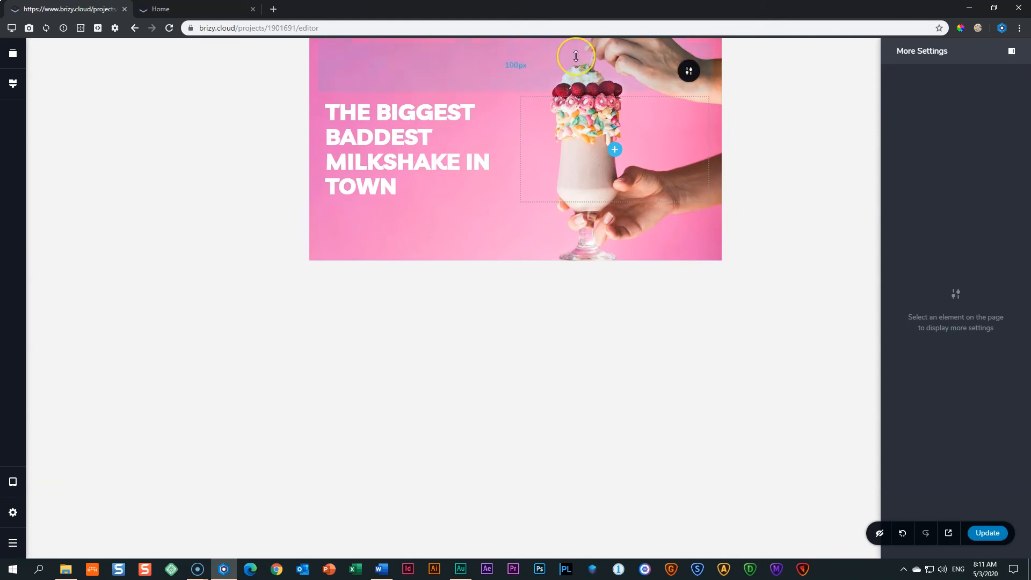
pyautogui.click(558, 250)
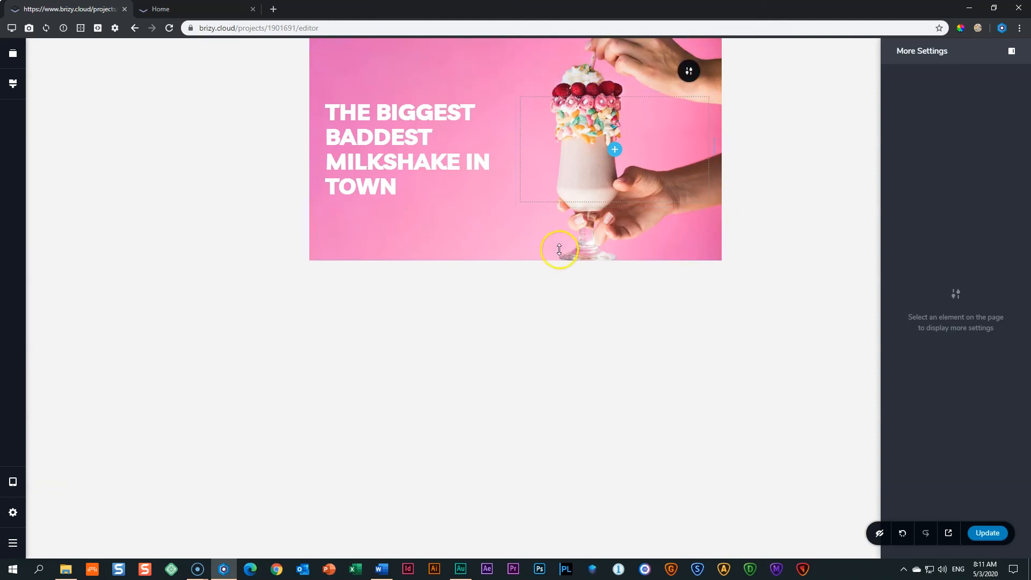
pyautogui.click(404, 136)
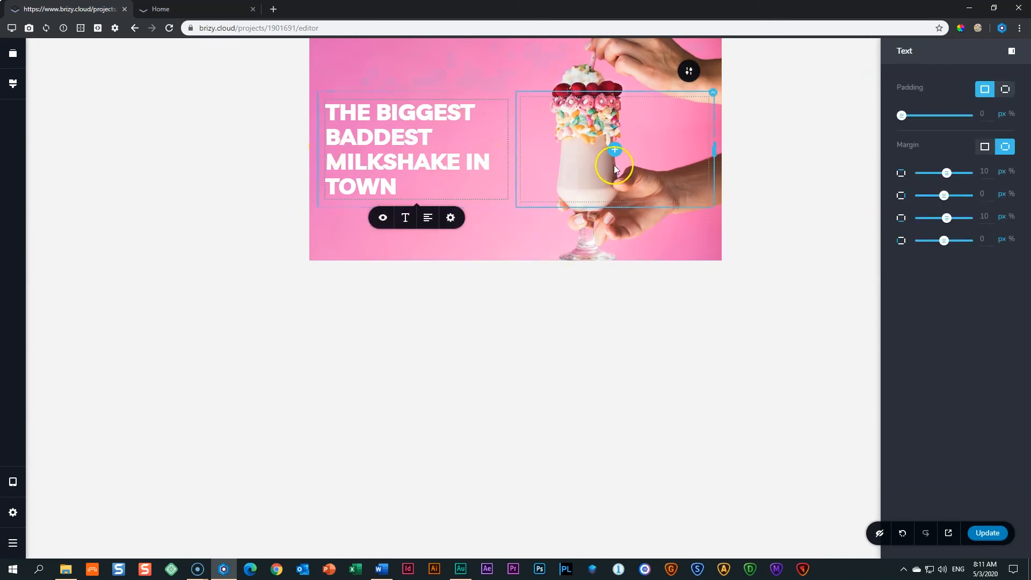
# Deselect the headline and bring up the Desktop/Tablet/Mobile device menu.
pyautogui.click(737, 138)
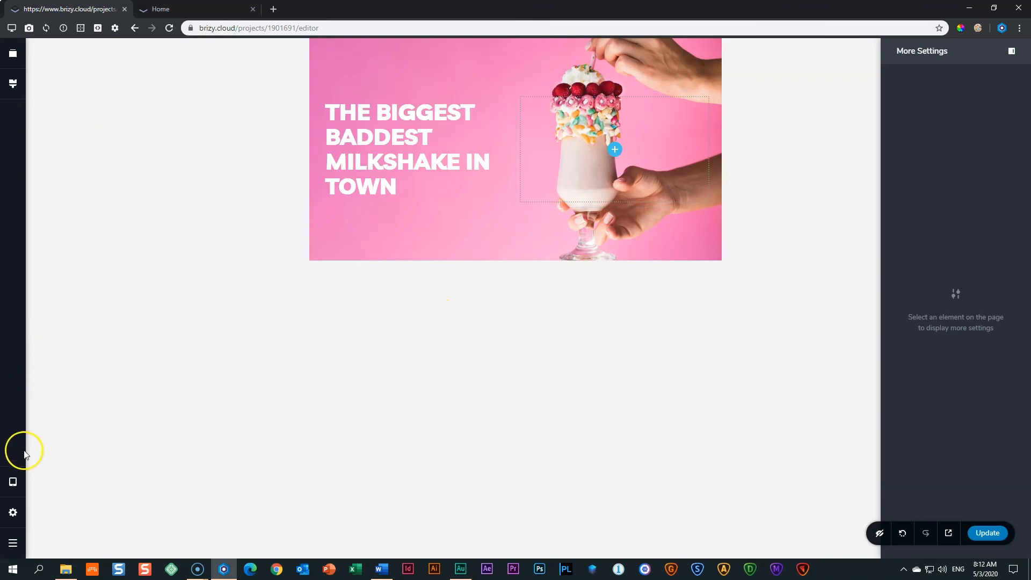
pyautogui.click(15, 487)
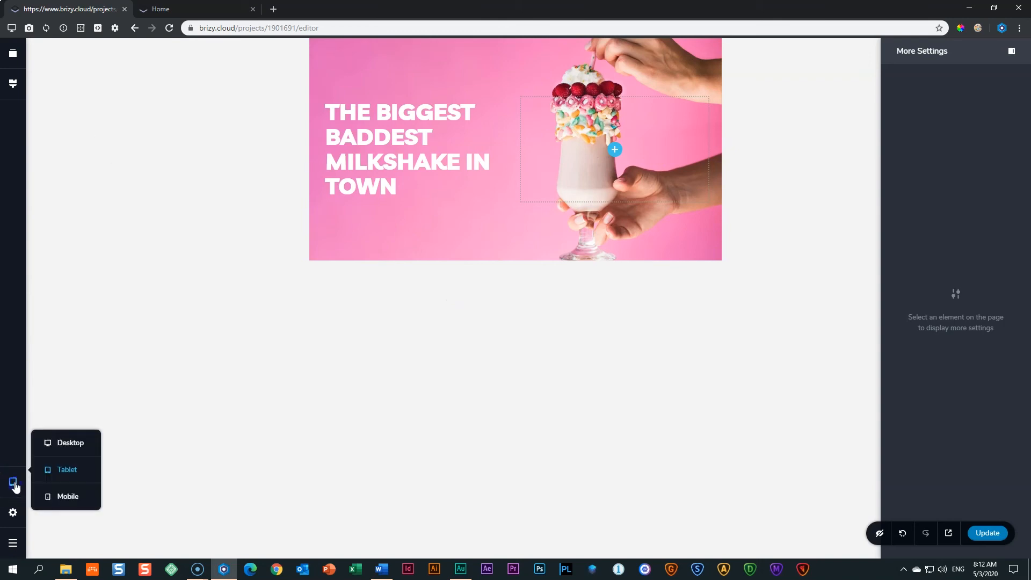
# Switch the preview to Mobile, briefly compare with Tablet, then return to Mobile.
pyautogui.click(71, 498)
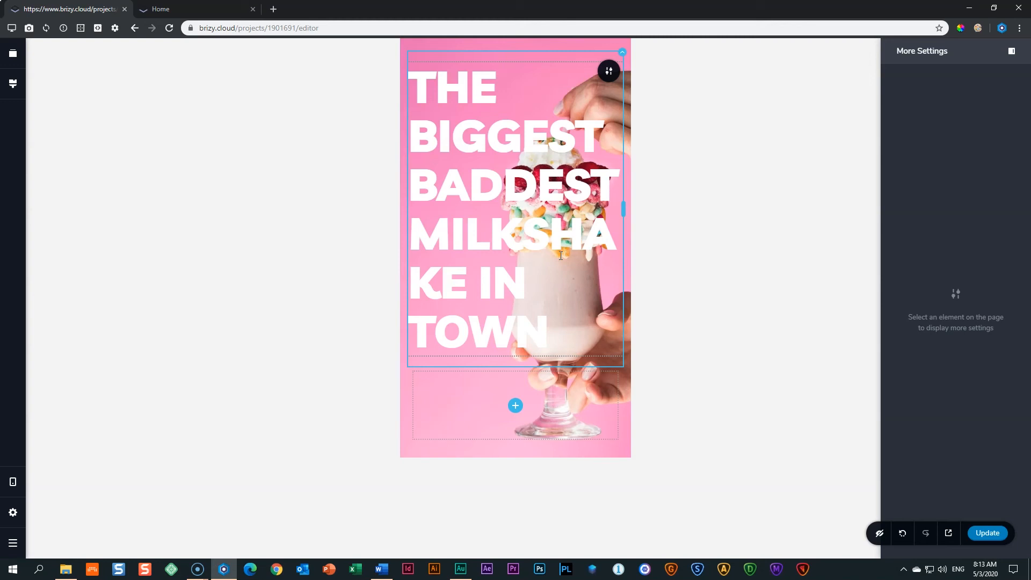
pyautogui.click(13, 482)
pyautogui.click(60, 470)
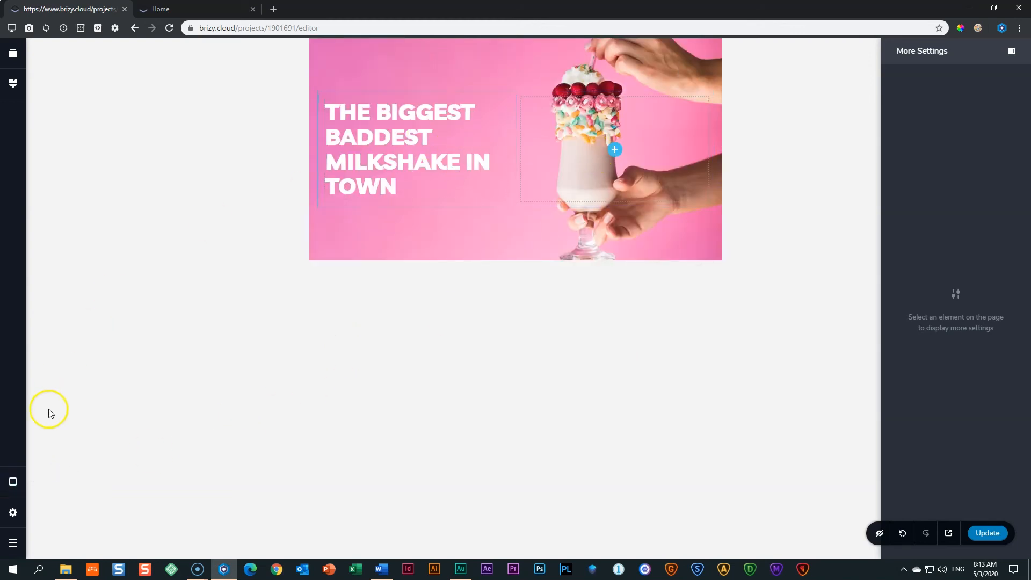
pyautogui.click(13, 482)
pyautogui.click(58, 498)
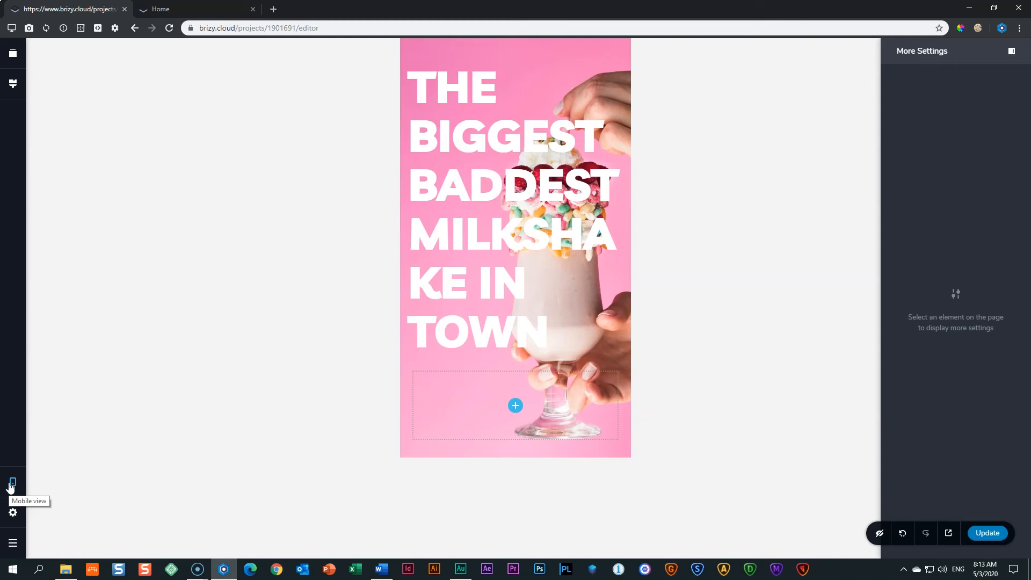
# Select the empty bottom row of the mobile hero, toggling to Tablet and back to Mobile.
pyautogui.click(520, 384)
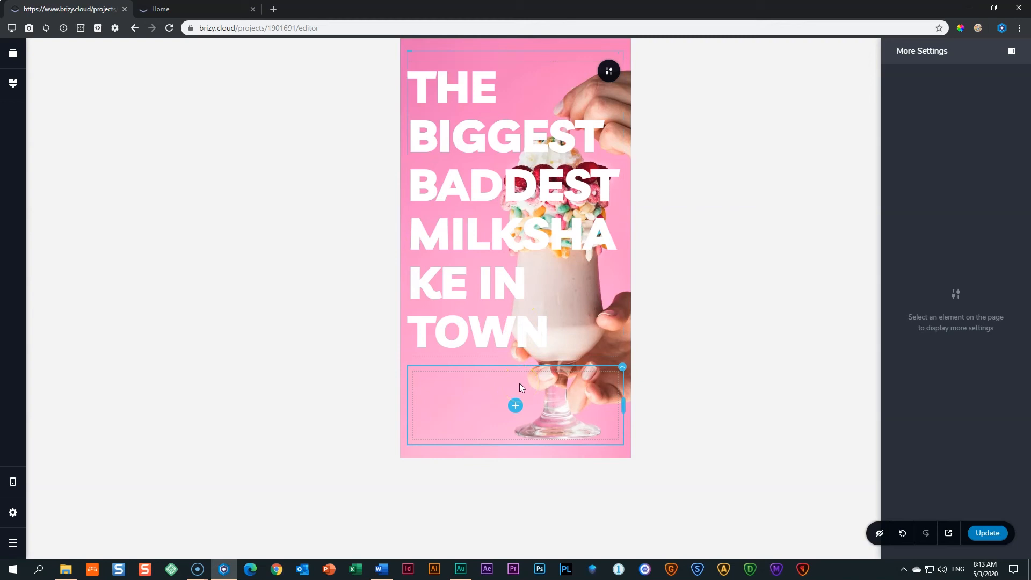
pyautogui.click(408, 160)
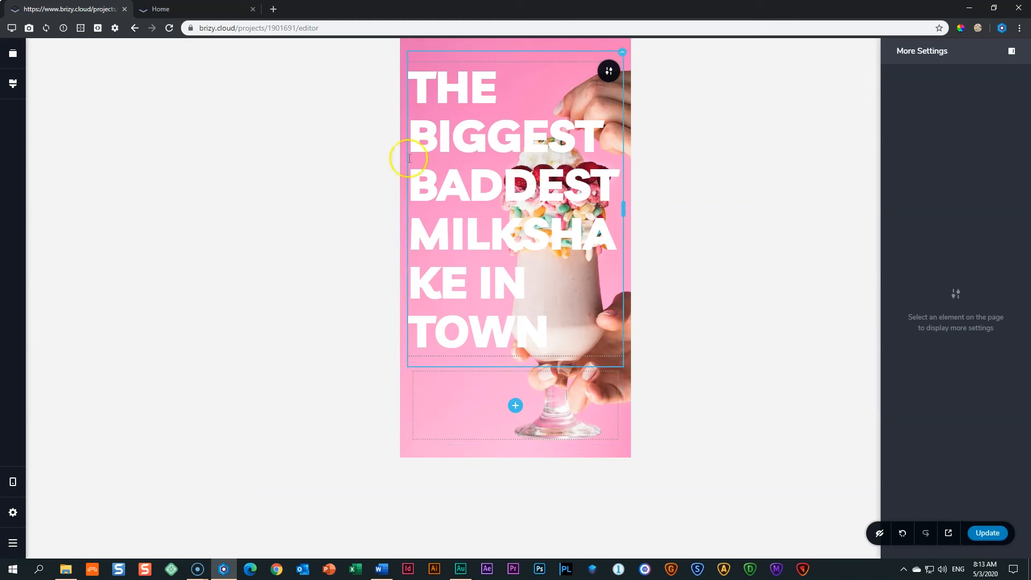
pyautogui.click(406, 465)
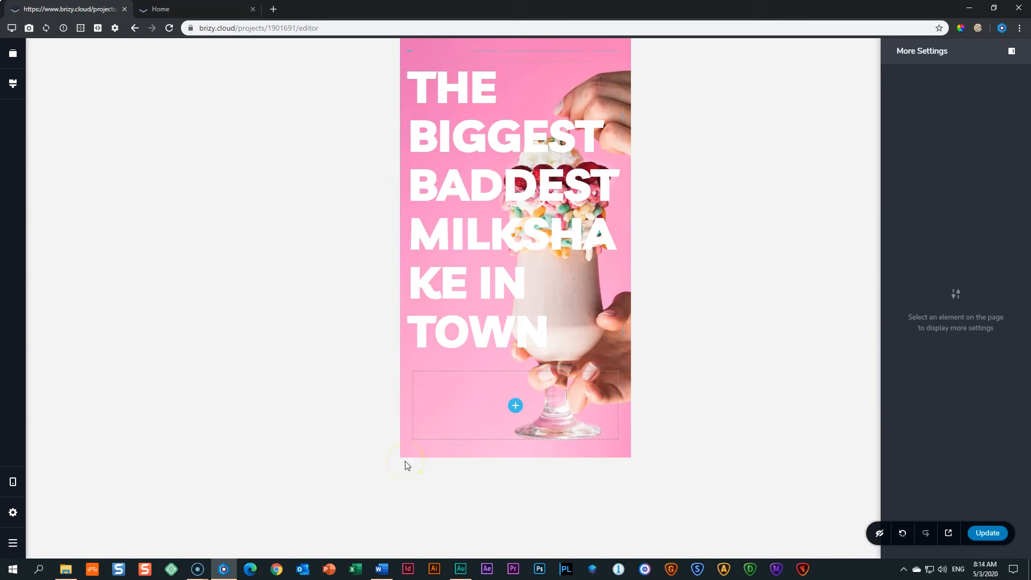
pyautogui.click(527, 425)
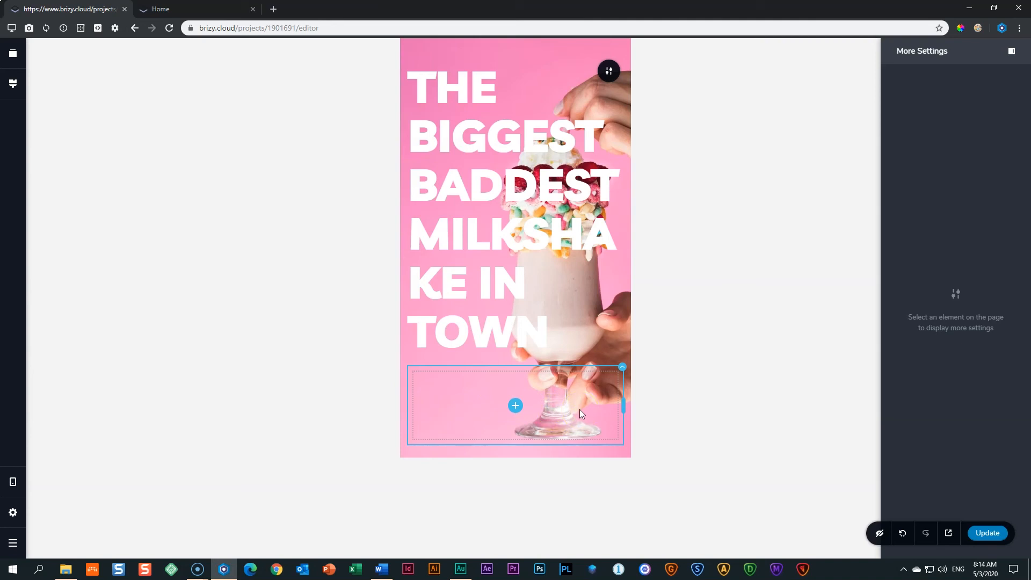
pyautogui.click(13, 482)
pyautogui.click(55, 465)
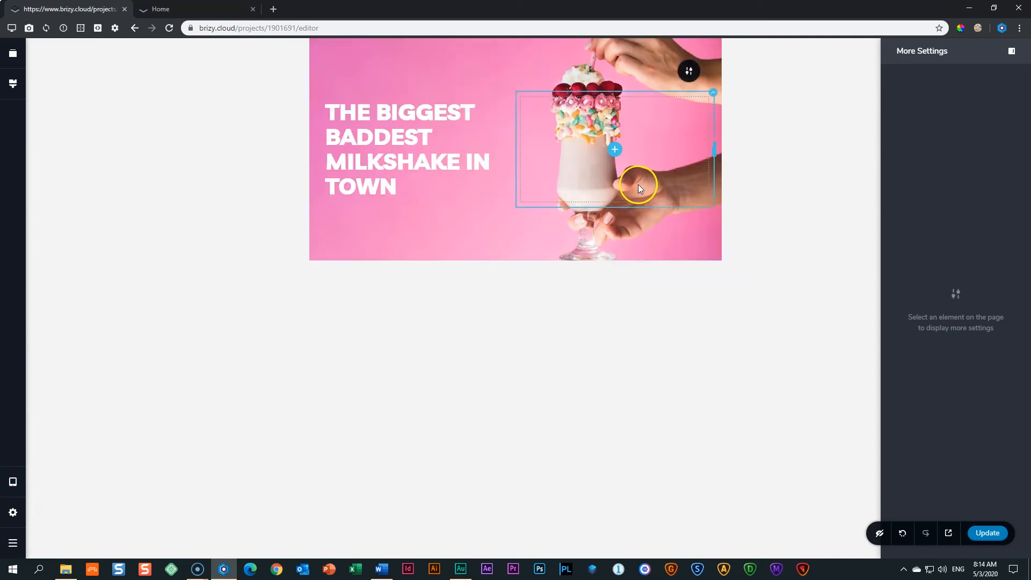
pyautogui.click(67, 494)
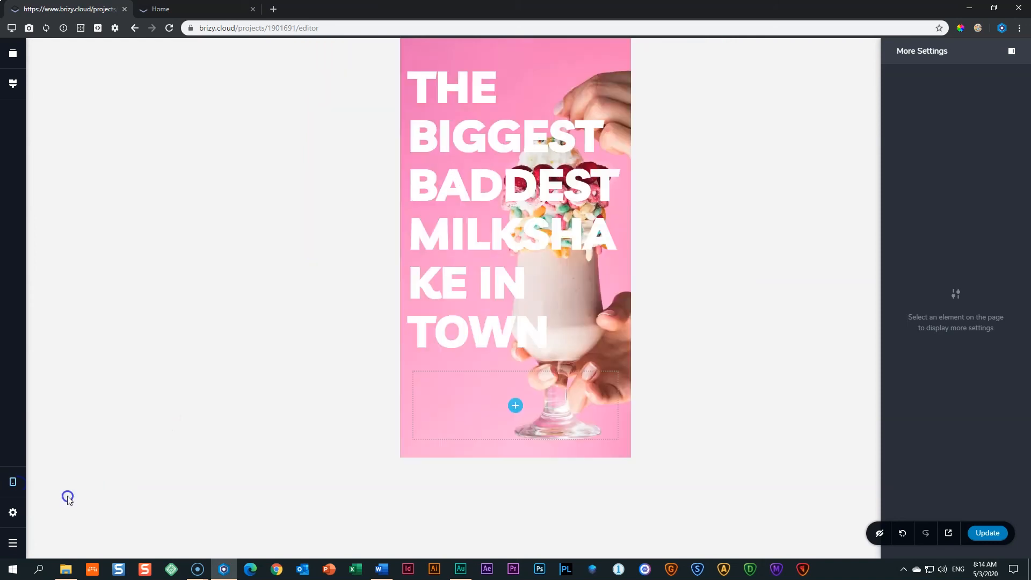
# Show the empty column's Column panel: 0 padding all round, 10 margin top and bottom.
pyautogui.click(622, 368)
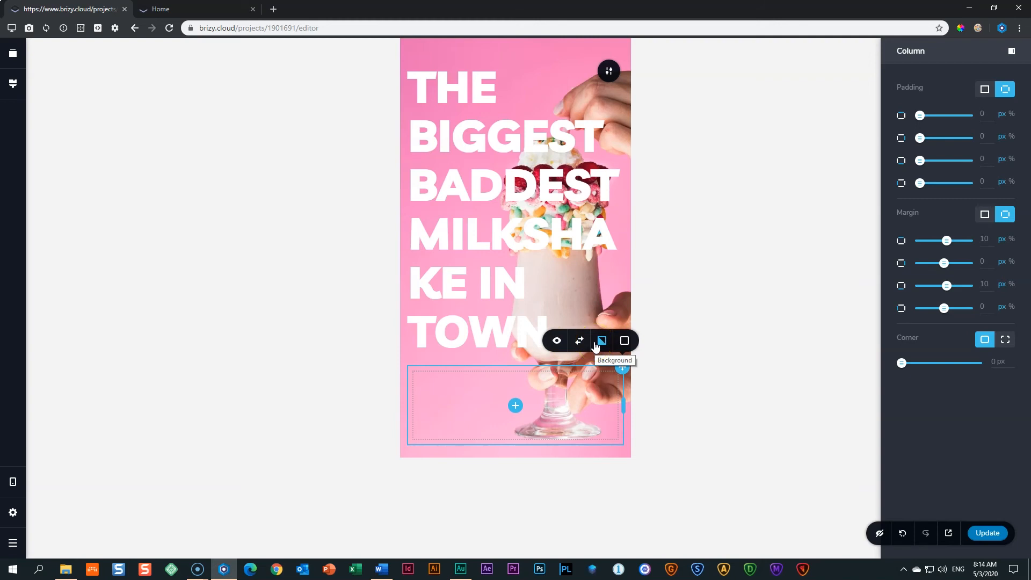
pyautogui.click(669, 352)
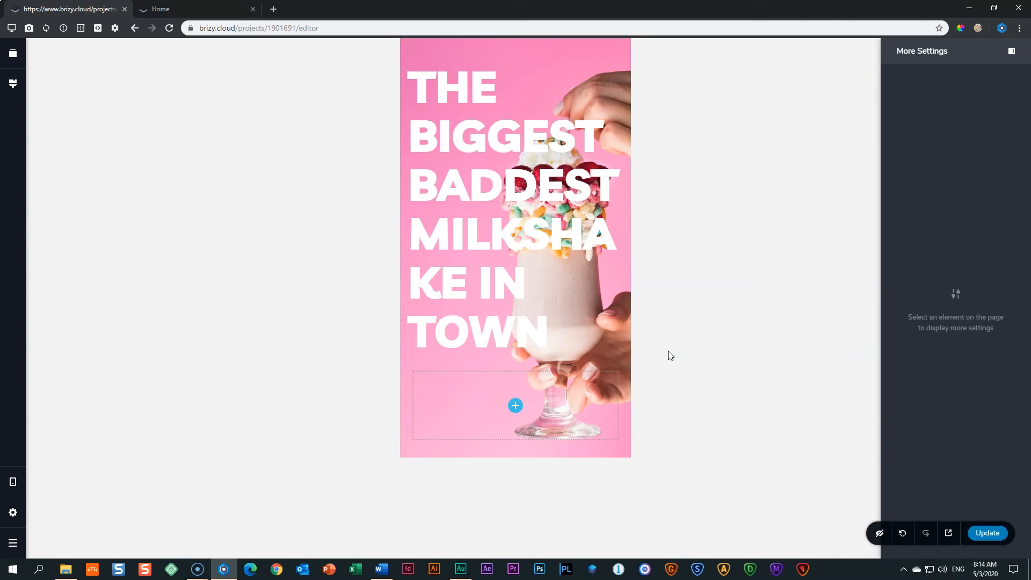
pyautogui.click(567, 385)
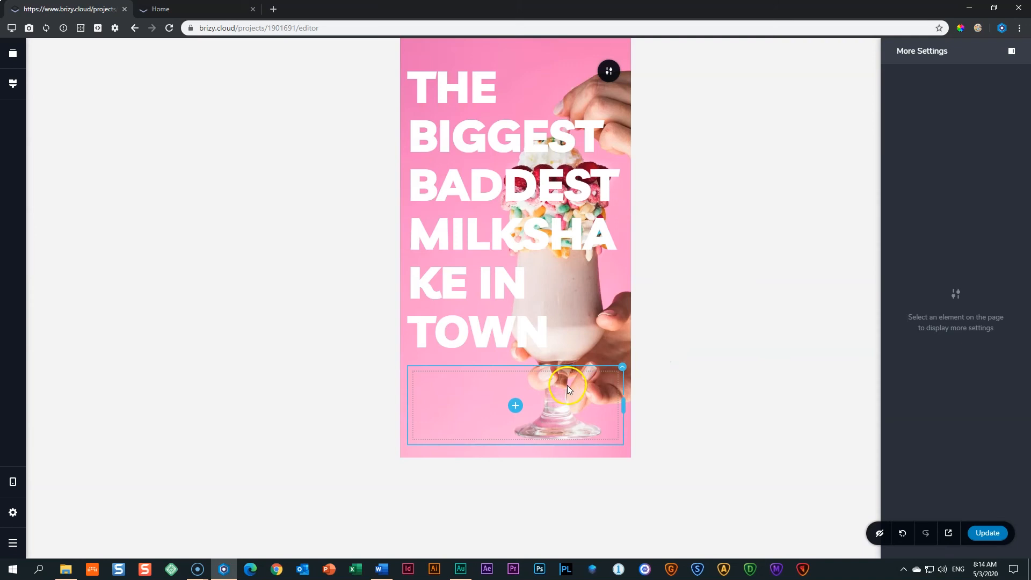
pyautogui.click(620, 371)
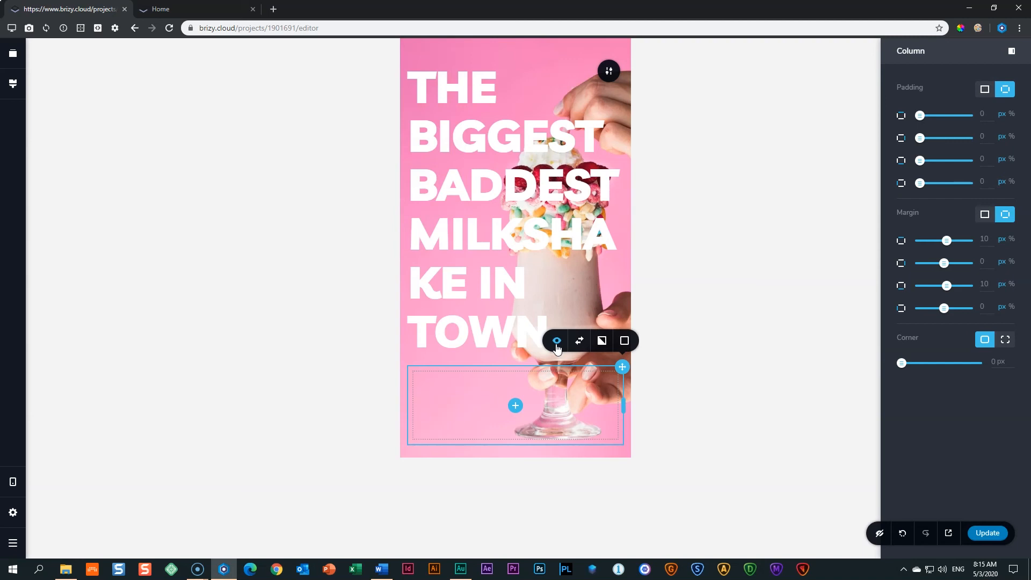
# Hide the empty column below TOWN in the mobile layout using its eye icon.
pyautogui.click(557, 342)
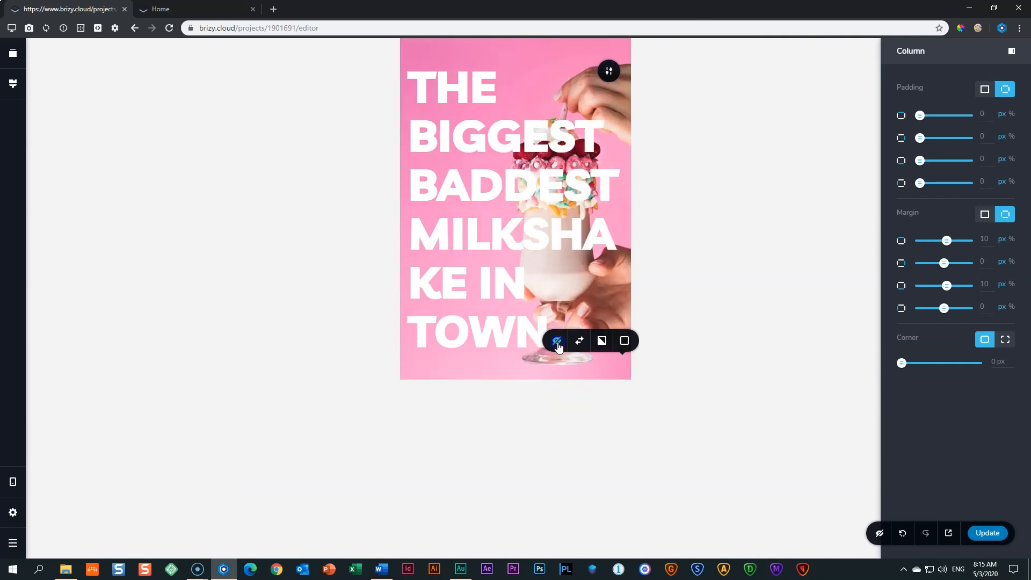
pyautogui.click(715, 336)
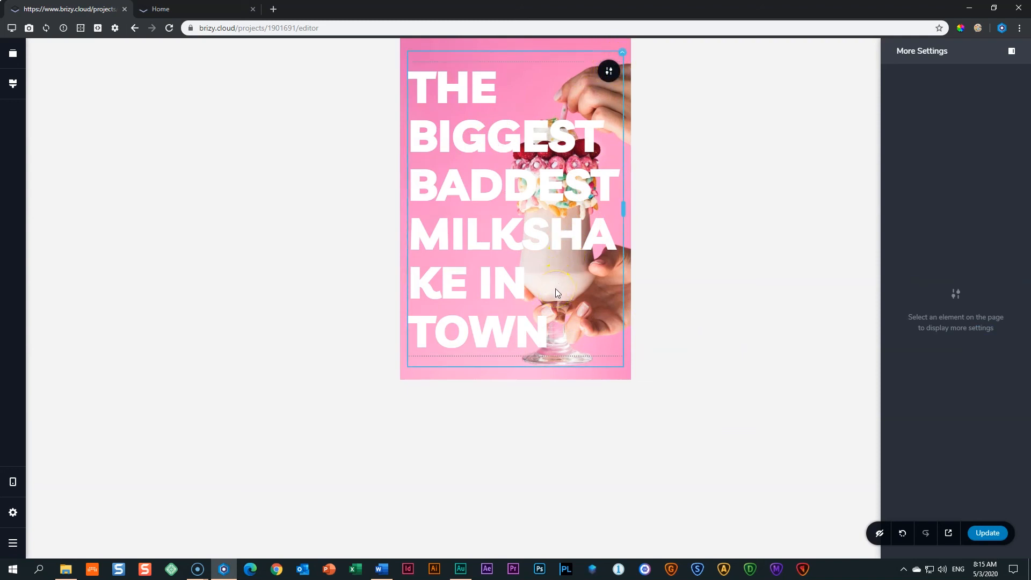
pyautogui.click(12, 481)
pyautogui.click(60, 470)
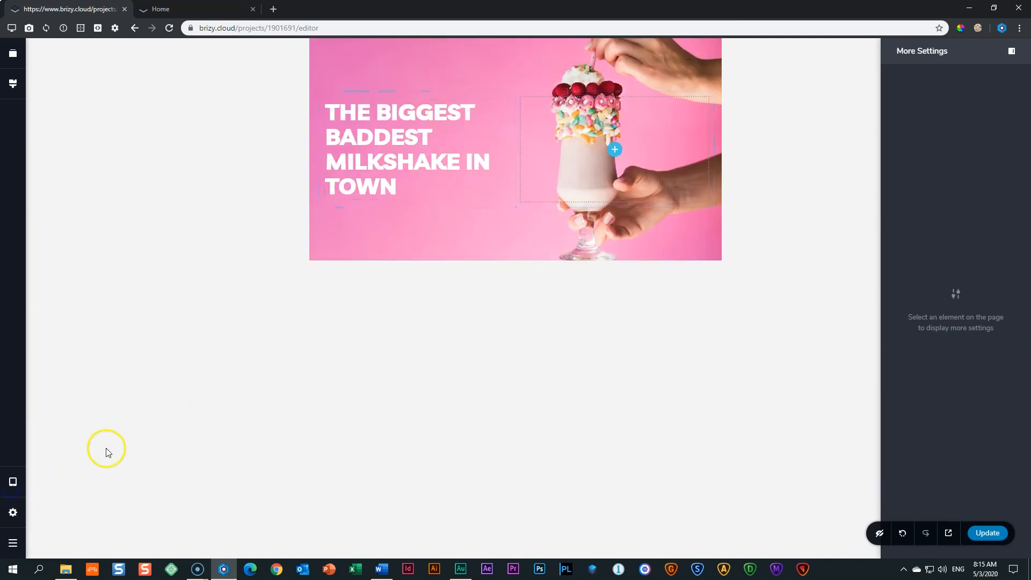
pyautogui.click(13, 483)
pyautogui.click(55, 449)
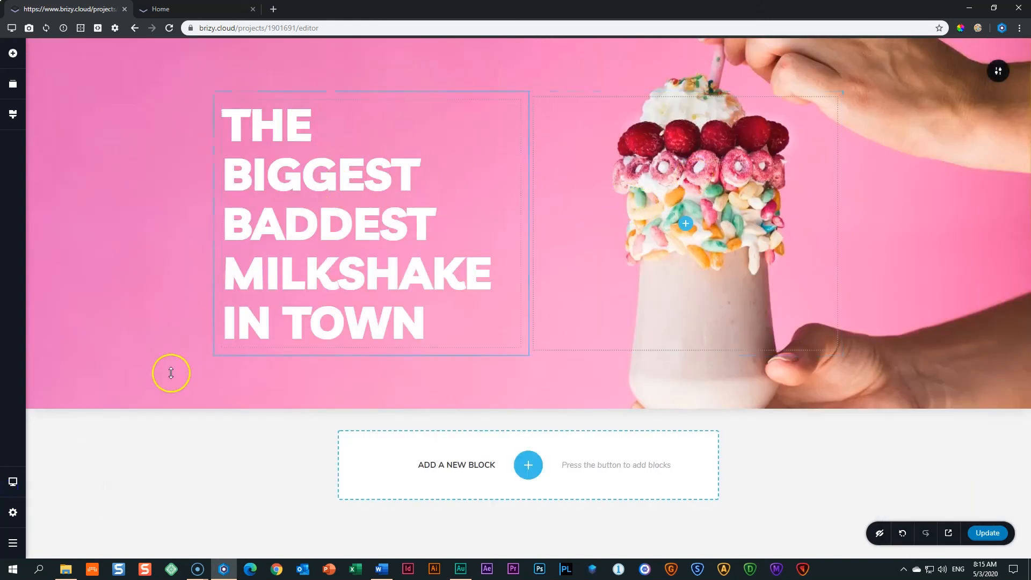
pyautogui.click(13, 481)
pyautogui.click(65, 497)
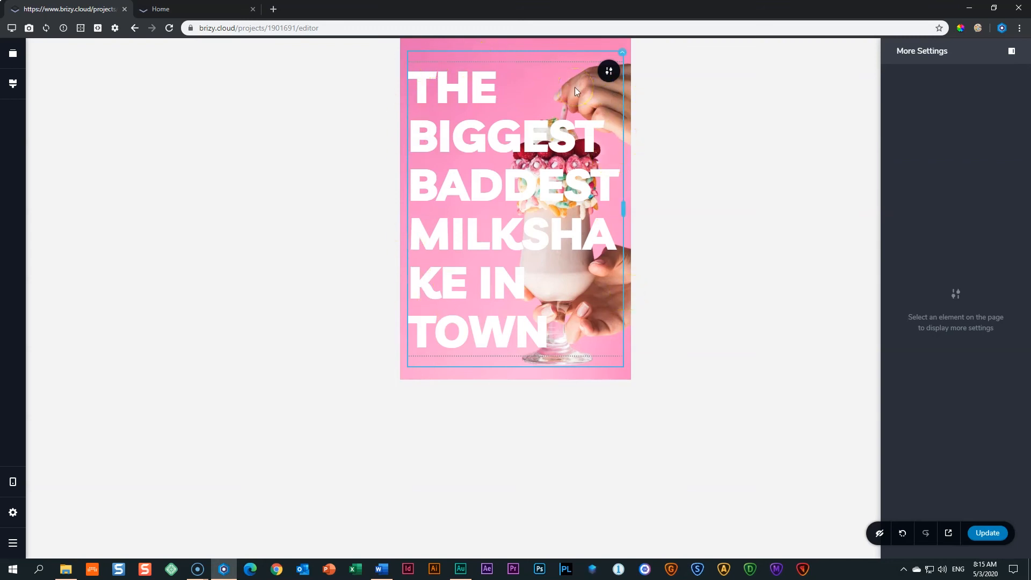
# Turn on Show Hidden Elements in the bottom-right toolbar so the empty column shows below TOWN.
pyautogui.click(512, 394)
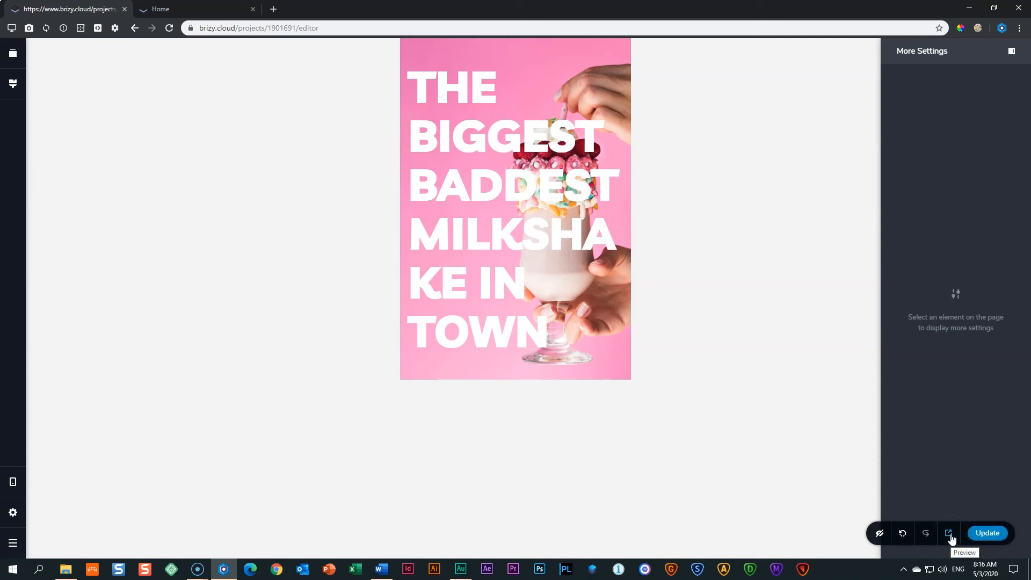
pyautogui.click(874, 537)
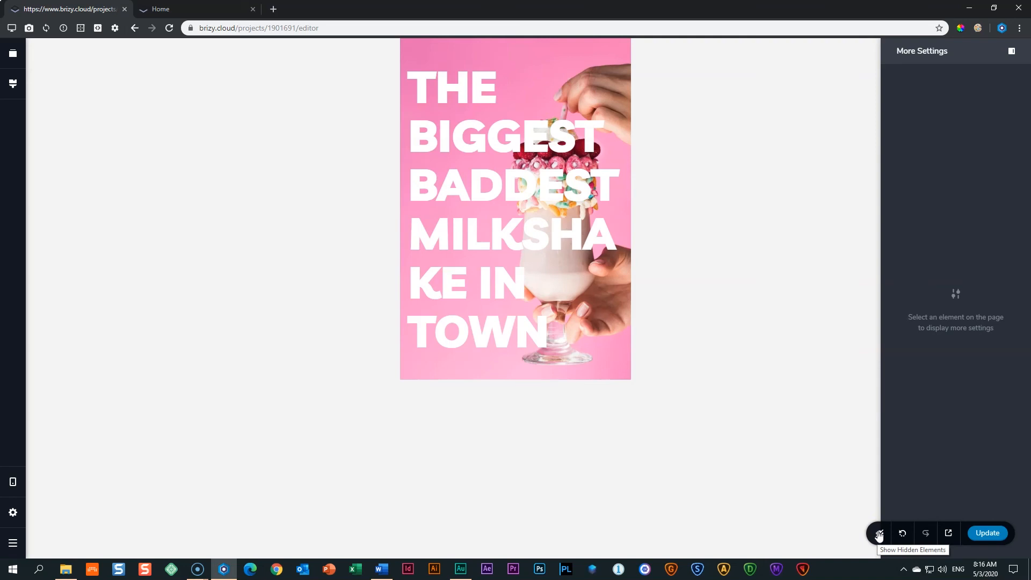
pyautogui.click(879, 534)
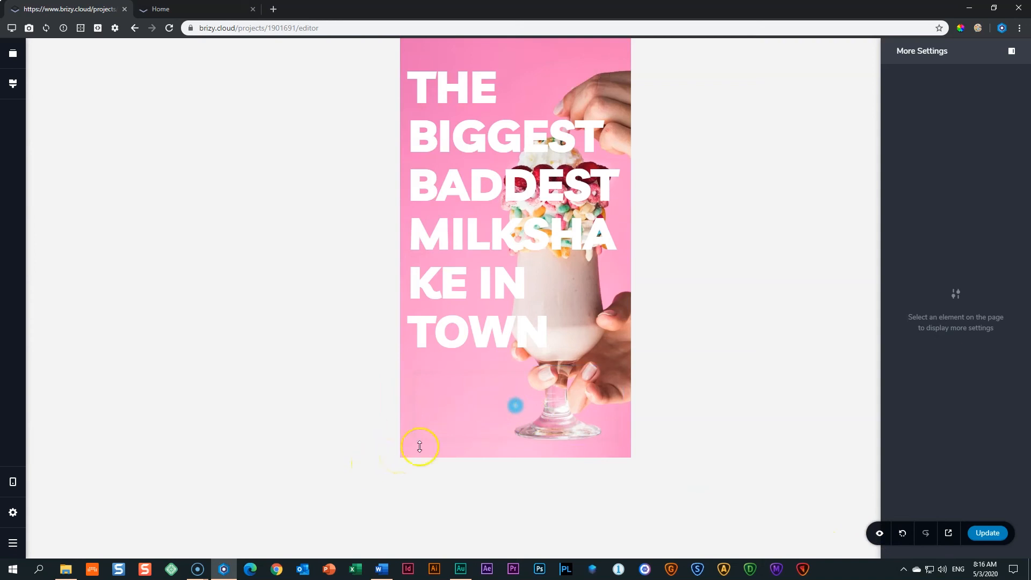
# Unhide the empty column under the headline, then turn off Show Hidden Elements.
pyautogui.click(526, 408)
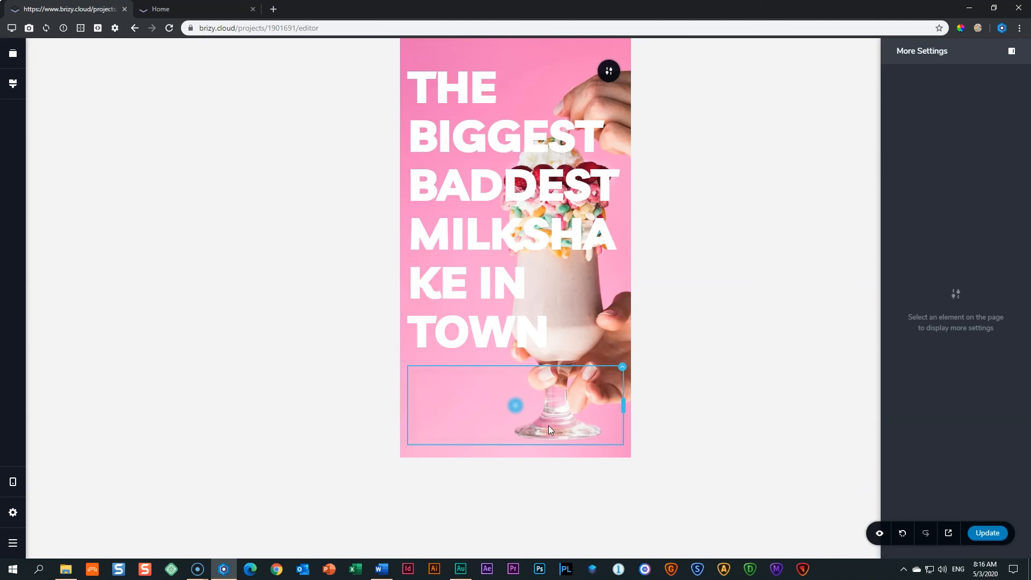
pyautogui.click(457, 376)
pyautogui.click(622, 370)
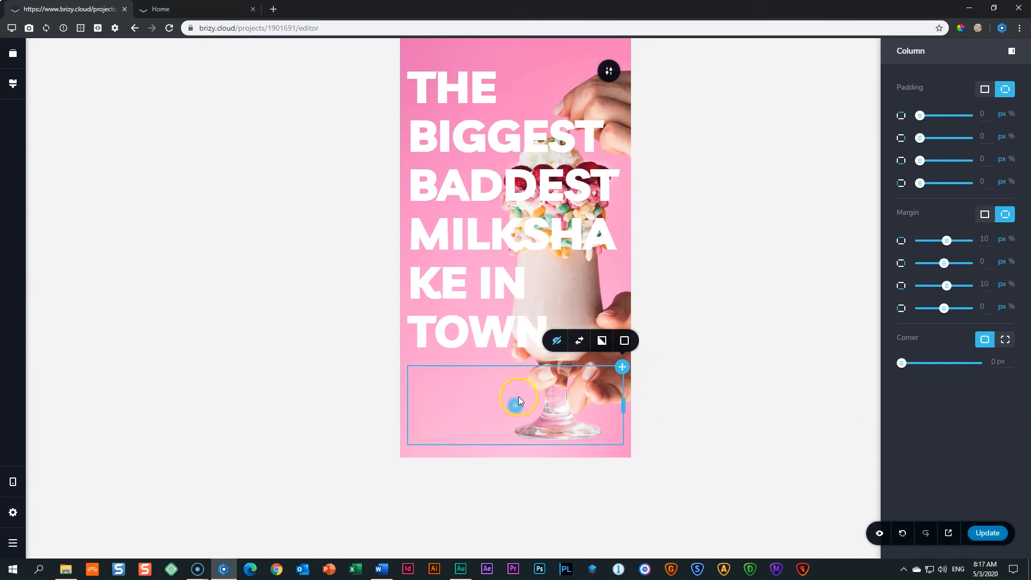
pyautogui.click(554, 350)
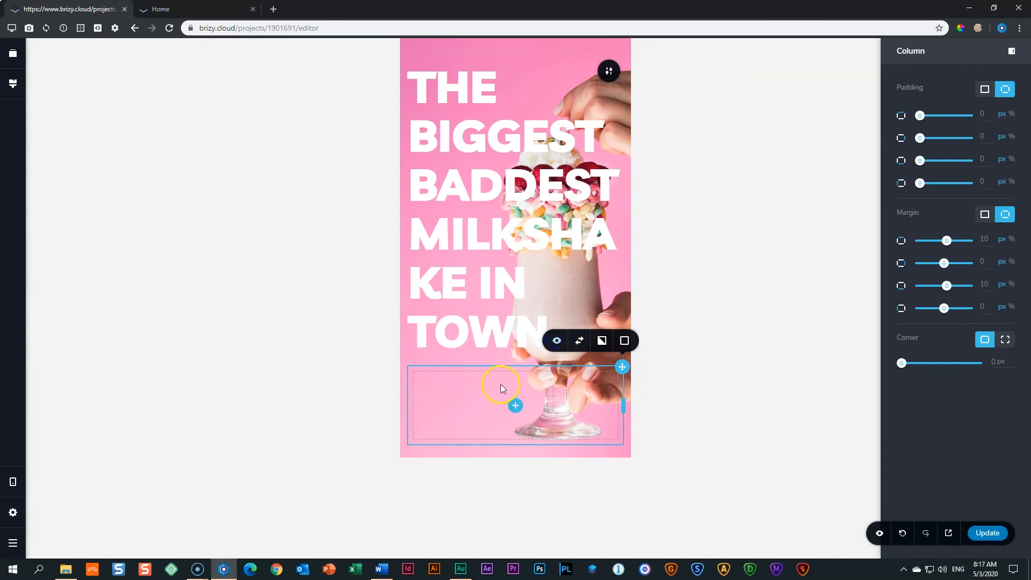
pyautogui.click(575, 411)
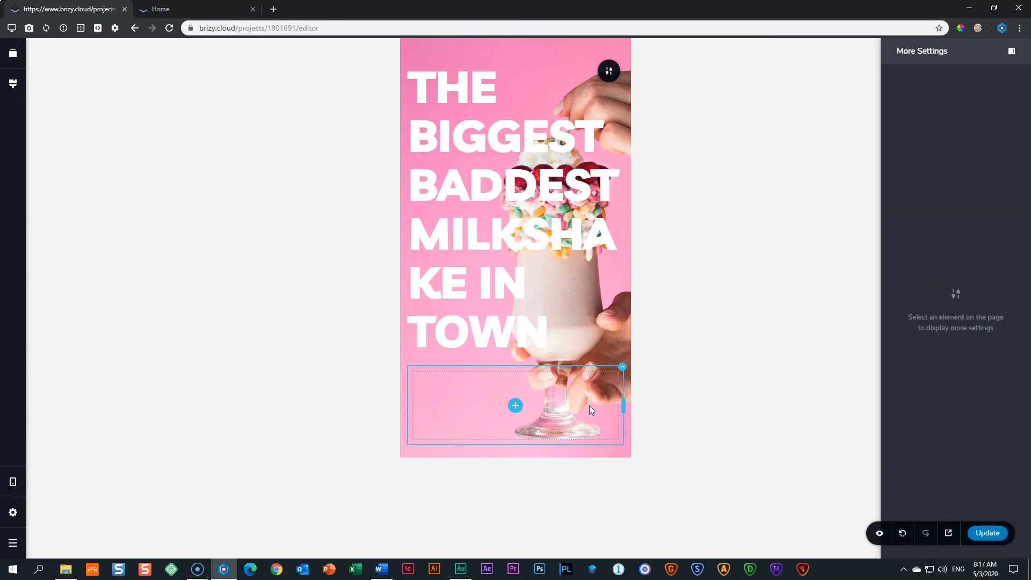
pyautogui.click(886, 533)
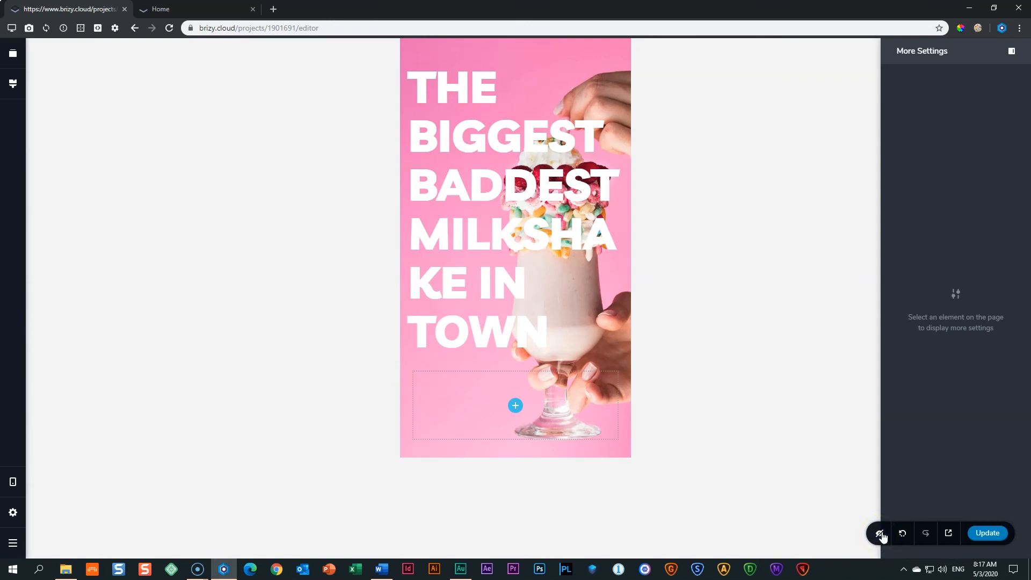
# Hide the empty column under TOWN on mobile again.
pyautogui.click(539, 400)
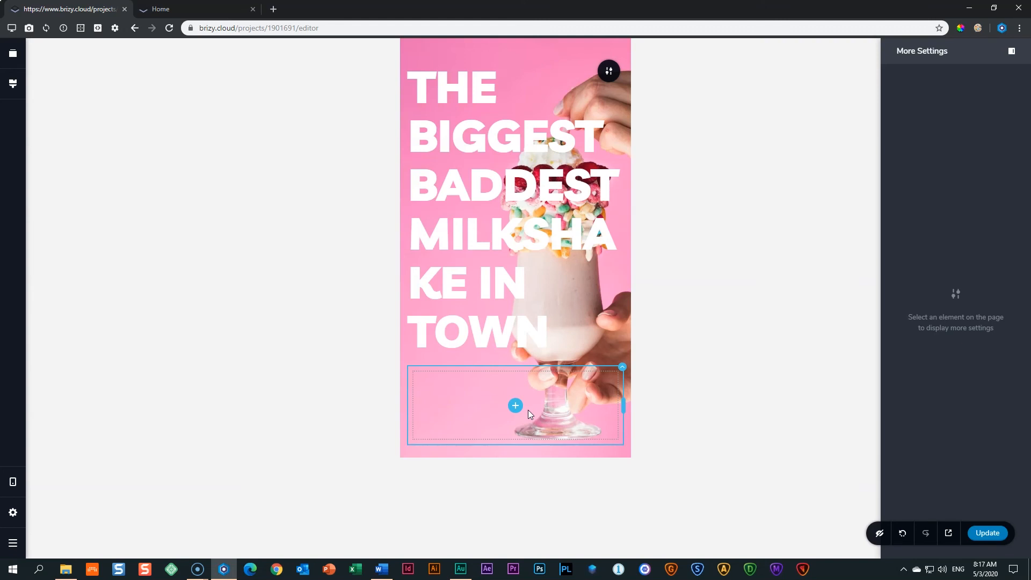
pyautogui.click(623, 368)
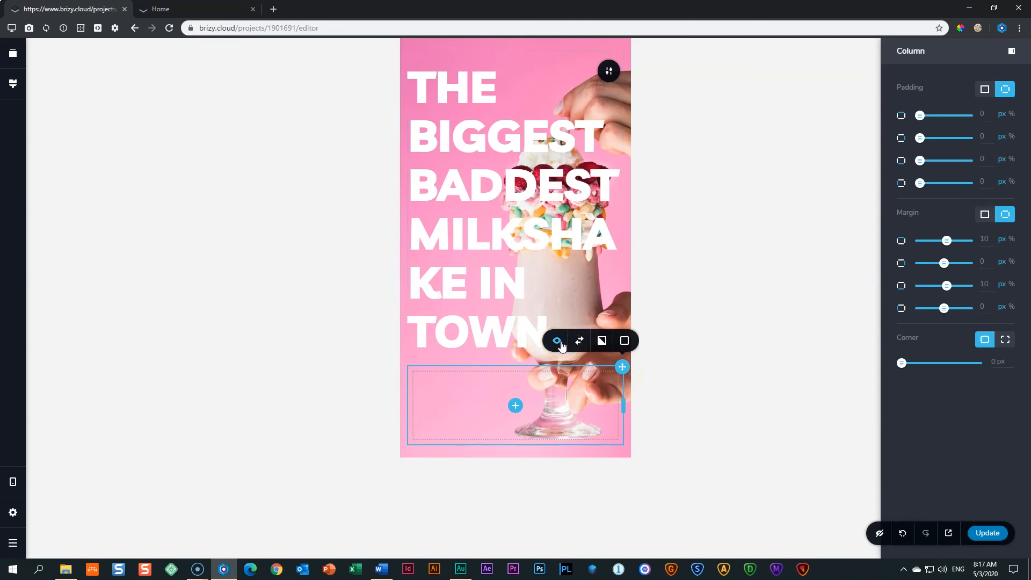
pyautogui.click(562, 345)
pyautogui.click(703, 281)
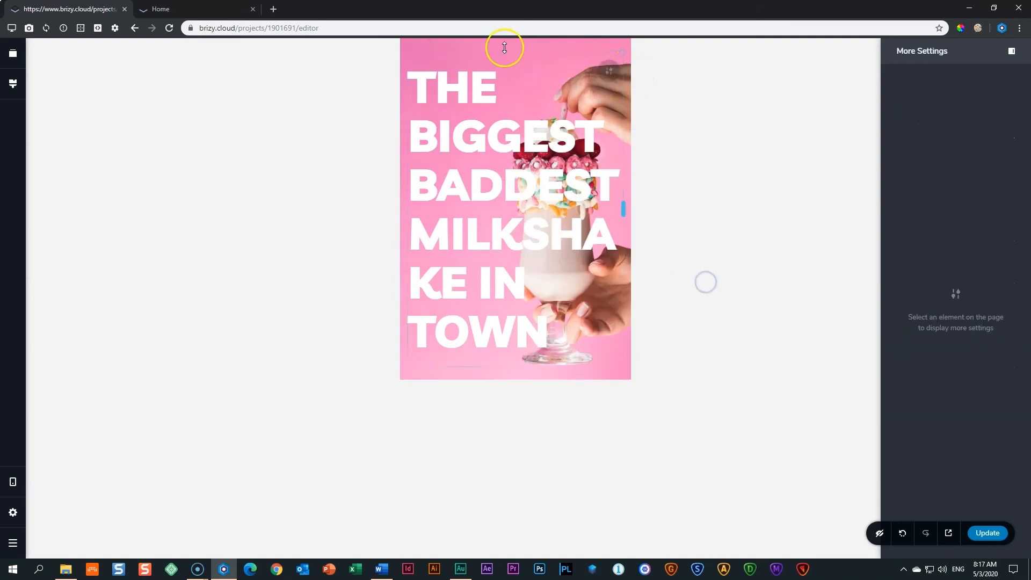
pyautogui.click(693, 302)
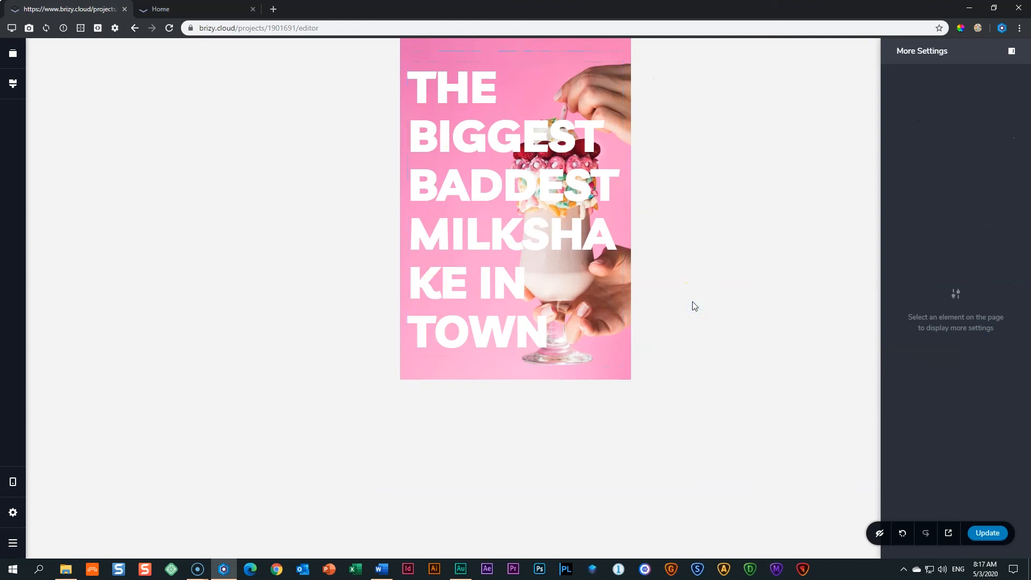
pyautogui.click(678, 282)
pyautogui.click(483, 173)
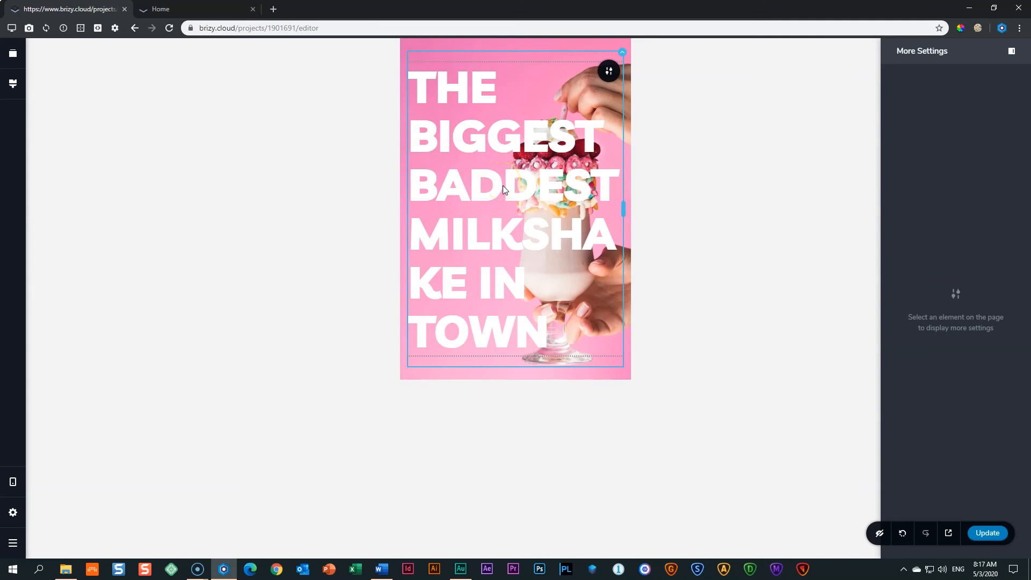
# Reduce the mobile headline's font size from 84 to 42.
pyautogui.click(503, 186)
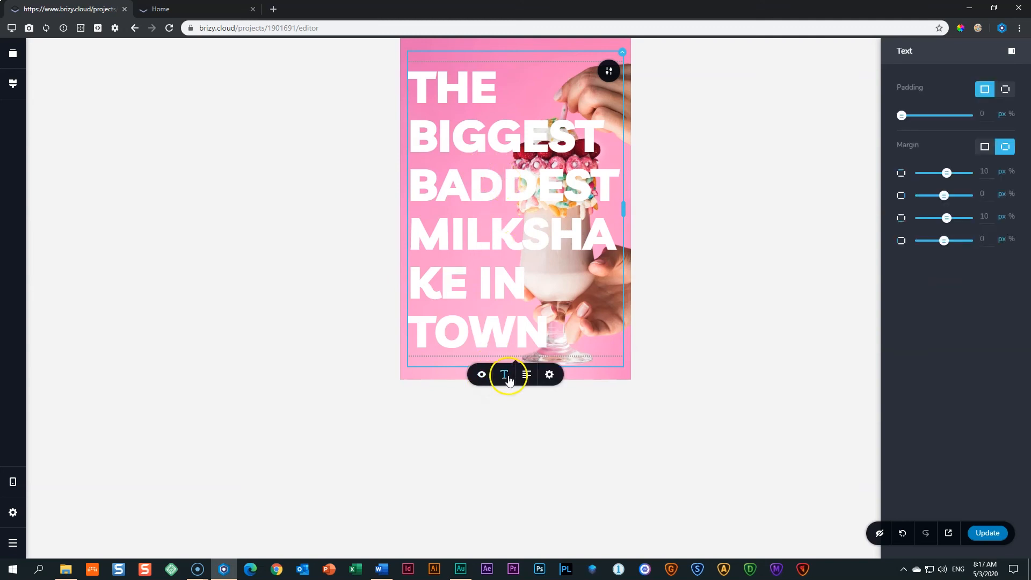
pyautogui.click(505, 376)
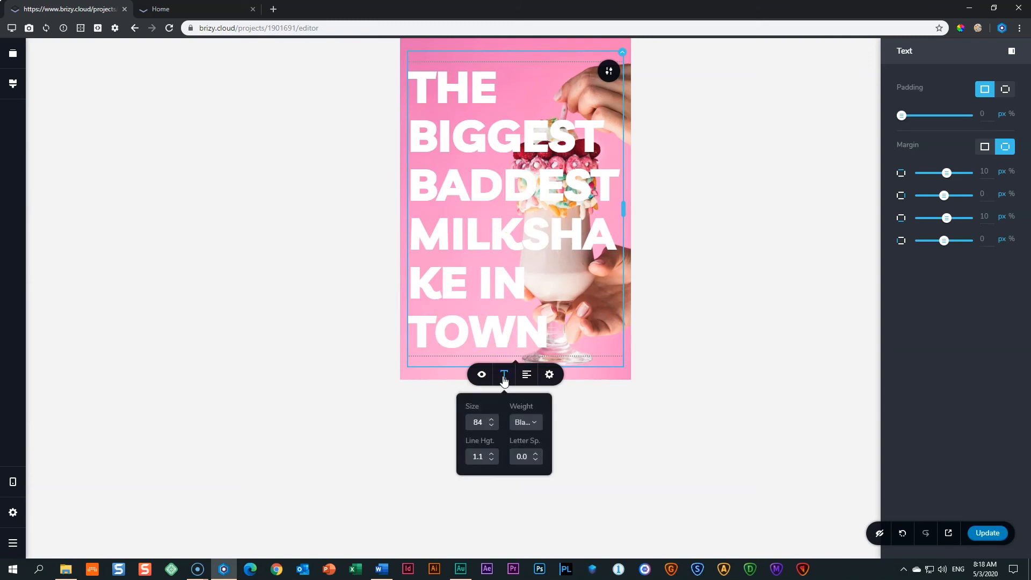
pyautogui.click(477, 422)
pyautogui.write('42')
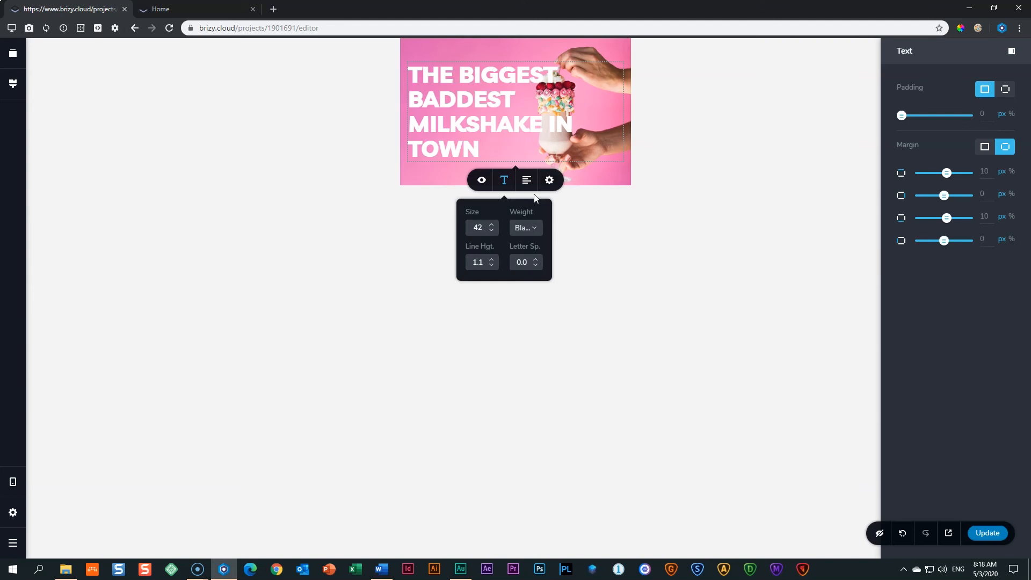
pyautogui.moveTo(470, 46)
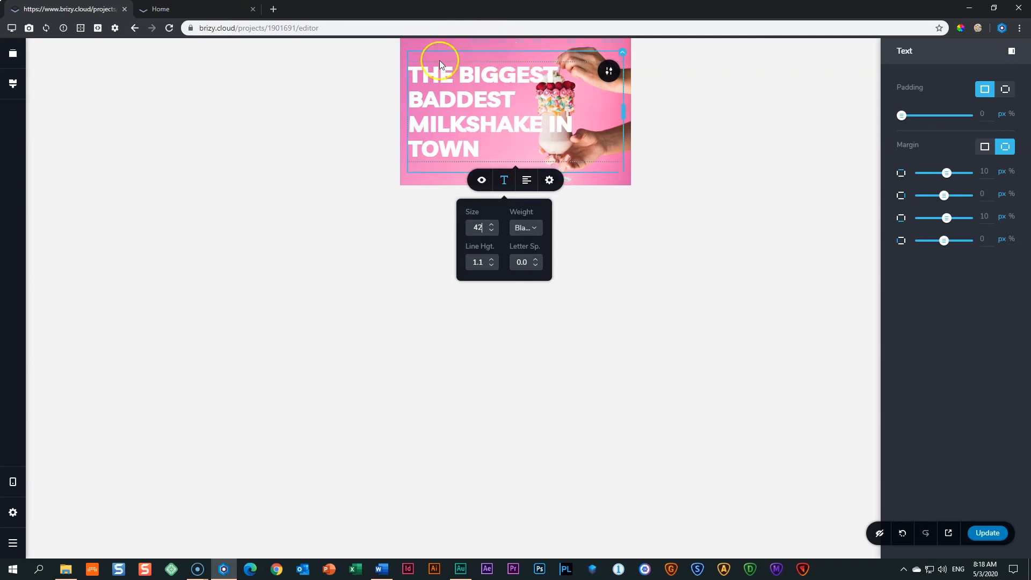
pyautogui.click(609, 72)
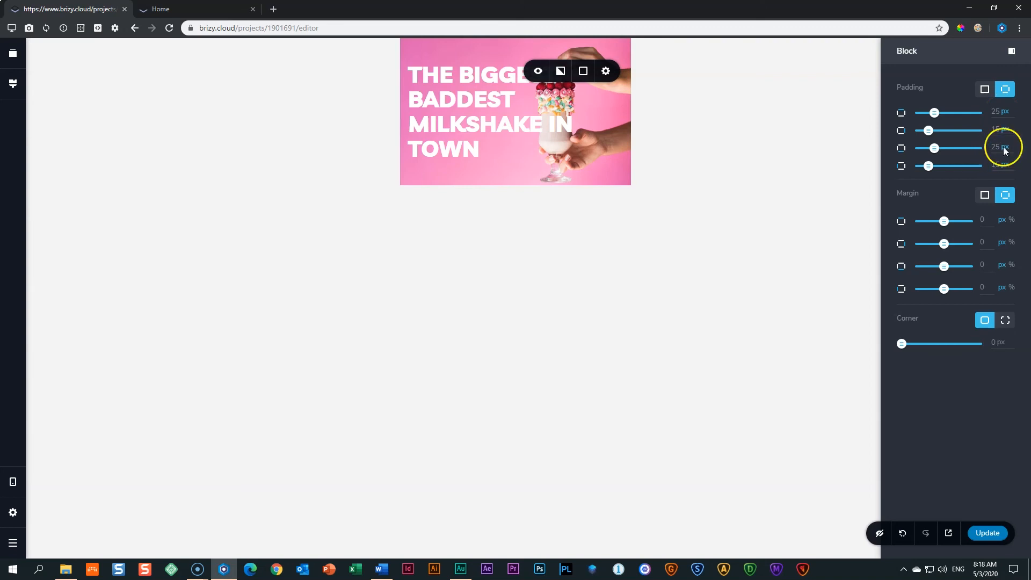
# Set the hero block's padding to 275 px top and 145 px bottom.
pyautogui.doubleClick(996, 110)
pyautogui.write('27')
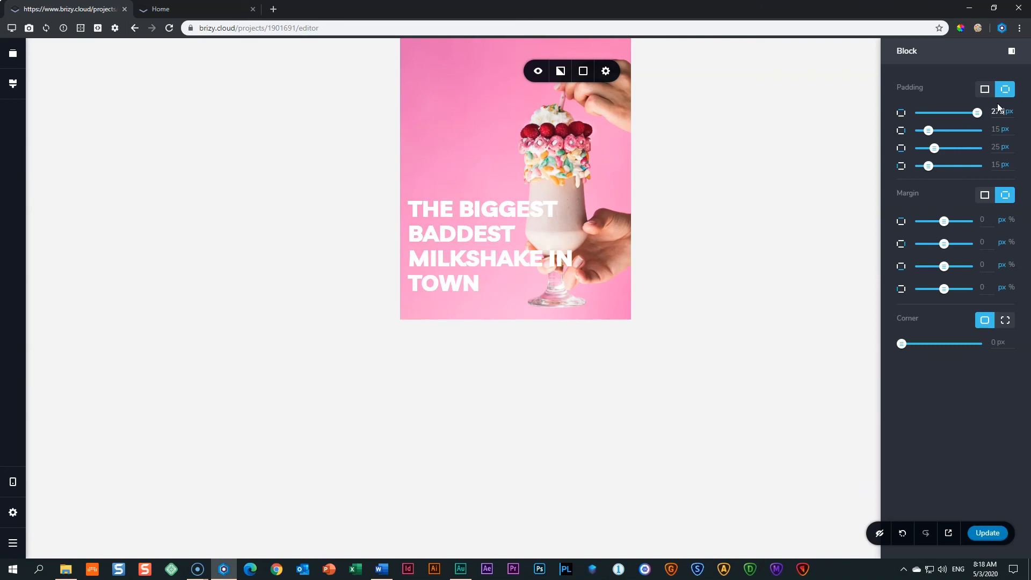
pyautogui.doubleClick(994, 147)
pyautogui.write('145')
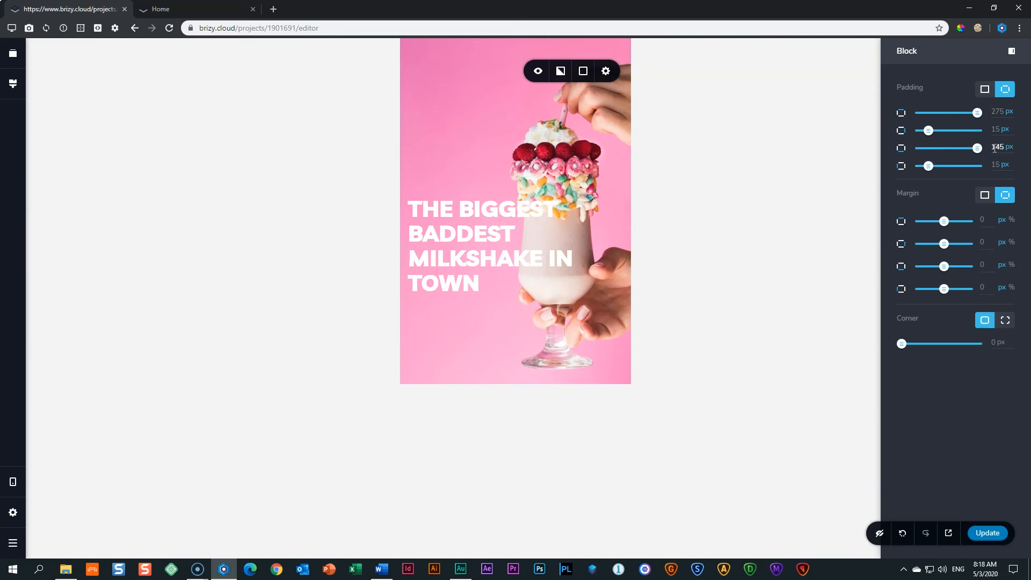
pyautogui.click(790, 172)
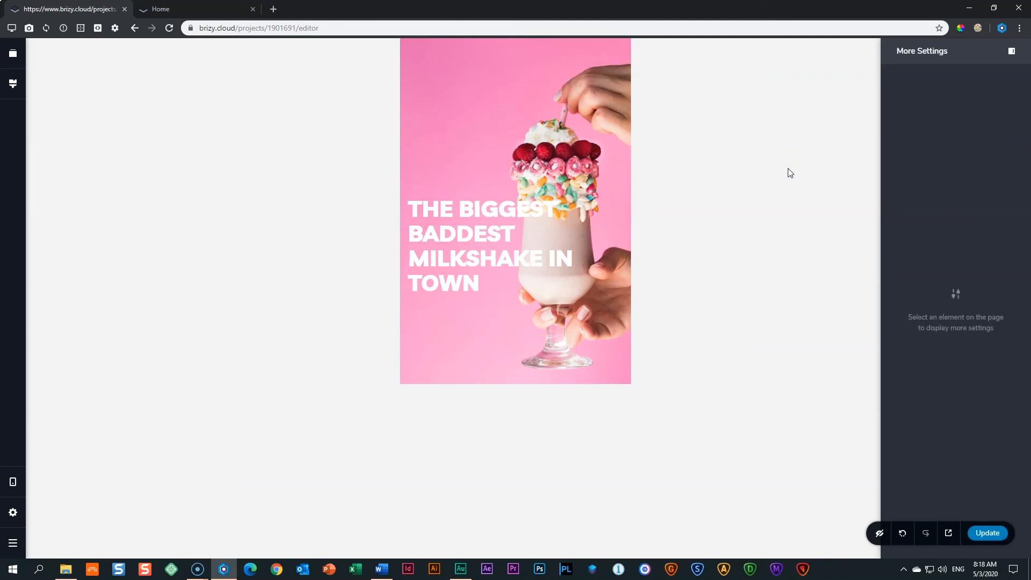
pyautogui.click(468, 213)
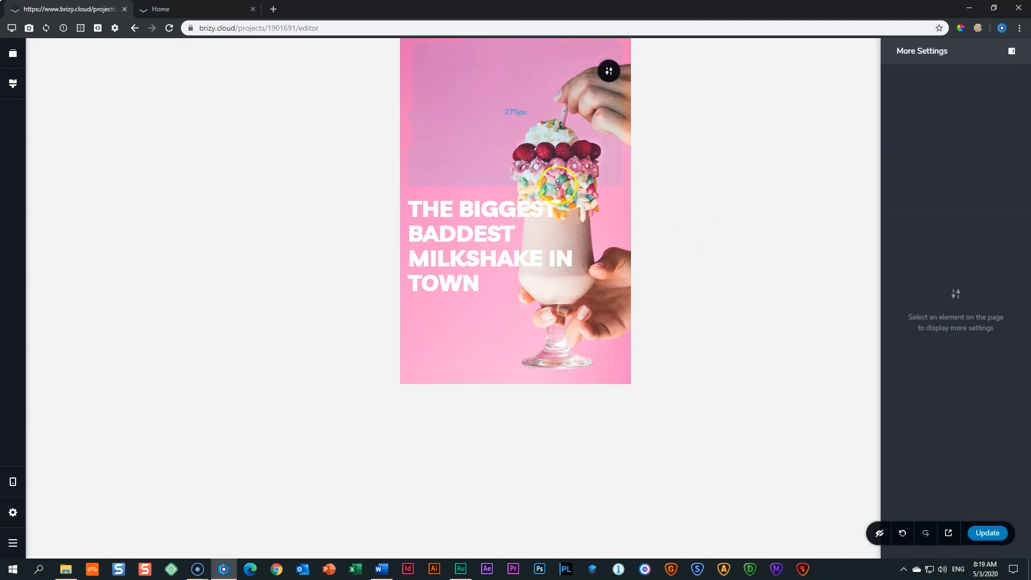
# Drag the milkshake background photo's focal point toward the right.
pyautogui.click(608, 80)
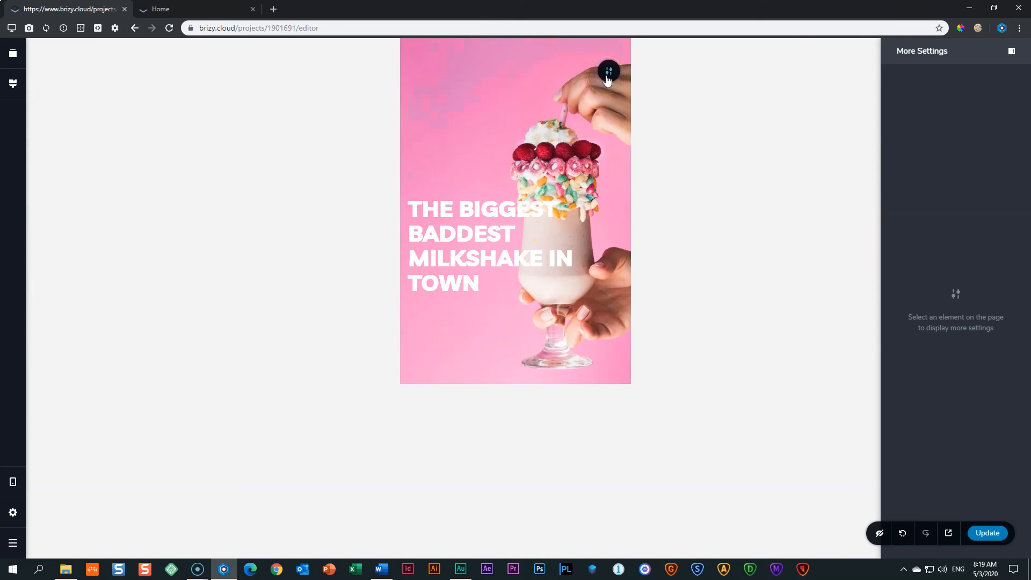
pyautogui.click(560, 71)
pyautogui.click(594, 146)
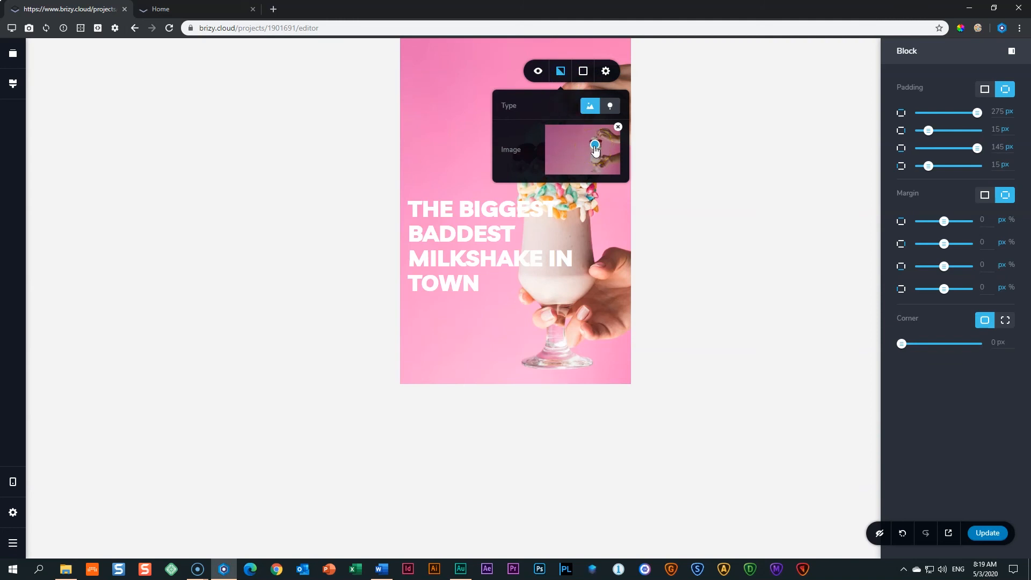
pyautogui.moveTo(595, 147); pyautogui.dragTo(578, 153)
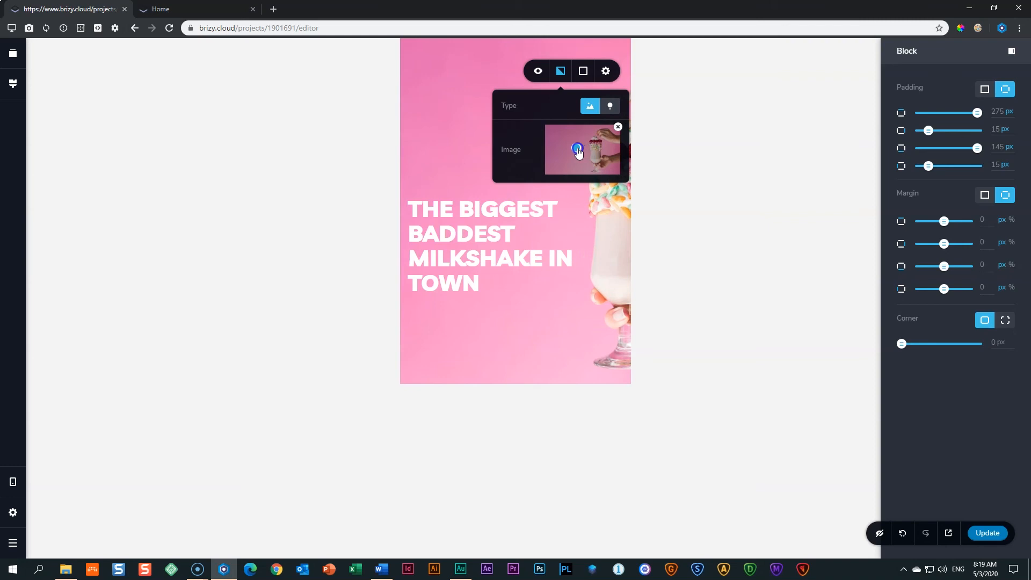
pyautogui.click(672, 166)
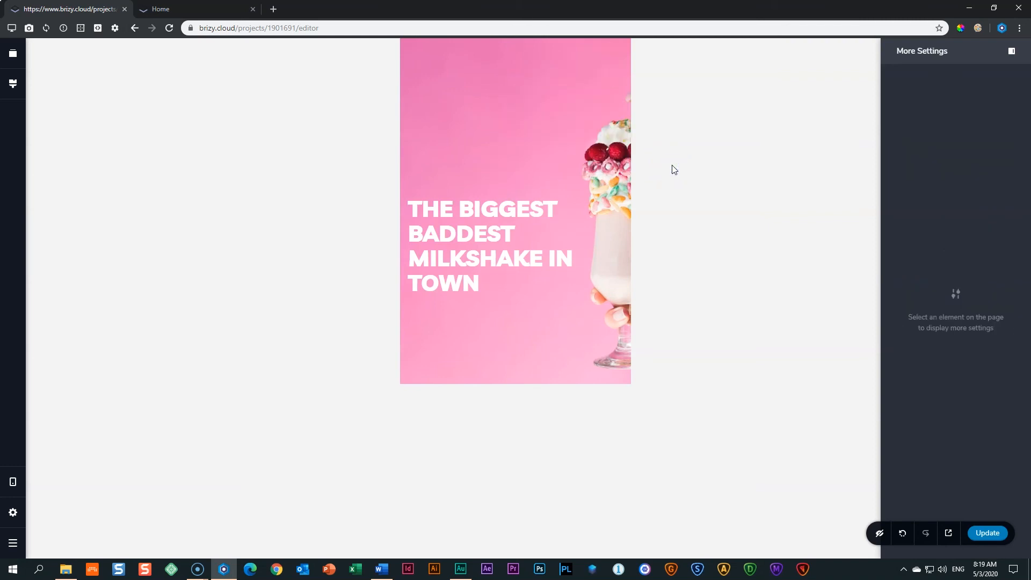
# Move the photo's focal point back to the left and save with Ctrl+S.
pyautogui.click(606, 71)
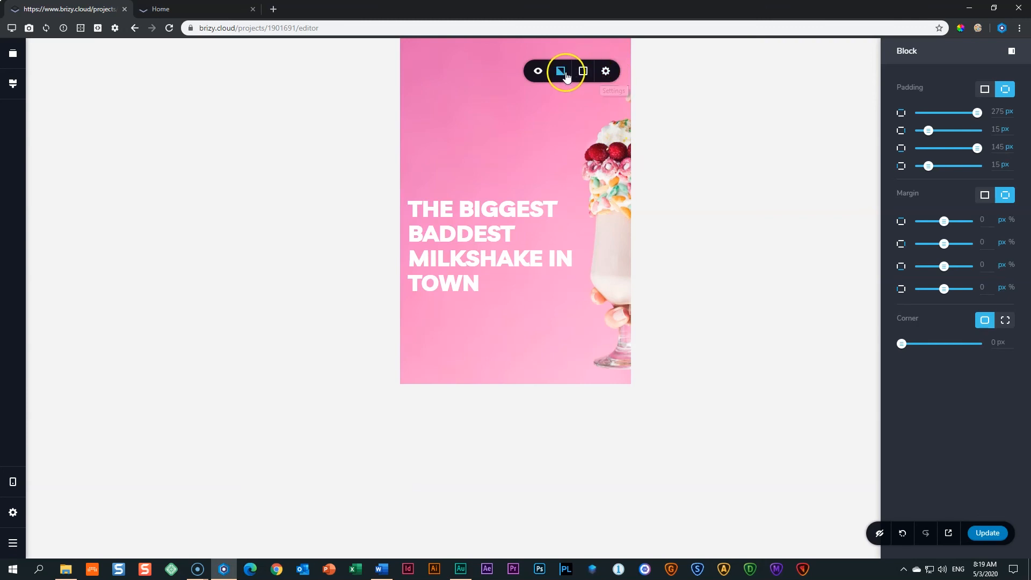
pyautogui.click(561, 72)
pyautogui.moveTo(574, 150); pyautogui.dragTo(592, 148)
pyautogui.click(671, 181)
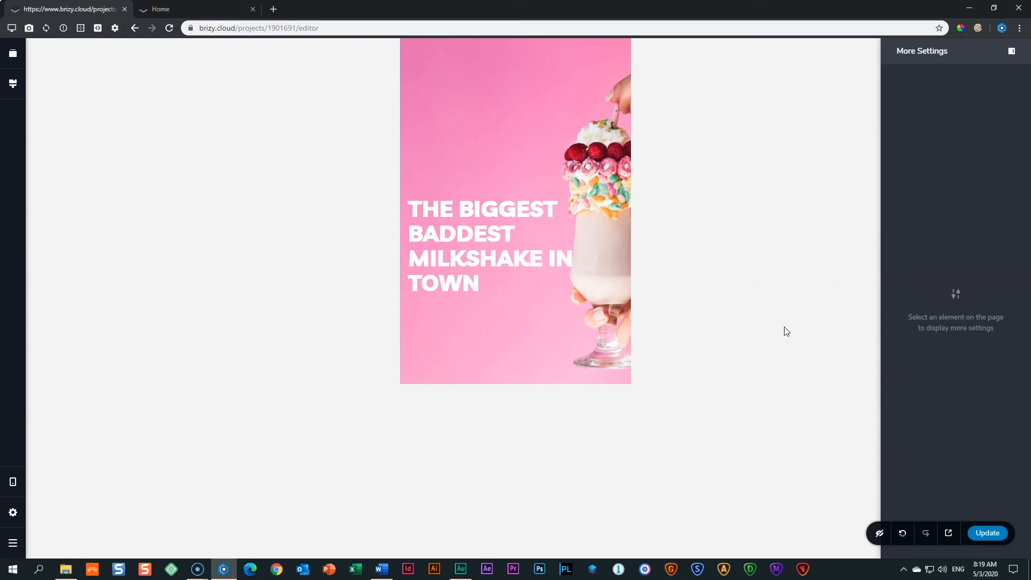
pyautogui.hotkey('ctrl', 's')
# Switch the editor back to Desktop and reload the published brizy.site page.
pyautogui.click(19, 487)
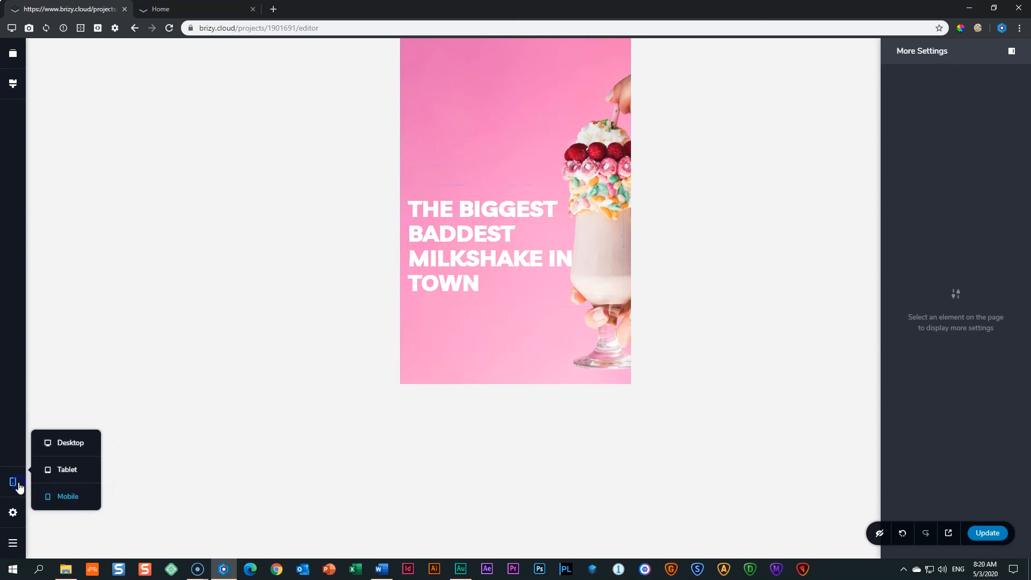
pyautogui.click(63, 444)
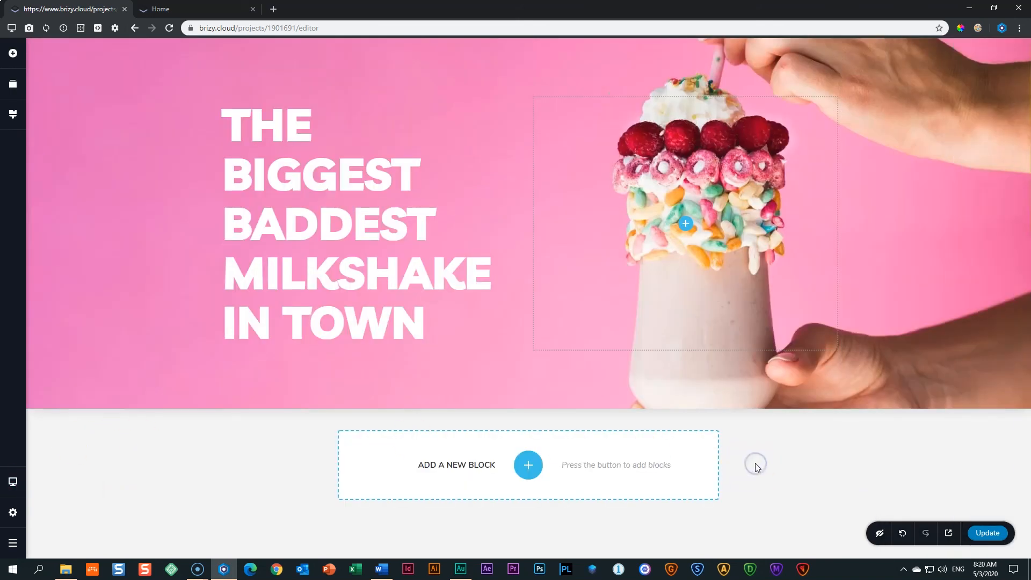
pyautogui.click(205, 9)
pyautogui.click(168, 28)
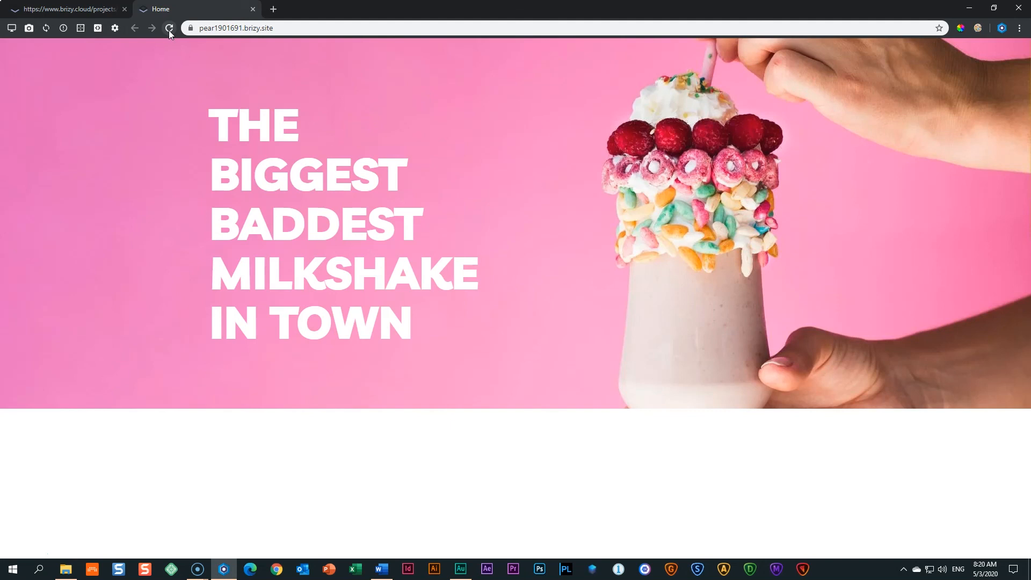
pyautogui.click(11, 29)
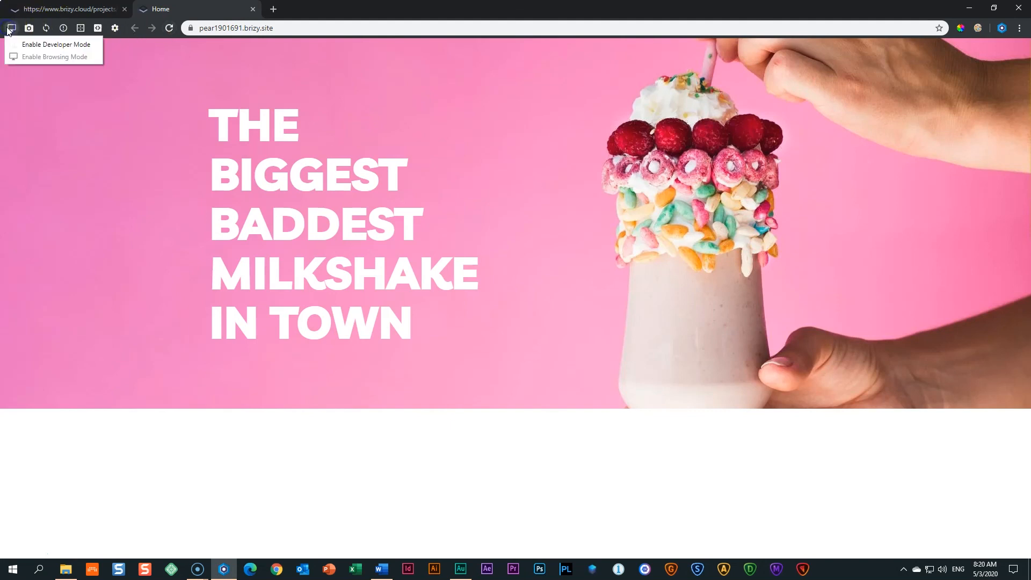
# Enable Developer Mode, filter to Favorites, and preview the page enlarged on an iPad.
pyautogui.click(15, 45)
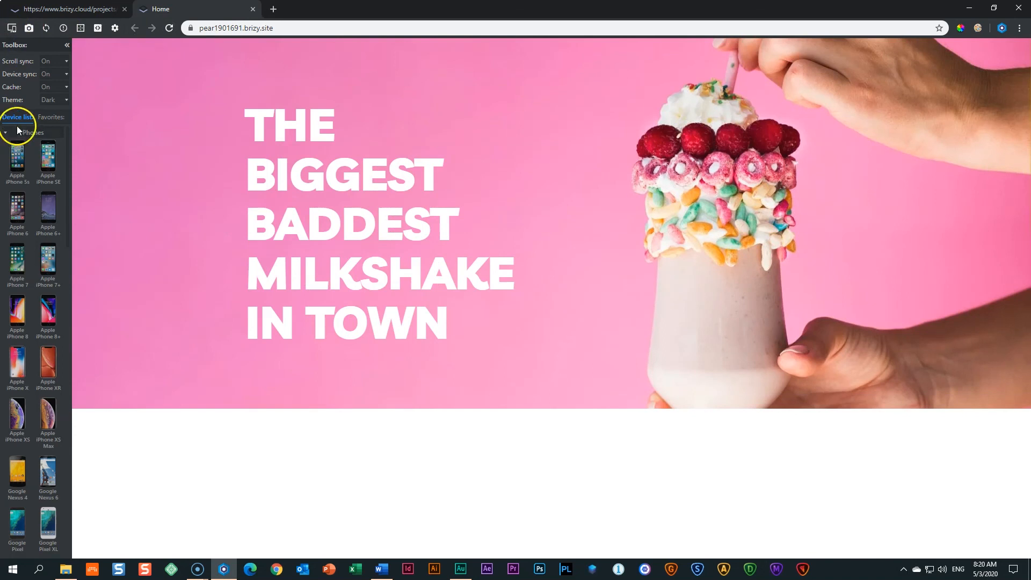
pyautogui.click(48, 118)
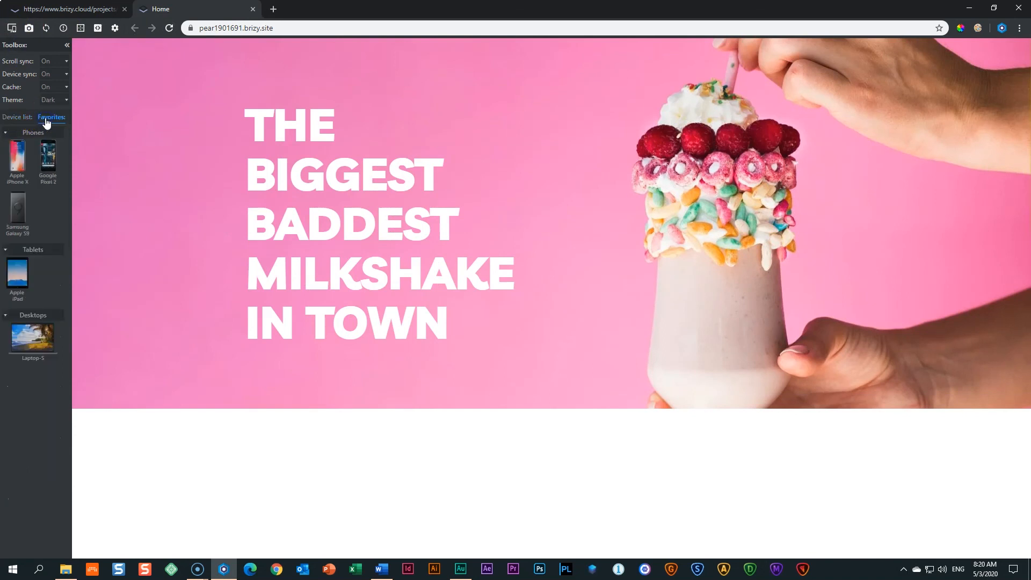
pyautogui.click(17, 273)
pyautogui.click(369, 45)
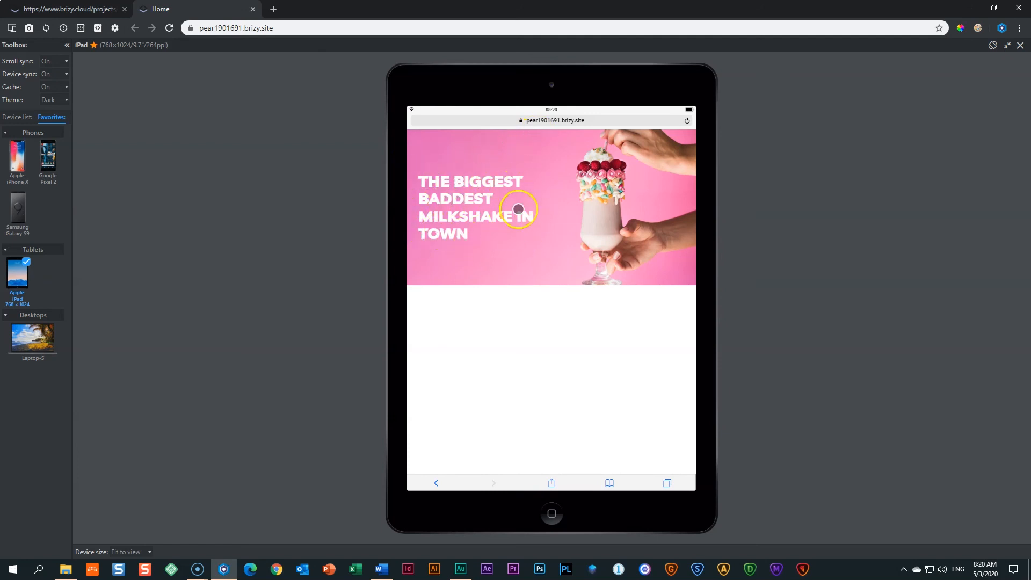
# Compare the iPhone X, iPad and Galaxy S9 previews, then close the emulator.
pyautogui.click(22, 156)
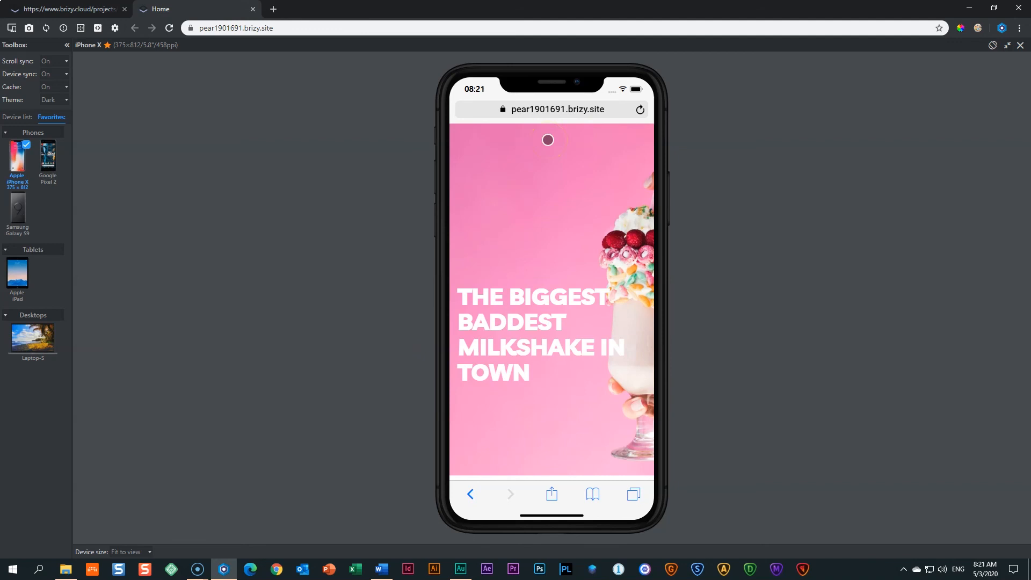
pyautogui.click(18, 279)
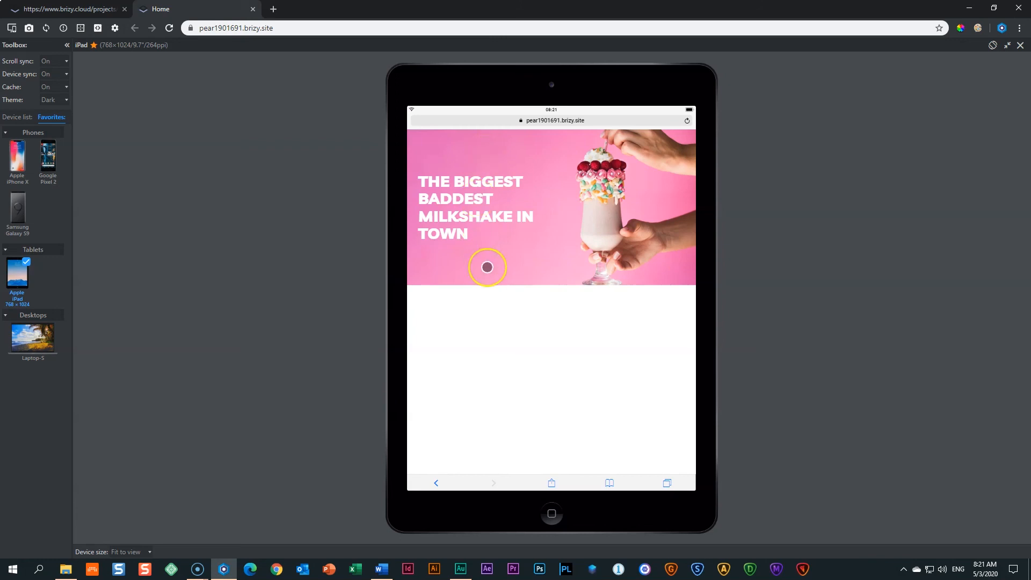
pyautogui.click(12, 156)
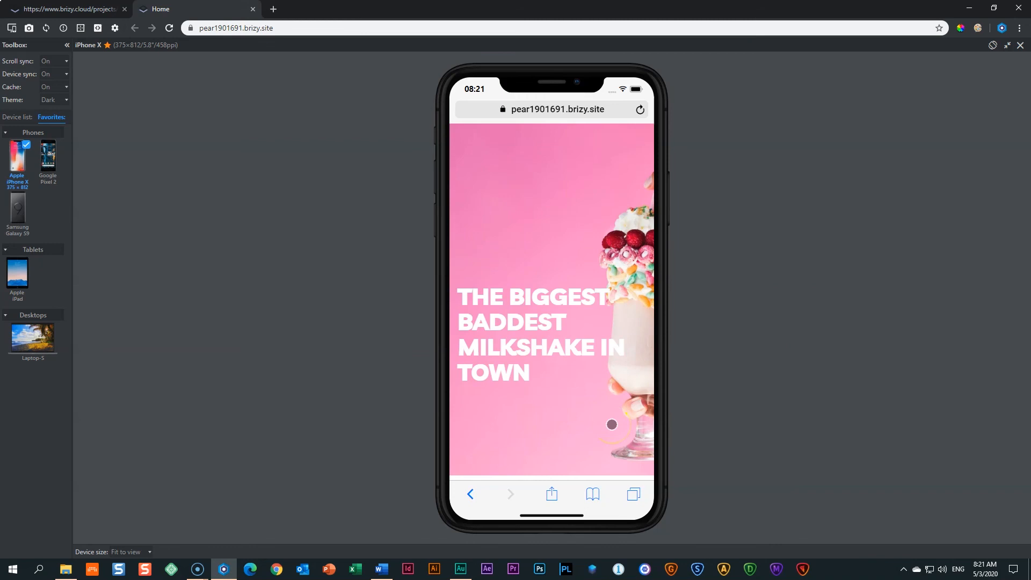
pyautogui.click(18, 208)
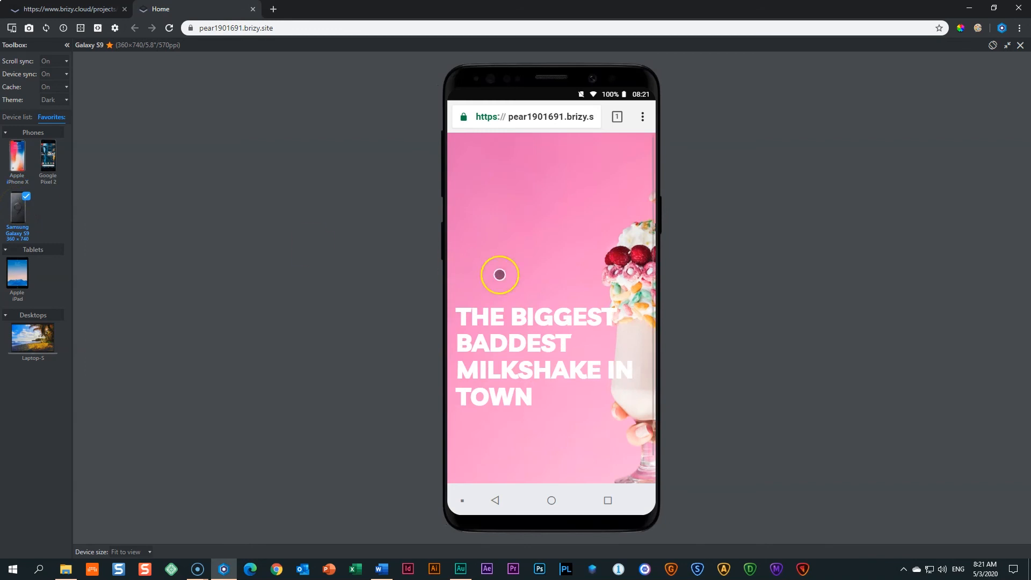
pyautogui.scroll(-1, 558, 357)
pyautogui.scroll(1, 558, 357)
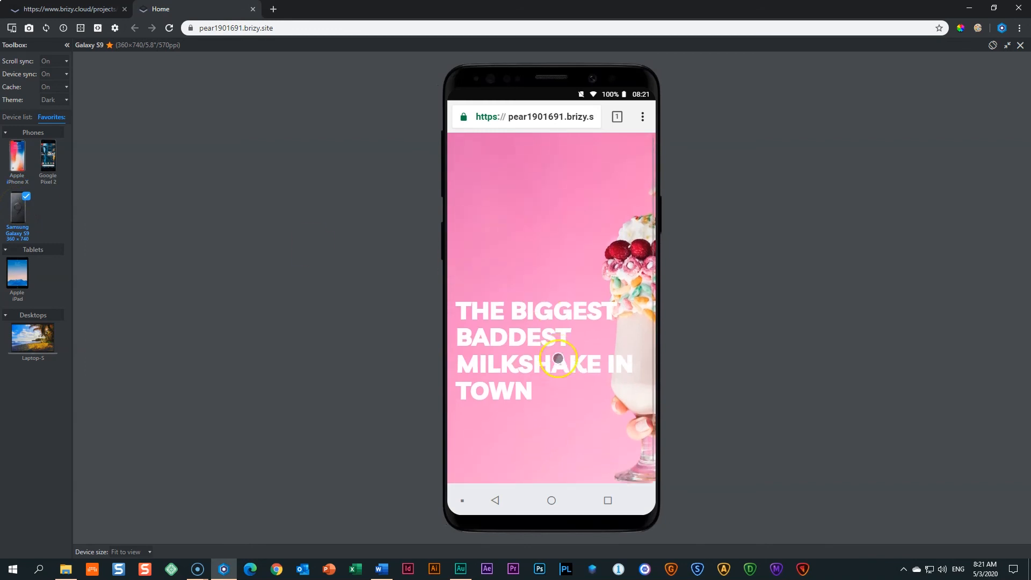
pyautogui.scroll(-1, 556, 357)
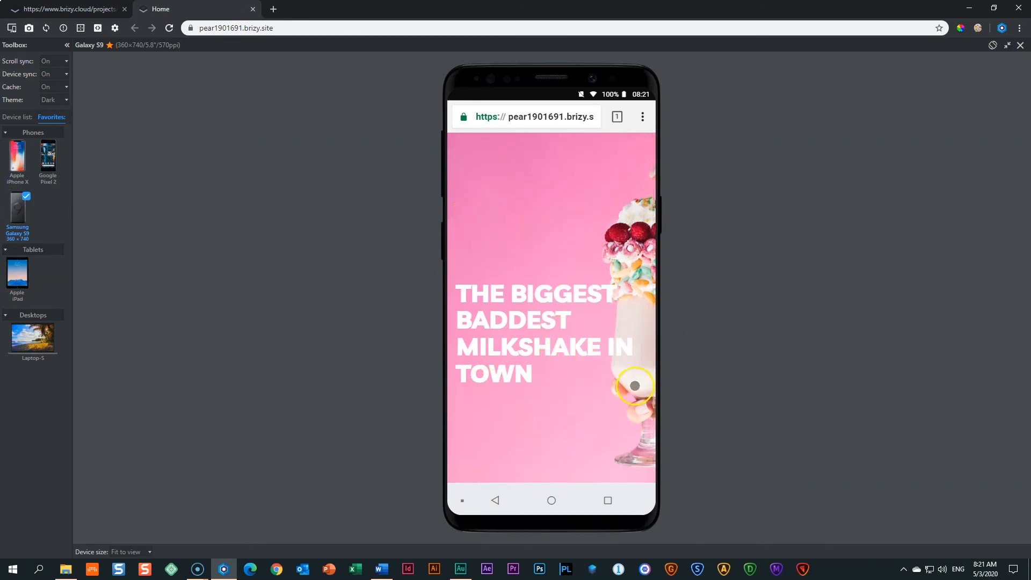
pyautogui.click(21, 269)
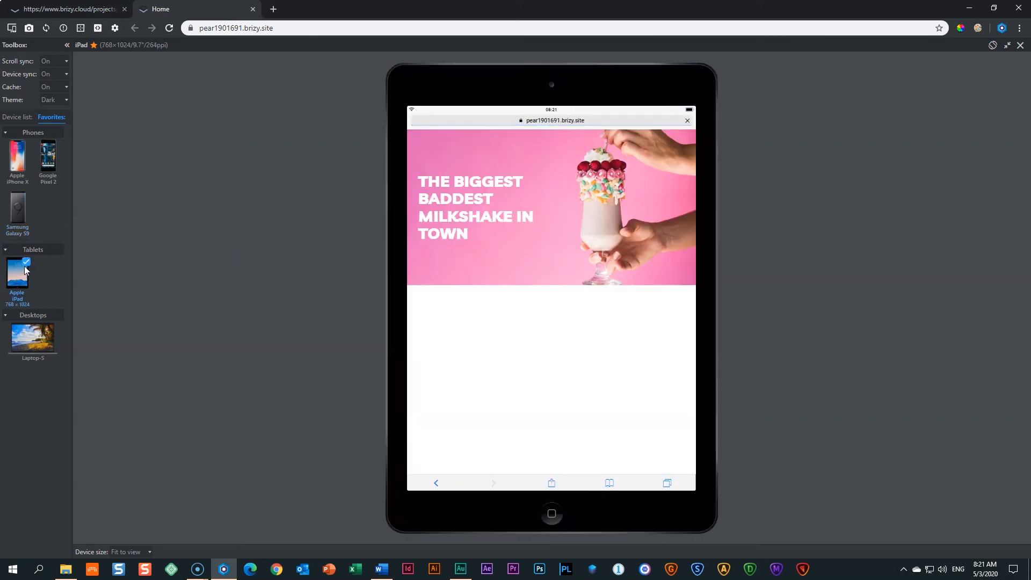
pyautogui.click(1020, 46)
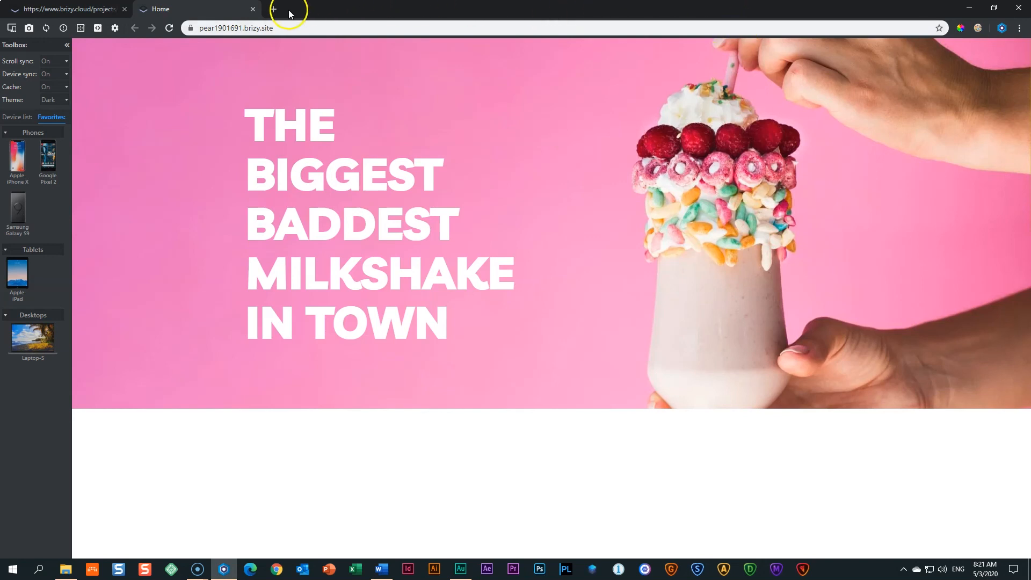
# Back in the editor, add a blank block with a two-column element below the hero.
pyautogui.click(253, 9)
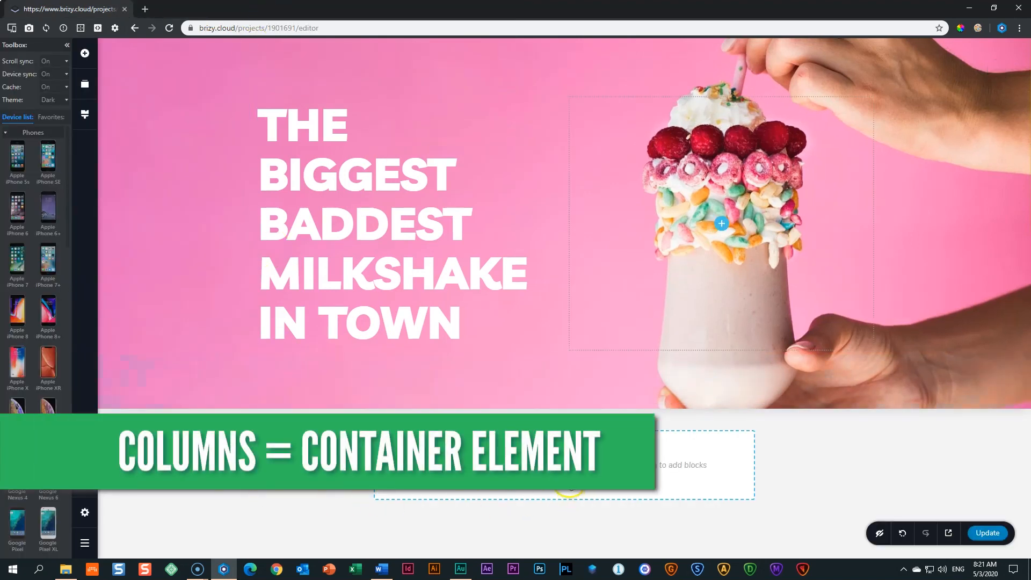
pyautogui.click(564, 464)
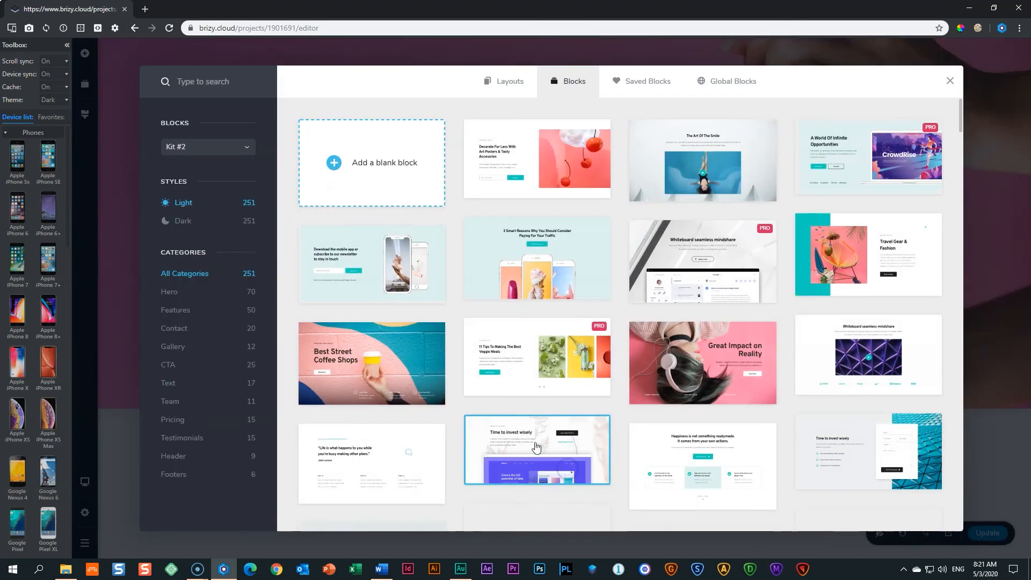
pyautogui.click(395, 162)
pyautogui.scroll(-2, 427, 234)
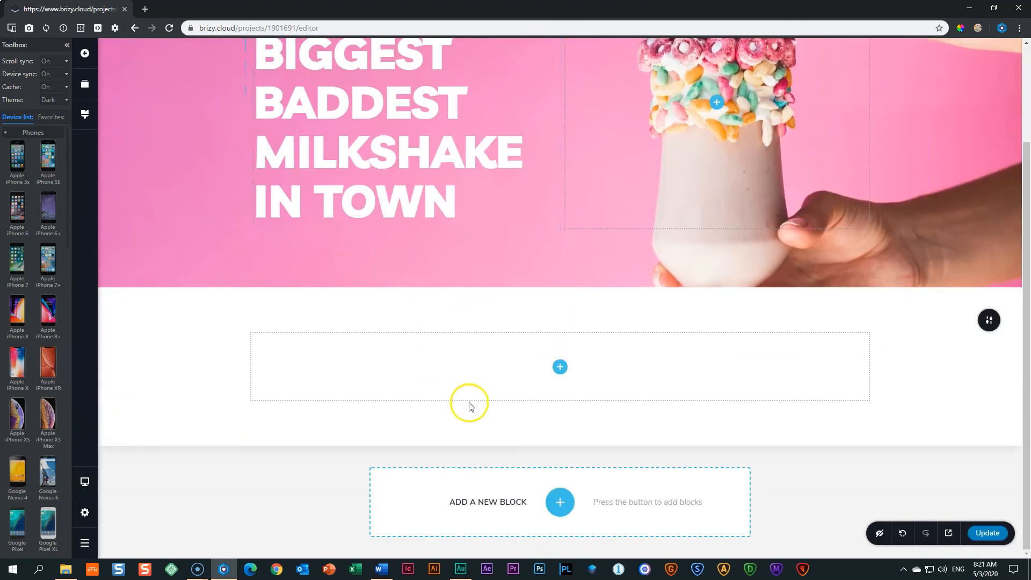
pyautogui.click(560, 368)
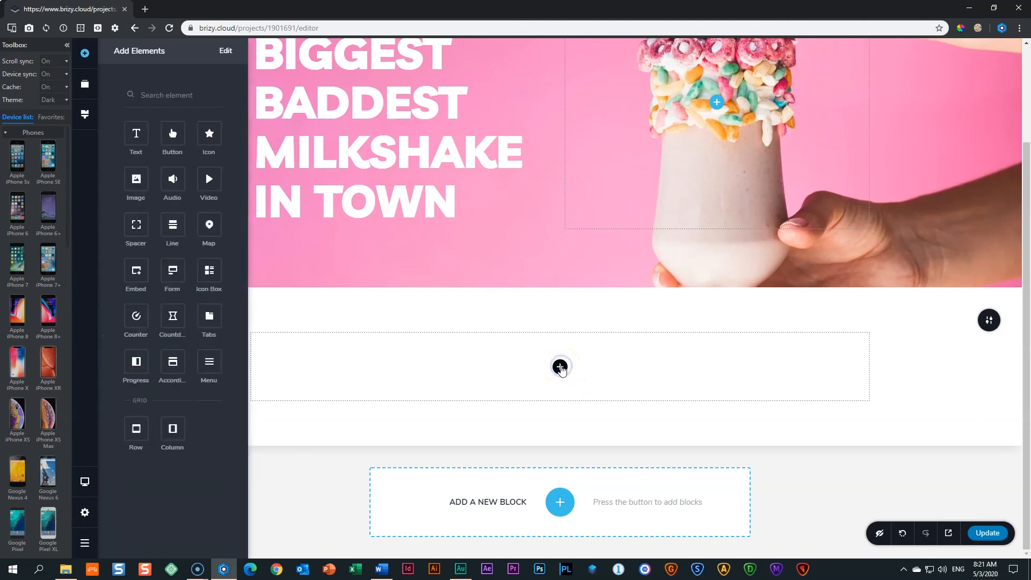
pyautogui.moveTo(170, 426); pyautogui.dragTo(567, 370)
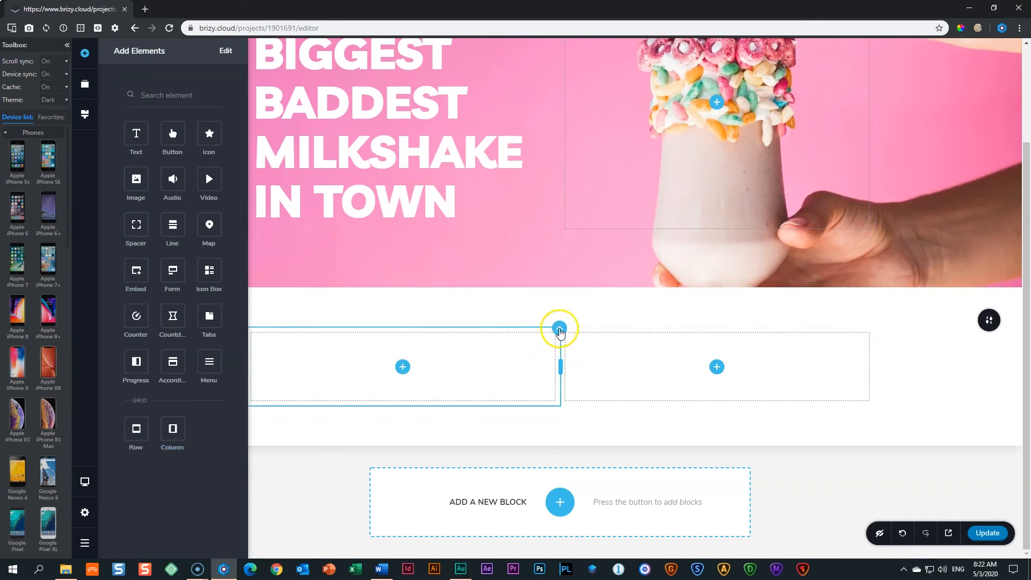
# Drop a Text paragraph into each of the two columns.
pyautogui.click(559, 328)
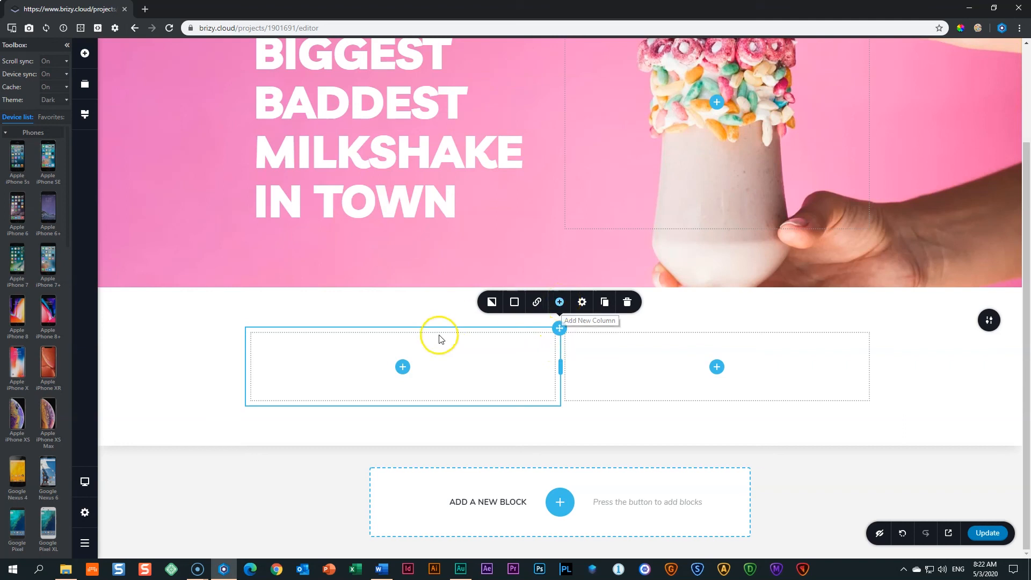
pyautogui.click(402, 368)
pyautogui.moveTo(135, 134); pyautogui.dragTo(401, 375)
pyautogui.click(717, 375)
pyautogui.moveTo(154, 128); pyautogui.dragTo(721, 376)
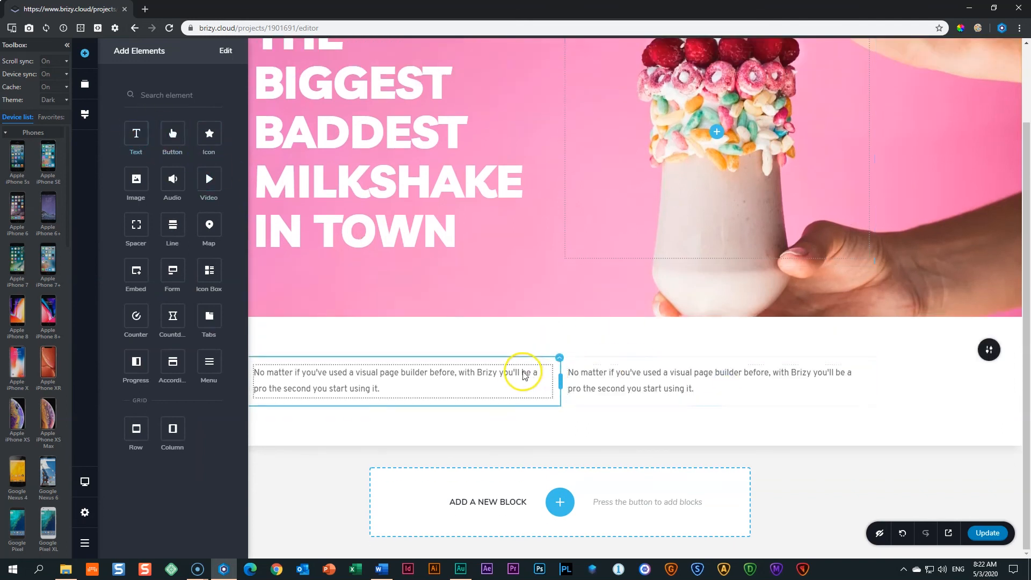
# Duplicate the text column twice to make four columns.
pyautogui.click(559, 357)
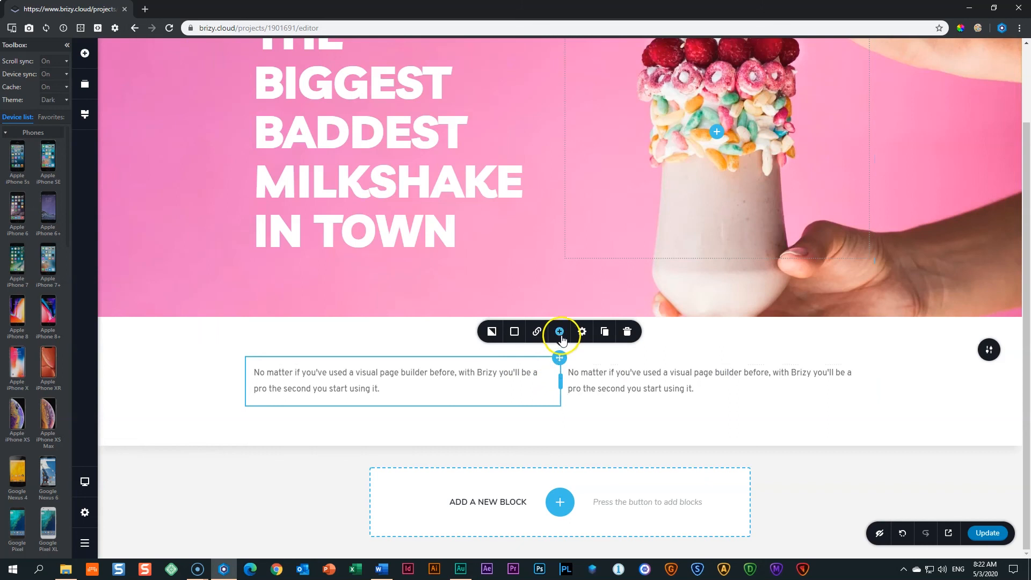
pyautogui.click(606, 331)
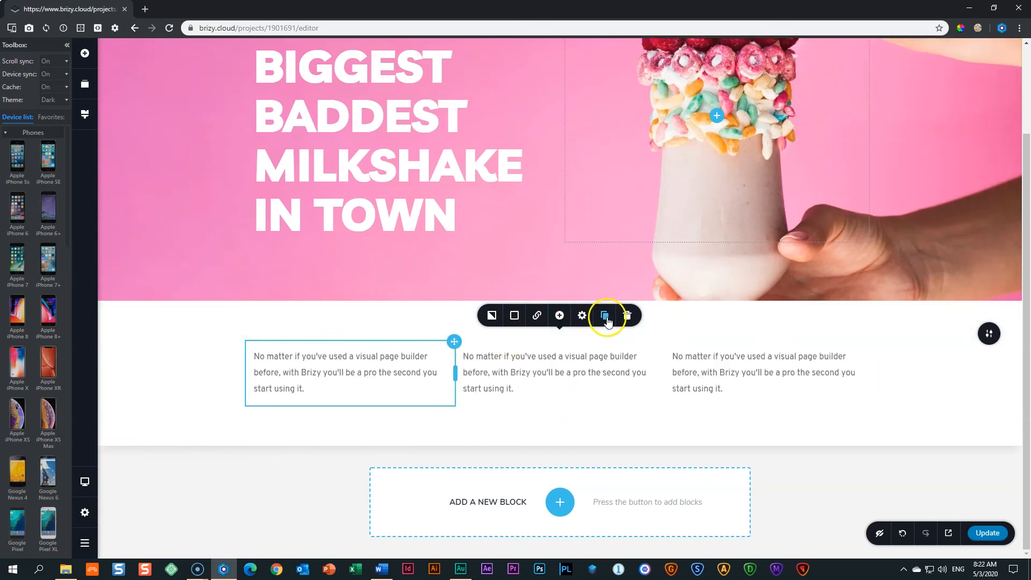
pyautogui.click(606, 318)
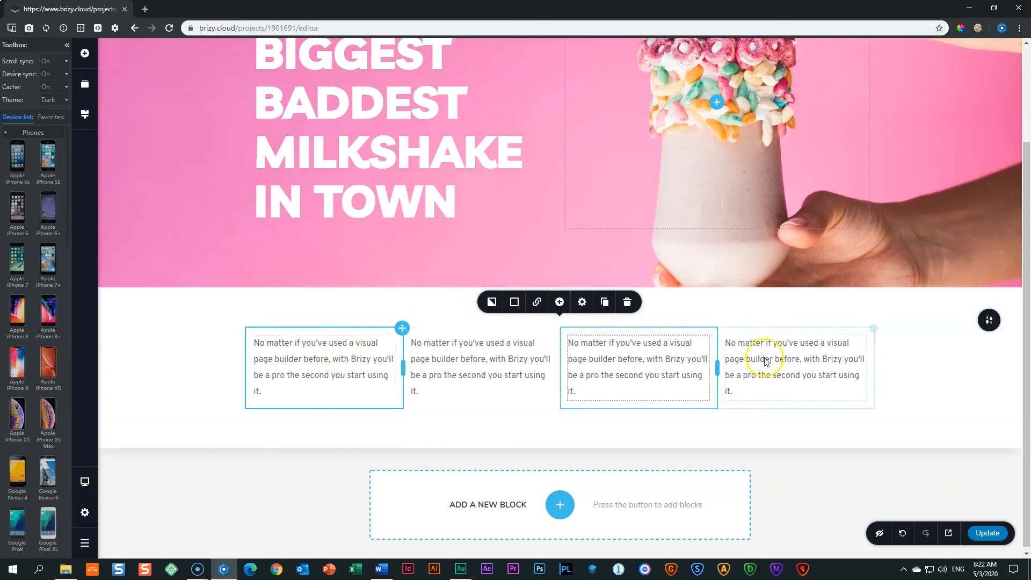
pyautogui.click(914, 373)
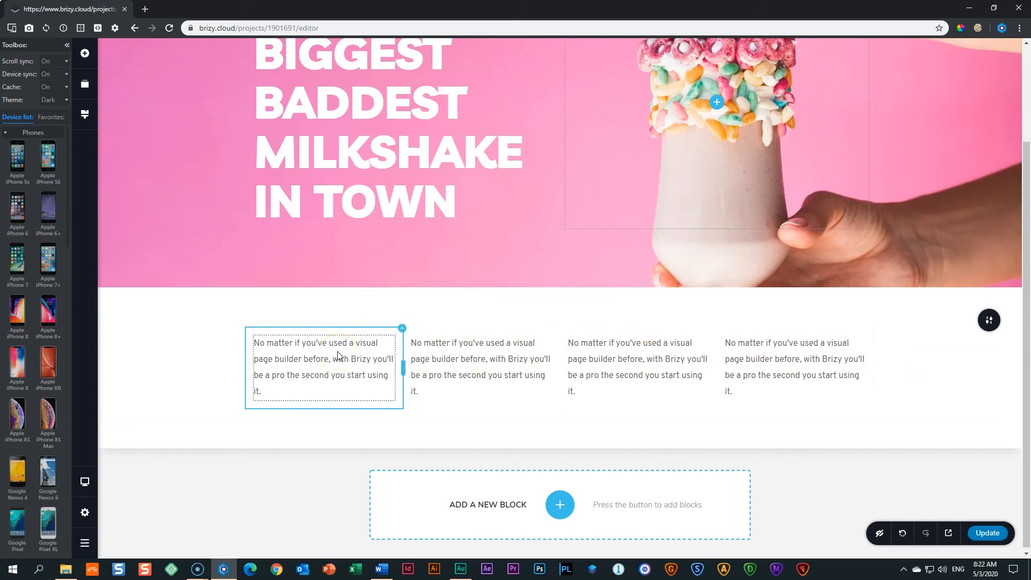
pyautogui.click(205, 357)
pyautogui.click(85, 481)
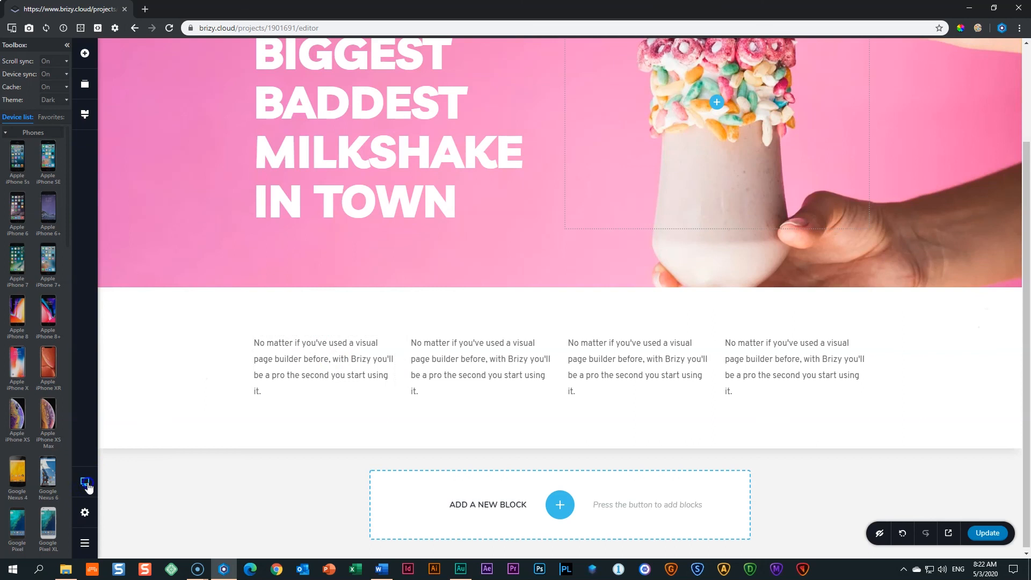
# Inspect the text columns in Tablet view, then switch to Mobile to see them stacked.
pyautogui.click(135, 469)
pyautogui.click(397, 356)
pyautogui.click(509, 329)
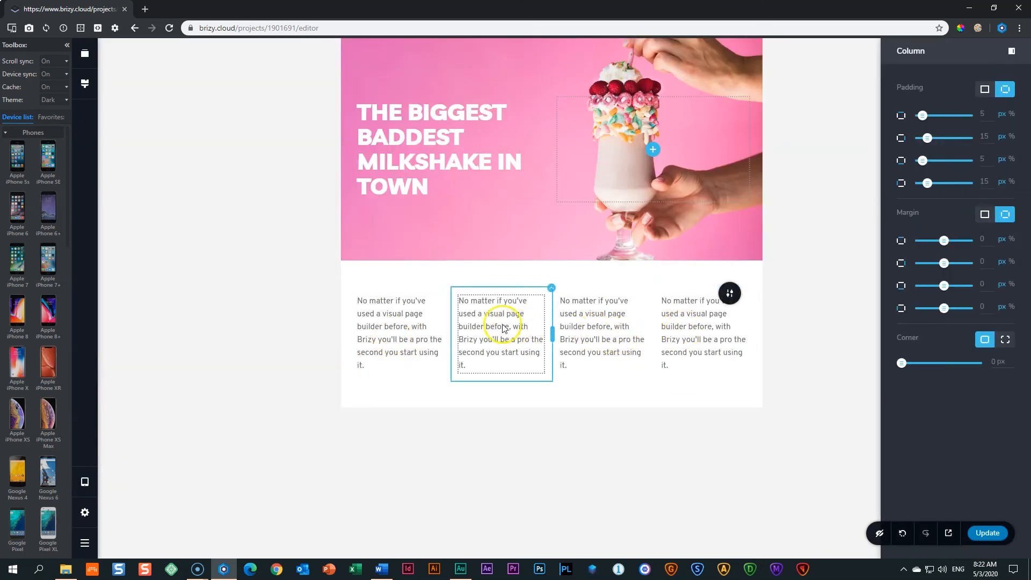
pyautogui.click(84, 482)
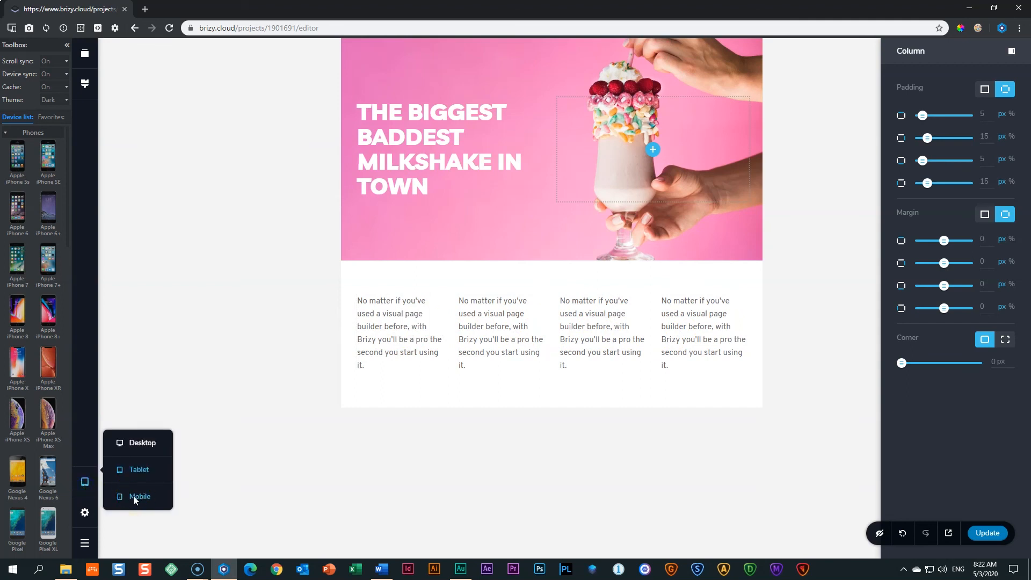
pyautogui.click(134, 498)
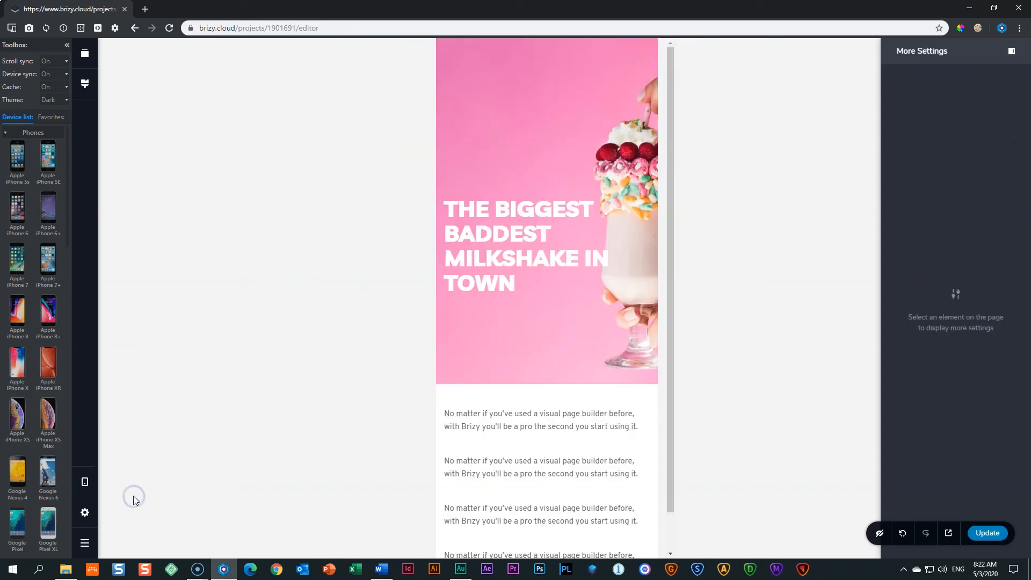
pyautogui.click(494, 423)
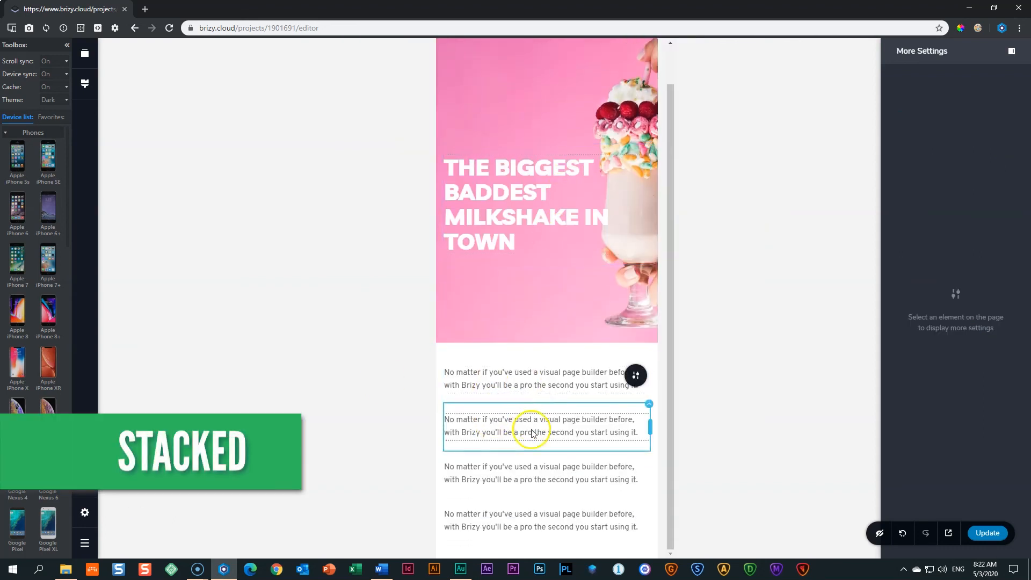
pyautogui.moveTo(670, 433); pyautogui.dragTo(665, 480)
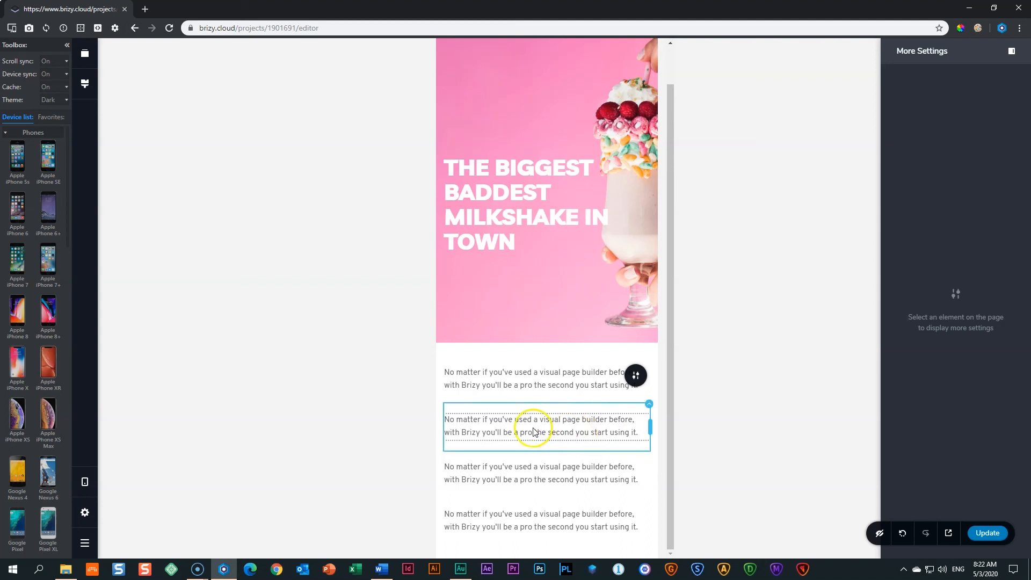
# Disable the second and third text columns on mobile.
pyautogui.click(649, 403)
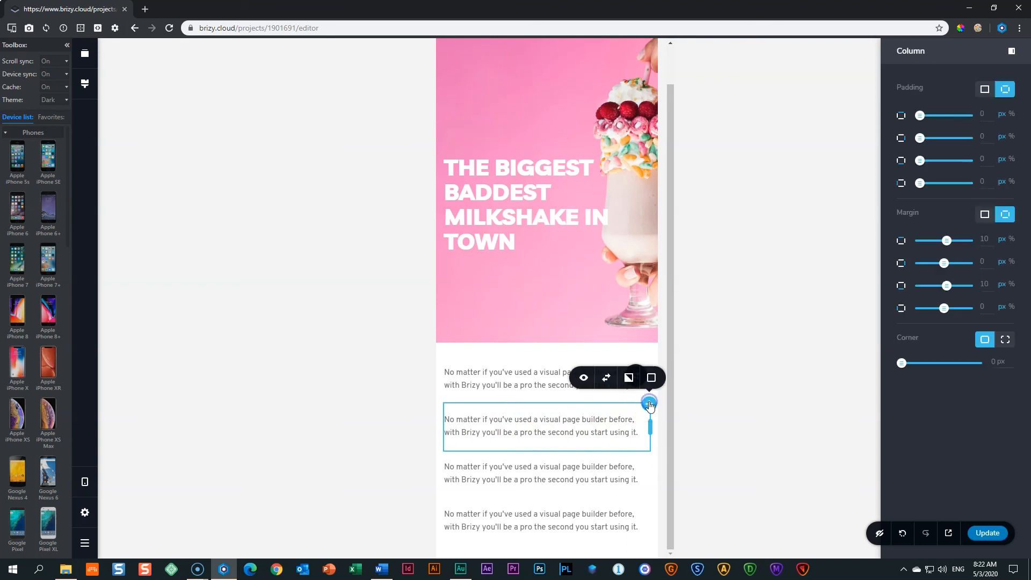
pyautogui.click(584, 379)
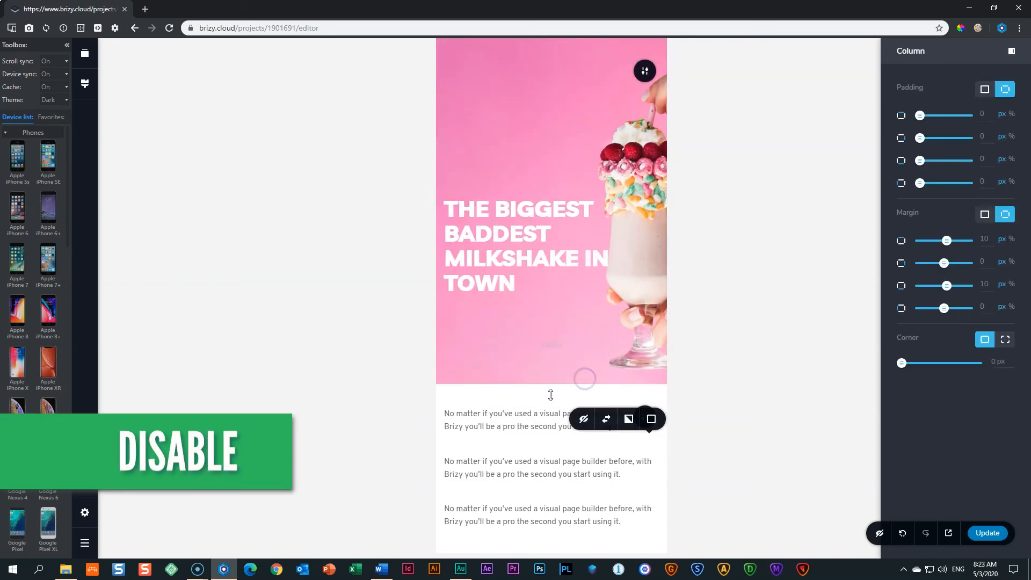
pyautogui.click(525, 516)
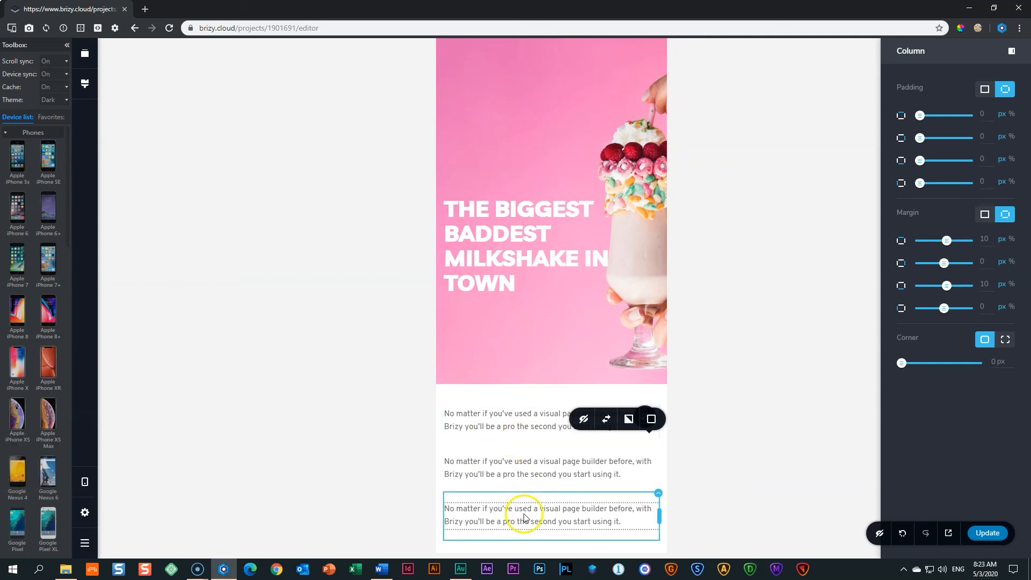
pyautogui.click(659, 494)
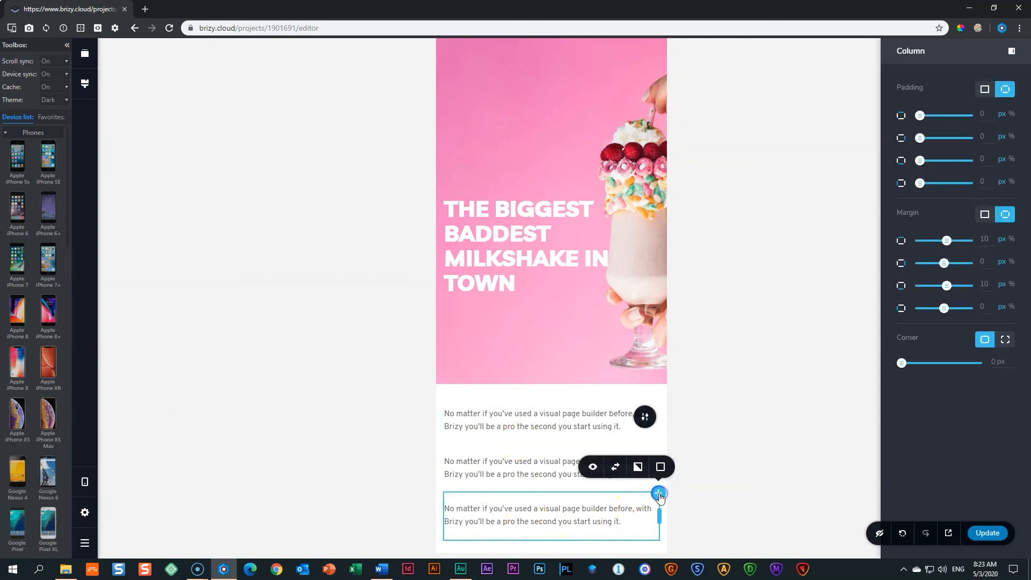
pyautogui.click(592, 467)
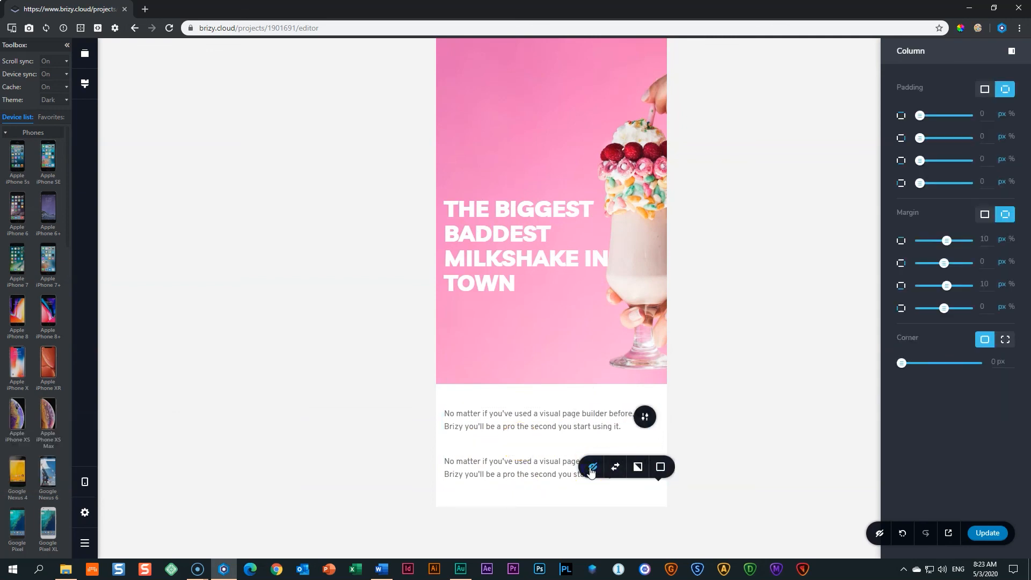
pyautogui.click(721, 429)
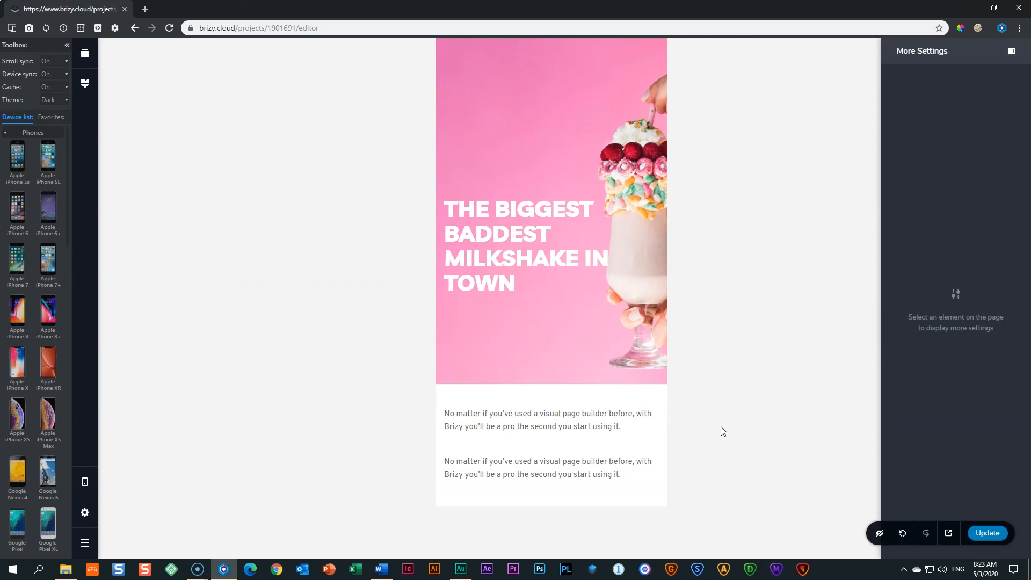
# Show hidden elements, re-enable the second and fourth columns, and return to desktop view.
pyautogui.click(879, 534)
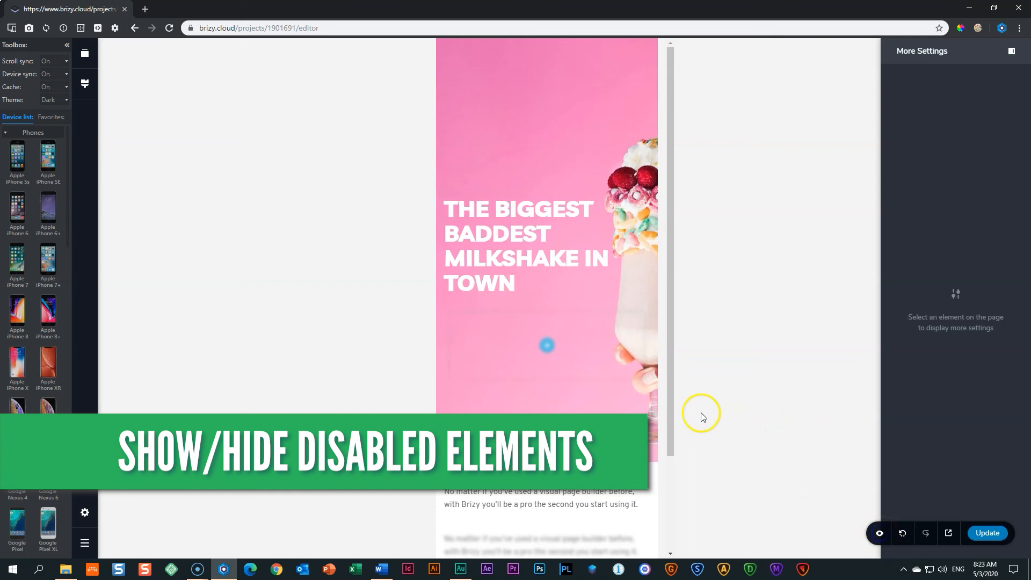
pyautogui.moveTo(669, 370); pyautogui.dragTo(669, 464)
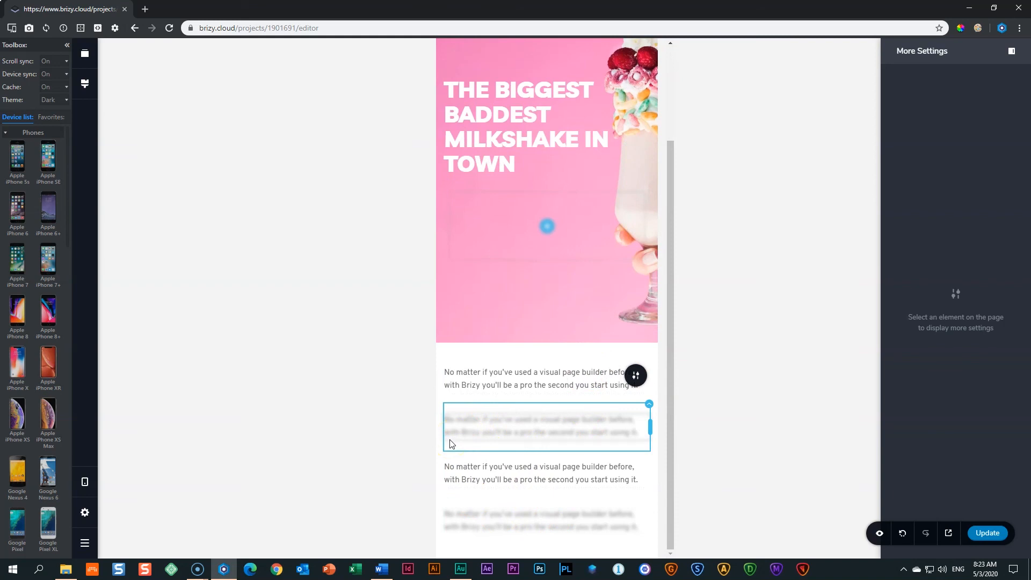
pyautogui.click(648, 404)
pyautogui.click(585, 379)
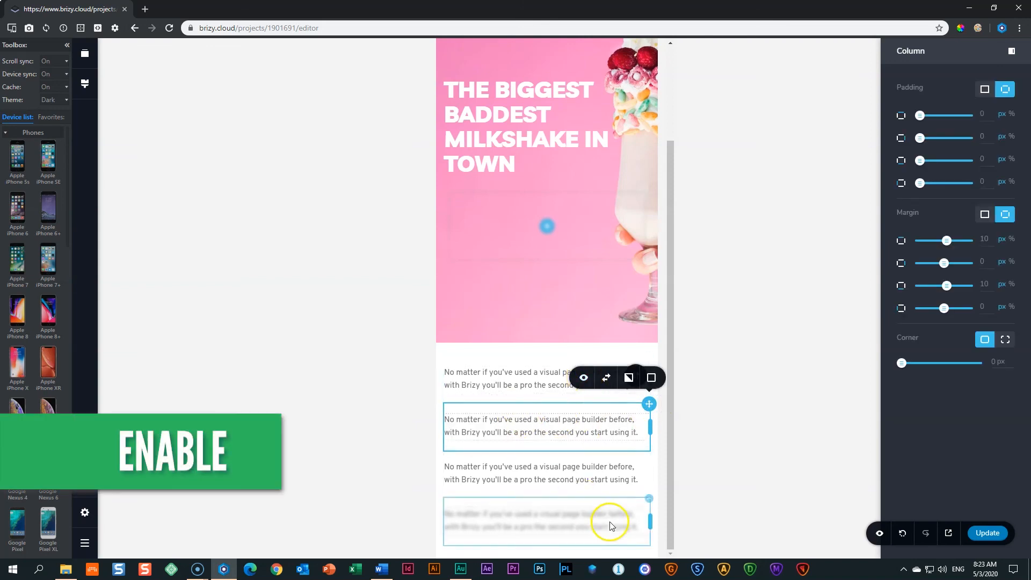
pyautogui.click(649, 501)
pyautogui.click(583, 473)
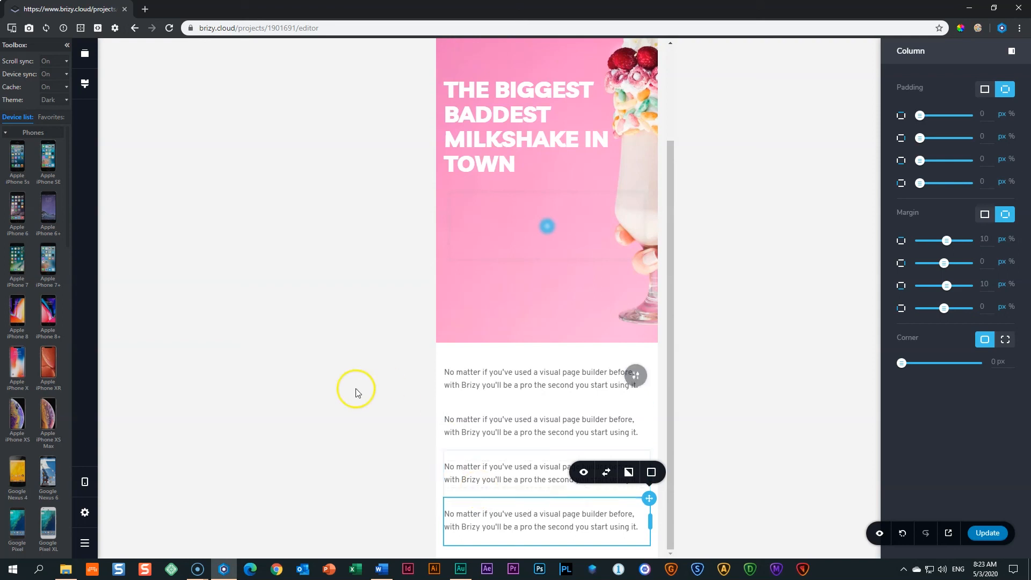
pyautogui.click(84, 481)
pyautogui.click(131, 443)
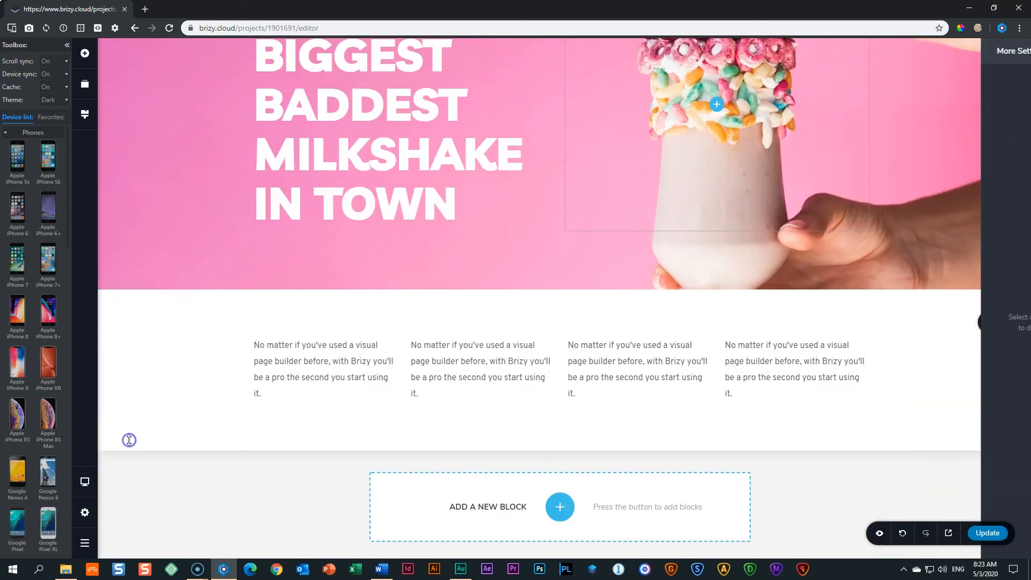
# Check the 75 px text and 100 px hero paddings, then open the hero's full block settings.
pyautogui.scroll(3, 733, 421)
pyautogui.moveTo(735, 424); pyautogui.dragTo(735, 424)
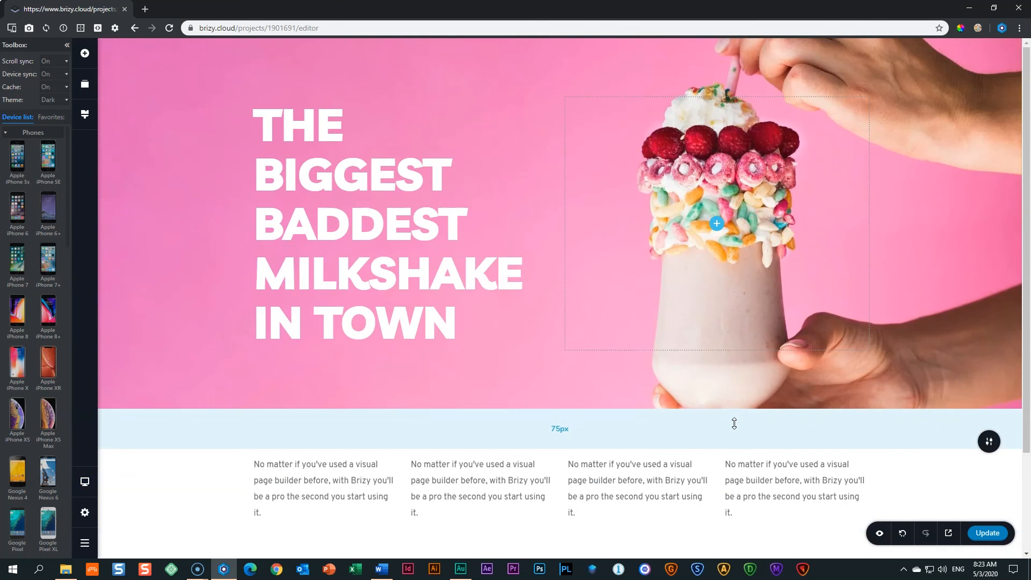
pyautogui.moveTo(506, 58); pyautogui.dragTo(509, 55)
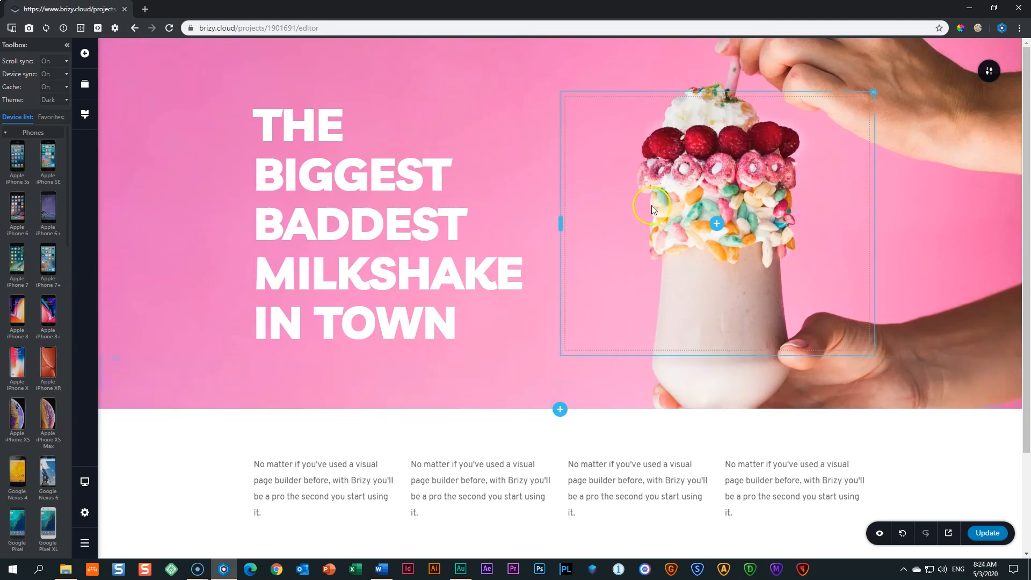
pyautogui.moveTo(990, 76)
pyautogui.click(939, 70)
pyautogui.click(902, 173)
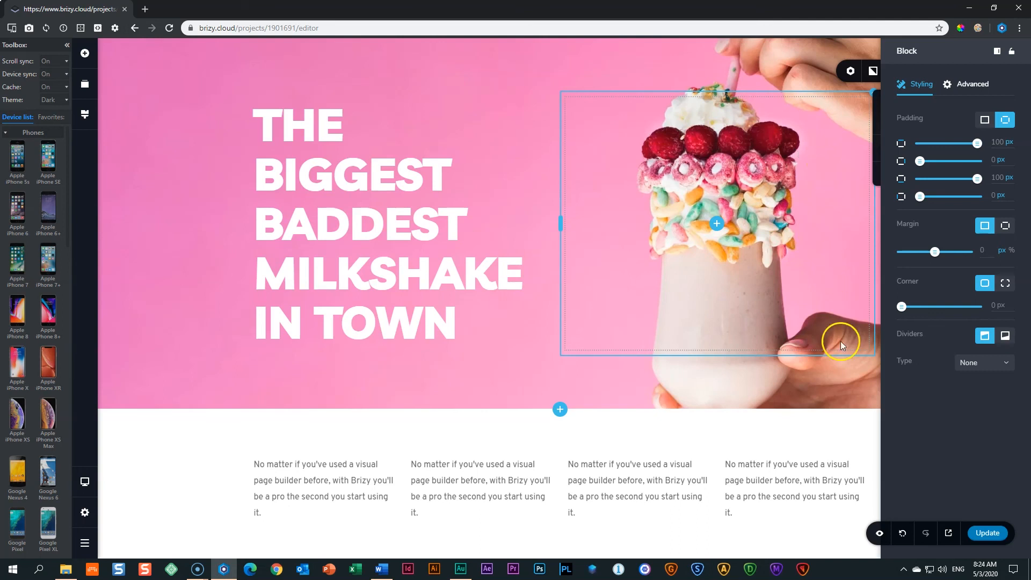
# Drag the hero background focal point lower to raise the milkshake, then save the page.
pyautogui.click(851, 429)
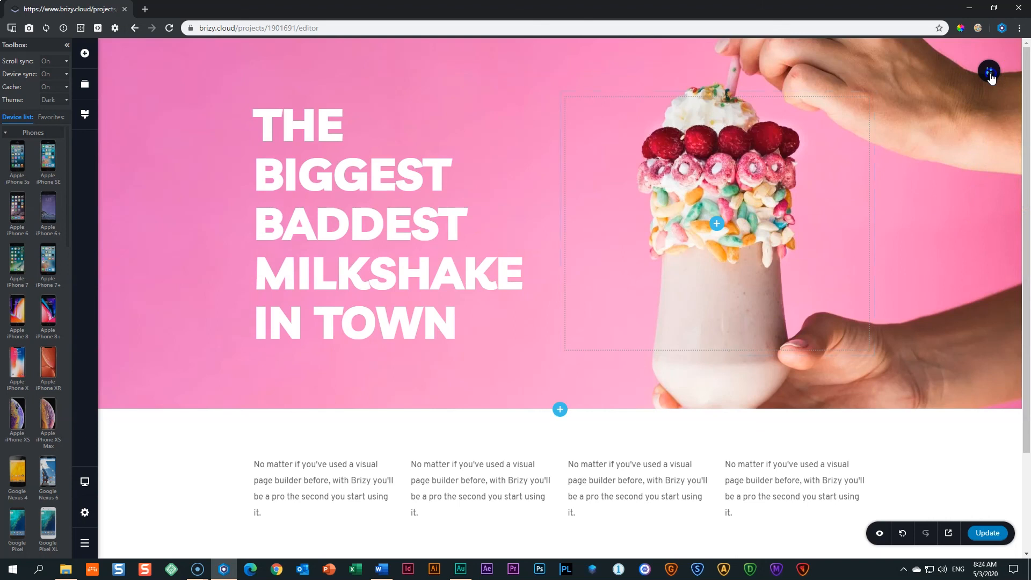
pyautogui.moveTo(990, 76)
pyautogui.click(871, 71)
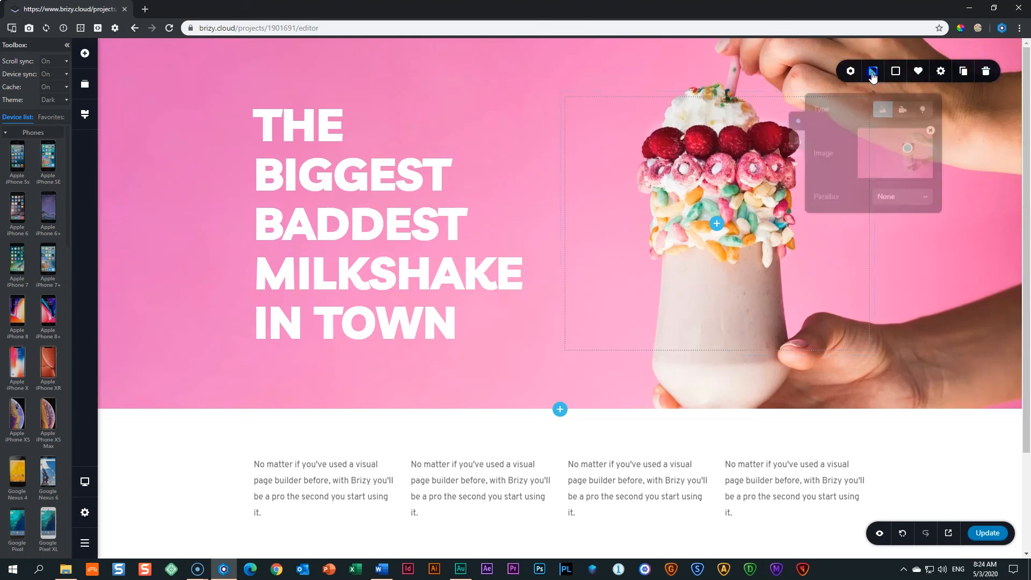
pyautogui.moveTo(906, 148)
pyautogui.mouseDown()
pyautogui.moveTo(909, 168)
pyautogui.moveTo(908, 153)
pyautogui.mouseUp()
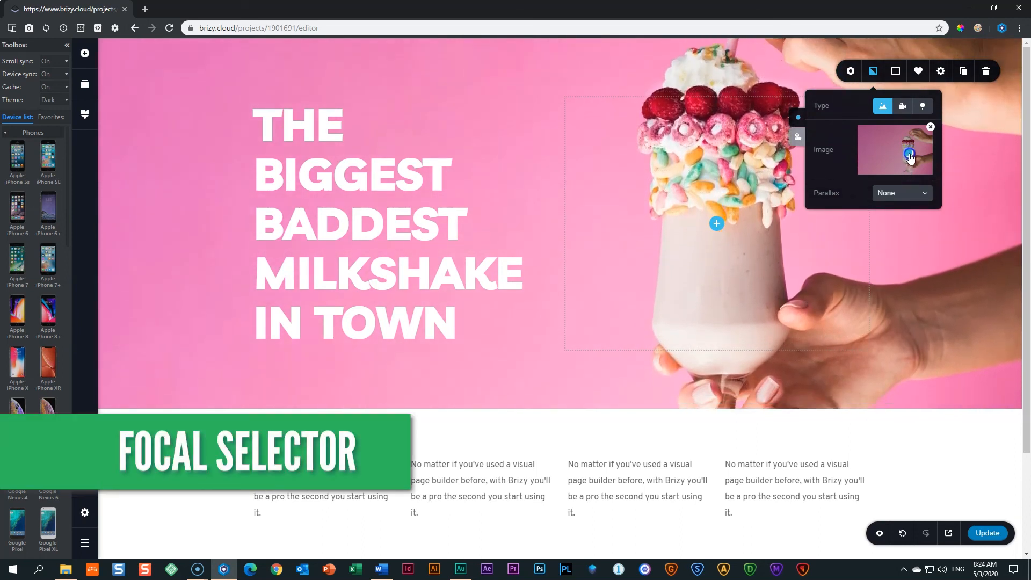
pyautogui.click(985, 448)
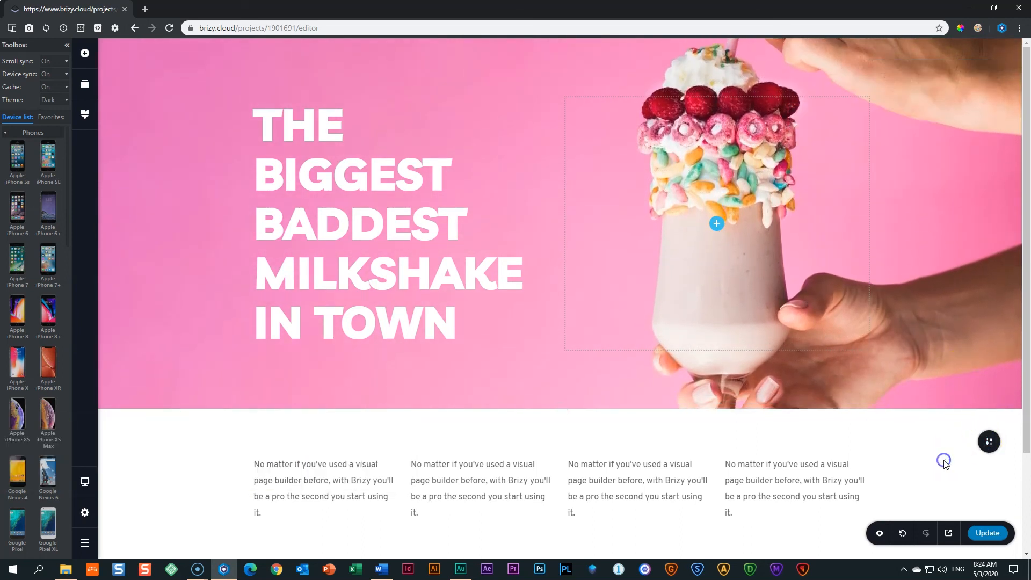
pyautogui.hotkey('ctrl', 's')
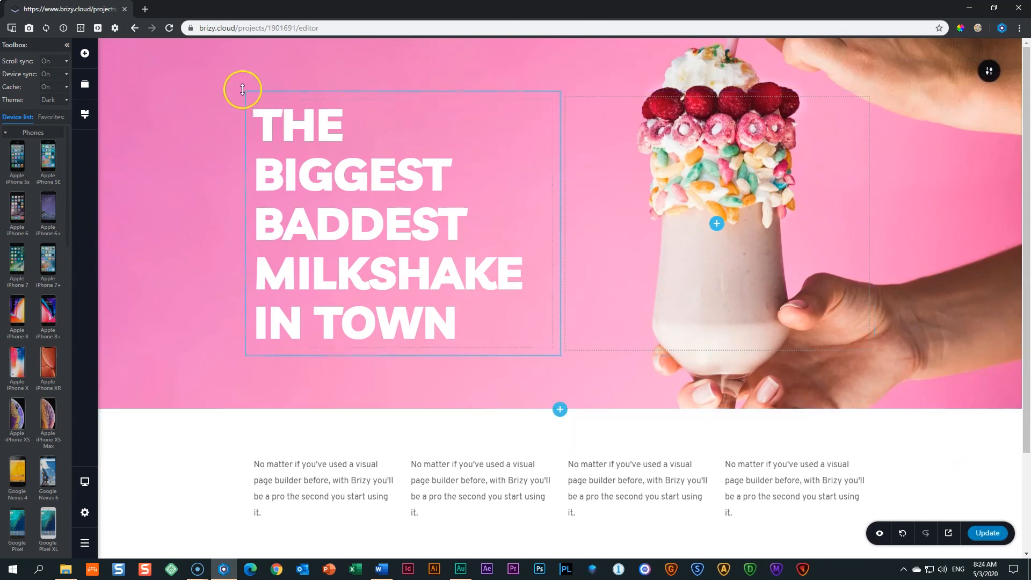
# Switch the device preview to browsing mode and go to the projects dashboard.
pyautogui.click(11, 28)
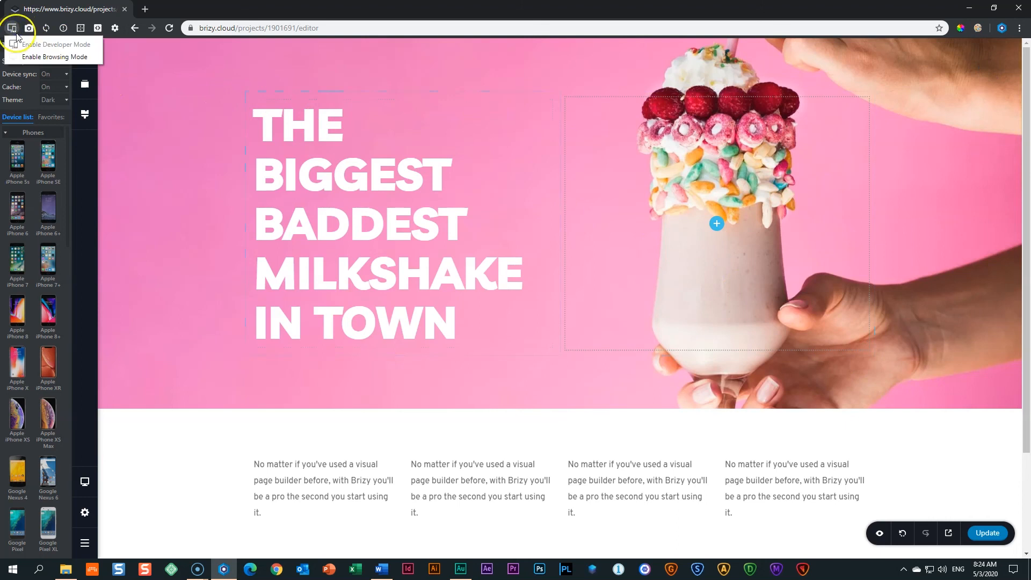
pyautogui.click(19, 57)
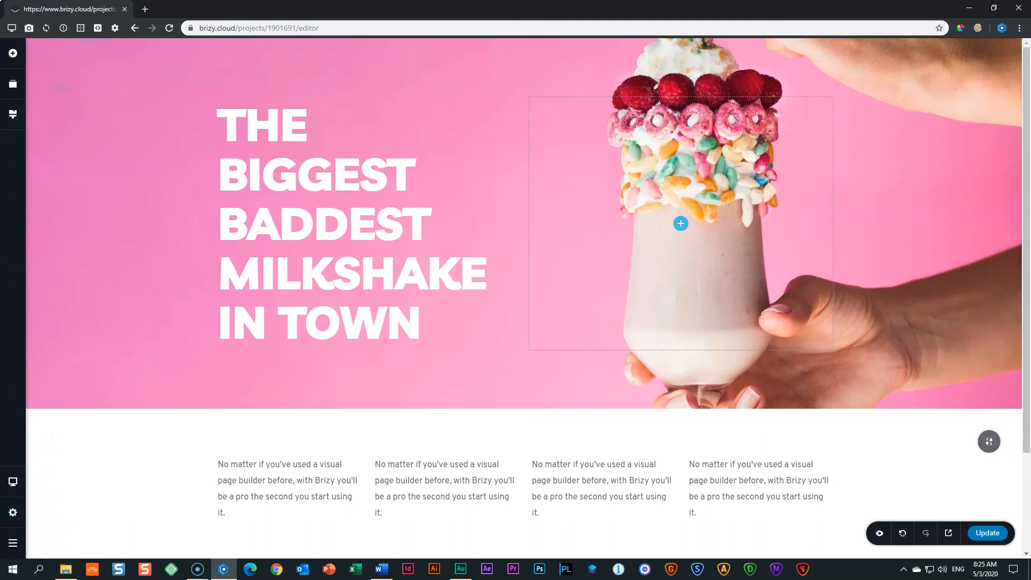
pyautogui.click(13, 542)
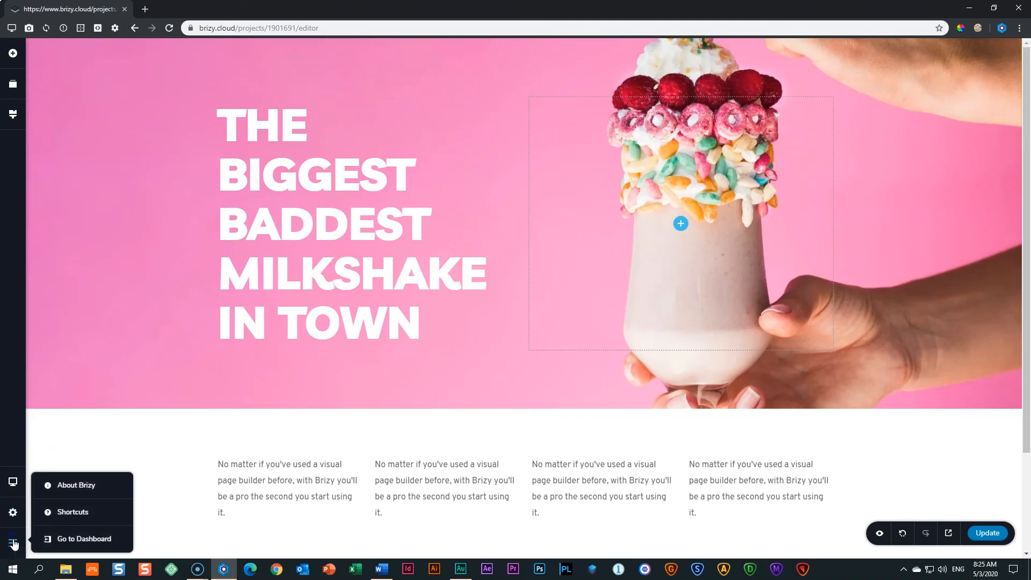
pyautogui.click(74, 540)
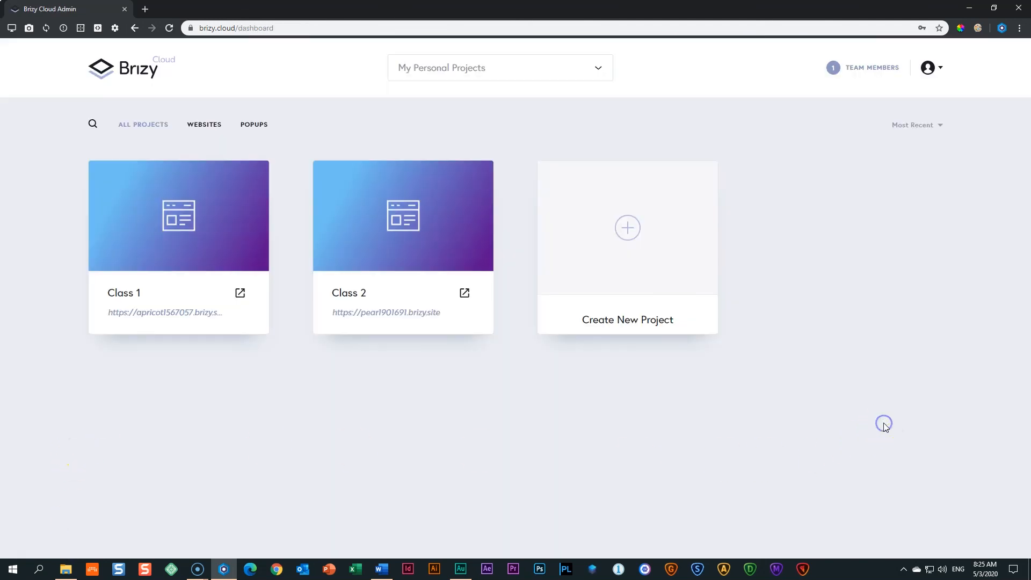
# Open the published Class 2 site from its dashboard card in a new tab.
pyautogui.moveTo(321, 214)
pyautogui.moveTo(114, 283)
pyautogui.moveTo(119, 313)
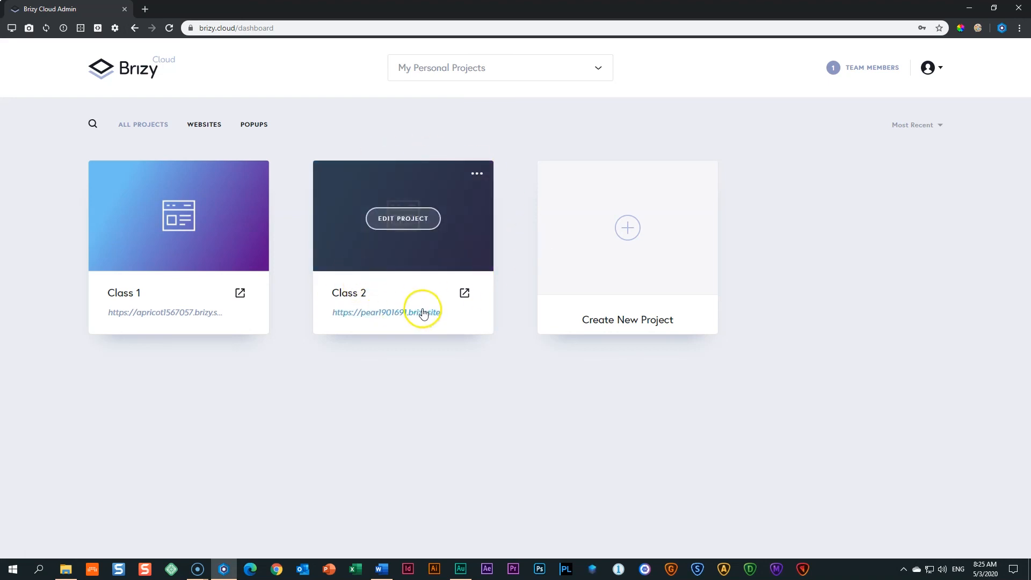
pyautogui.click(463, 294)
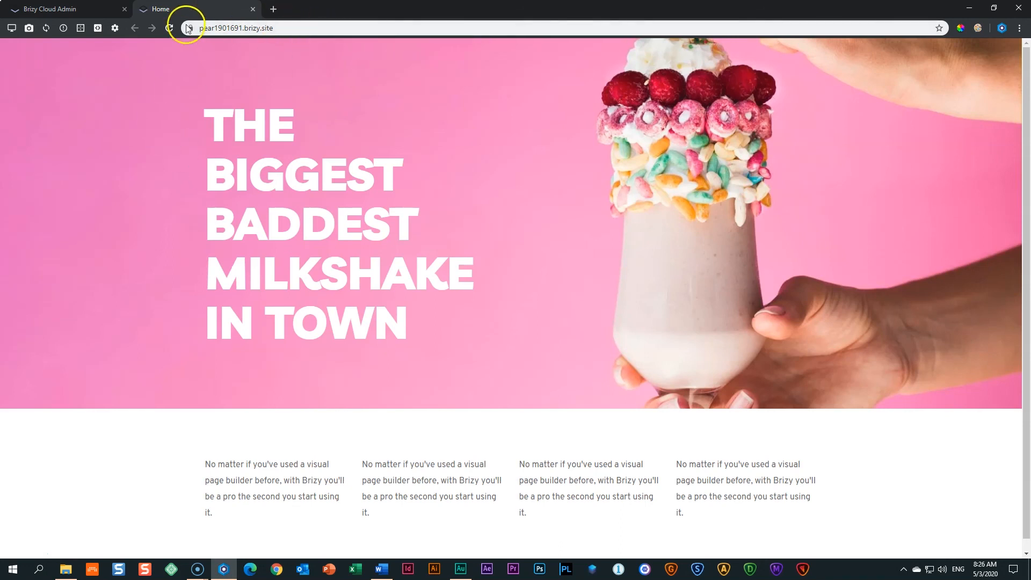
# Copy the pear1901691.brizy.site address, load it in Microsoft Edge, then return to the first browser.
pyautogui.click(290, 27)
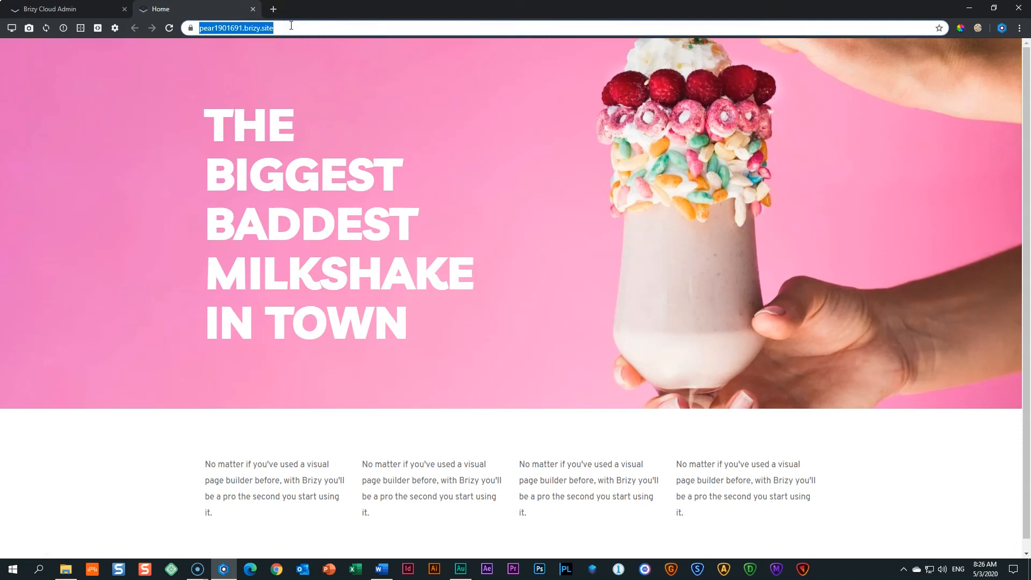
pyautogui.rightClick(243, 28)
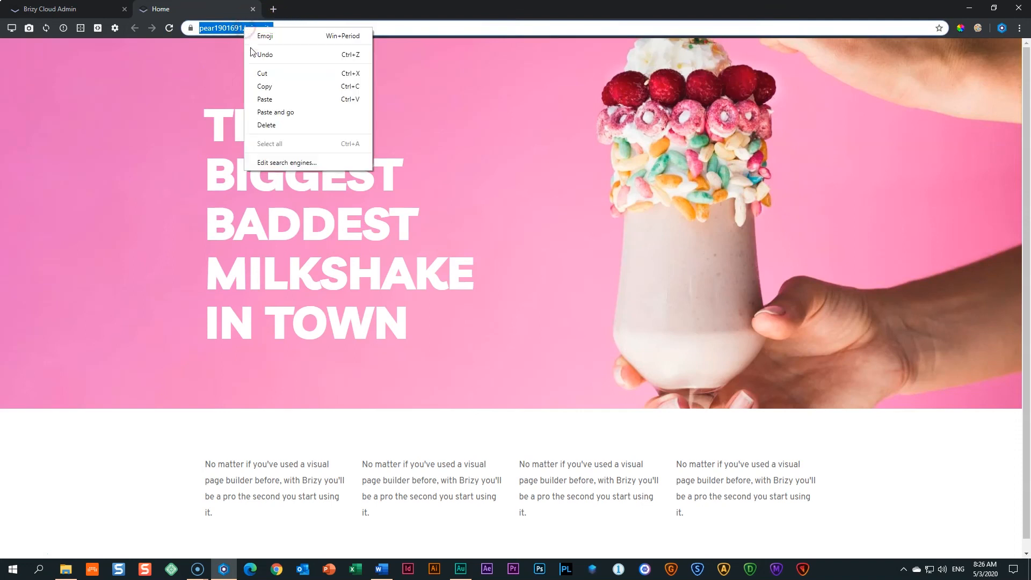
pyautogui.click(333, 87)
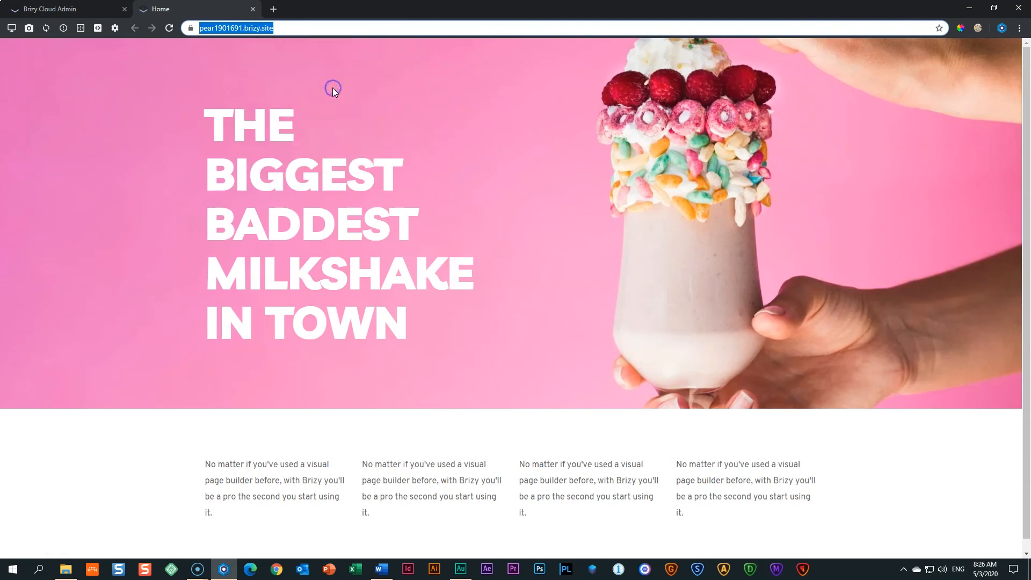
pyautogui.click(250, 569)
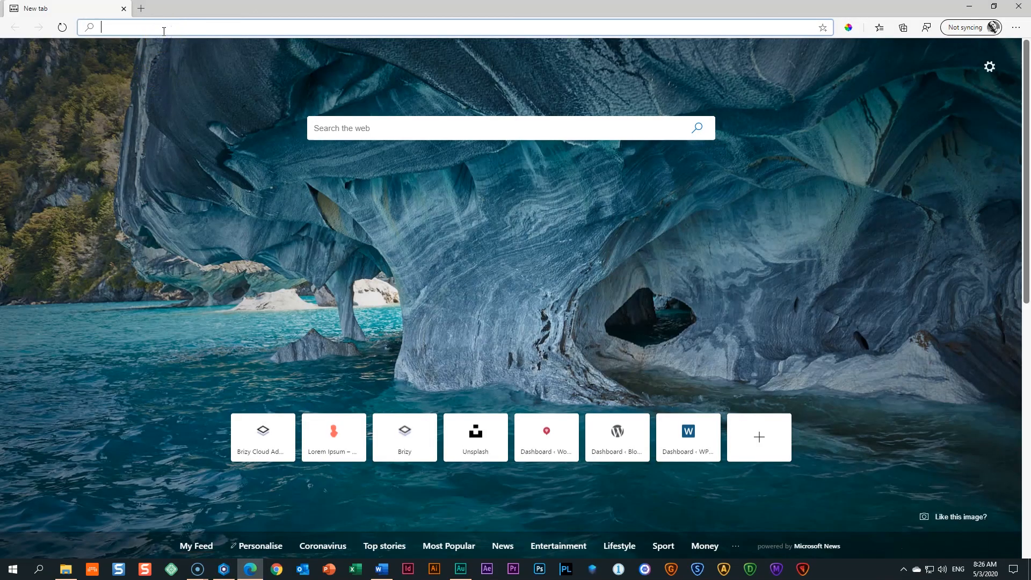
pyautogui.hotkey('ctrl', 'v')
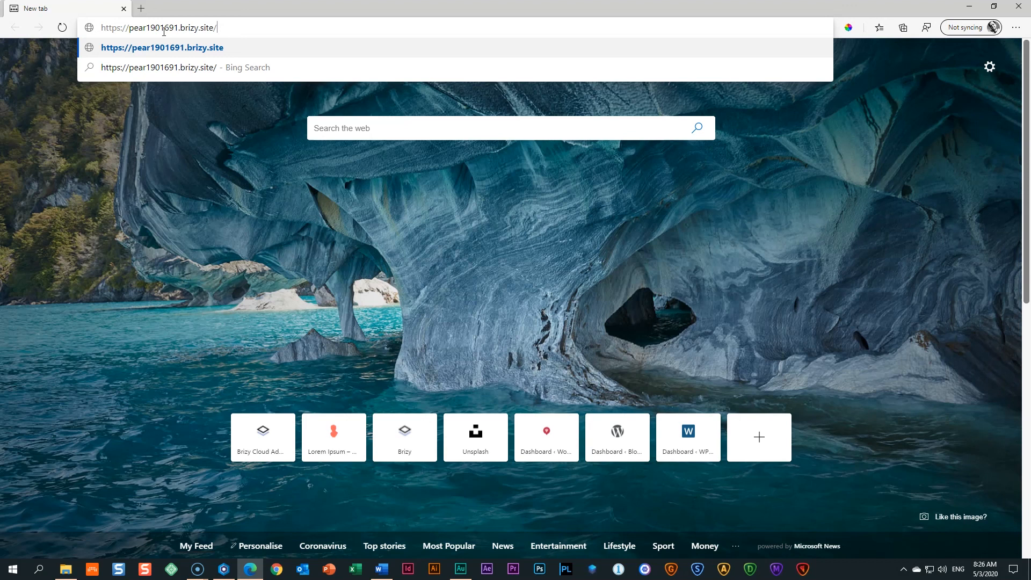
pyautogui.press('Return')
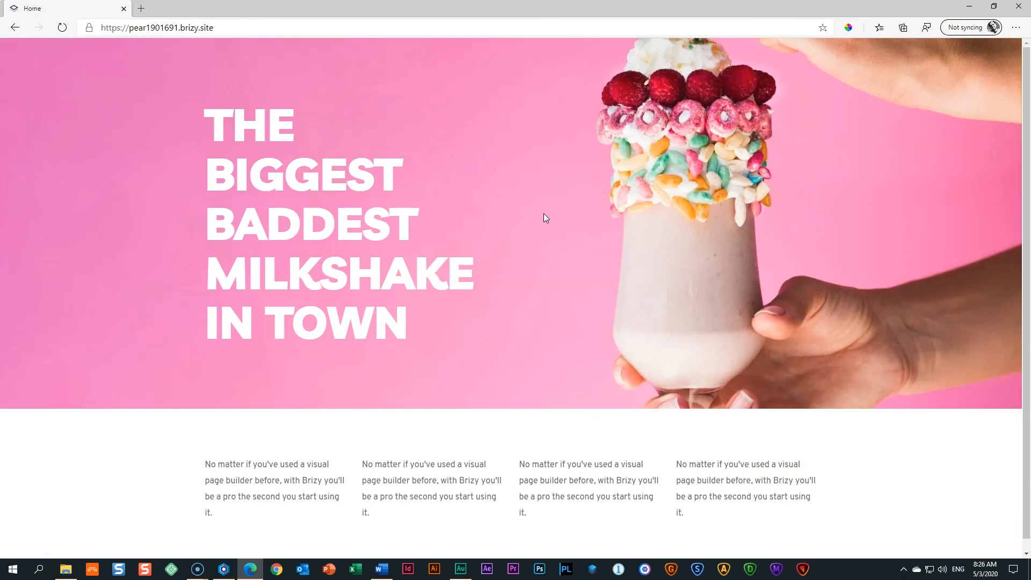
pyautogui.click(224, 568)
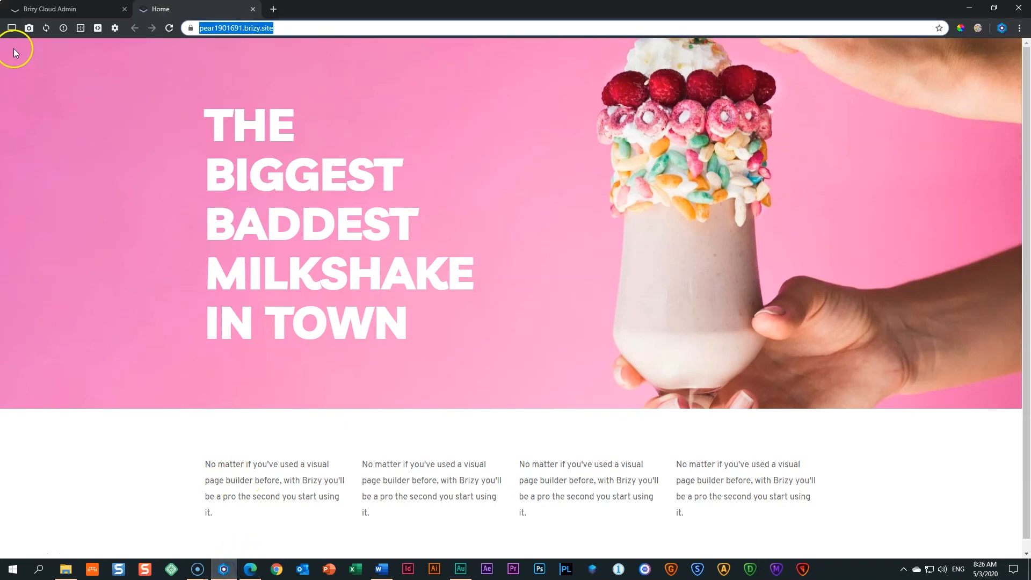
# Enable Responsive Viewer developer mode, preview the page on iPhone X then iPad, and return to Edge.
pyautogui.click(13, 30)
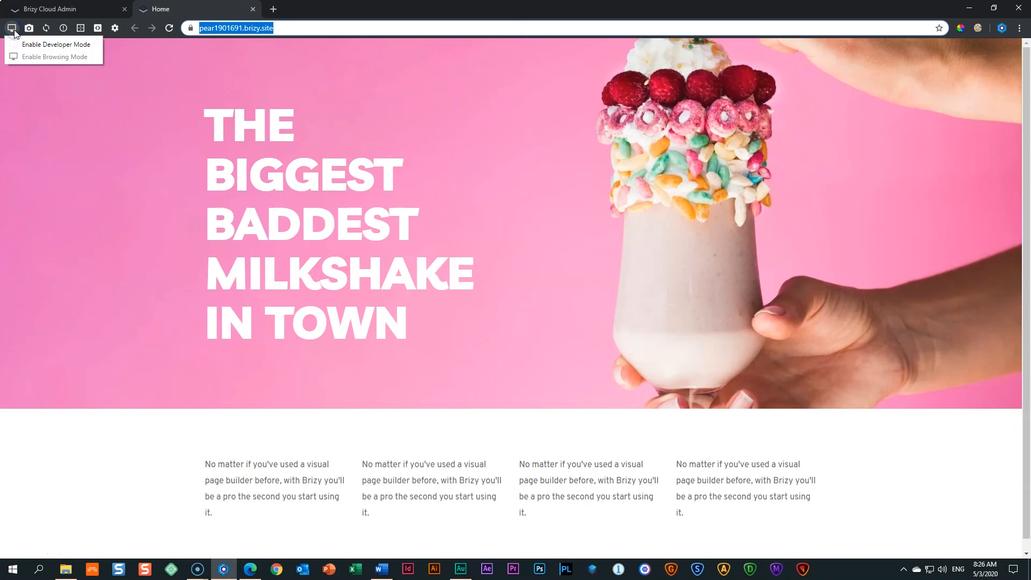
pyautogui.click(30, 45)
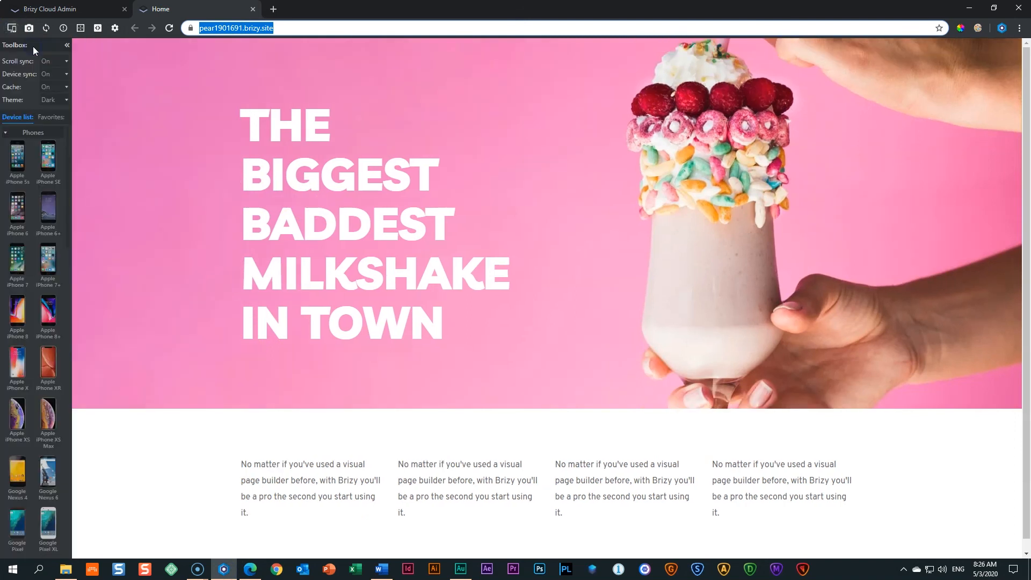
pyautogui.click(51, 117)
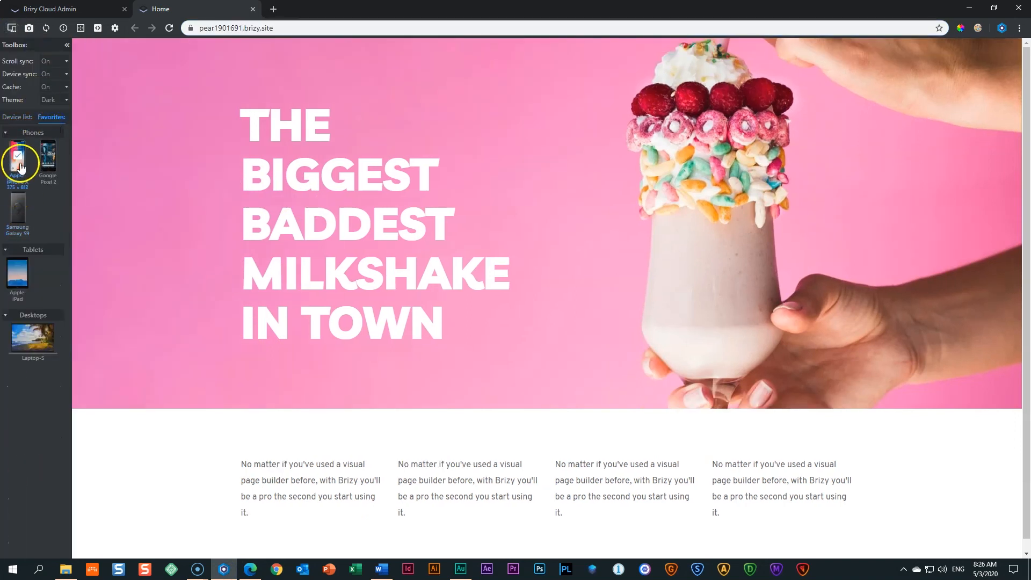
pyautogui.click(20, 167)
pyautogui.click(18, 276)
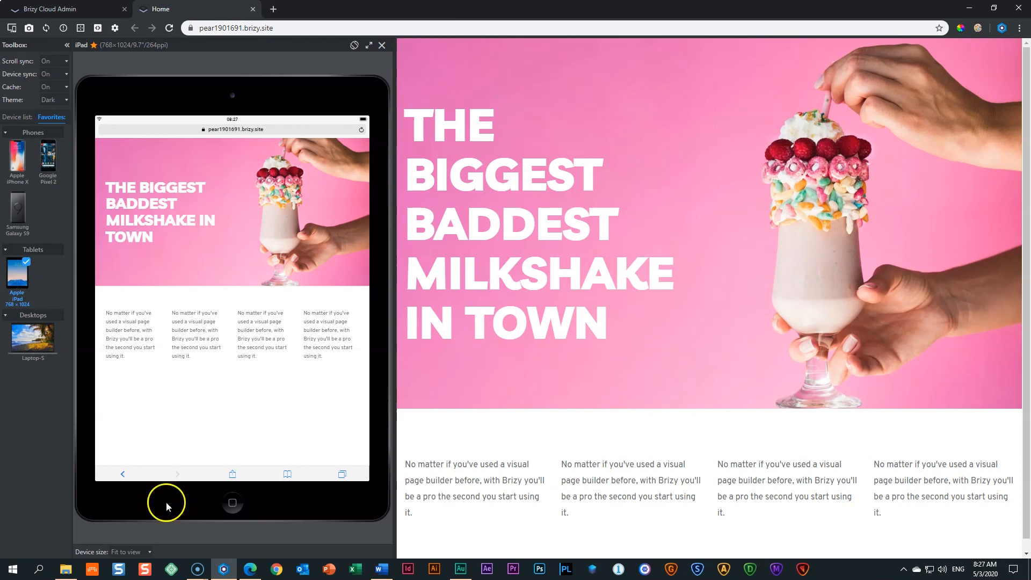
pyautogui.click(250, 569)
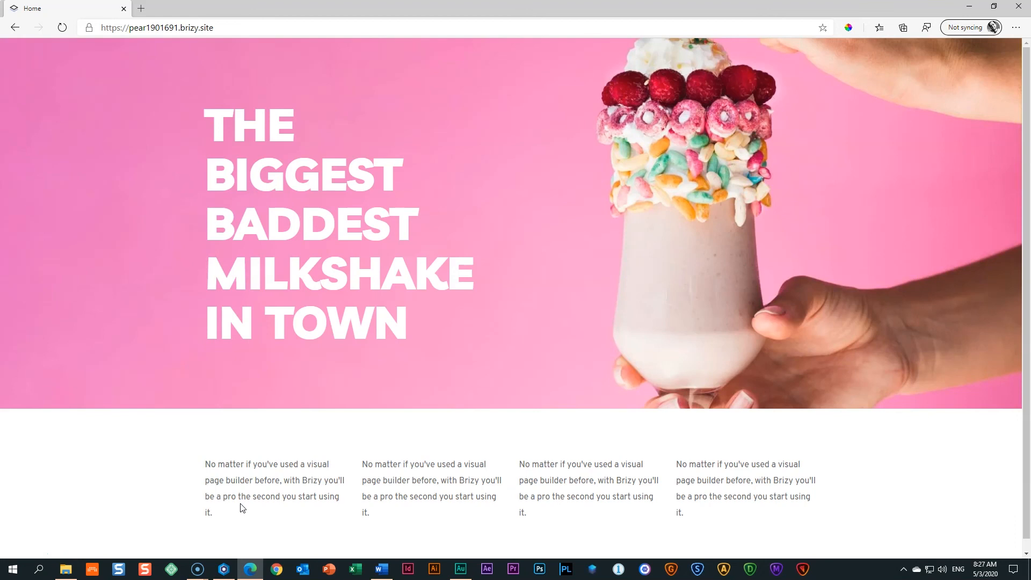
# Open DevTools with F12 and turn on device emulation.
pyautogui.press('F12')
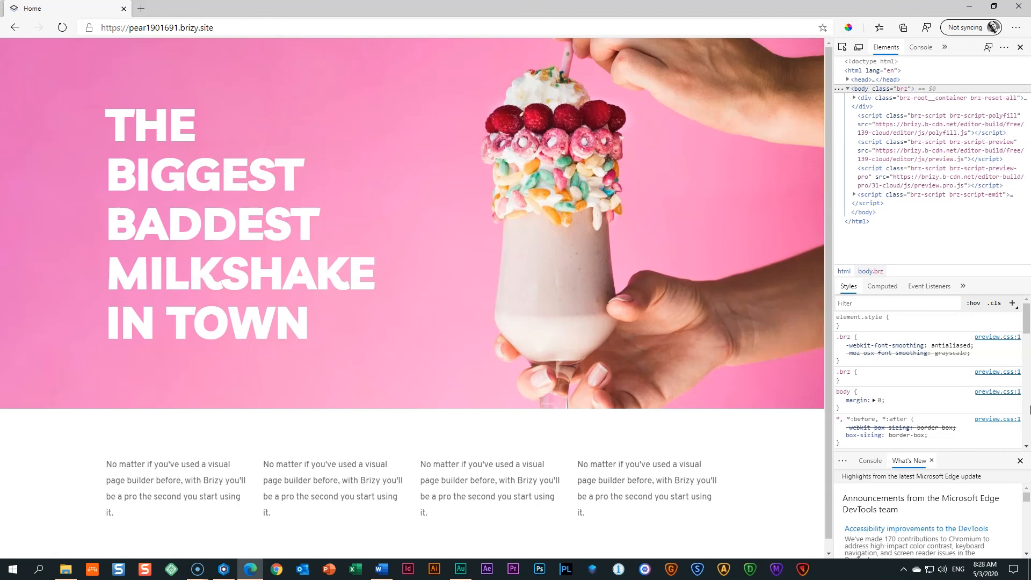
pyautogui.click(858, 49)
# Re-toggle device emulation and choose the Galaxy S5 (360 × 640) preset.
pyautogui.click(865, 50)
pyautogui.click(847, 53)
pyautogui.click(861, 49)
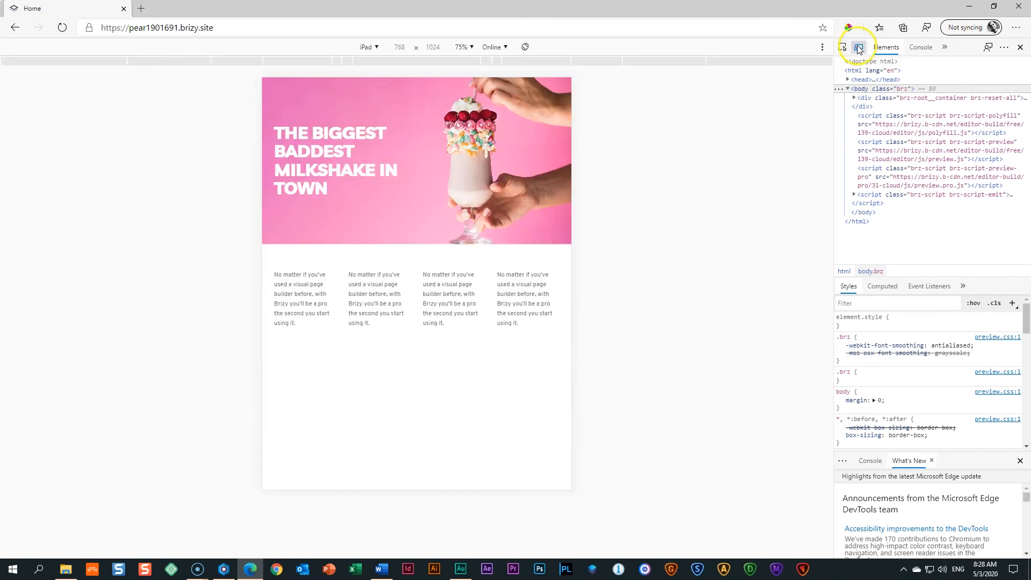
pyautogui.click(378, 47)
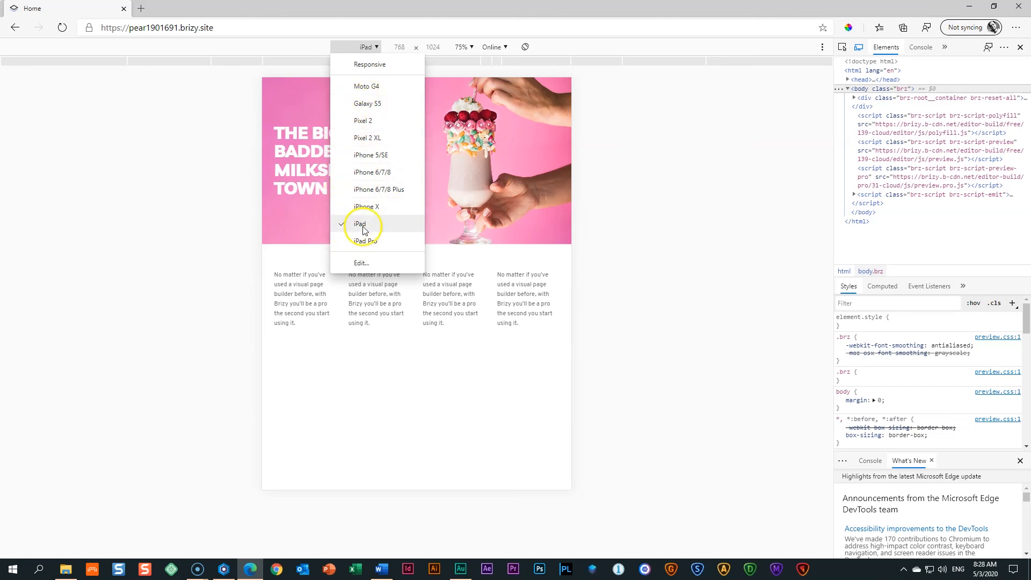
pyautogui.click(367, 47)
pyautogui.click(368, 47)
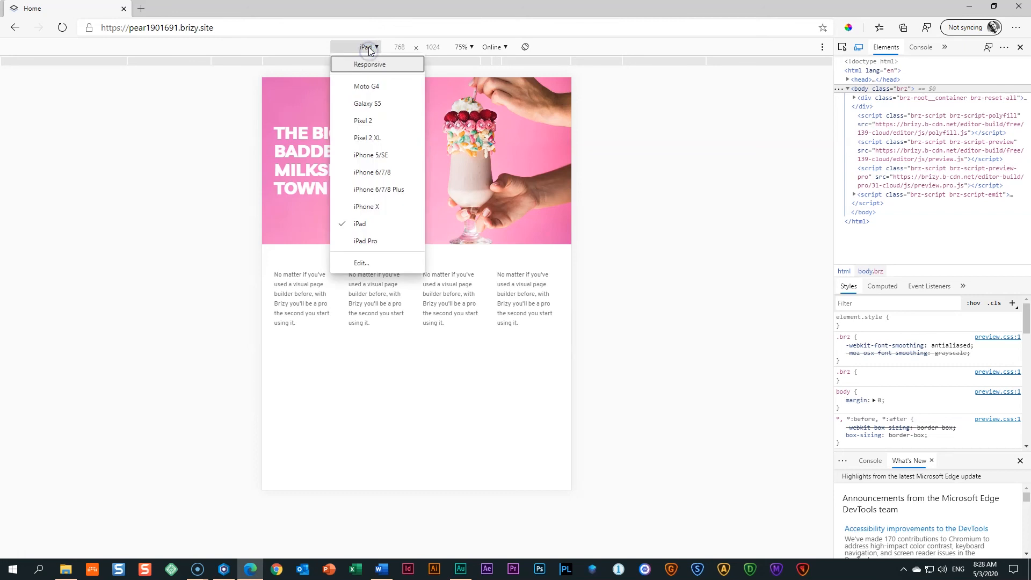
pyautogui.click(289, 49)
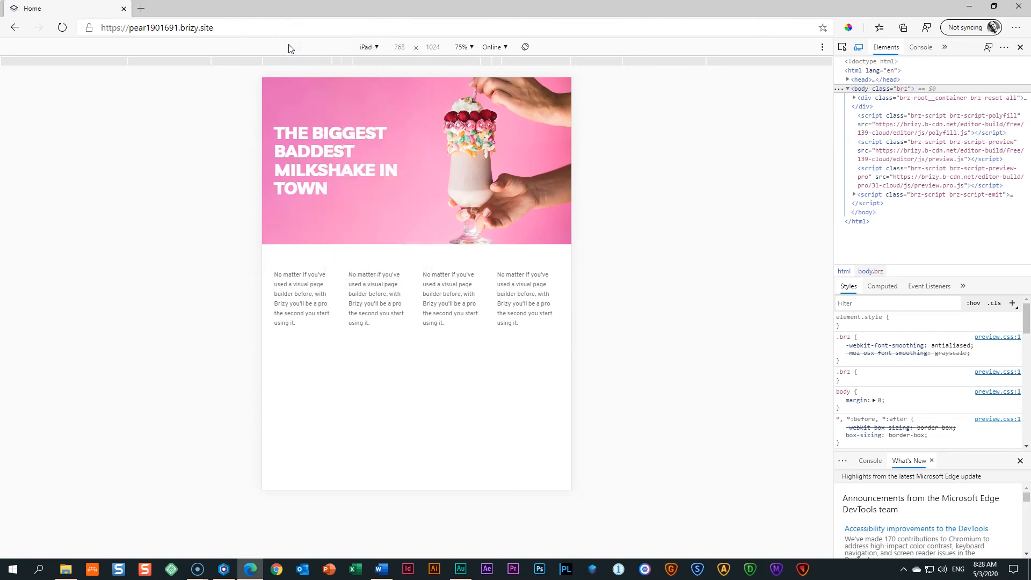
pyautogui.click(370, 47)
pyautogui.click(367, 47)
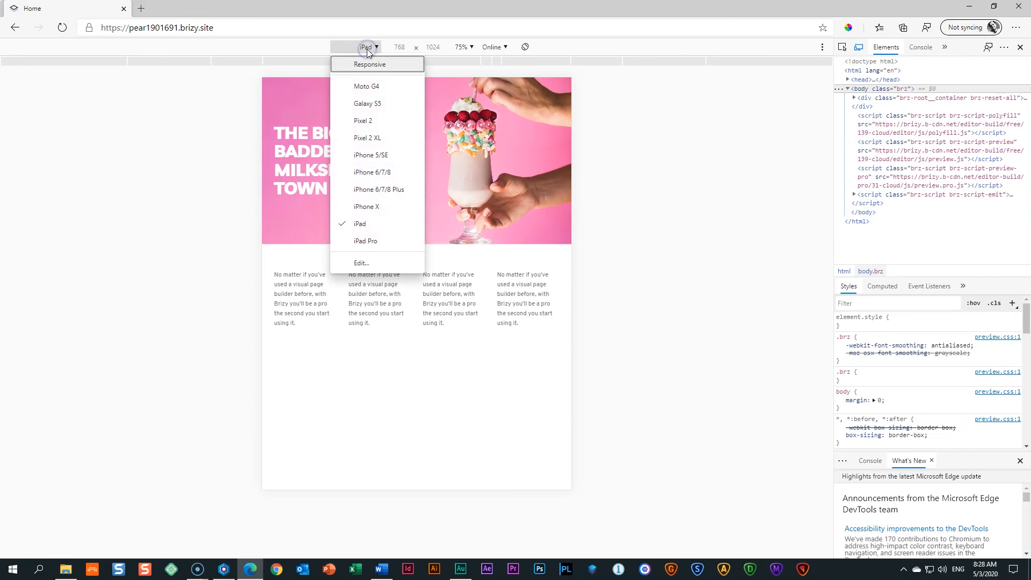
pyautogui.click(367, 102)
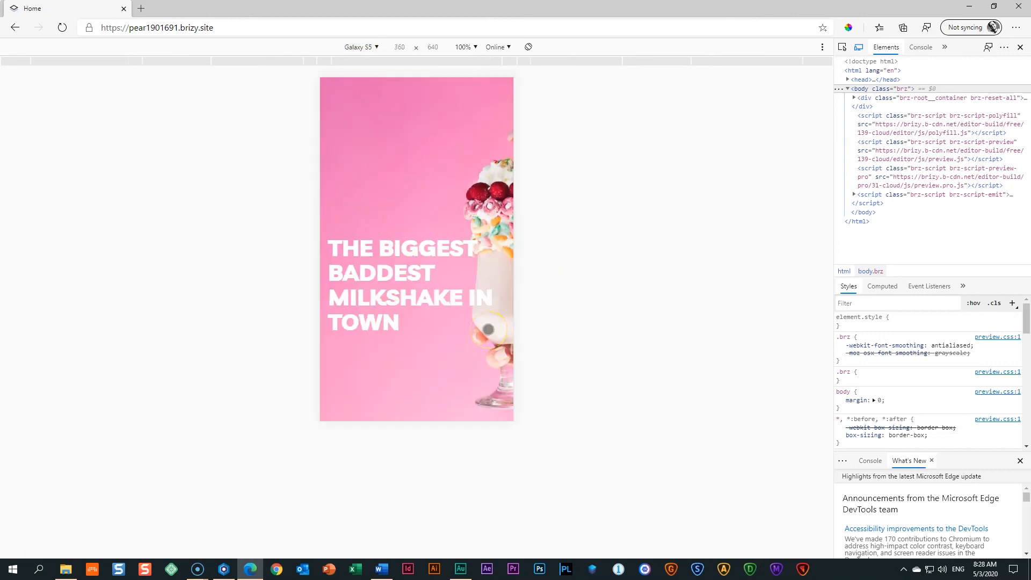
# Emulate iPhone X, then Galaxy S5 while scrolling, then switch to Responsive at 400 × 876.
pyautogui.click(370, 47)
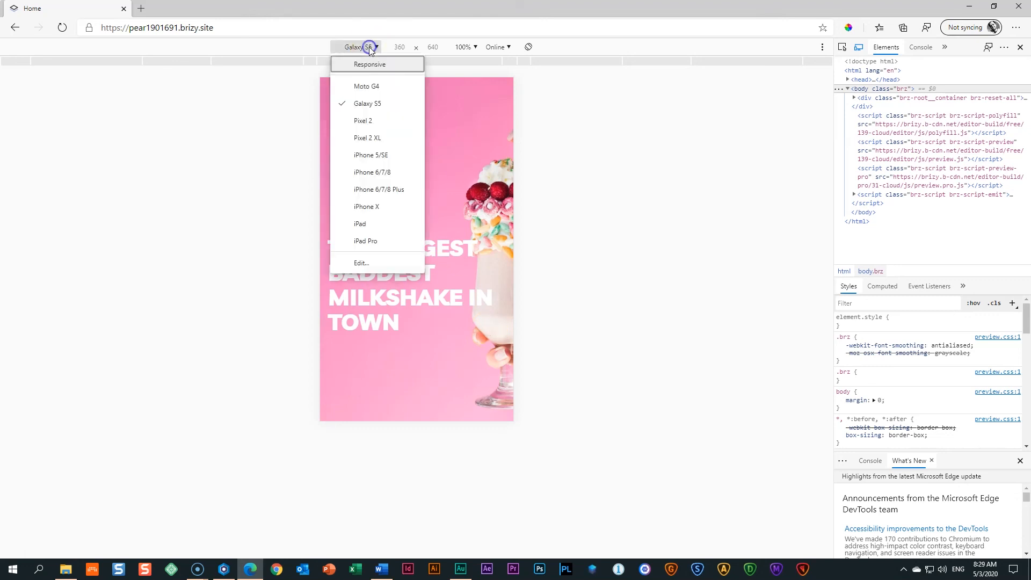
pyautogui.click(362, 208)
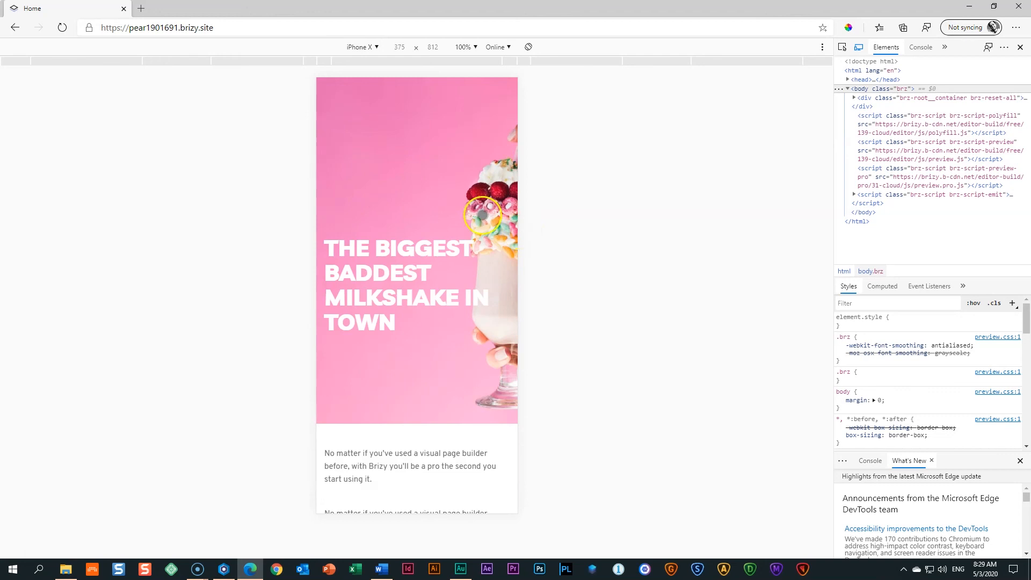
pyautogui.click(370, 46)
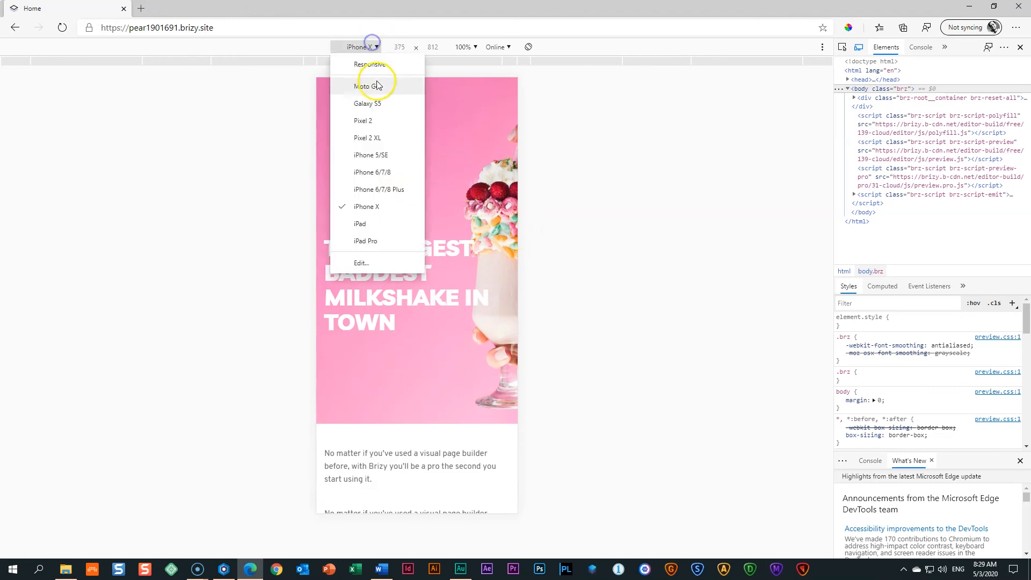
pyautogui.click(379, 102)
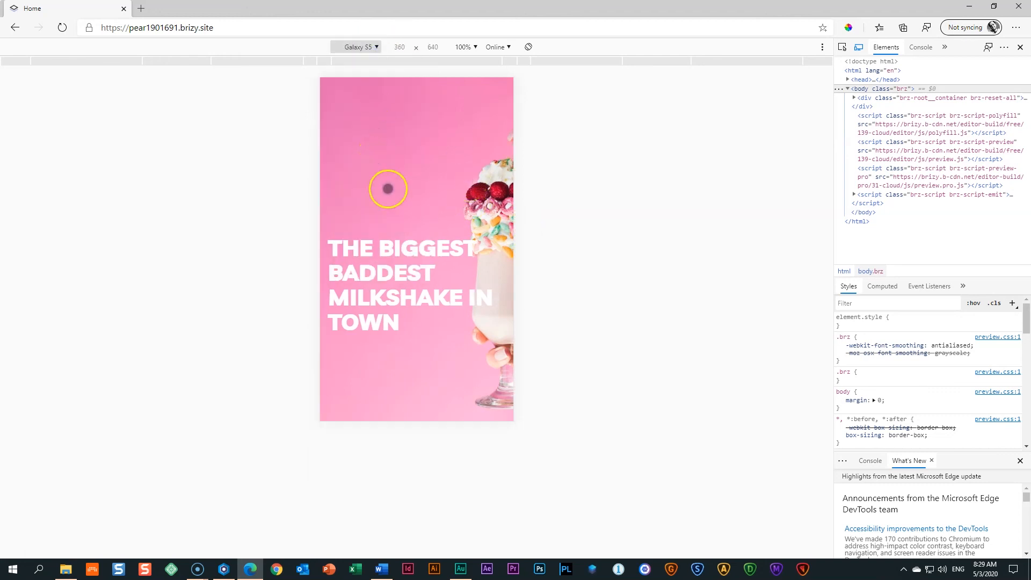
pyautogui.scroll(-1, 414, 292)
pyautogui.scroll(-3, 414, 292)
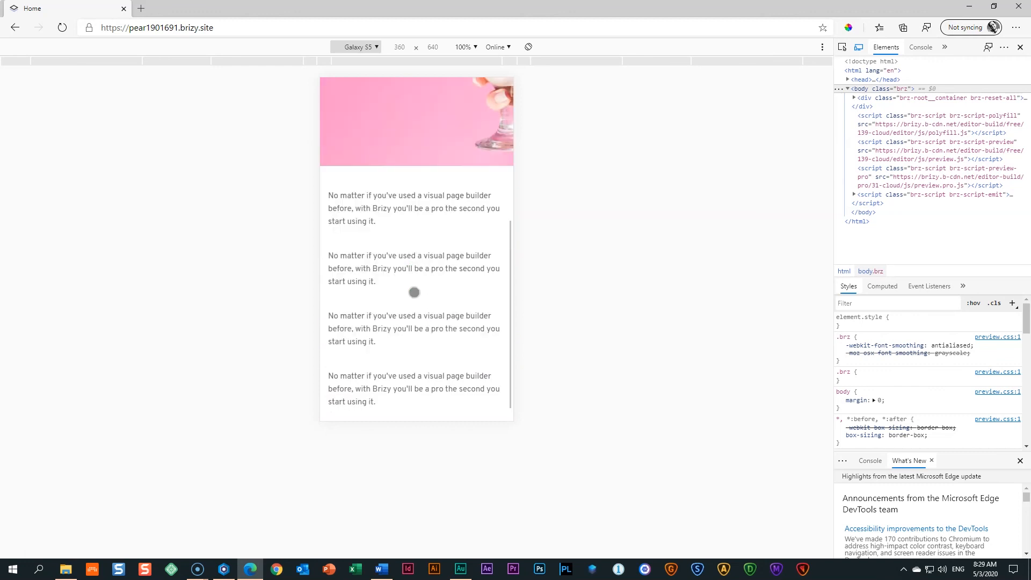
pyautogui.scroll(3, 414, 292)
pyautogui.scroll(-3, 414, 292)
pyautogui.scroll(4, 414, 292)
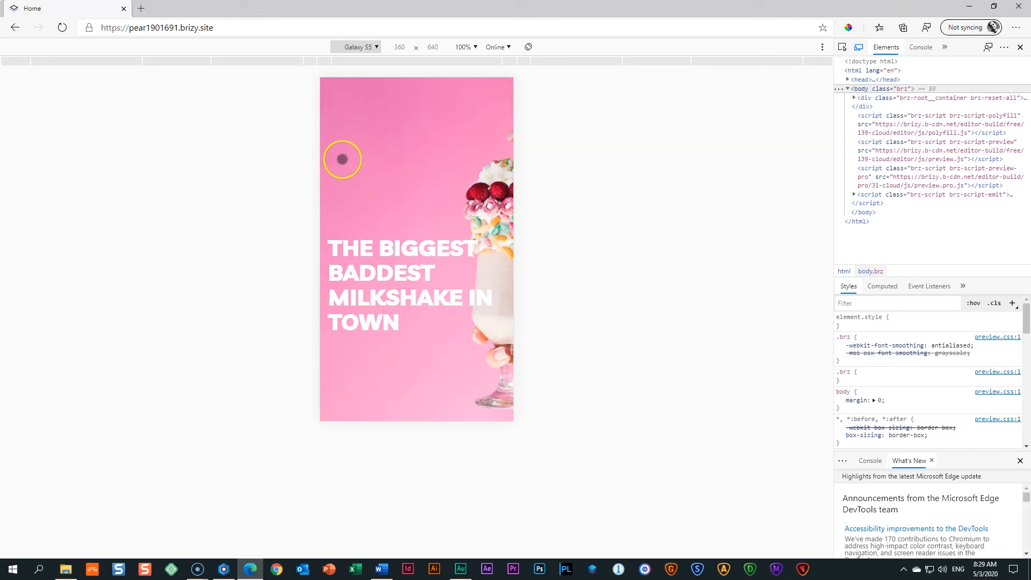
pyautogui.click(375, 47)
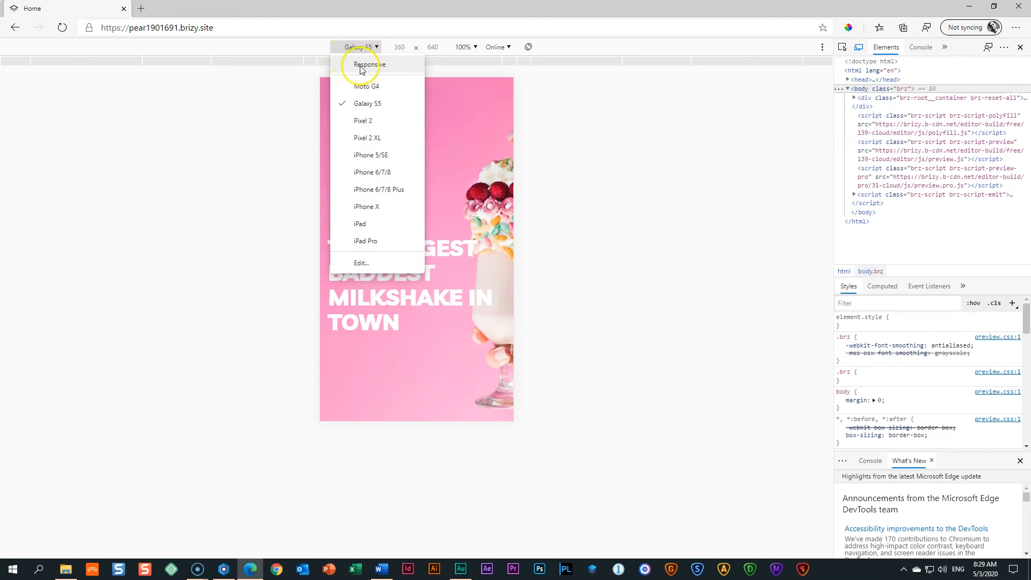
pyautogui.click(385, 67)
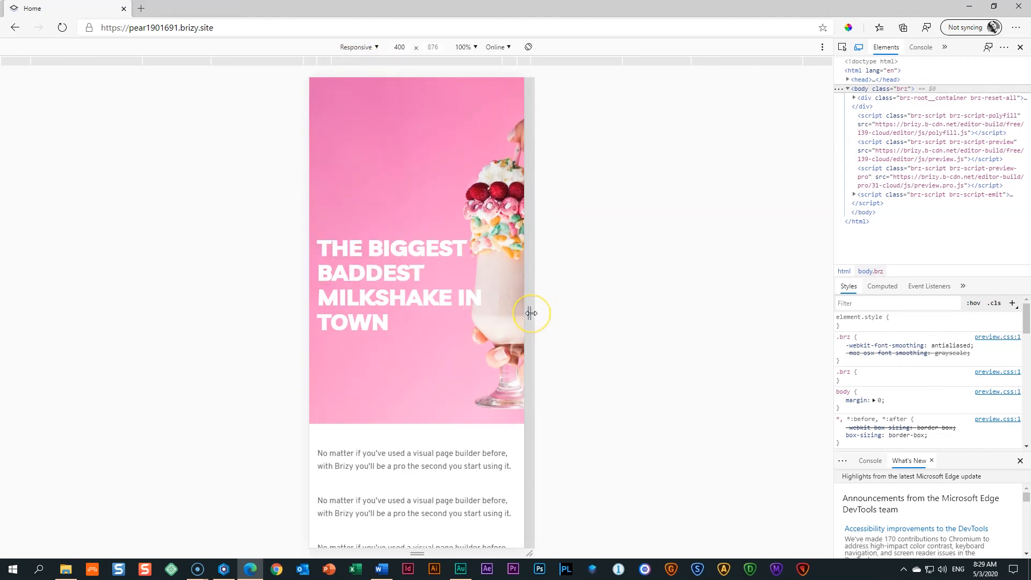
# Preview the page at 584 px wide and as iPhone X, then turn off device emulation and close DevTools.
pyautogui.moveTo(531, 313); pyautogui.dragTo(665, 320)
pyautogui.click(358, 47)
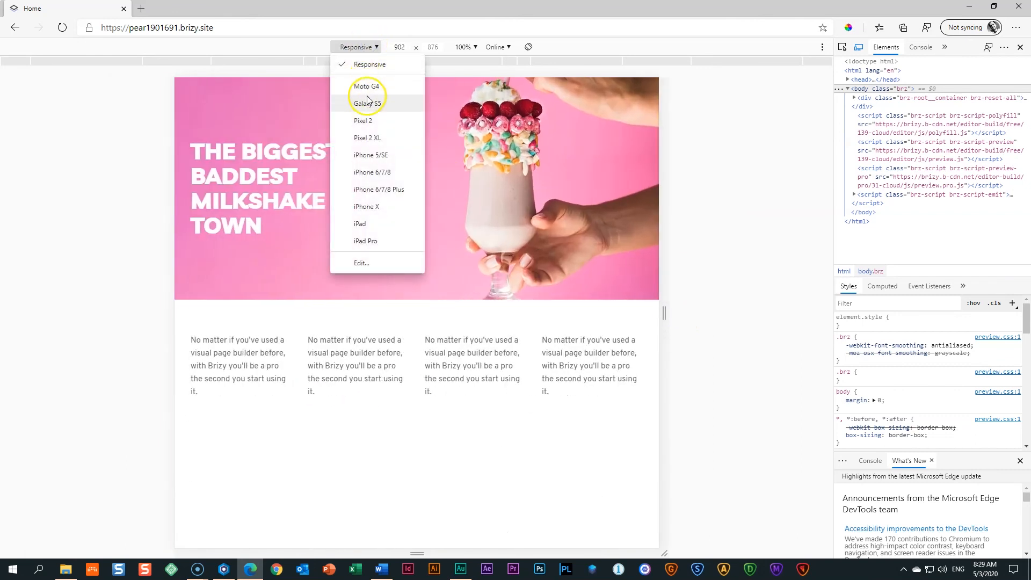
pyautogui.click(373, 206)
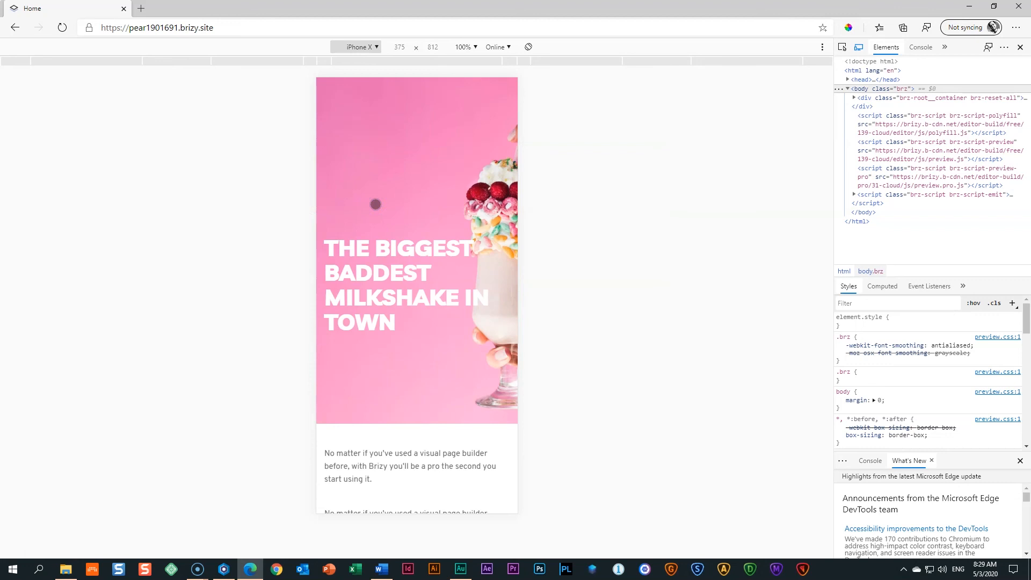
pyautogui.click(355, 200)
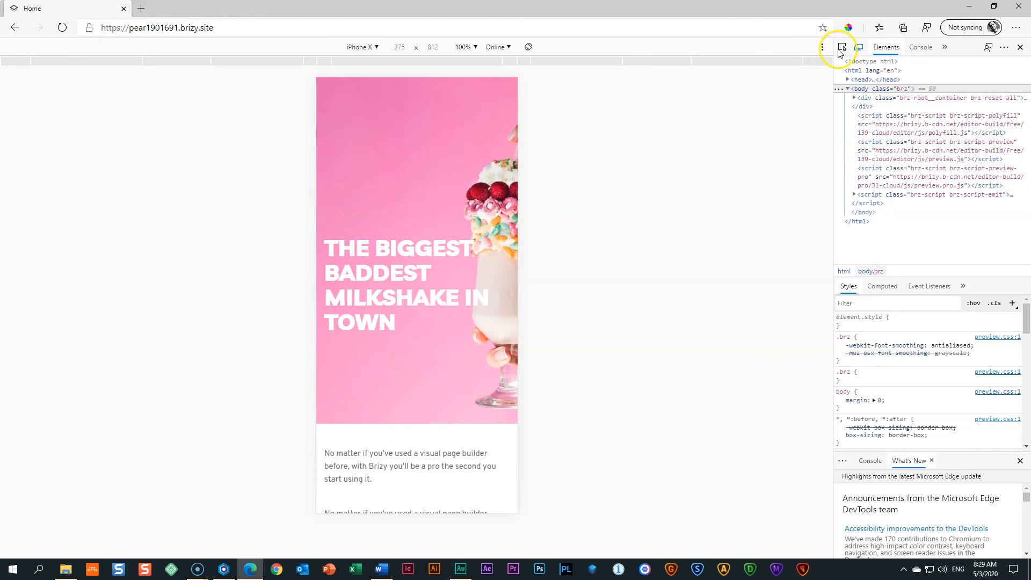
pyautogui.click(859, 50)
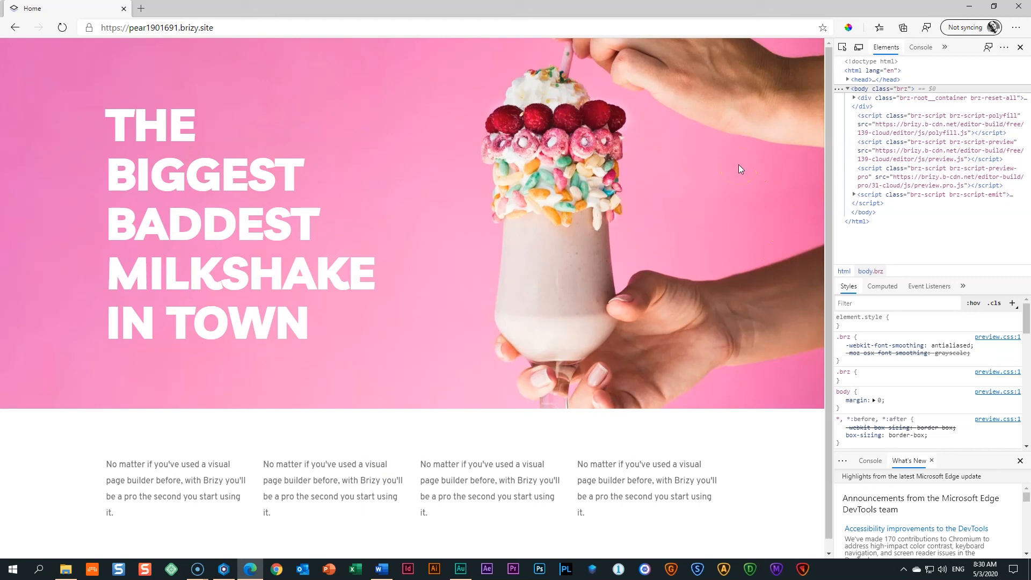
pyautogui.press('F12')
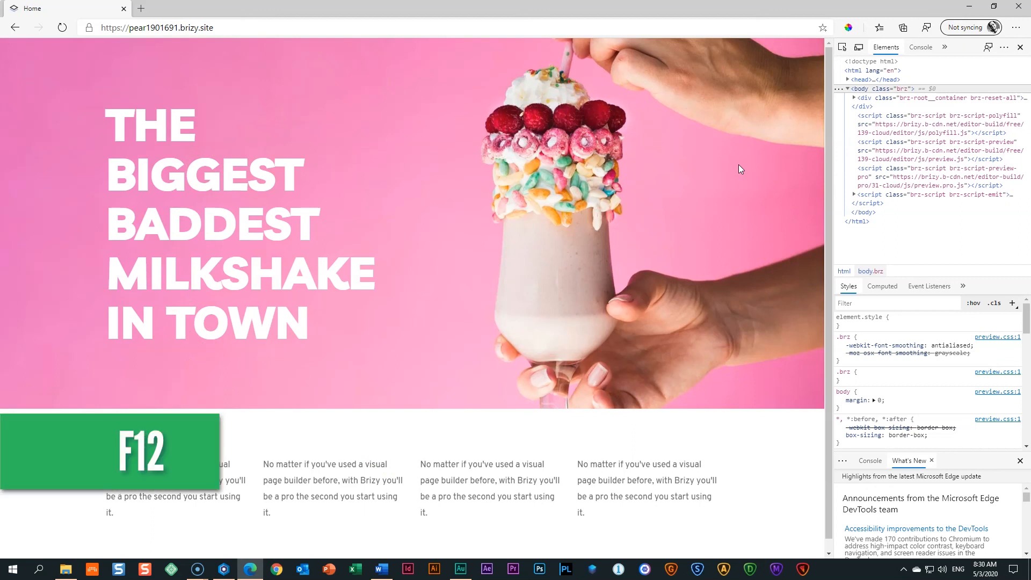